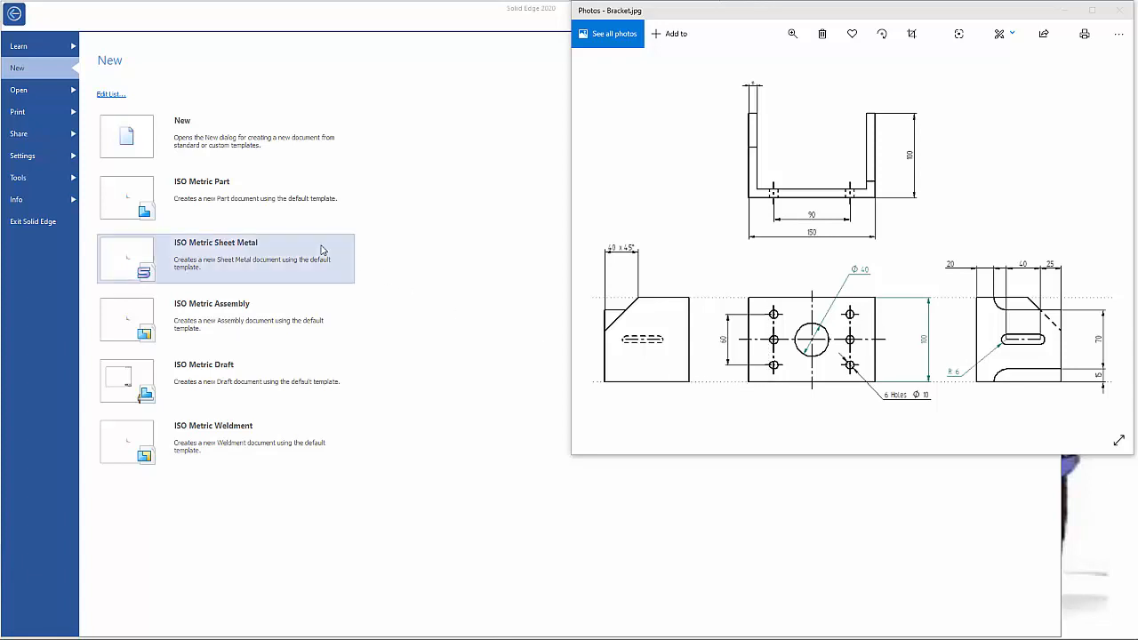
Step: Create a new ISO Metric Draft document and switch it to the 2D Model sheet
{"action": "left_click", "coordinate": [139, 380]}
{"action": "left_click", "coordinate": [140, 380]}
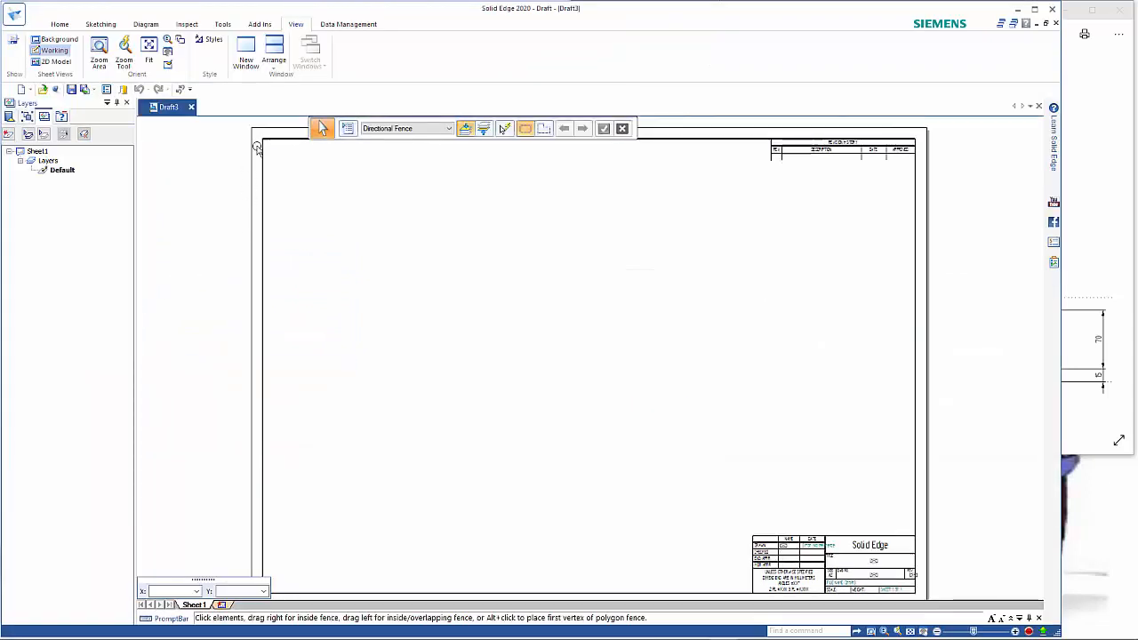
{"action": "left_click", "coordinate": [53, 62]}
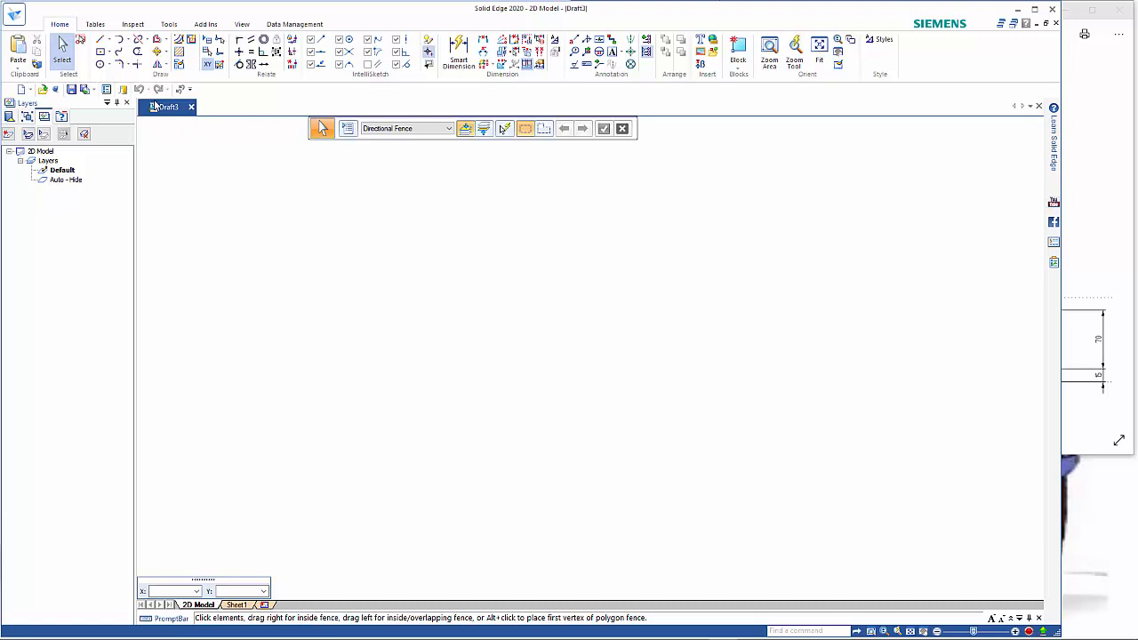
Step: Check the bracket reference drawing and draw an unrotated rectangle by center, 150 mm wide and 100 mm high
{"action": "left_click", "coordinate": [101, 52]}
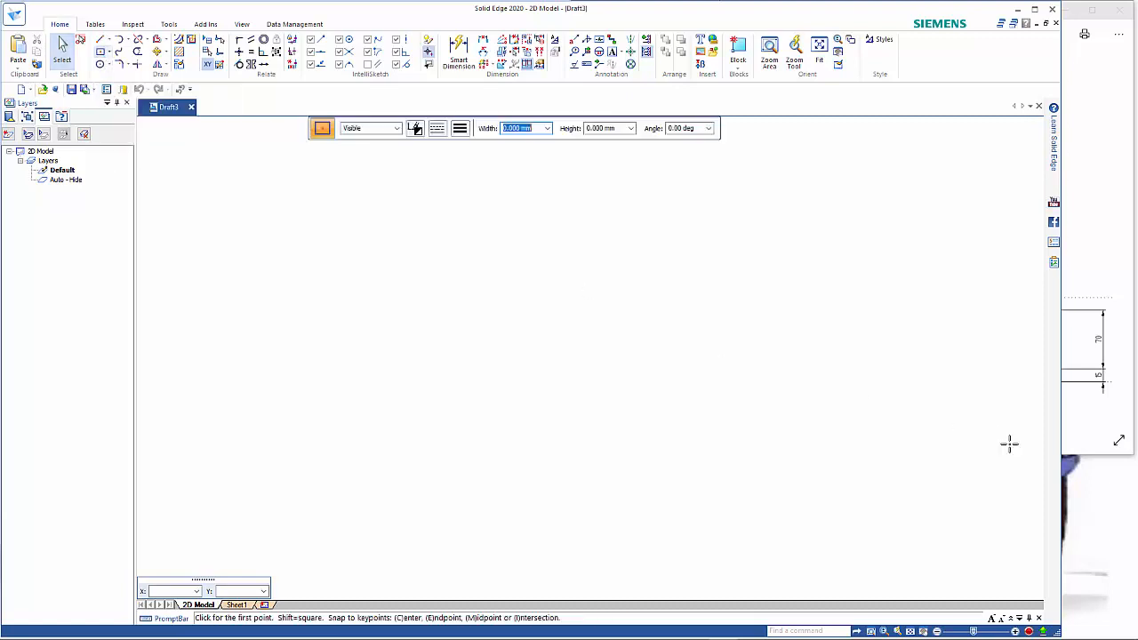
{"action": "left_click", "coordinate": [1091, 434]}
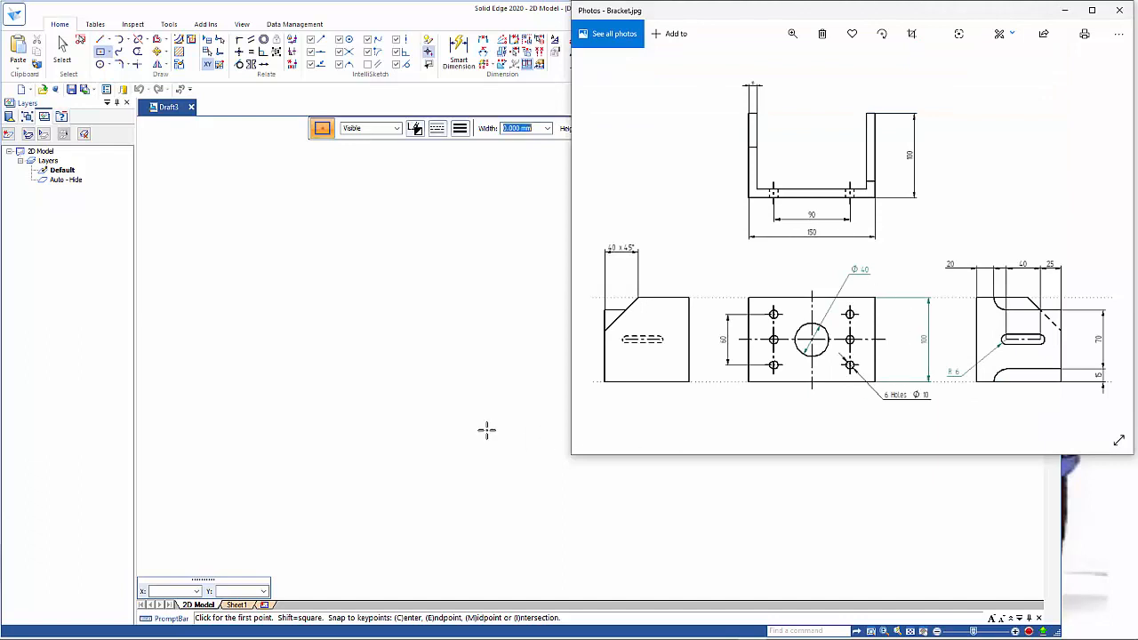
{"action": "left_click", "coordinate": [522, 476]}
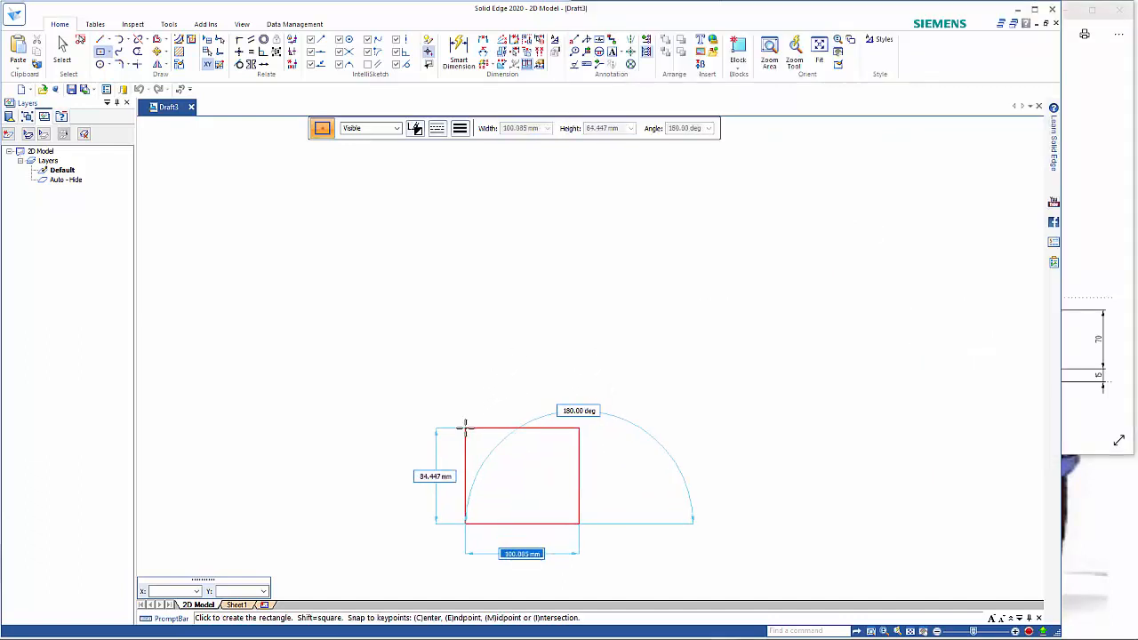
{"action": "type", "text": "150"}
{"action": "key", "text": "Tab"}
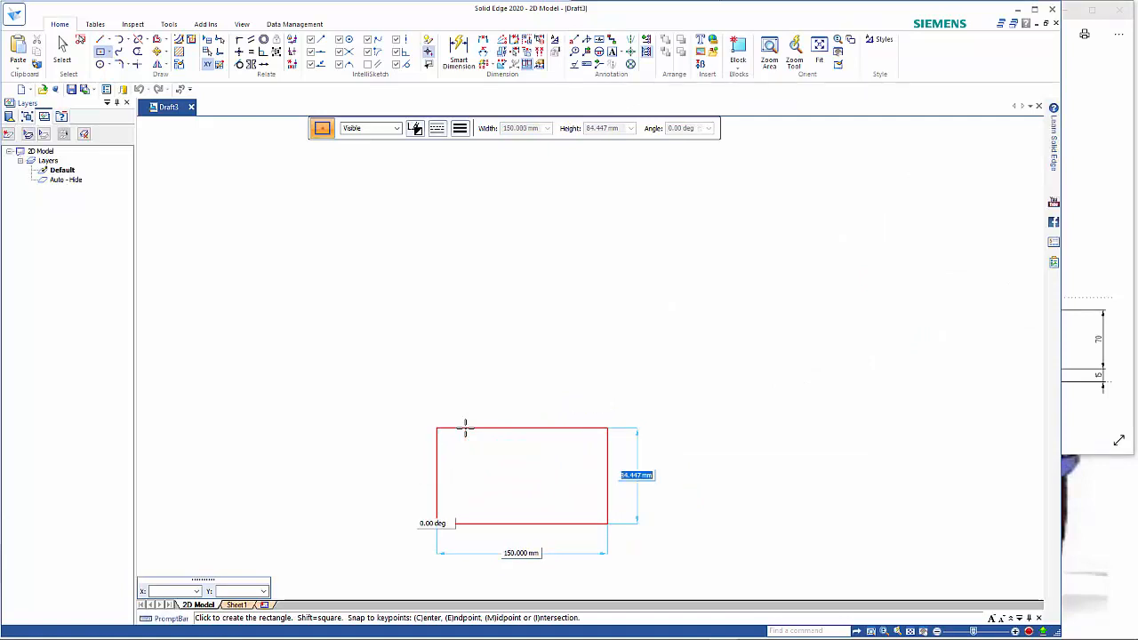
{"action": "type", "text": "100"}
{"action": "key", "text": "Tab"}
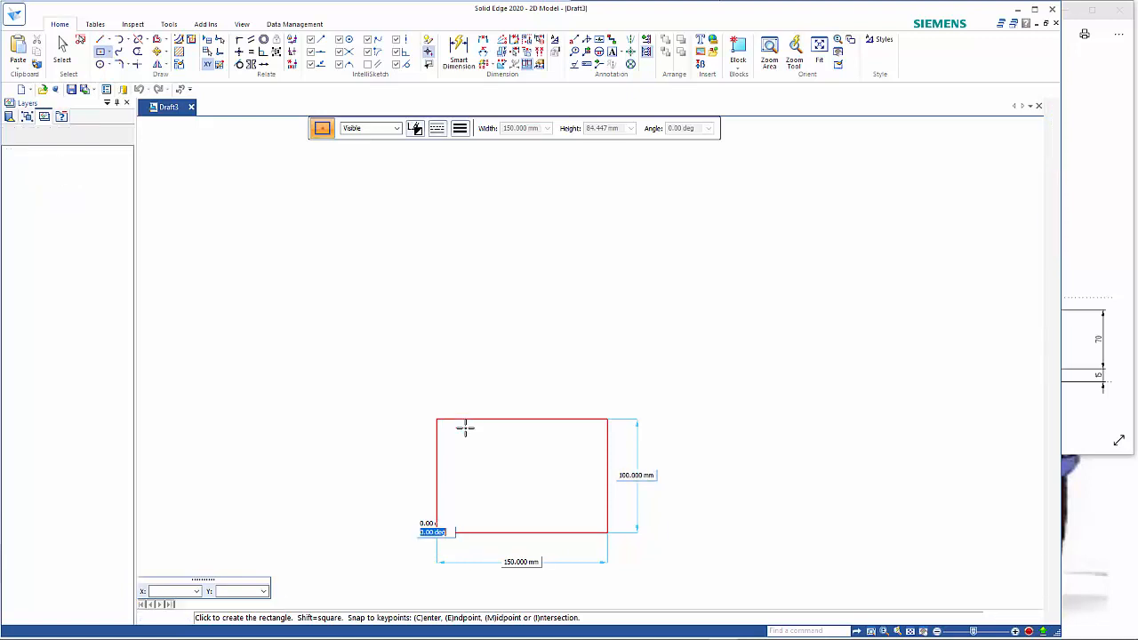
{"action": "key", "text": "Return"}
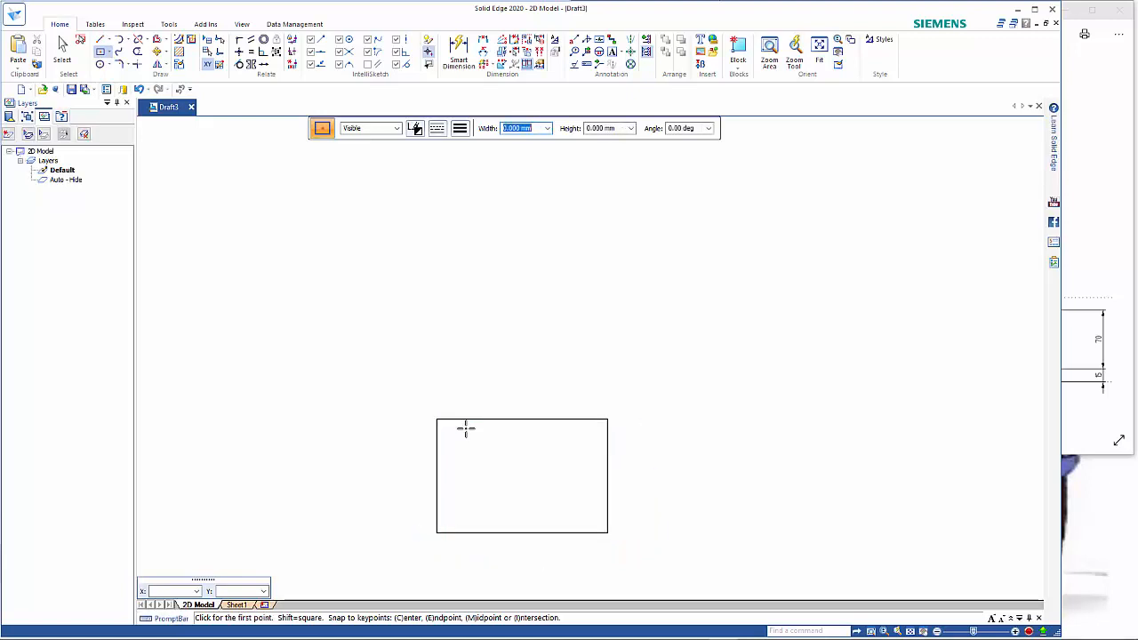
{"action": "left_click", "coordinate": [1065, 407]}
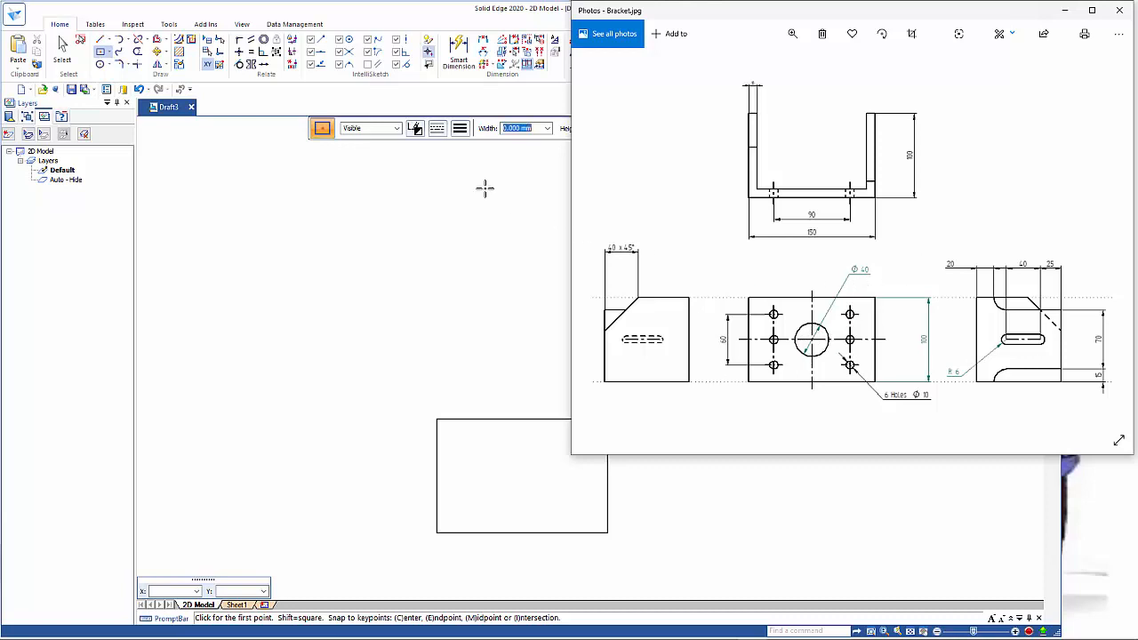
{"action": "left_click", "coordinate": [103, 65]}
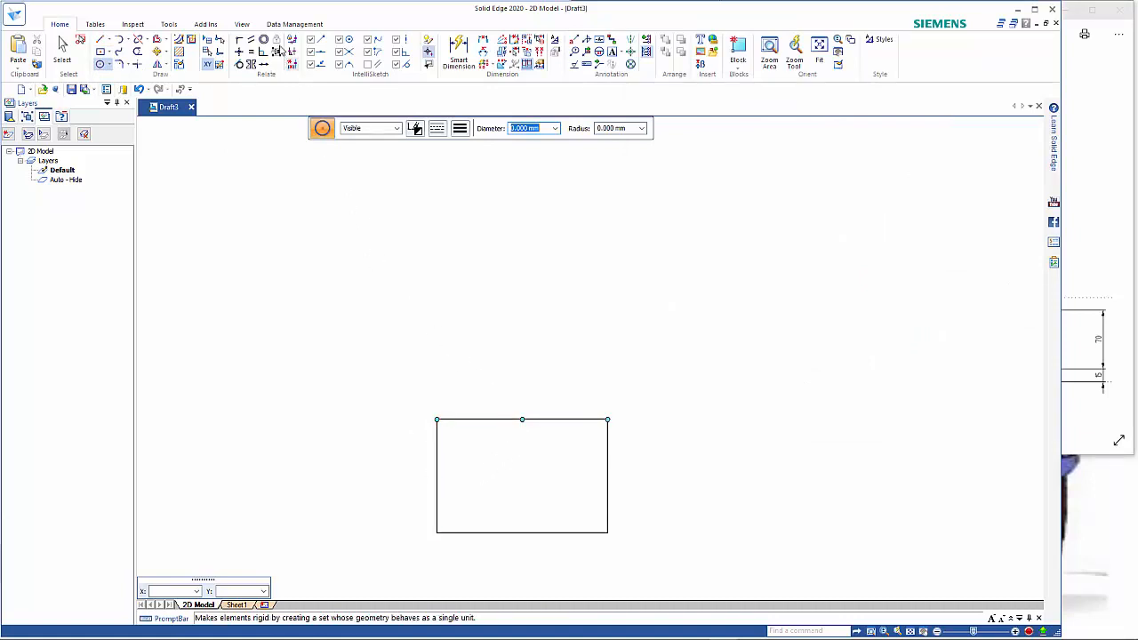
{"action": "key", "text": "Escape"}
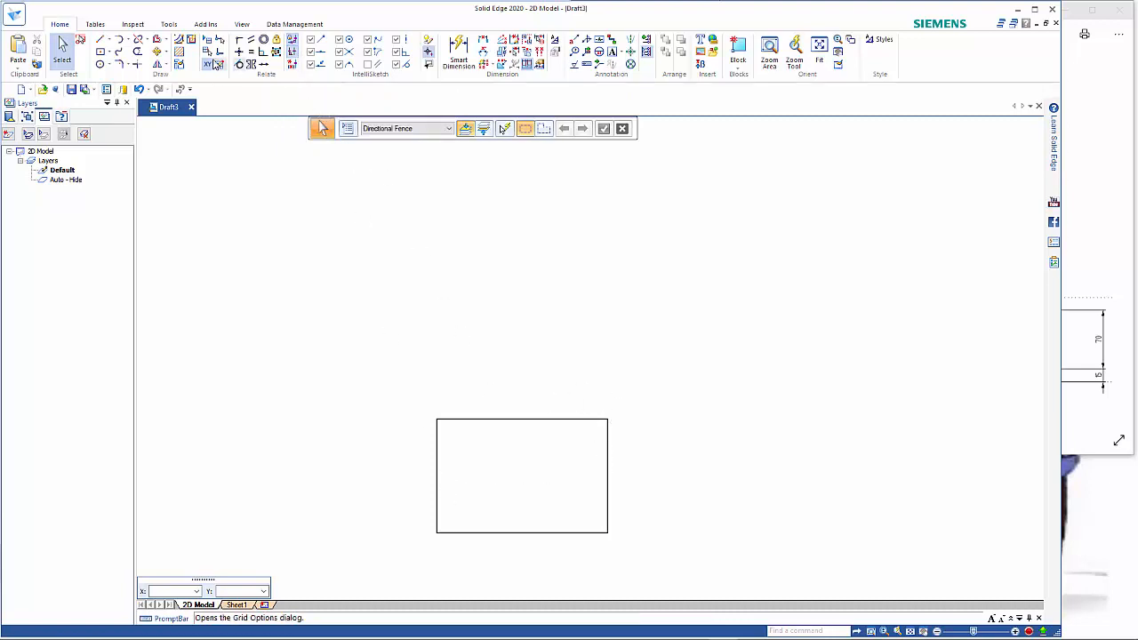
Step: Join the rectangle's edges at its corners with the Trim Corner tool
{"action": "left_click", "coordinate": [137, 64]}
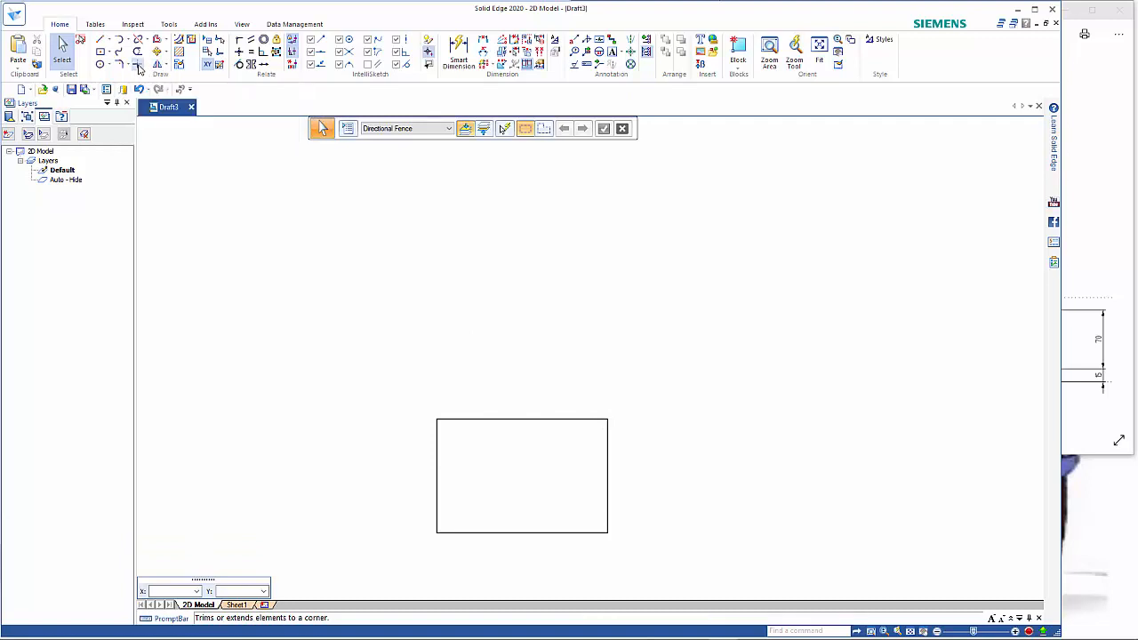
{"action": "mouse_move", "coordinate": [409, 456]}
{"action": "left_mouse_down"}
{"action": "mouse_move", "coordinate": [461, 448]}
{"action": "mouse_move", "coordinate": [489, 392]}
{"action": "left_mouse_up"}
{"action": "mouse_move", "coordinate": [561, 386]}
{"action": "left_mouse_down"}
{"action": "mouse_move", "coordinate": [599, 440]}
{"action": "mouse_move", "coordinate": [631, 455]}
{"action": "mouse_move", "coordinate": [554, 556]}
{"action": "mouse_move", "coordinate": [520, 553]}
{"action": "left_mouse_up"}
{"action": "mouse_move", "coordinate": [498, 548]}
{"action": "left_mouse_down"}
{"action": "mouse_move", "coordinate": [470, 541]}
{"action": "mouse_move", "coordinate": [381, 426]}
{"action": "left_mouse_up"}
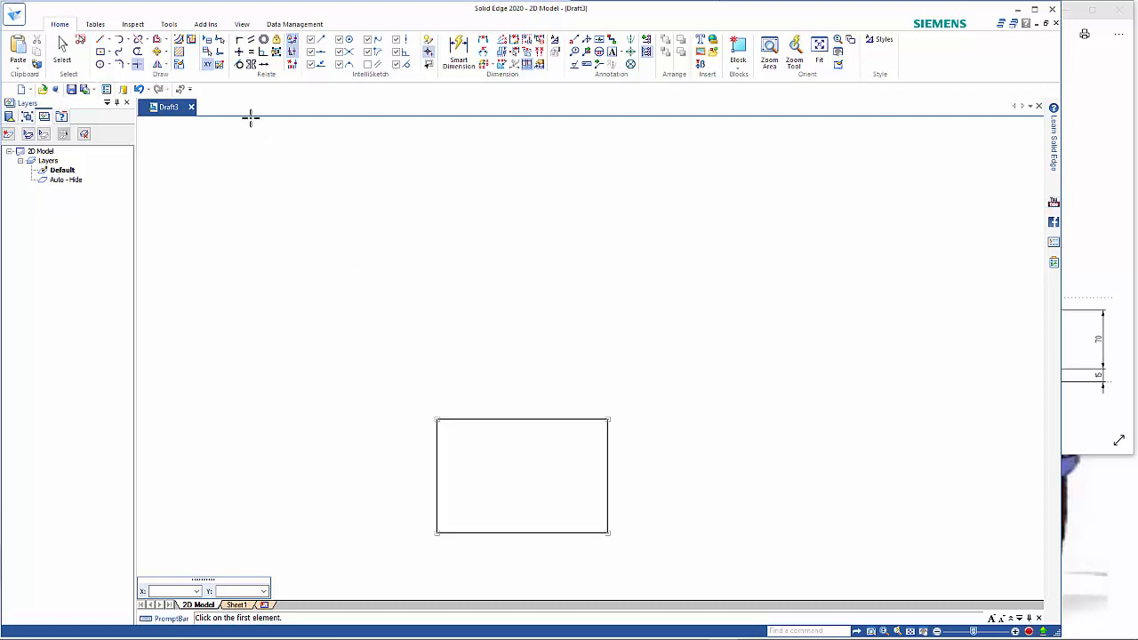
Step: Draw a circle with a 40 mm diameter at the center of the rectangle
{"action": "left_click", "coordinate": [100, 64]}
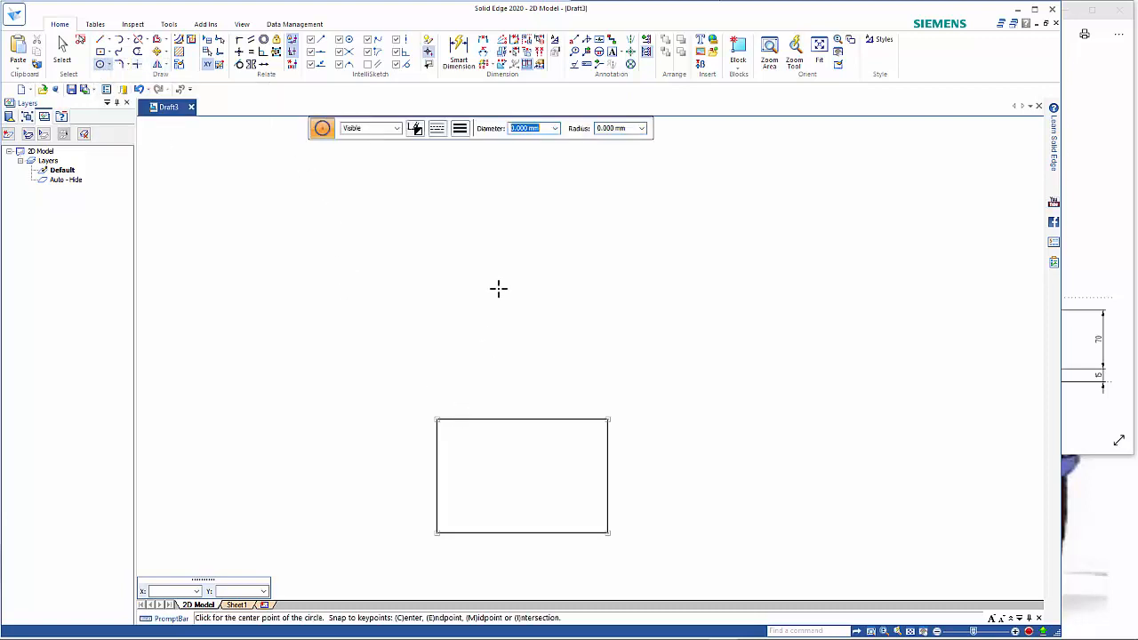
{"action": "type", "text": "40"}
{"action": "key", "text": "Return"}
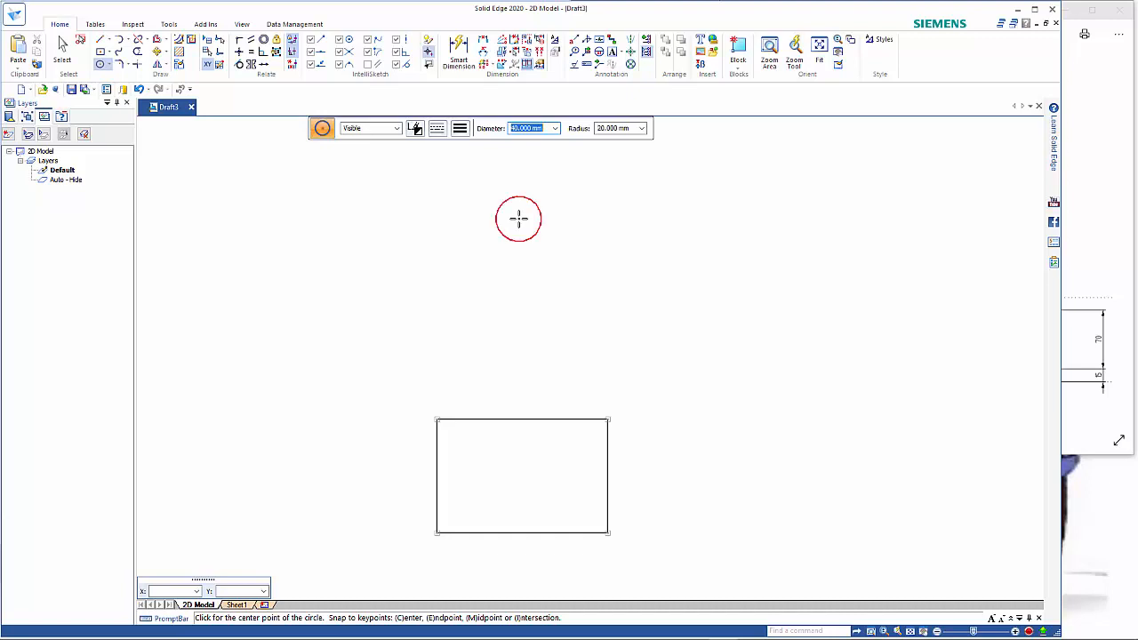
{"action": "left_click", "coordinate": [523, 475]}
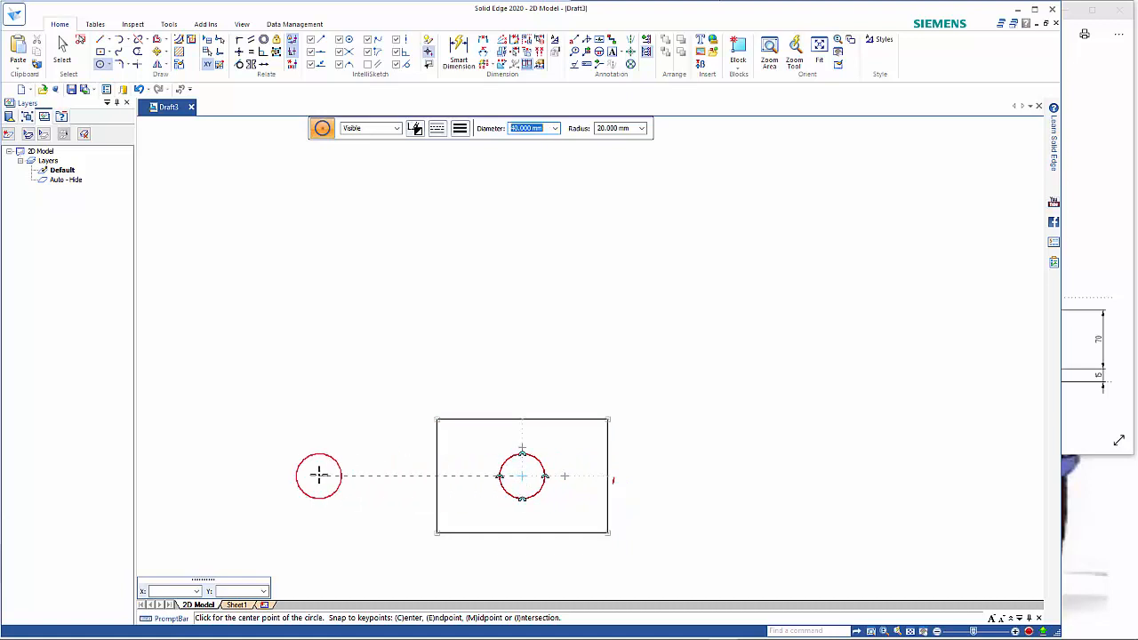
{"action": "key", "text": "Escape"}
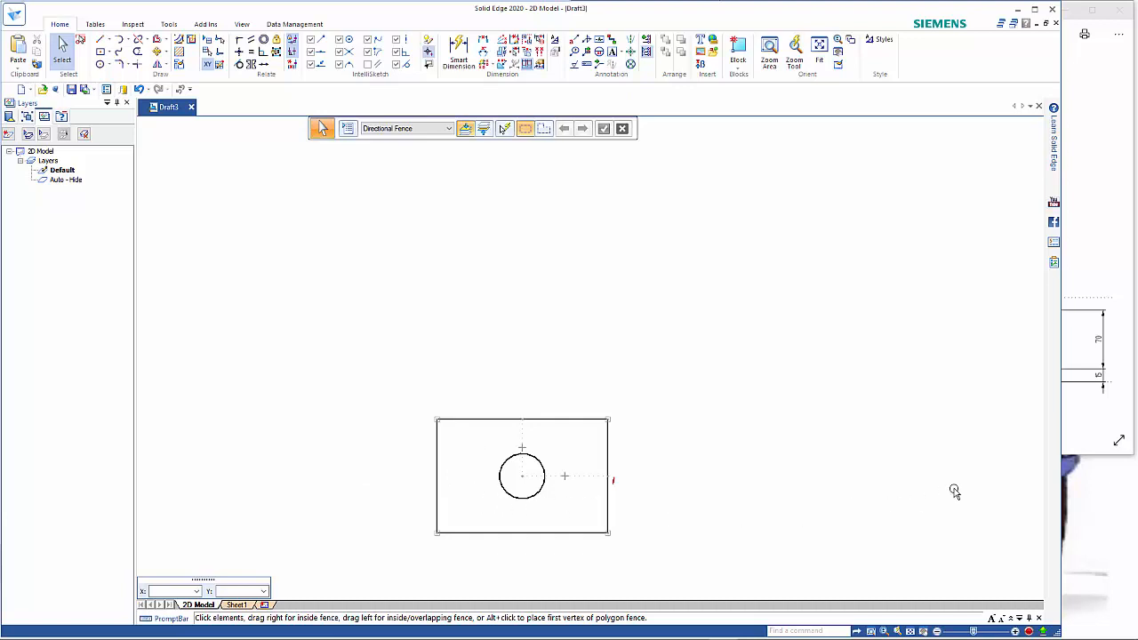
Step: Set up a circle with a 10 mm diameter and reposition the grid origin to the rectangle's upper-left corner
{"action": "left_click", "coordinate": [1105, 411]}
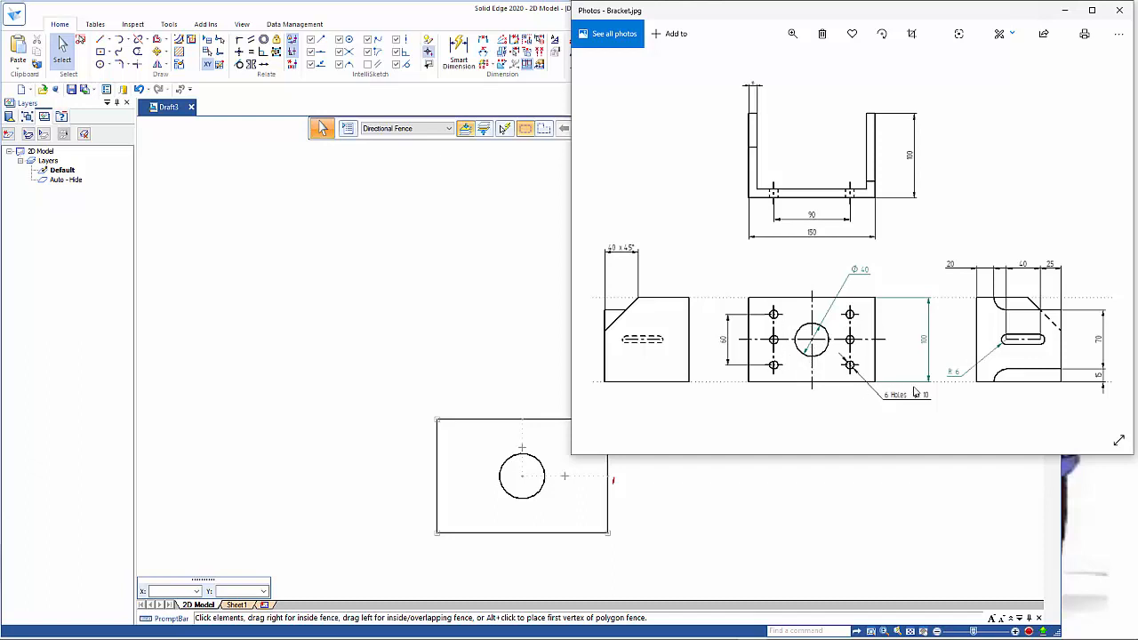
{"action": "left_click", "coordinate": [100, 64]}
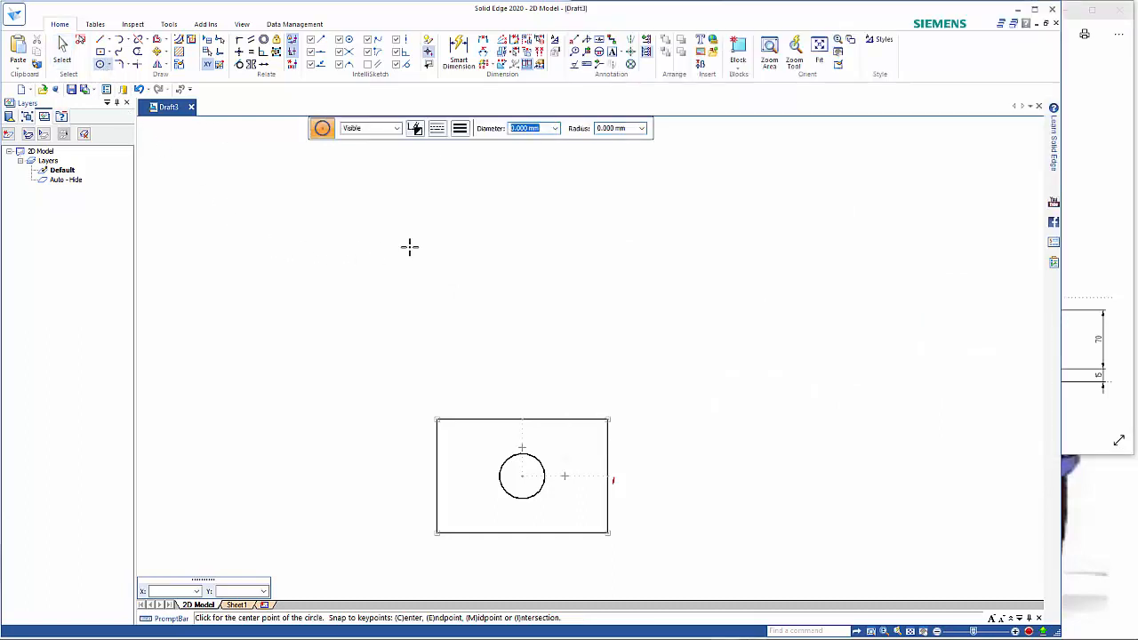
{"action": "type", "text": "10"}
{"action": "key", "text": "Tab"}
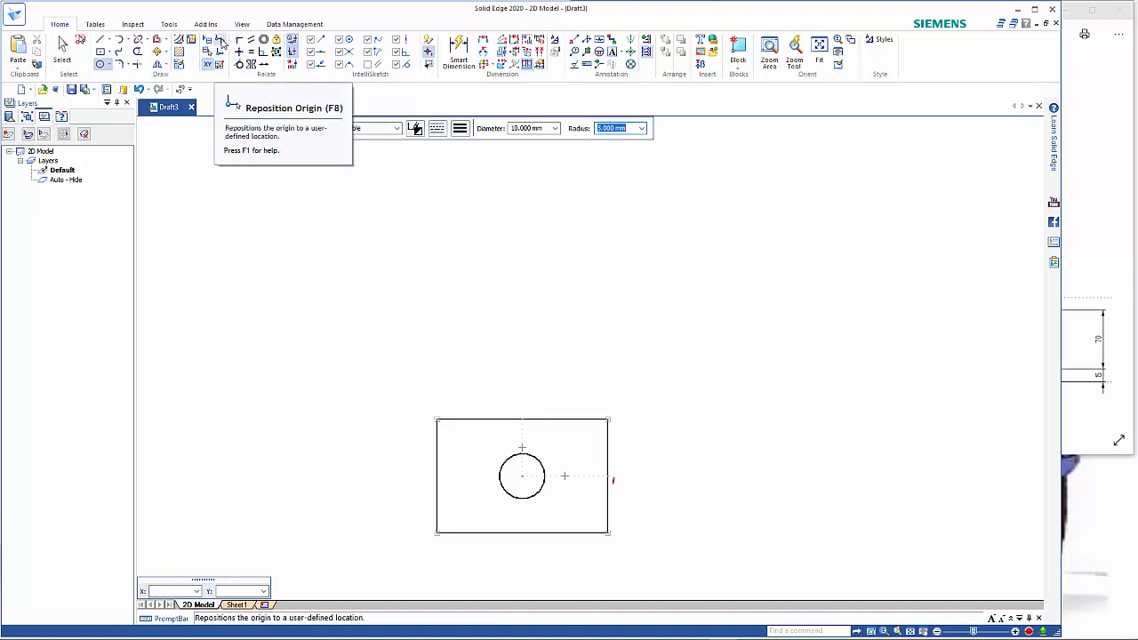
{"action": "left_click", "coordinate": [221, 42]}
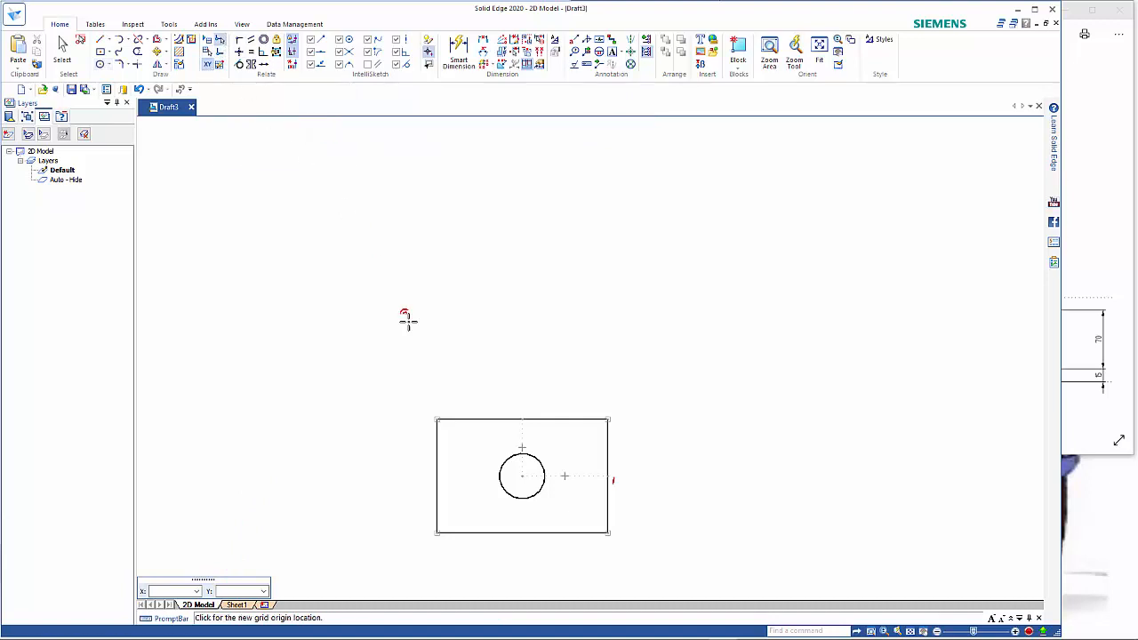
{"action": "left_click", "coordinate": [436, 420]}
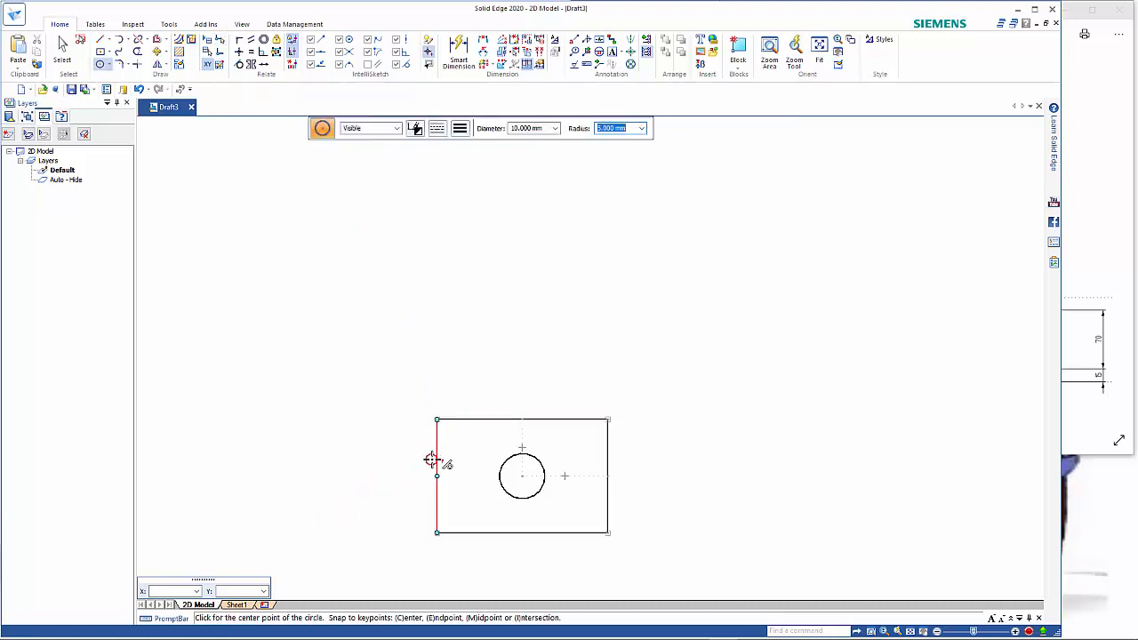
Step: Place the 10 mm circle inside the rectangle, 30 mm in X and 20 mm in Y from the upper-left corner
{"action": "left_click", "coordinate": [180, 592]}
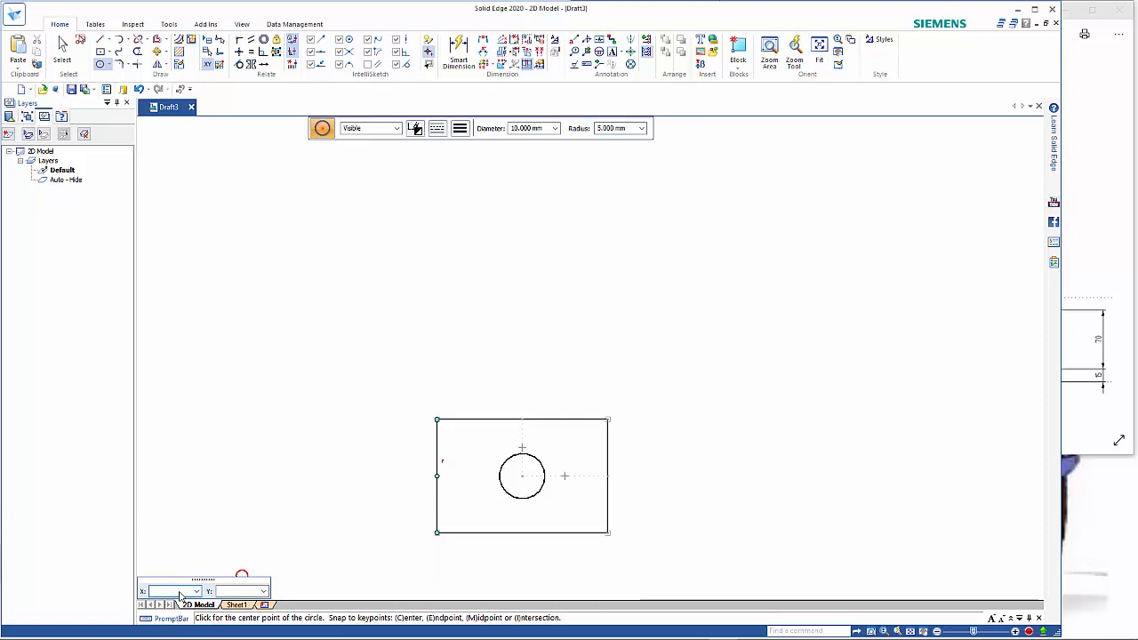
{"action": "key", "text": "alt+Tab"}
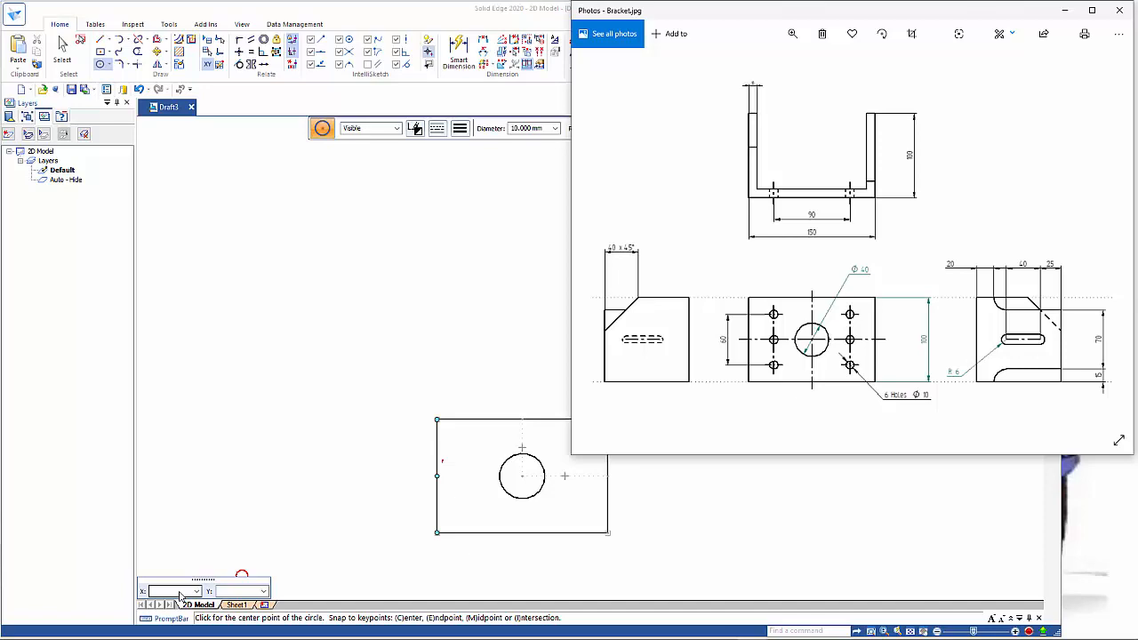
{"action": "left_click", "coordinate": [180, 594]}
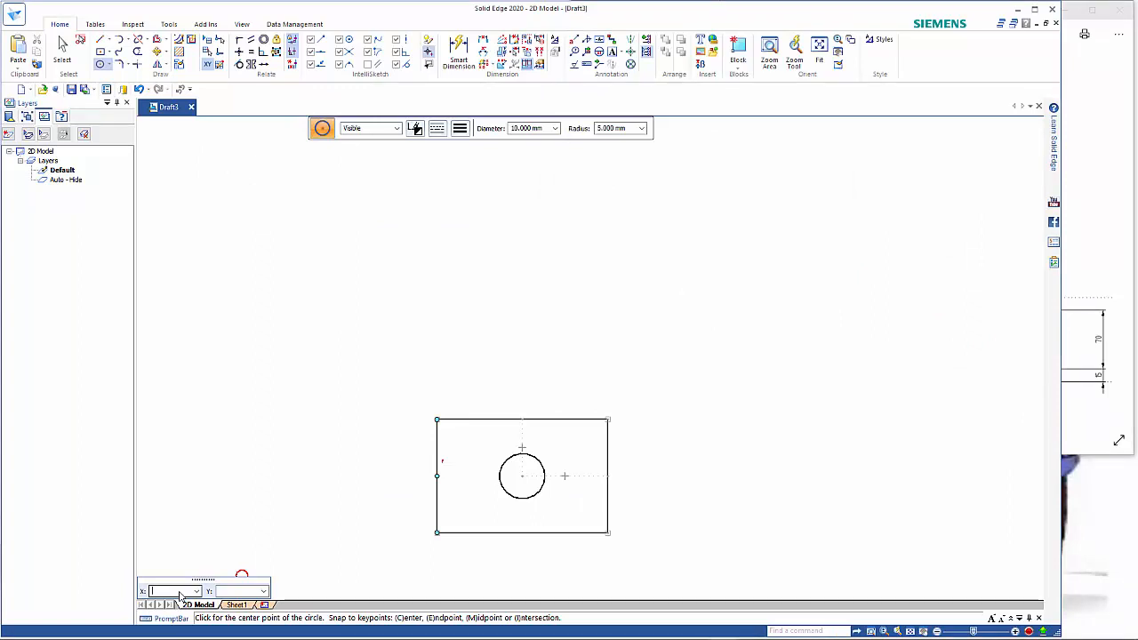
{"action": "type", "text": "30"}
{"action": "key", "text": "Tab"}
{"action": "key", "text": "Return"}
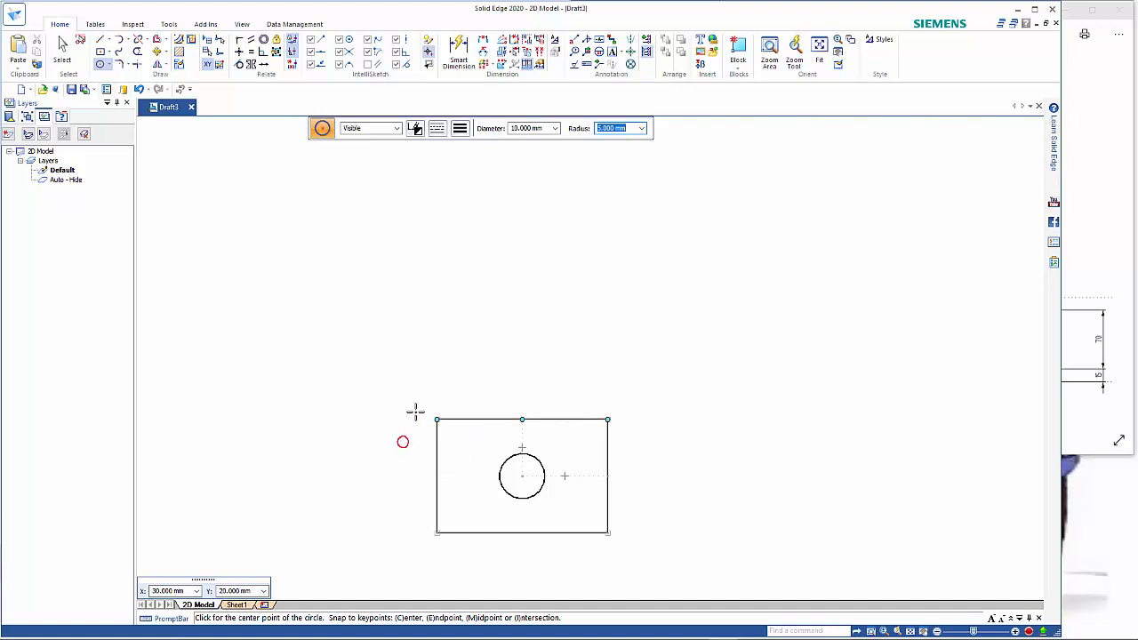
{"action": "left_click", "coordinate": [477, 451]}
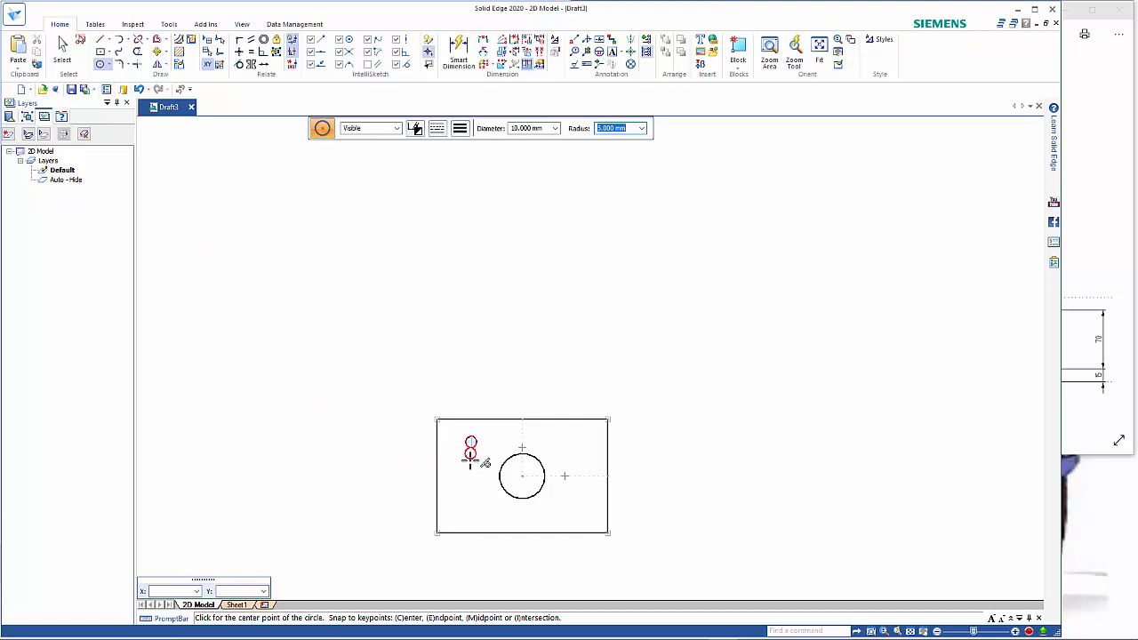
{"action": "key", "text": "Escape"}
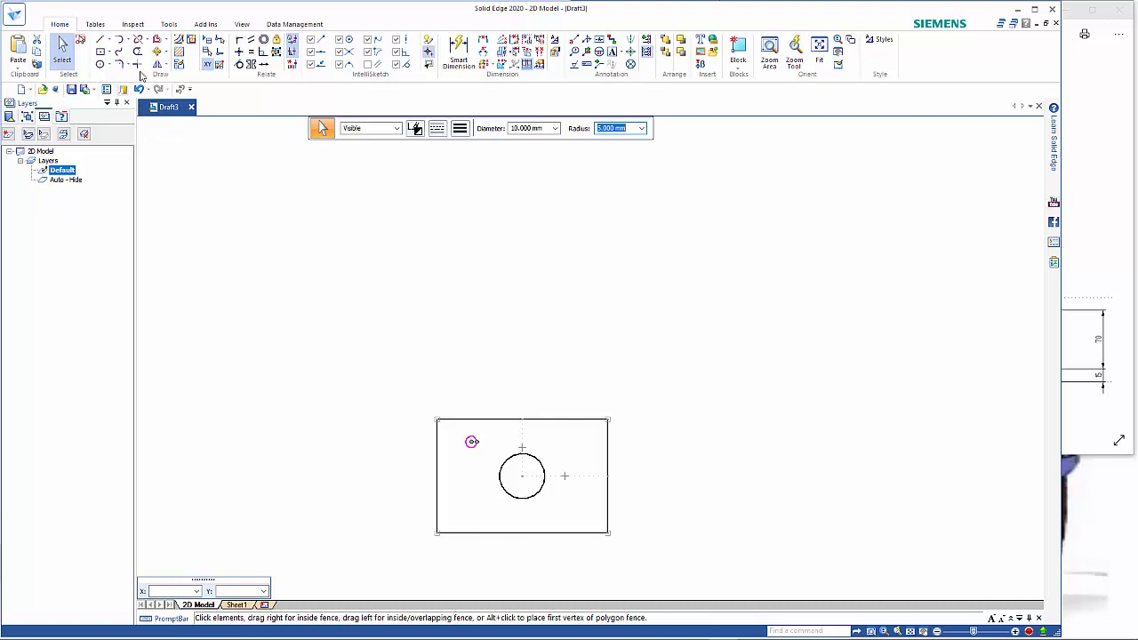
Step: Start a rectangular pattern of the 10 mm circle with an X count of 2 and a Y count of 3
{"action": "left_click", "coordinate": [166, 65]}
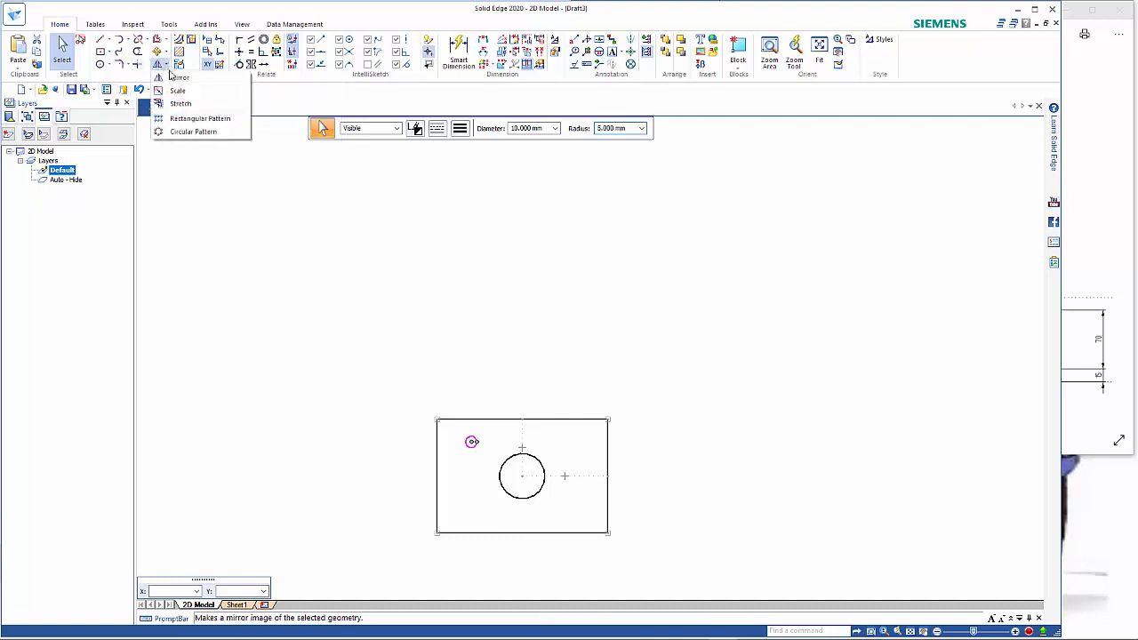
{"action": "left_click", "coordinate": [197, 118]}
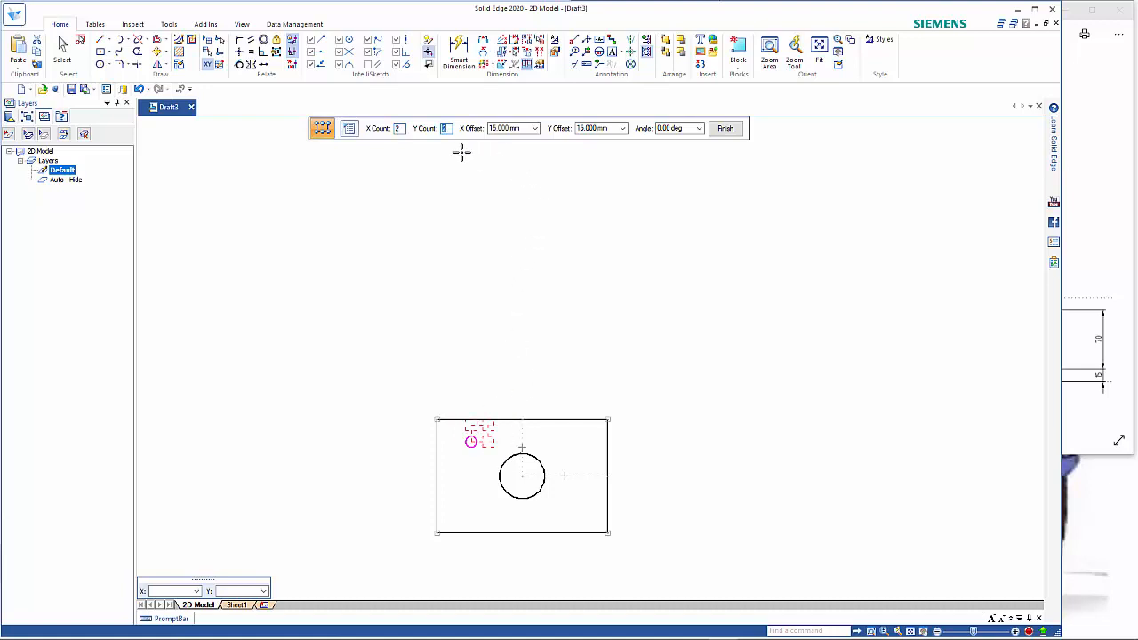
{"action": "key", "text": "Tab"}
{"action": "key", "text": "alt+Tab"}
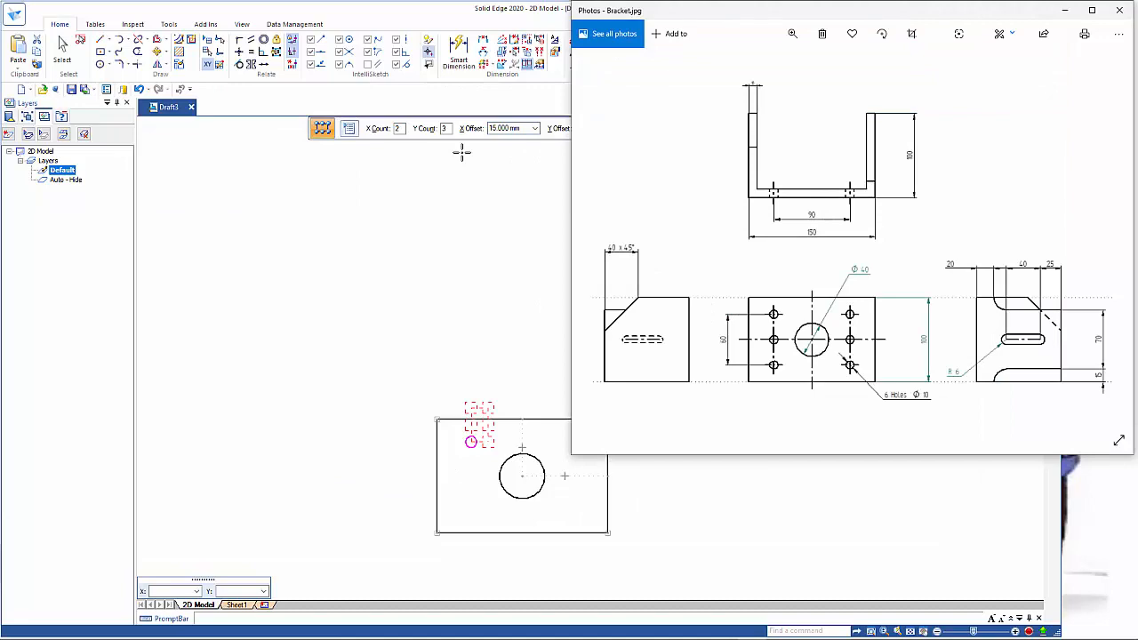
{"action": "key", "text": "alt+Tab"}
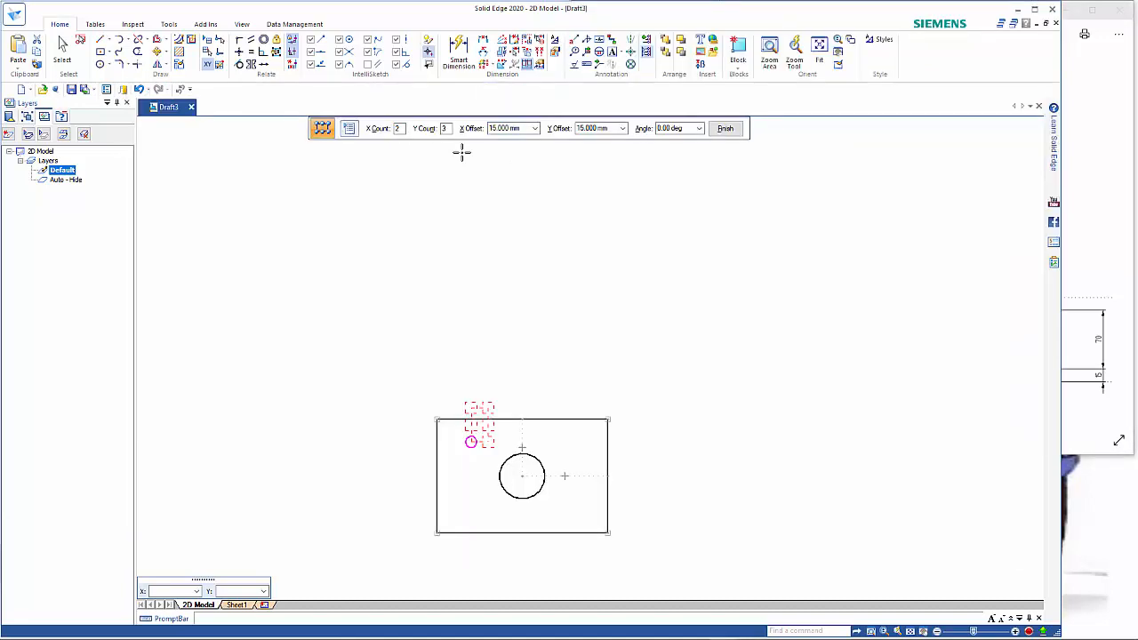
Step: Set the pattern's X offset to 90 mm and Y offset to -30 mm, and finish the six-hole pattern
{"action": "left_click", "coordinate": [503, 131]}
{"action": "type", "text": "90"}
{"action": "key", "text": "Tab"}
{"action": "type", "text": "30"}
{"action": "key", "text": "Tab"}
{"action": "key", "text": "shift+Tab"}
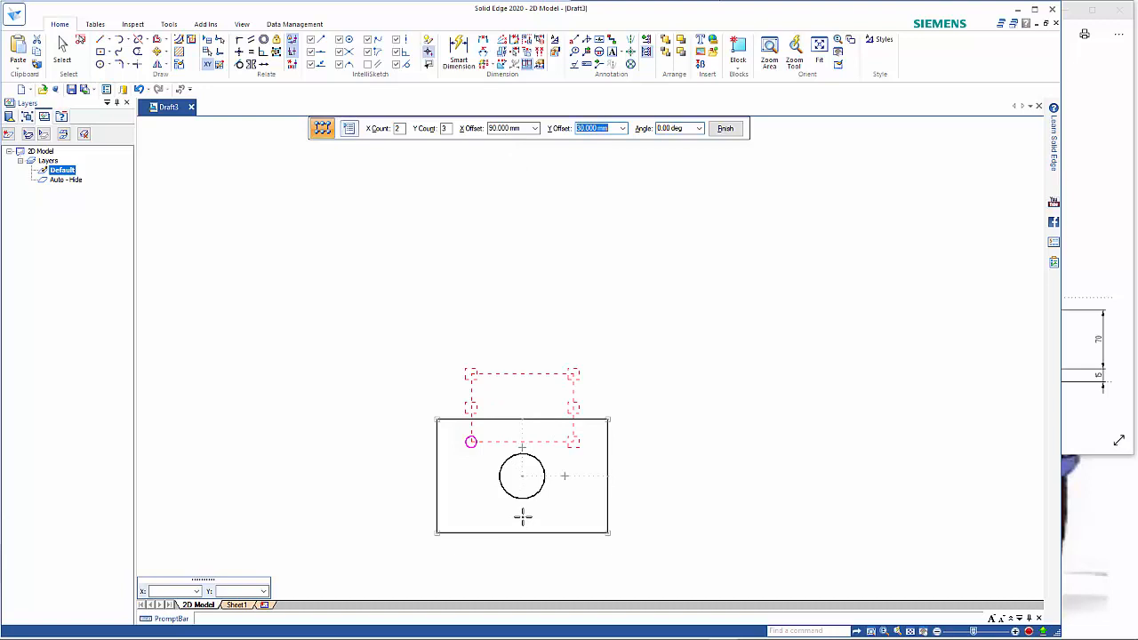
{"action": "type", "text": "-30"}
{"action": "key", "text": "Tab"}
{"action": "key", "text": "Return"}
{"action": "right_click", "coordinate": [523, 516]}
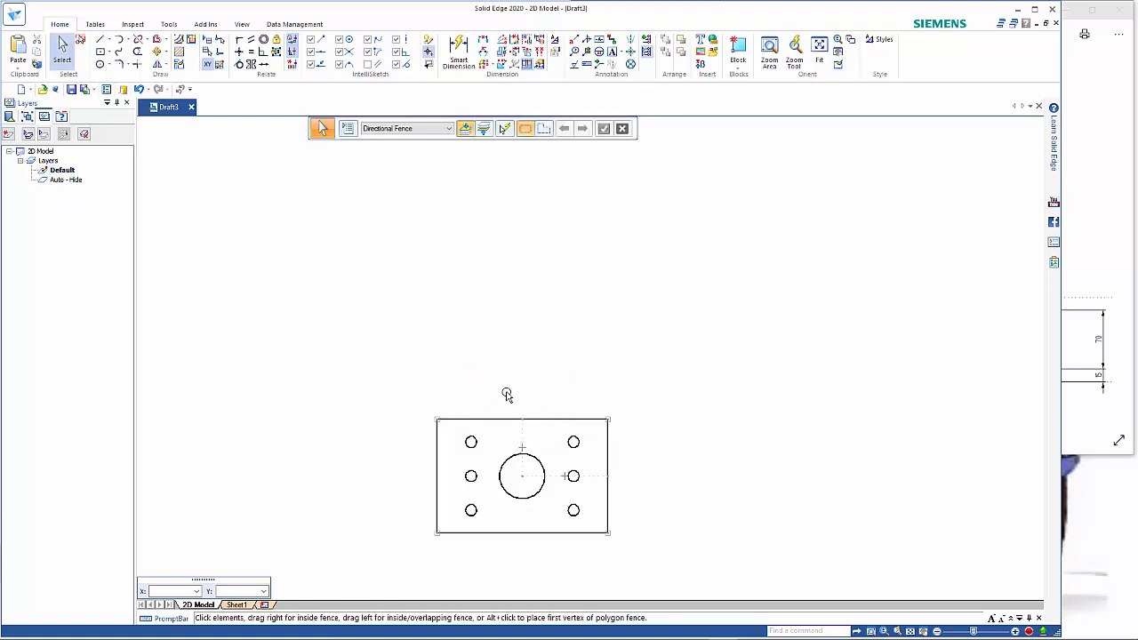
Step: Draw a 150 mm by 100 mm rectangle by center directly above the hole-plate view, aligned with its vertical edges
{"action": "left_click", "coordinate": [1107, 394]}
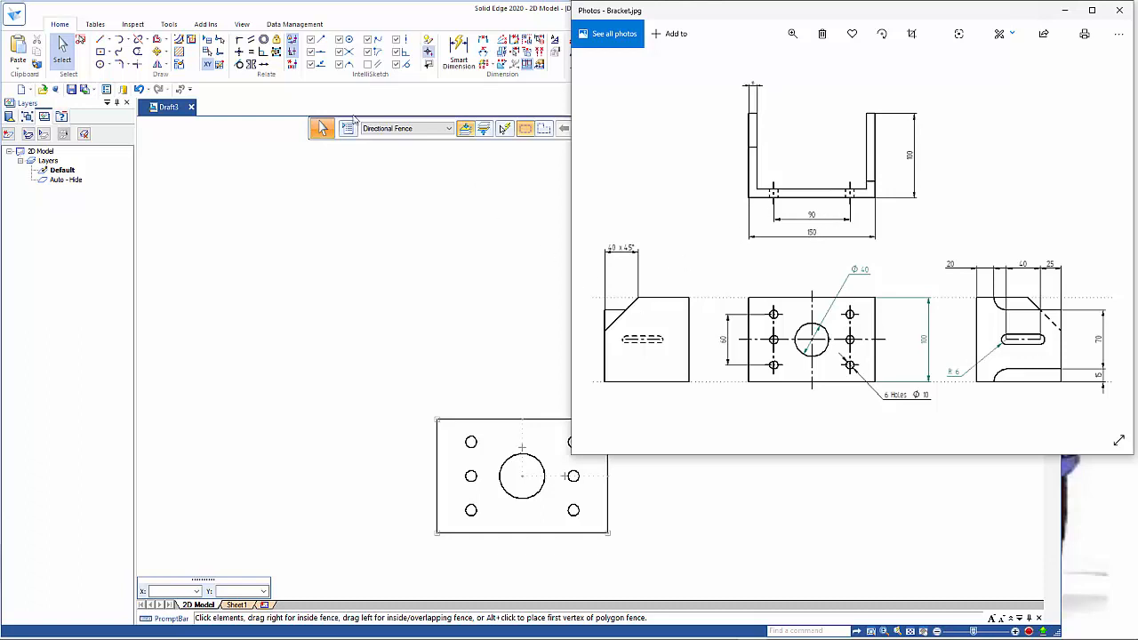
{"action": "left_click", "coordinate": [100, 52]}
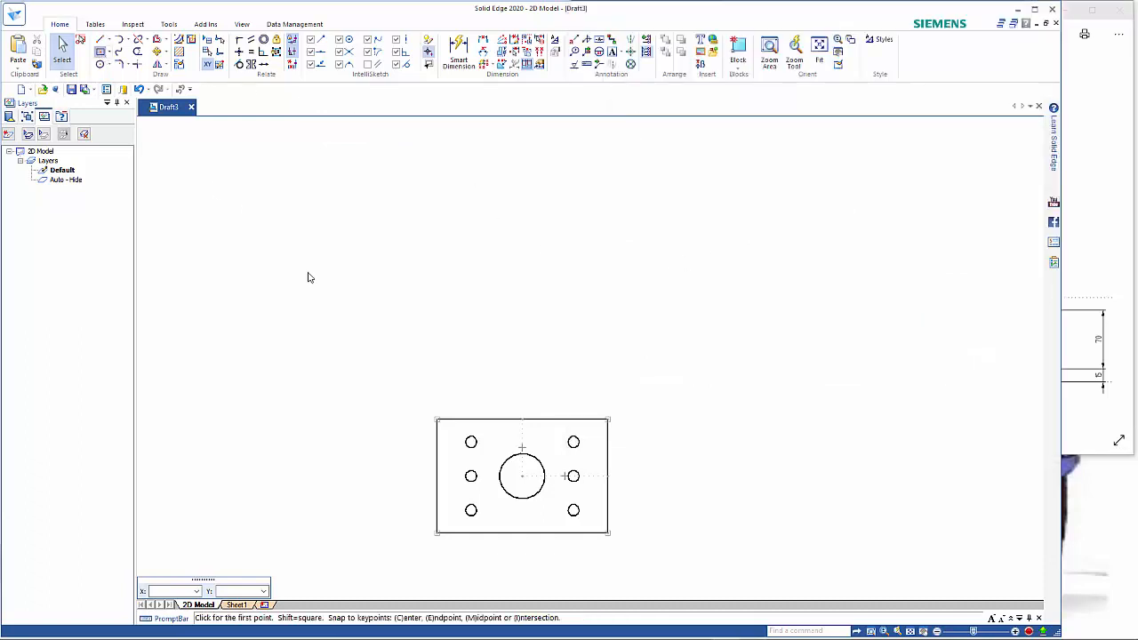
{"action": "left_click", "coordinate": [522, 280]}
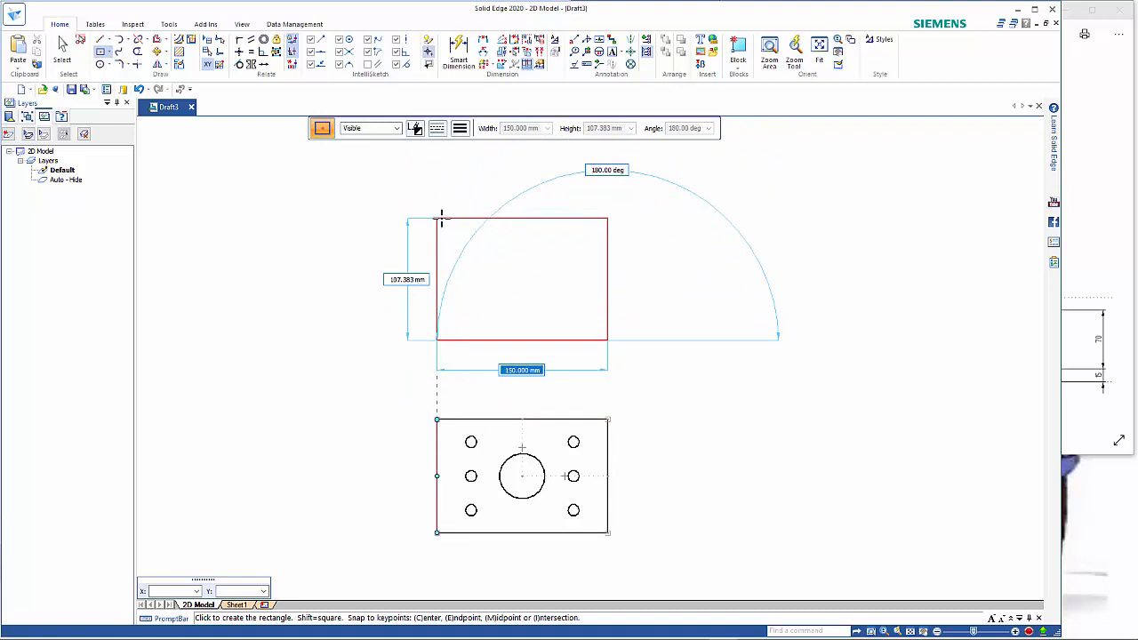
{"action": "key", "text": "Tab"}
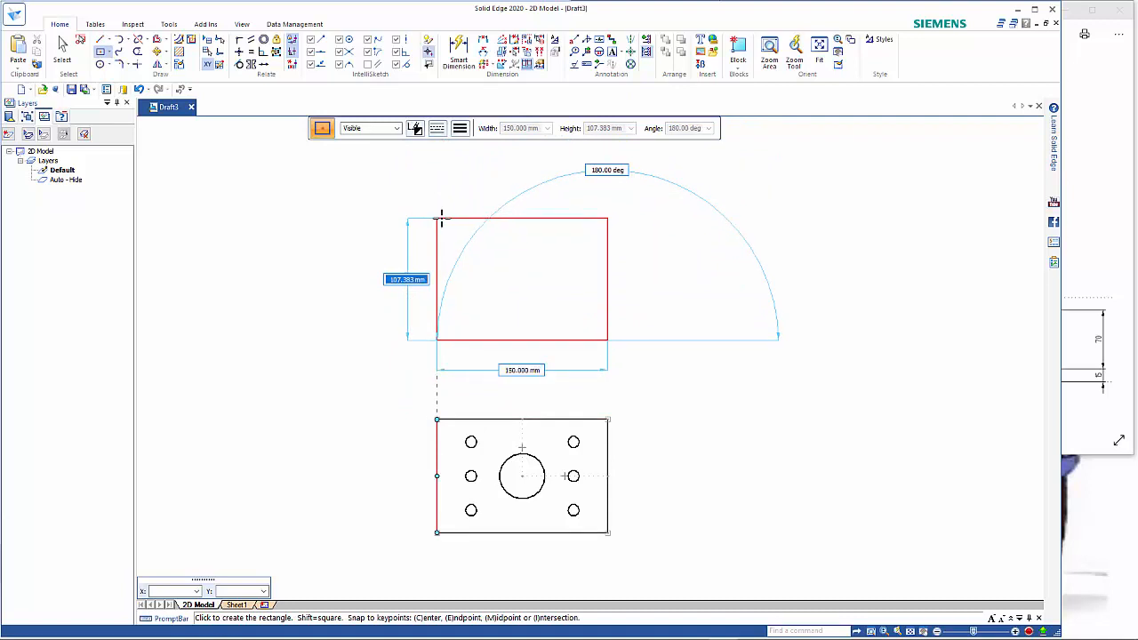
{"action": "type", "text": "100"}
{"action": "key", "text": "Tab"}
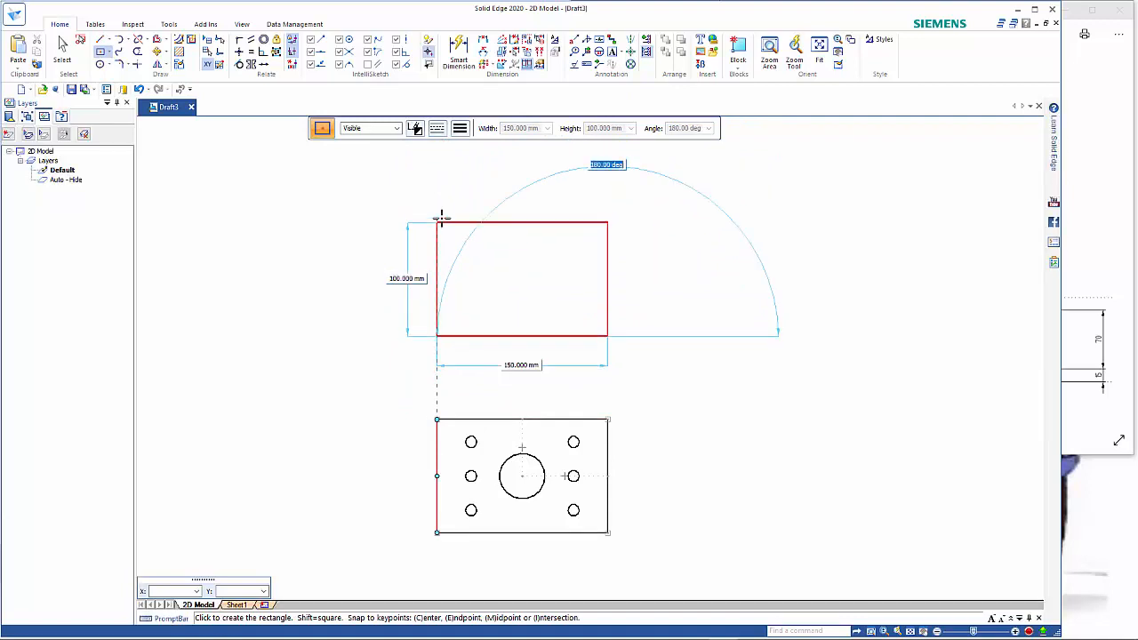
{"action": "left_click", "coordinate": [441, 217]}
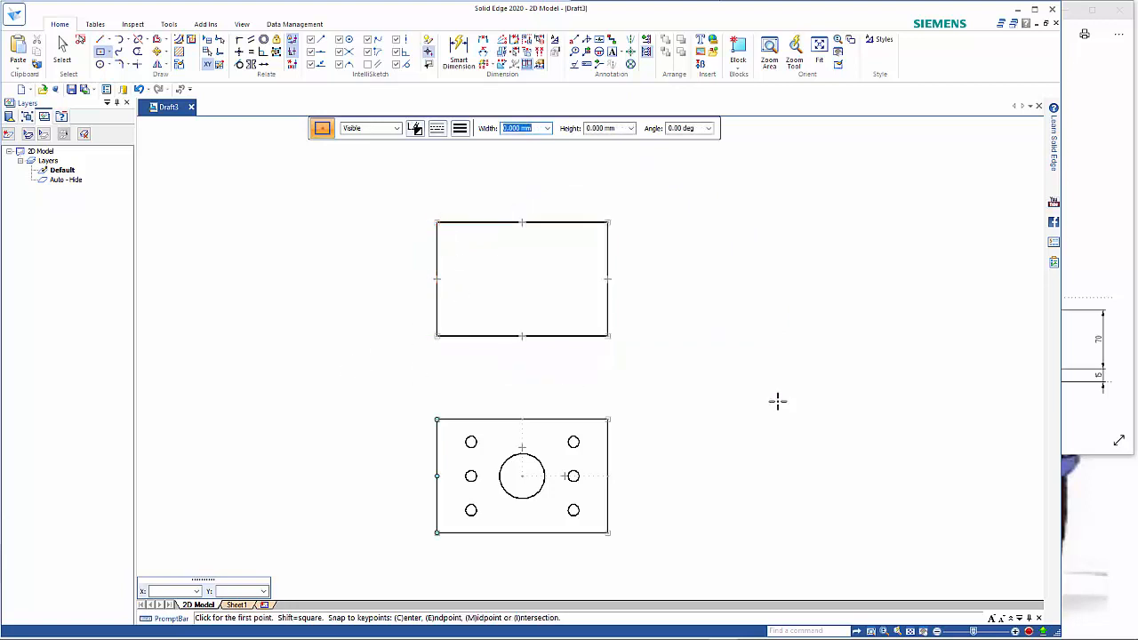
Step: Offset the upper rectangle's two side edges and bottom edge 10 mm inward, and trim its top edge between them to form a U profile
{"action": "left_click", "coordinate": [1091, 411]}
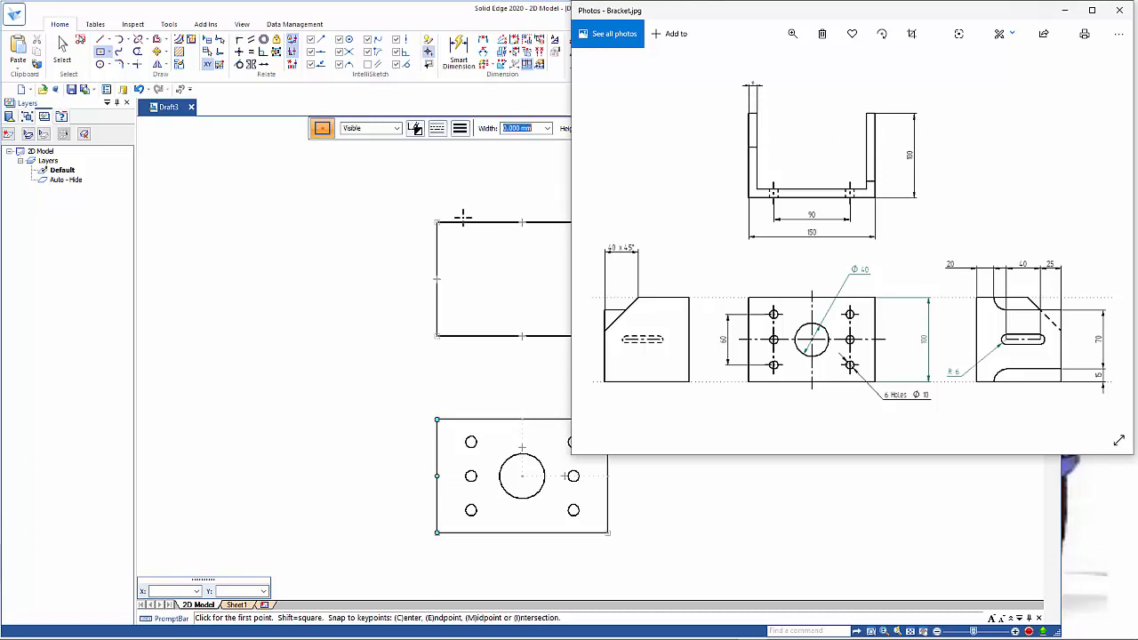
{"action": "left_click", "coordinate": [158, 44]}
{"action": "left_click", "coordinate": [158, 43]}
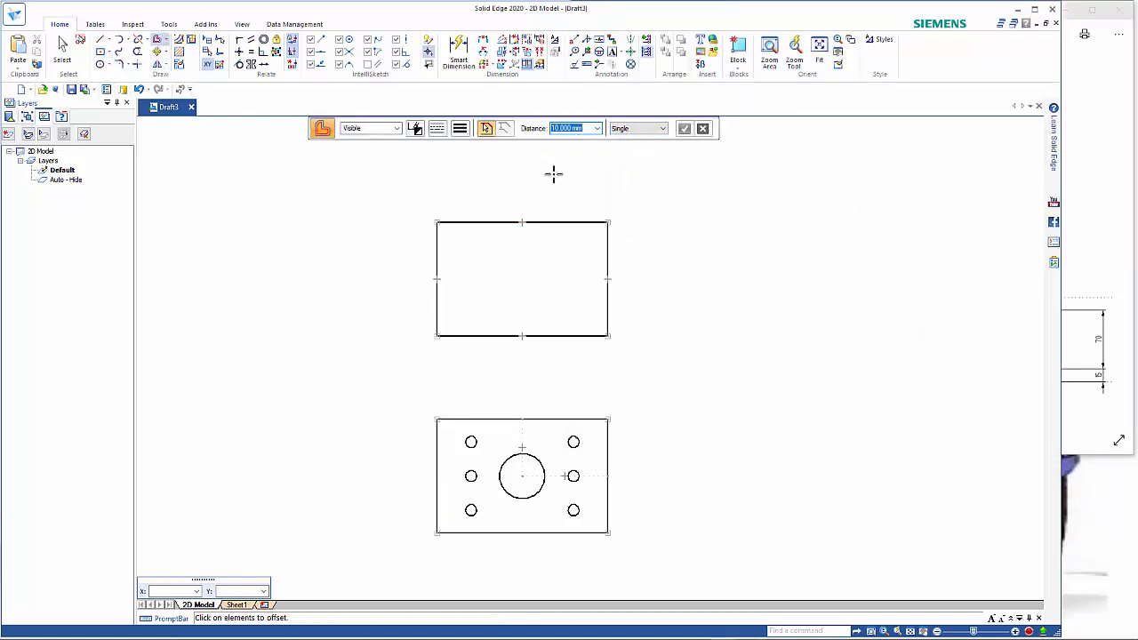
{"action": "left_click", "coordinate": [439, 258]}
{"action": "left_click", "coordinate": [483, 335]}
{"action": "left_click", "coordinate": [606, 266]}
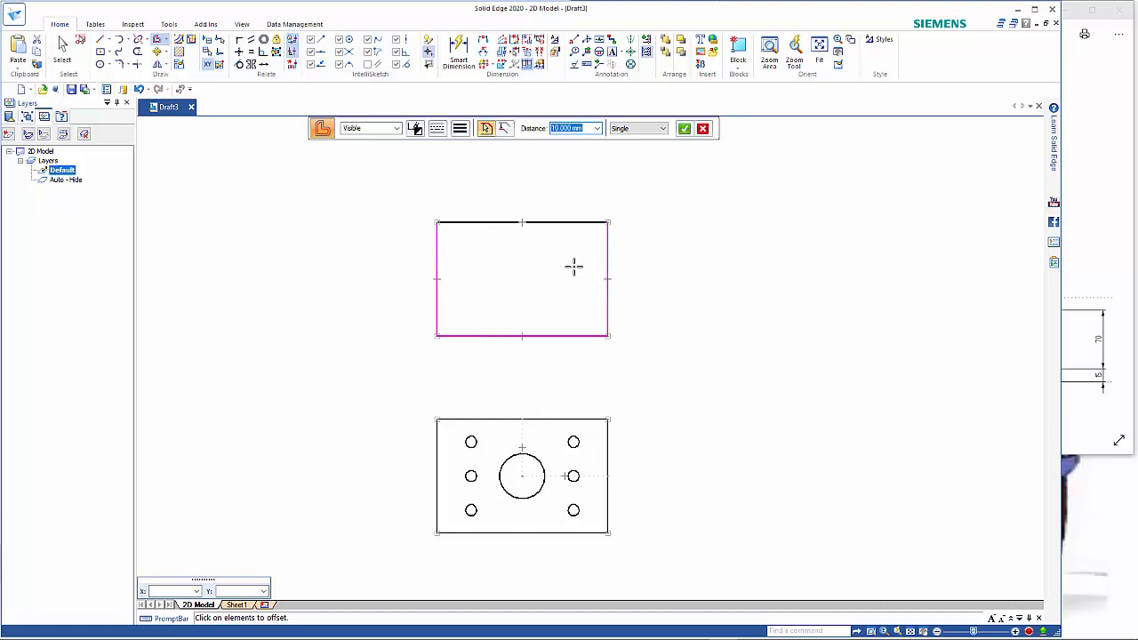
{"action": "right_click", "coordinate": [551, 267]}
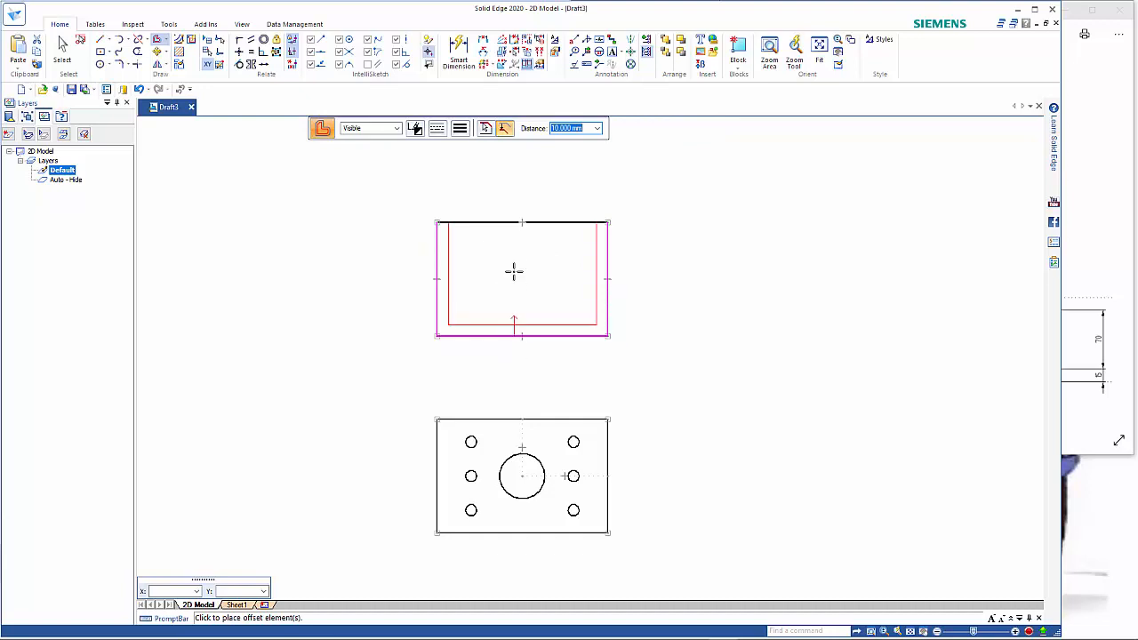
{"action": "left_click", "coordinate": [513, 271]}
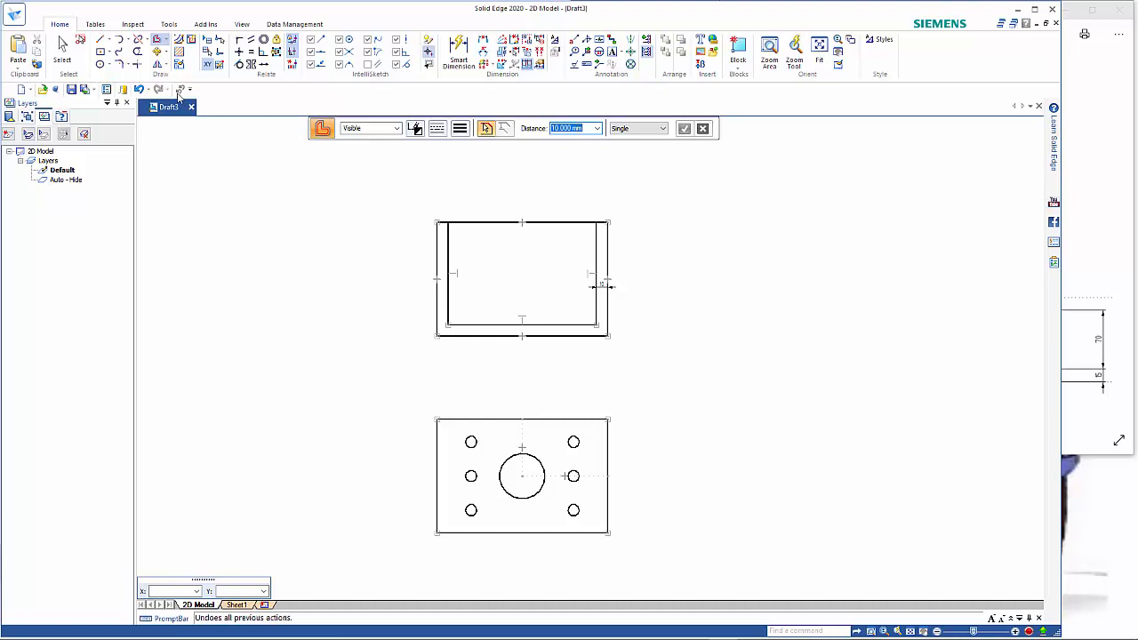
{"action": "left_click", "coordinate": [137, 51]}
{"action": "left_click", "coordinate": [506, 221]}
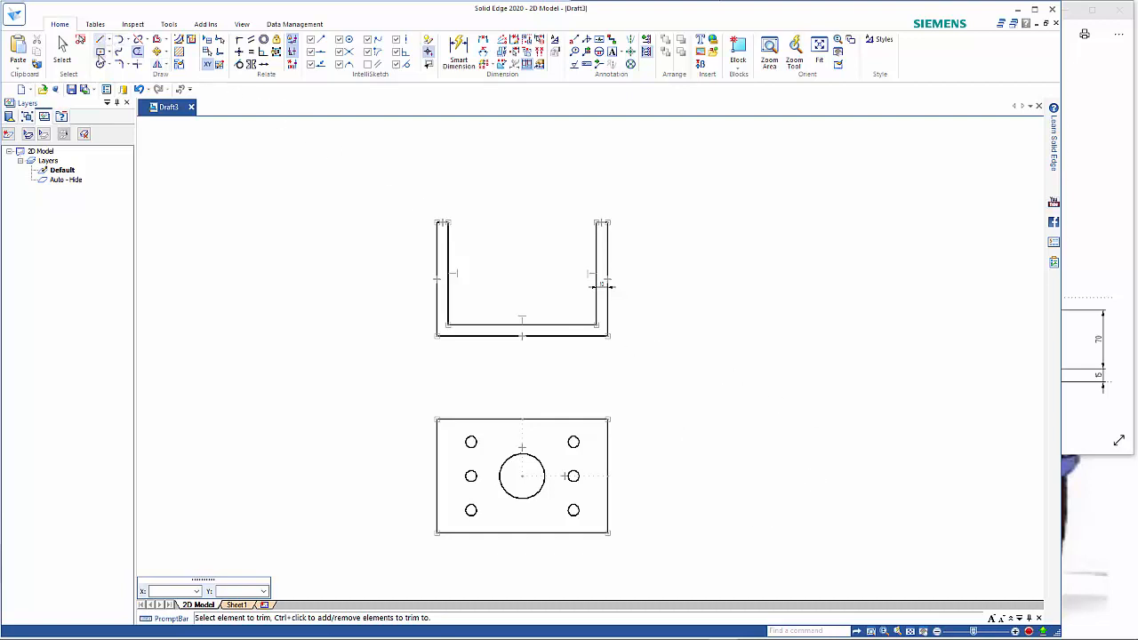
Step: Draw a 100 mm by 100 mm square by center to the right of the hole plate, aligned with its horizontal edges
{"action": "left_click", "coordinate": [100, 50]}
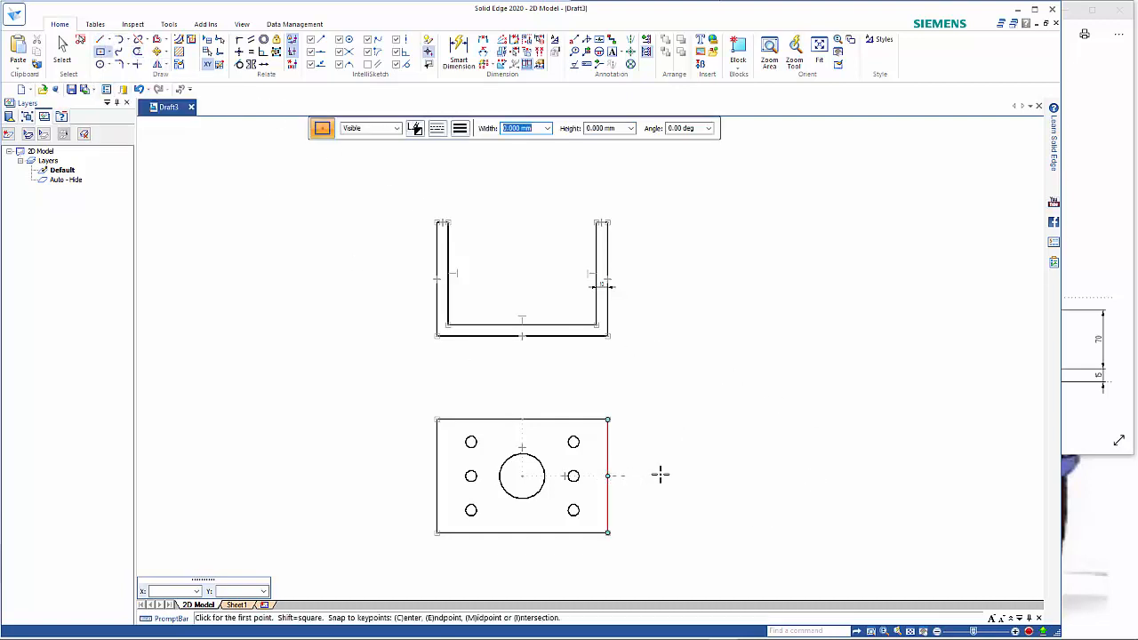
{"action": "left_click", "coordinate": [810, 477]}
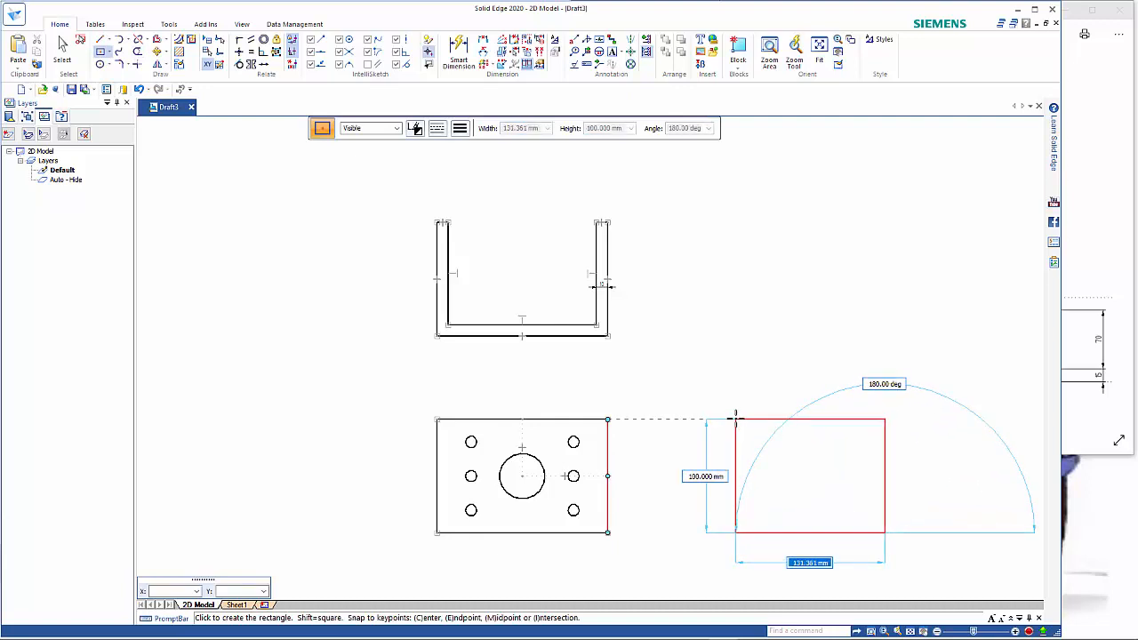
{"action": "type", "text": "100"}
{"action": "key", "text": "Tab"}
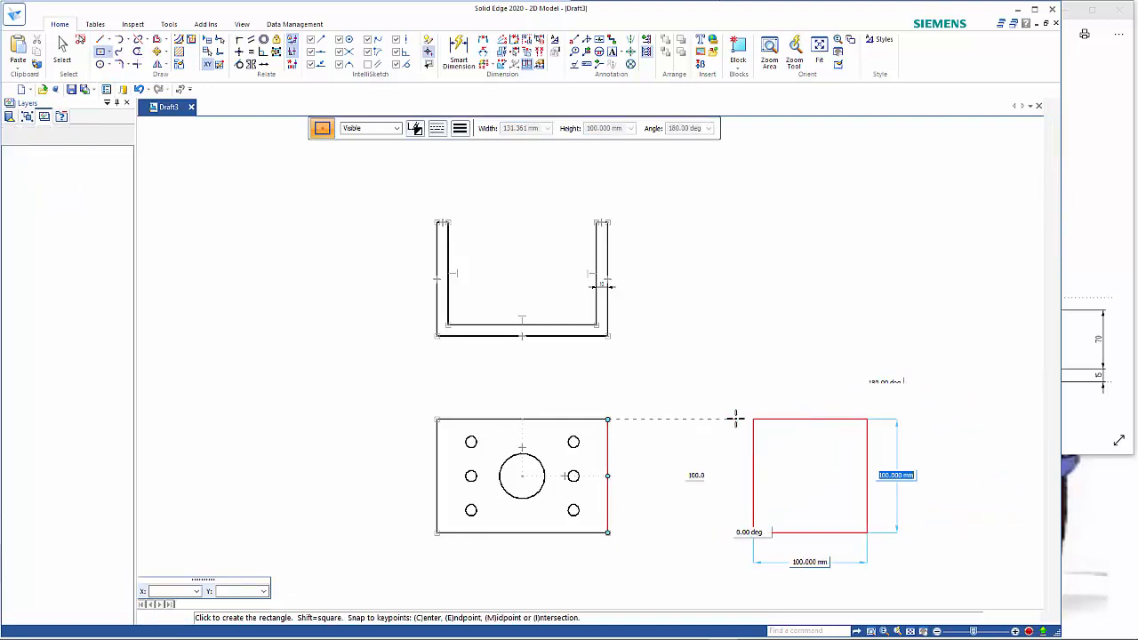
{"action": "left_click", "coordinate": [735, 417]}
{"action": "key", "text": "Escape"}
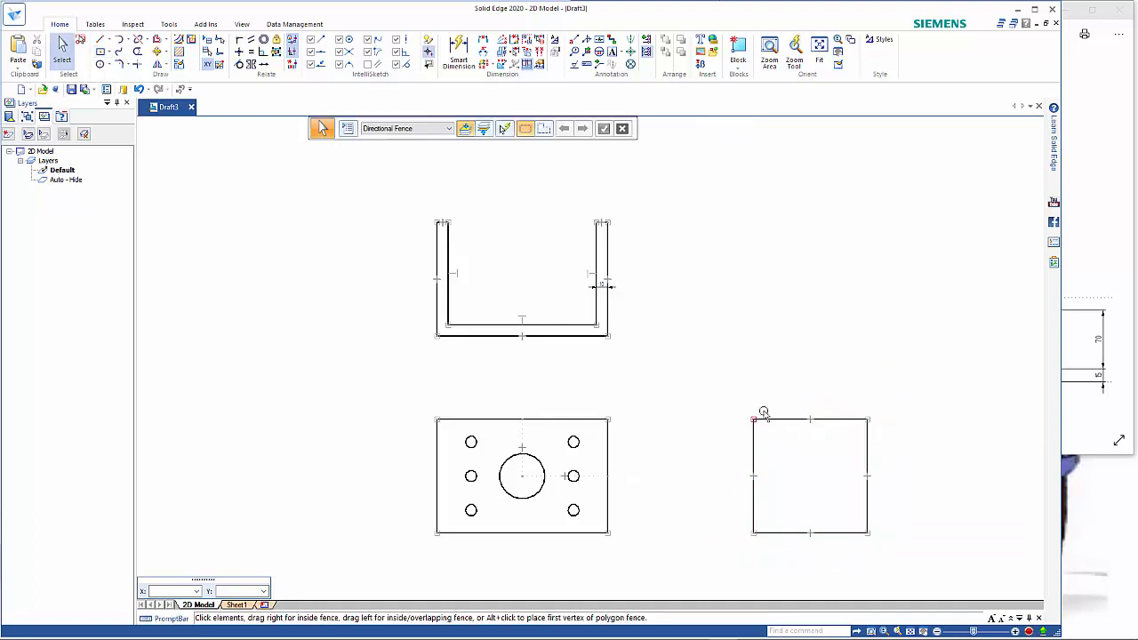
Step: Reposition the grid origin to the square's upper-right corner and start a line on the right edge, 0 mm in X and 15 mm below it
{"action": "left_click", "coordinate": [1084, 400]}
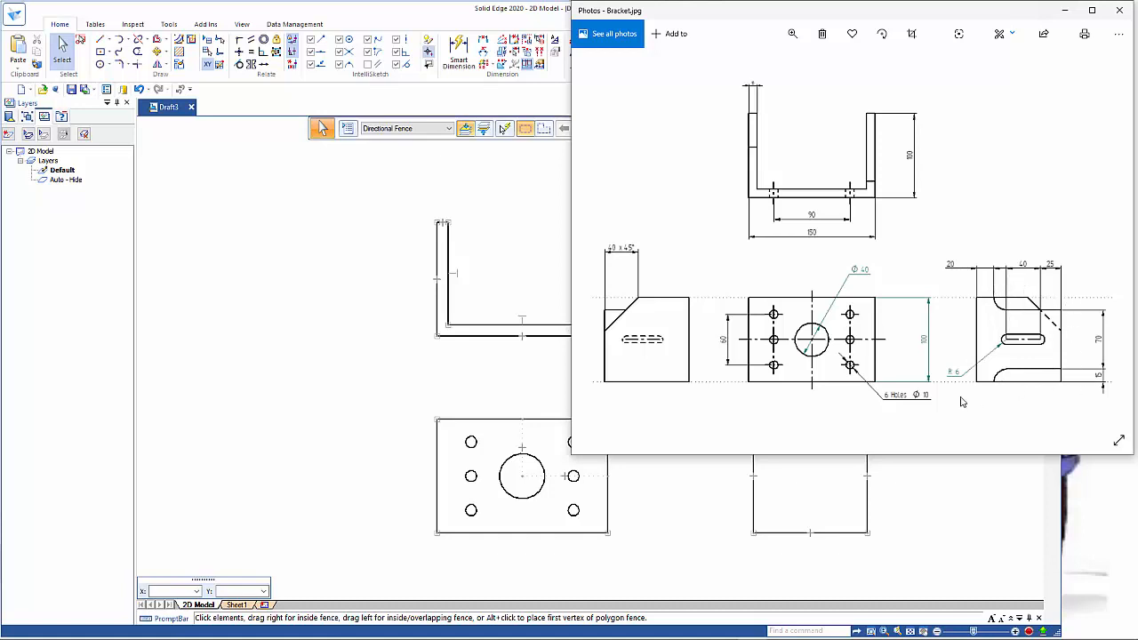
{"action": "left_click", "coordinate": [665, 460]}
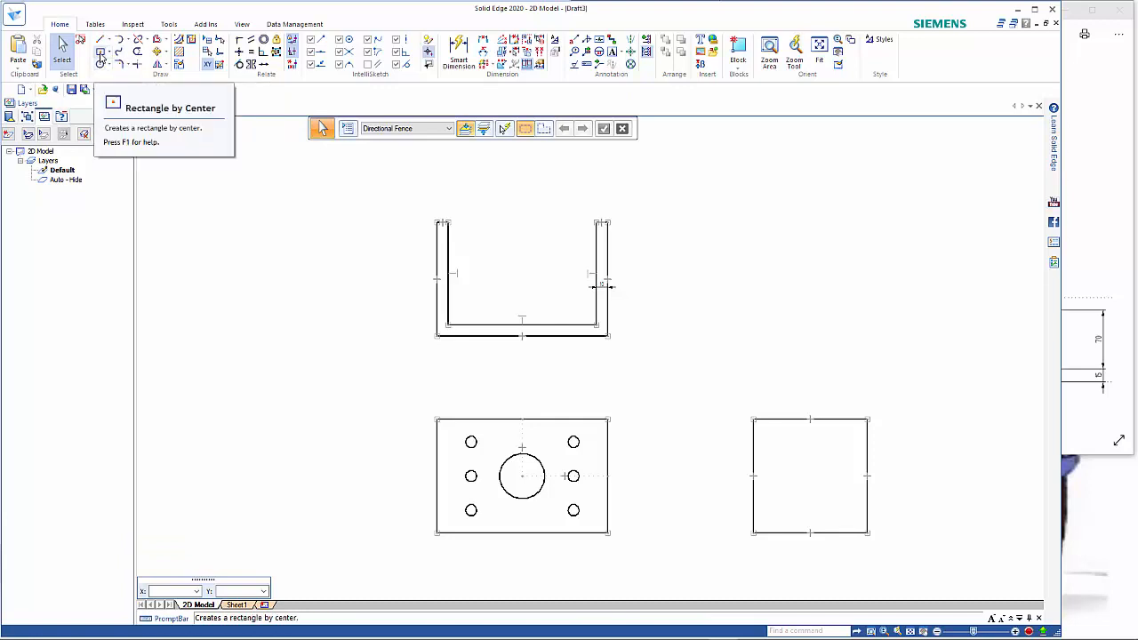
{"action": "left_click", "coordinate": [101, 39]}
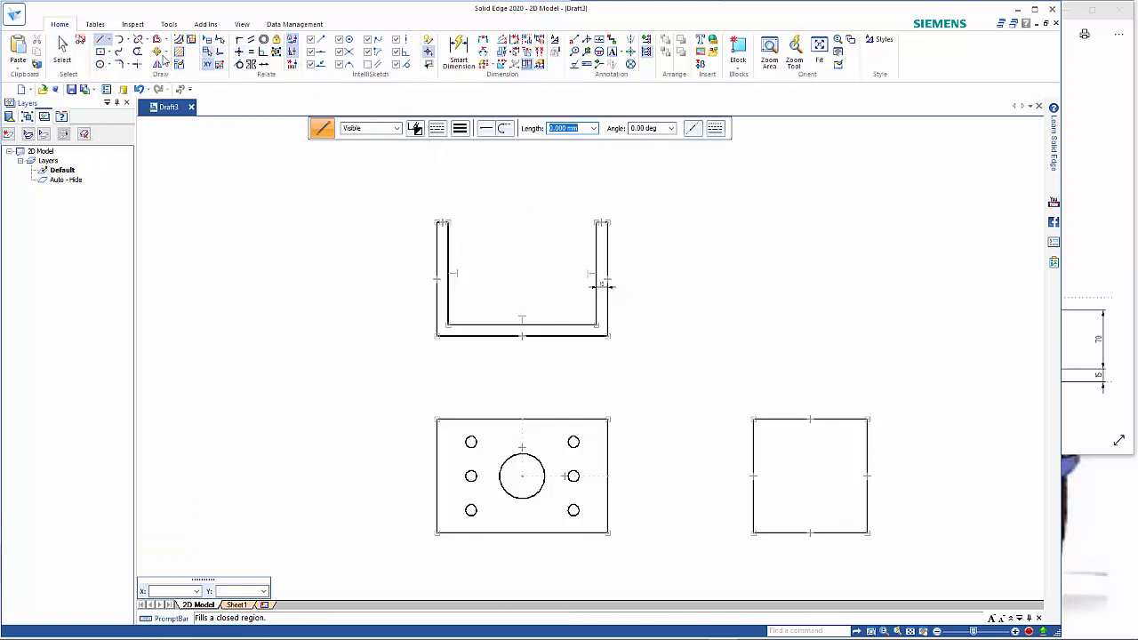
{"action": "left_click", "coordinate": [220, 41]}
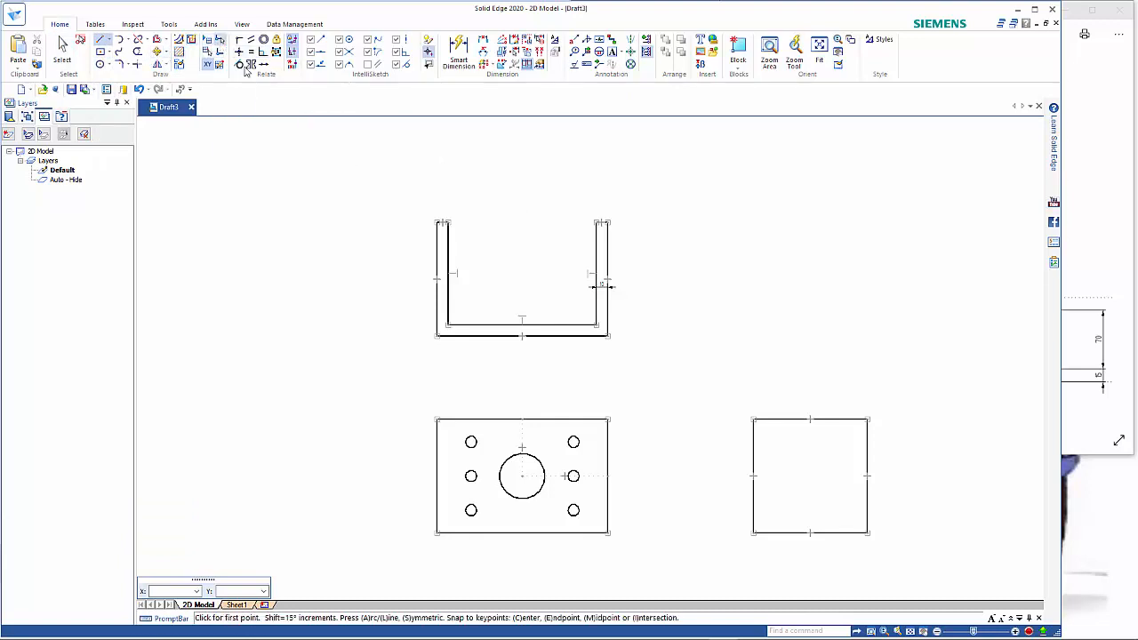
{"action": "left_click", "coordinate": [869, 419]}
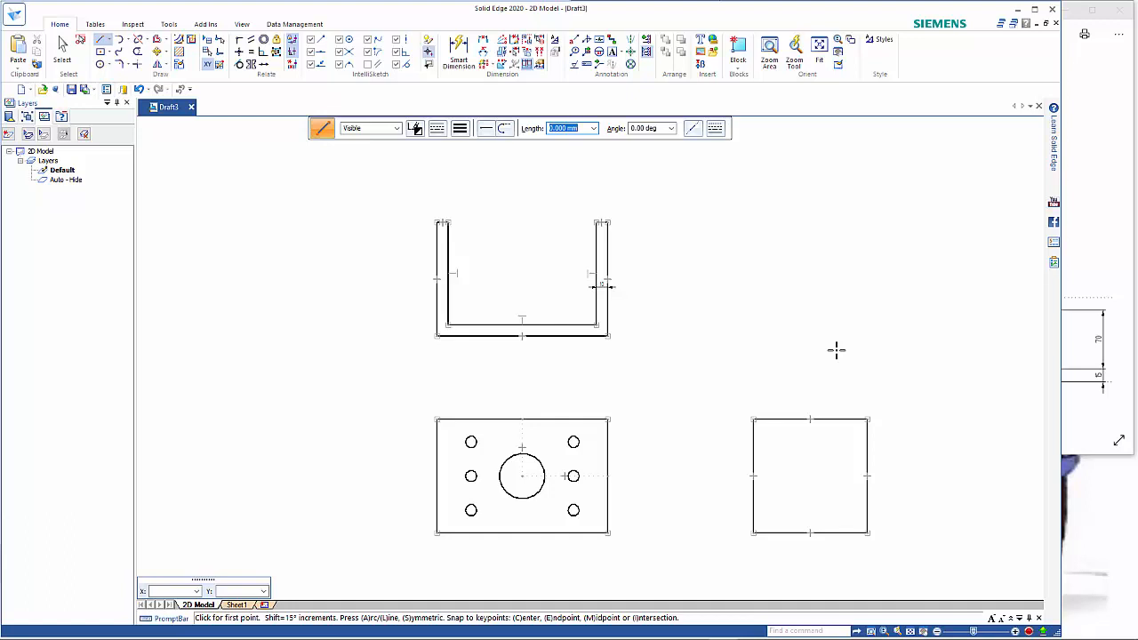
{"action": "key", "text": "x"}
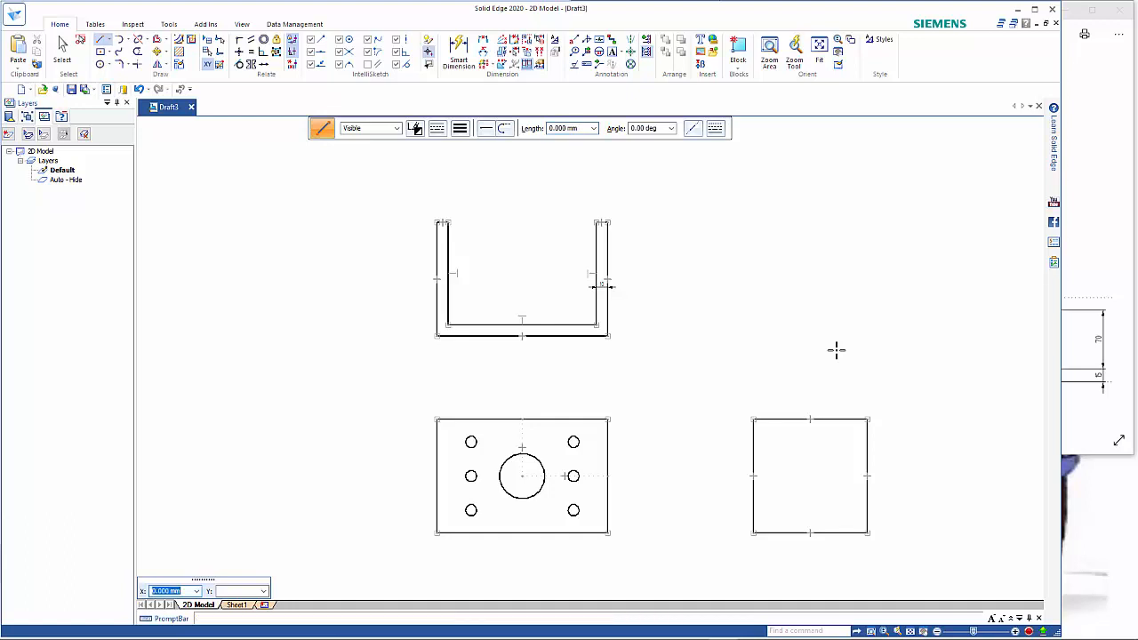
{"action": "key", "text": "Tab"}
{"action": "key", "text": "Return"}
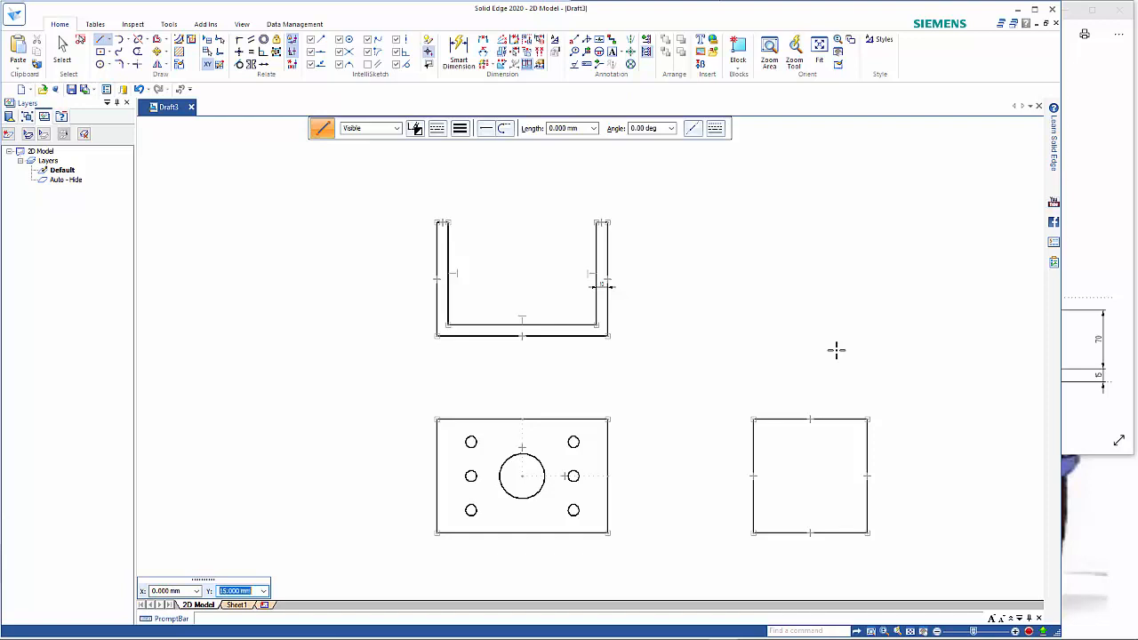
{"action": "left_click", "coordinate": [867, 436]}
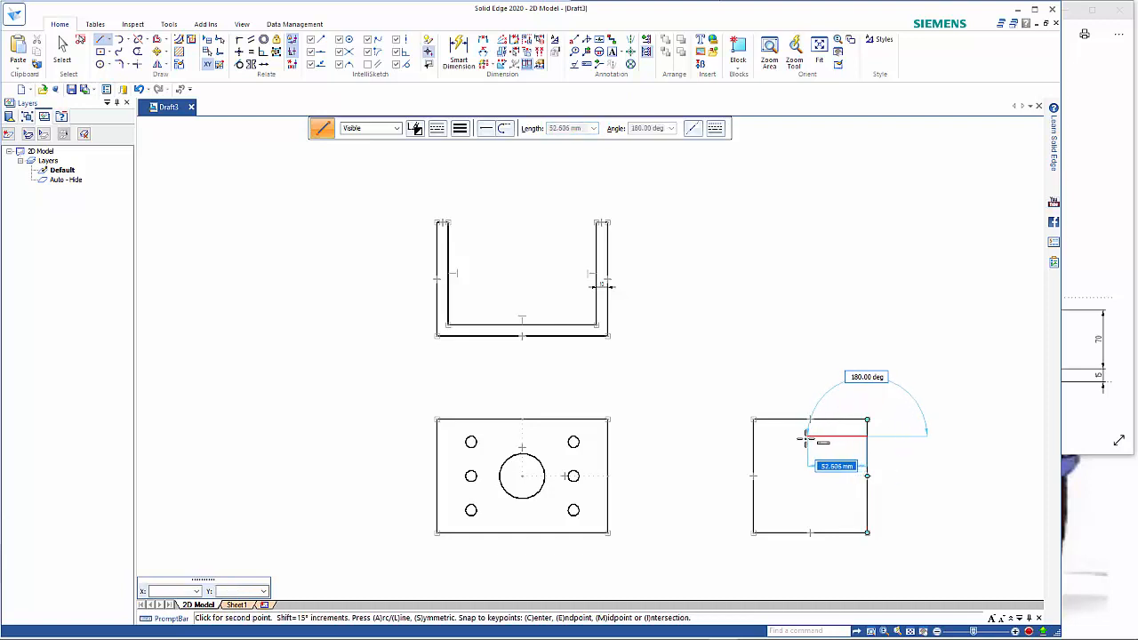
Step: Check the side-view dimensions in Bracket.jpg and finish the line horizontally leftward into the square with a 65 mm length
{"action": "left_click", "coordinate": [1064, 400]}
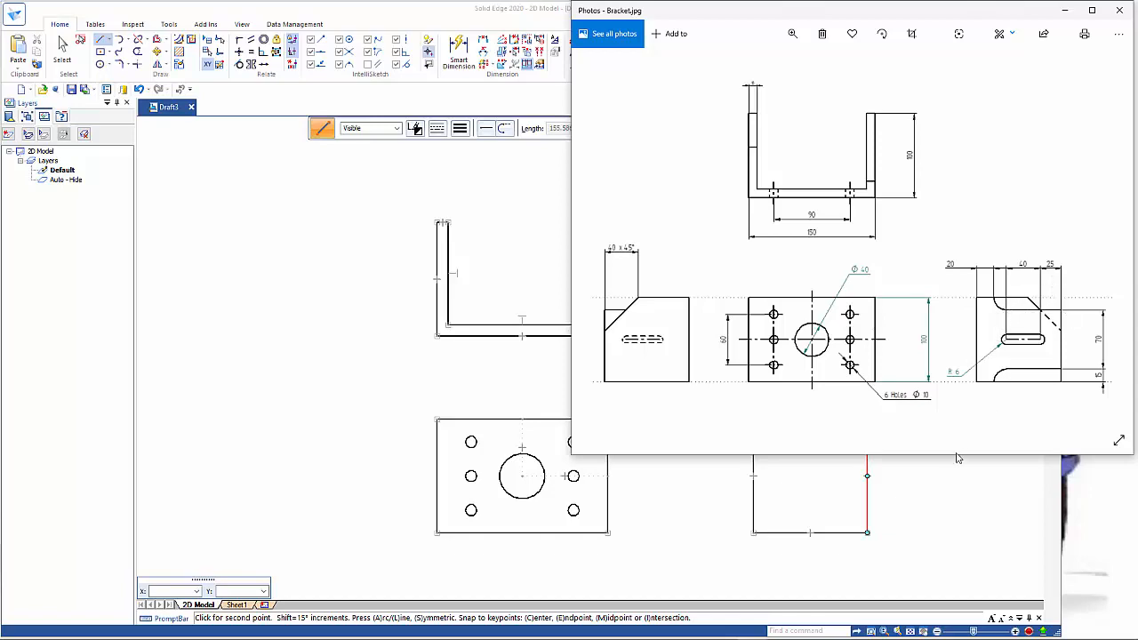
{"action": "key", "text": "alt+Tab"}
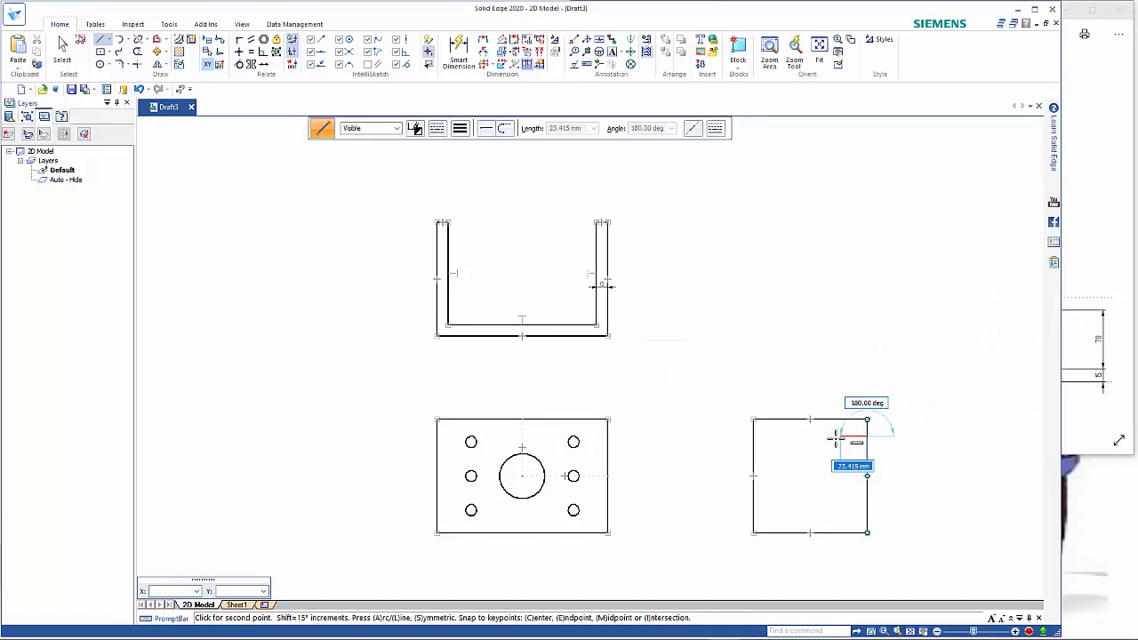
{"action": "type", "text": "65"}
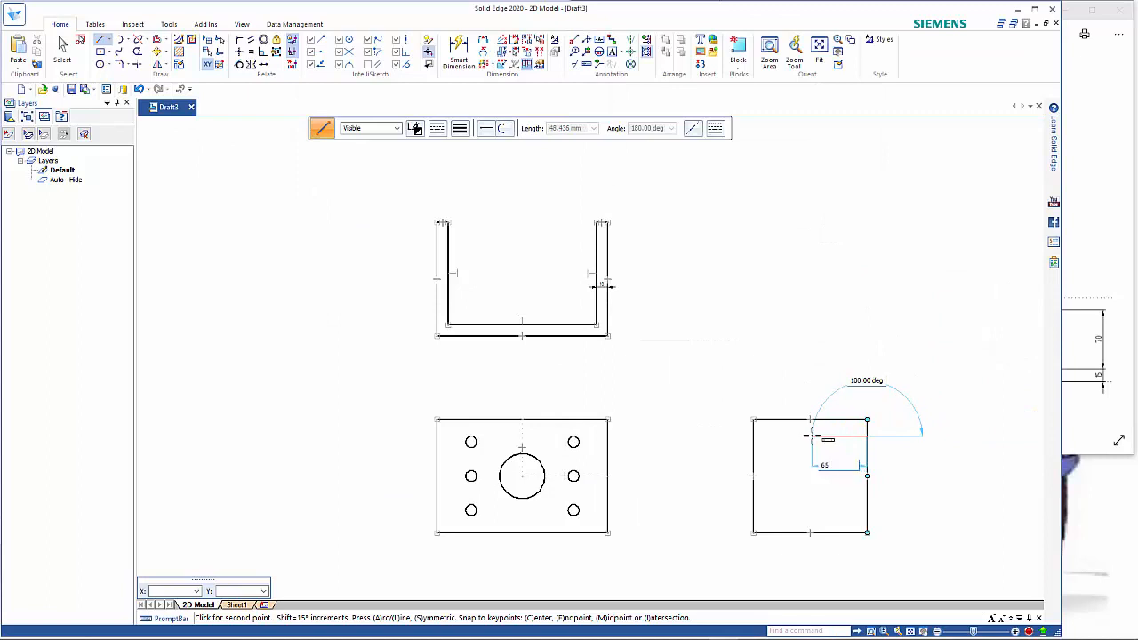
{"action": "key", "text": "Tab"}
{"action": "key", "text": "Return"}
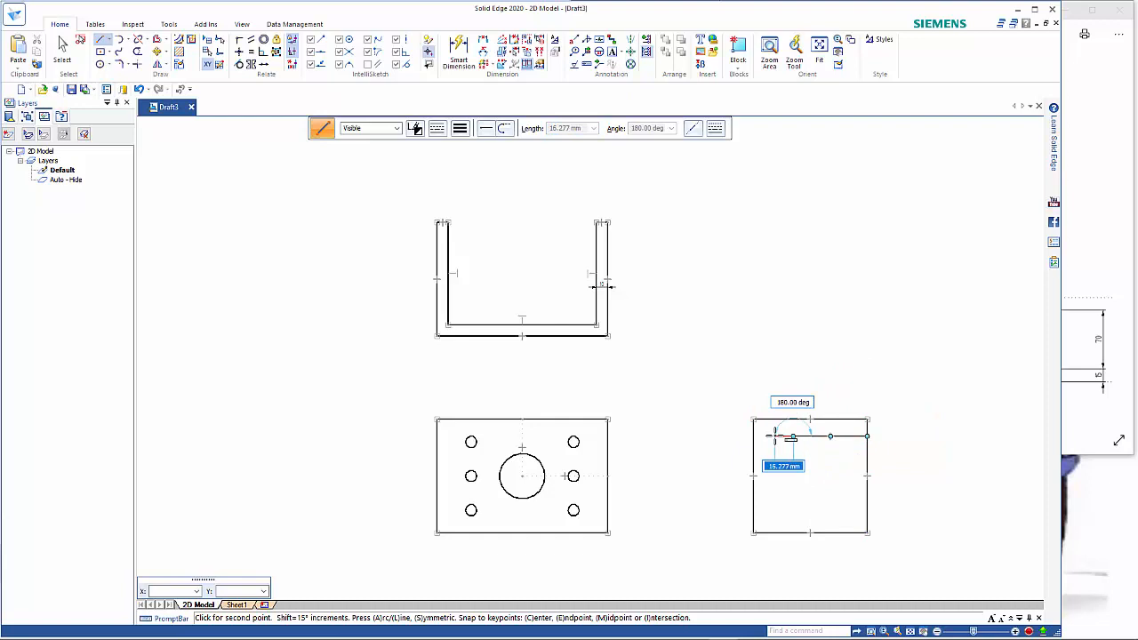
Step: Continue the line with a tangent arc of 15 mm radius and 90° sweep up to the square's top edge, and end the line command
{"action": "key", "text": "a"}
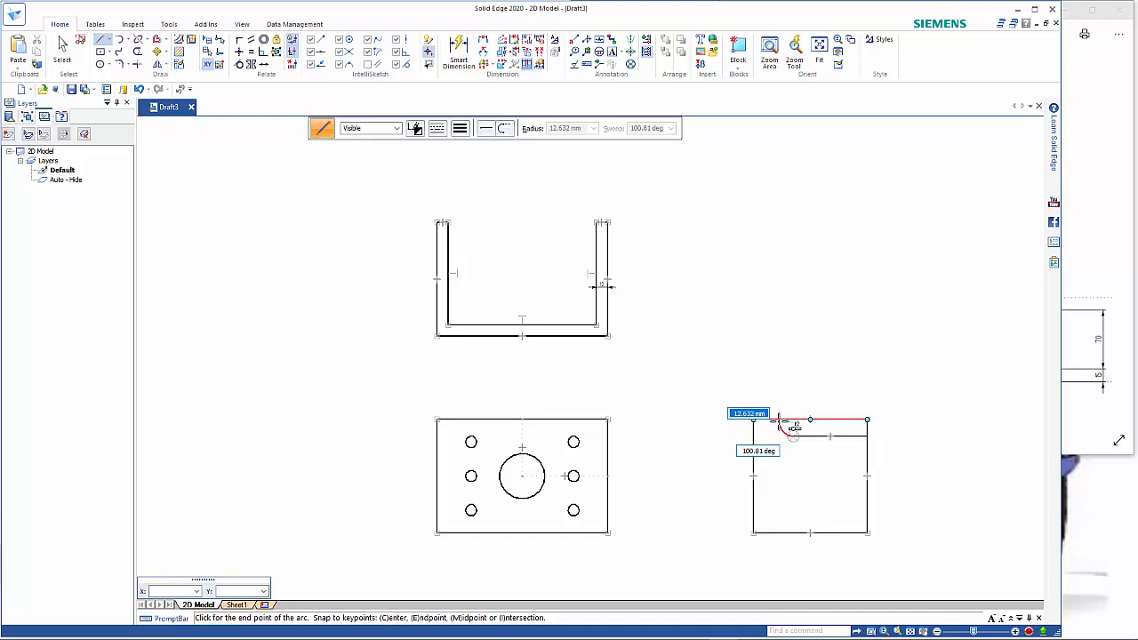
{"action": "type", "text": "15"}
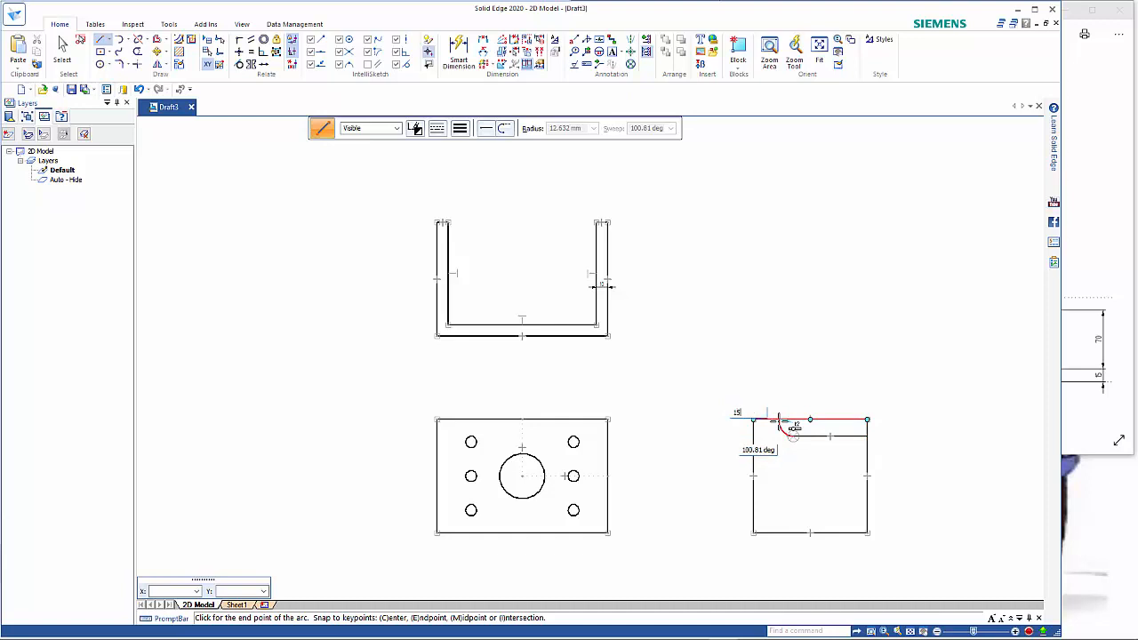
{"action": "key", "text": "Tab"}
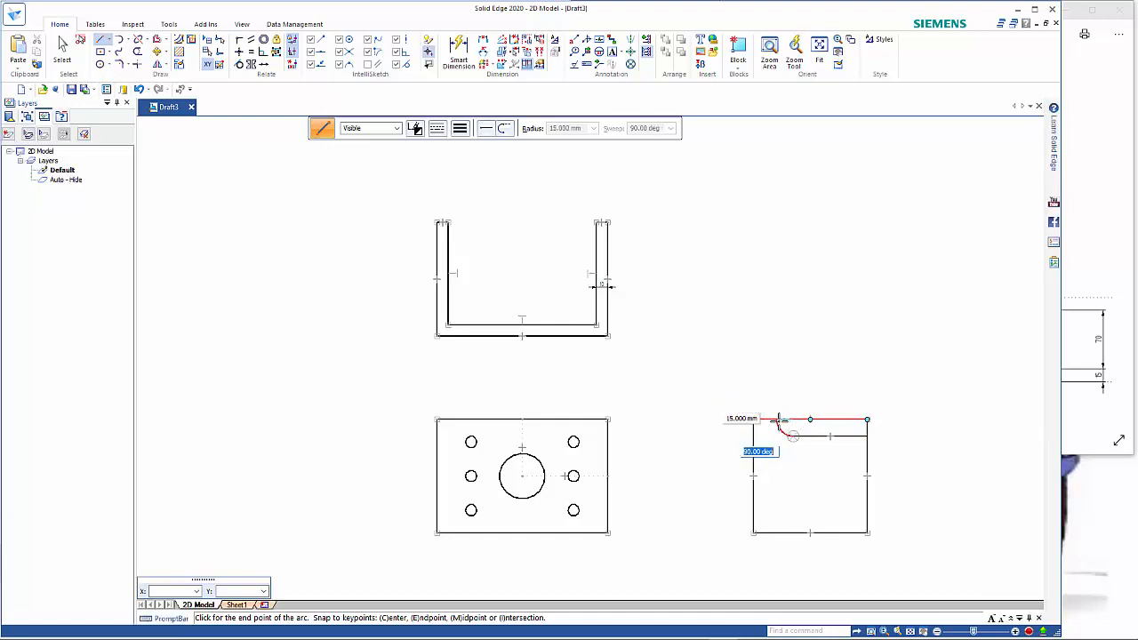
{"action": "key", "text": "Return"}
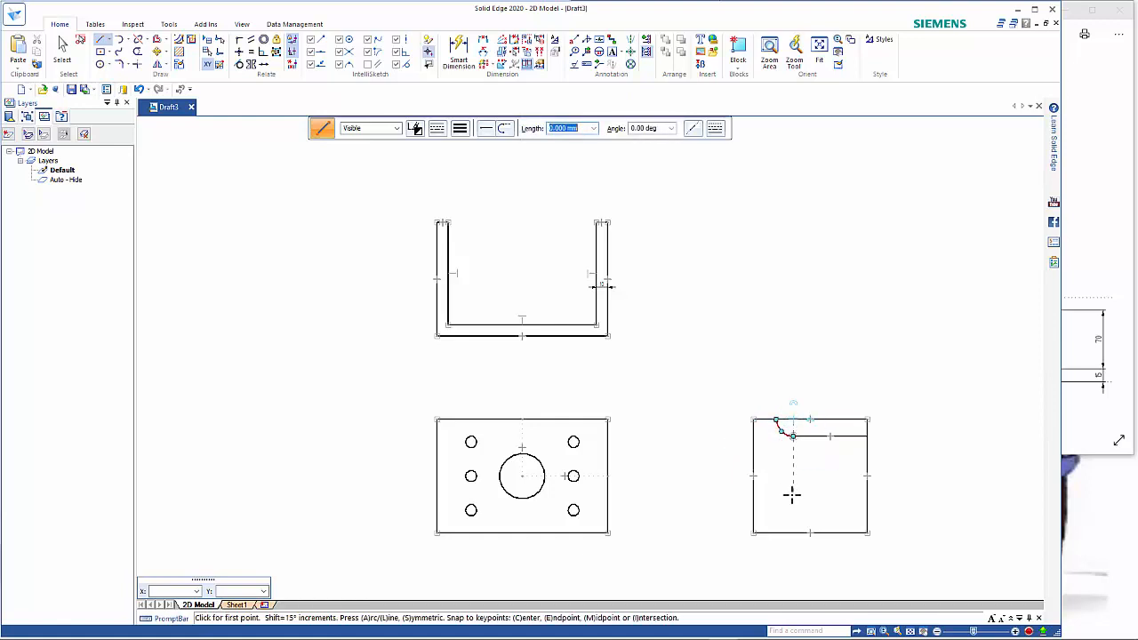
{"action": "key", "text": "Escape"}
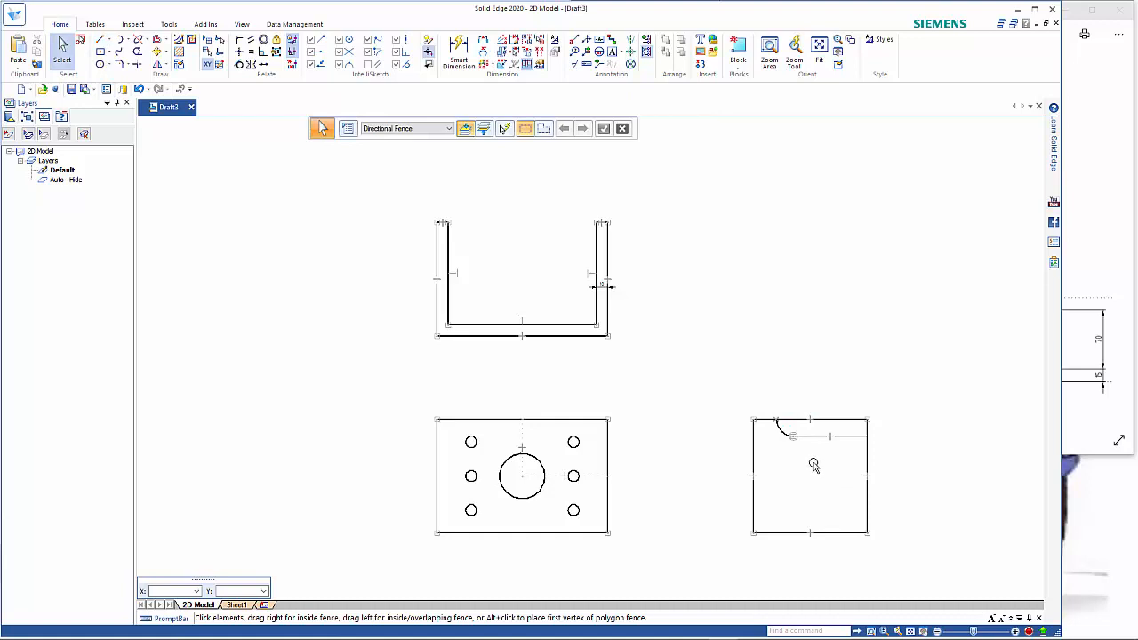
Step: Mirror the side view's upper horizontal line and tangent arc about the square's horizontal centerline through the right edge's midpoint
{"action": "left_click_drag", "start_coordinate": [891, 459], "coordinate": [770, 388]}
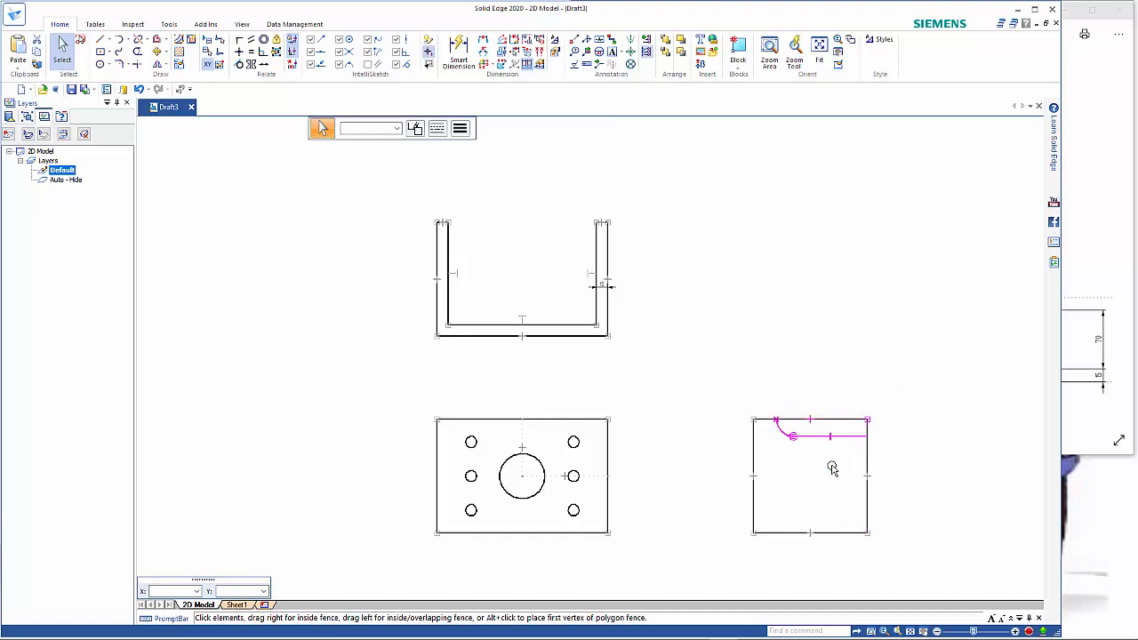
{"action": "left_click", "coordinate": [833, 386]}
{"action": "left_click", "coordinate": [823, 436]}
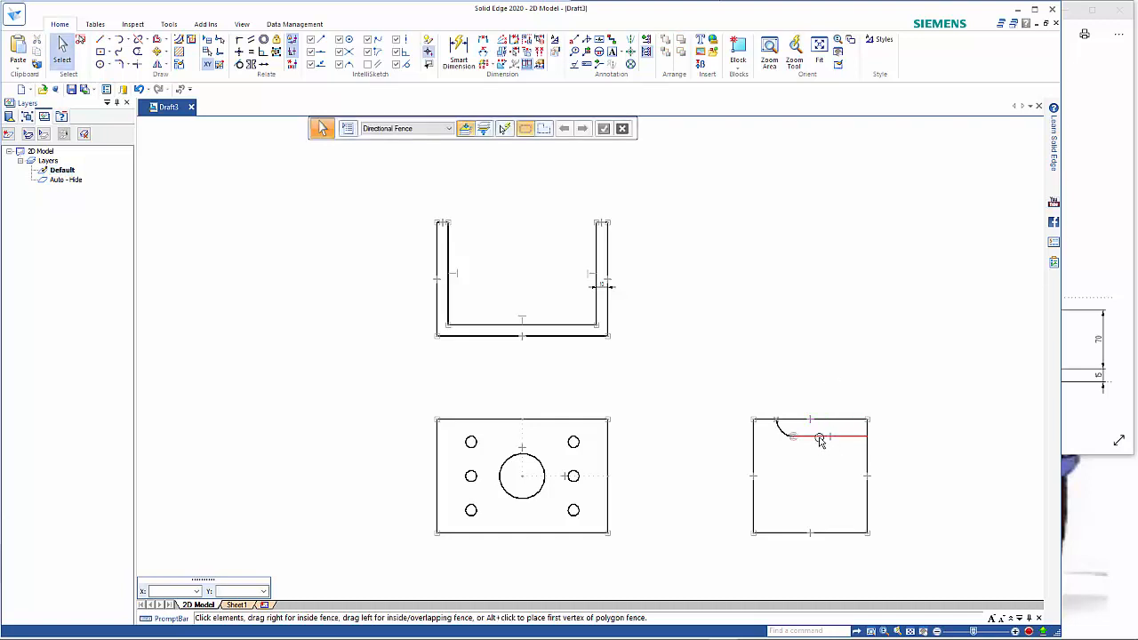
{"action": "left_click", "coordinate": [782, 431], "text": "shift"}
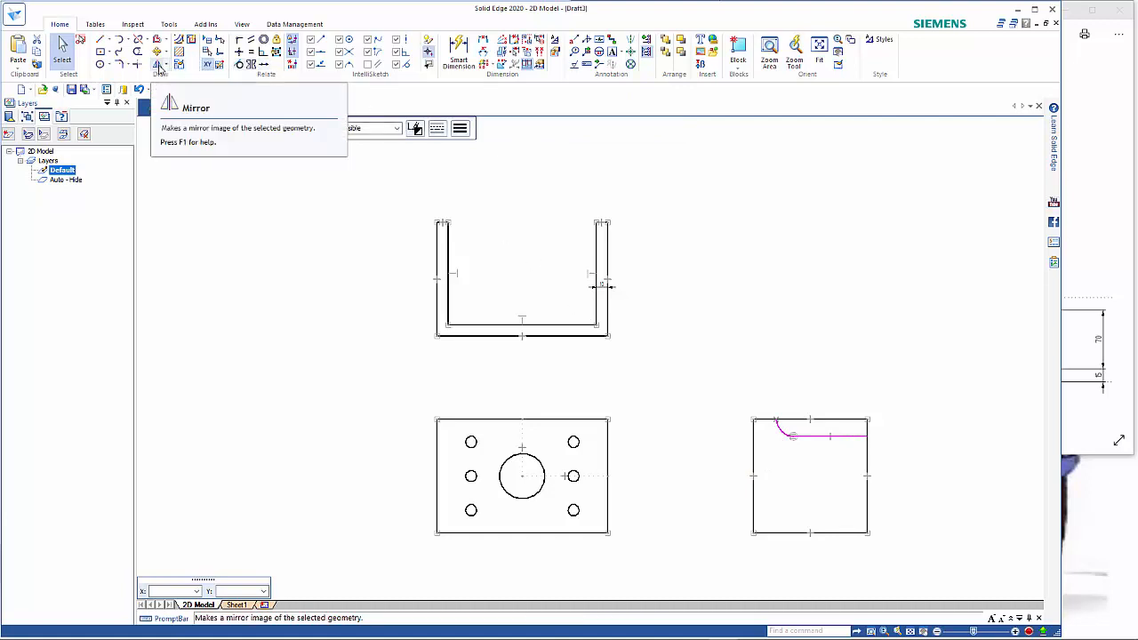
{"action": "left_click", "coordinate": [158, 64]}
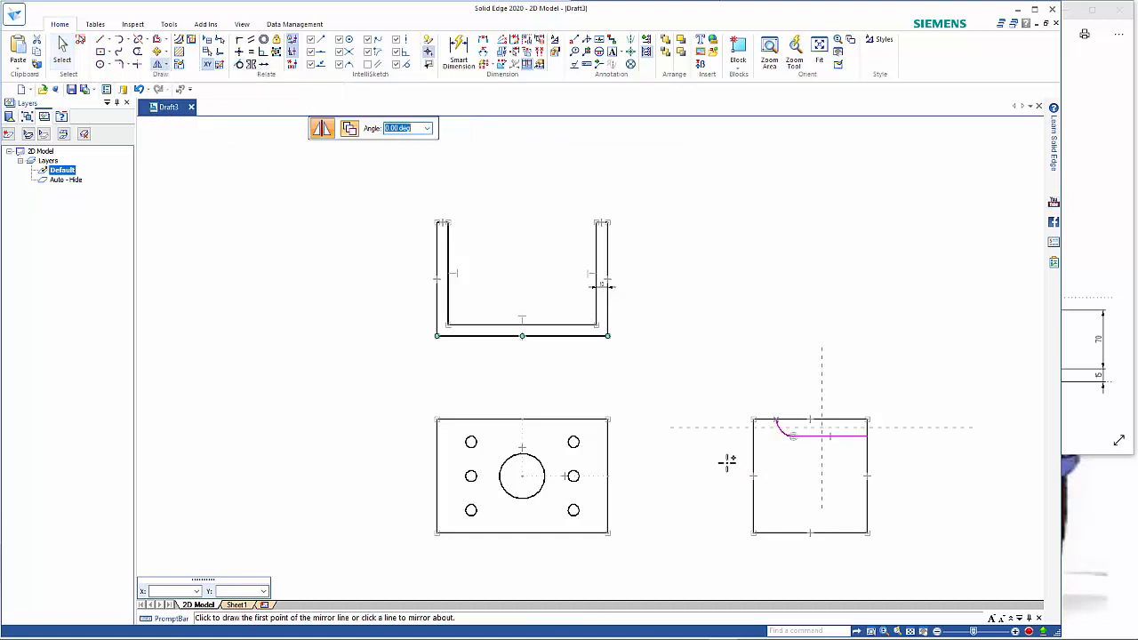
{"action": "left_click", "coordinate": [867, 475]}
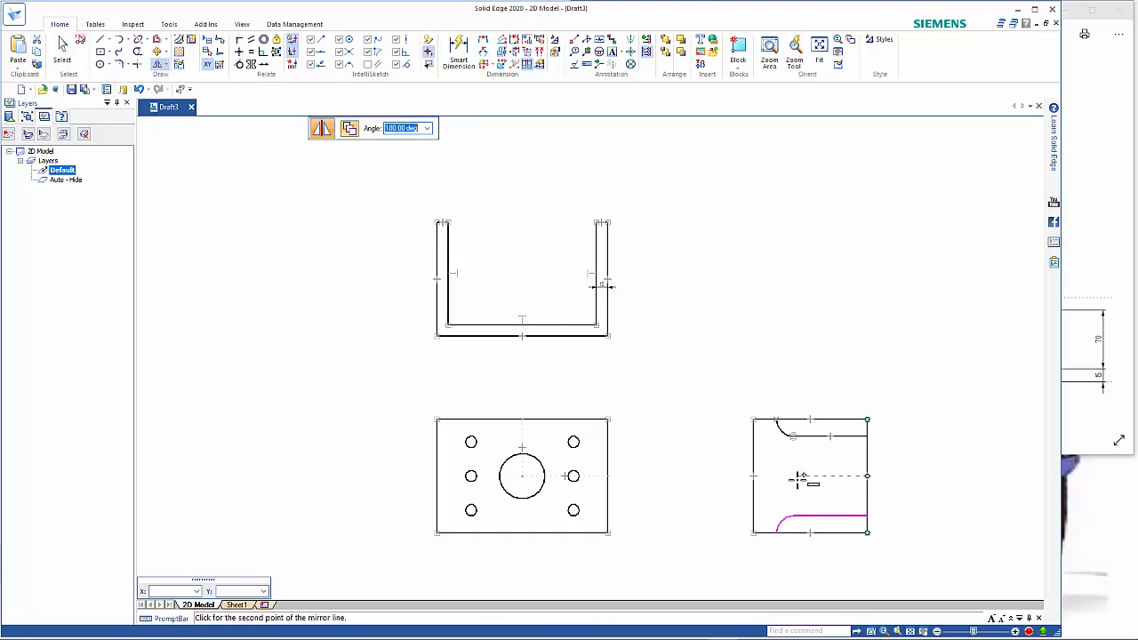
{"action": "left_click", "coordinate": [798, 476]}
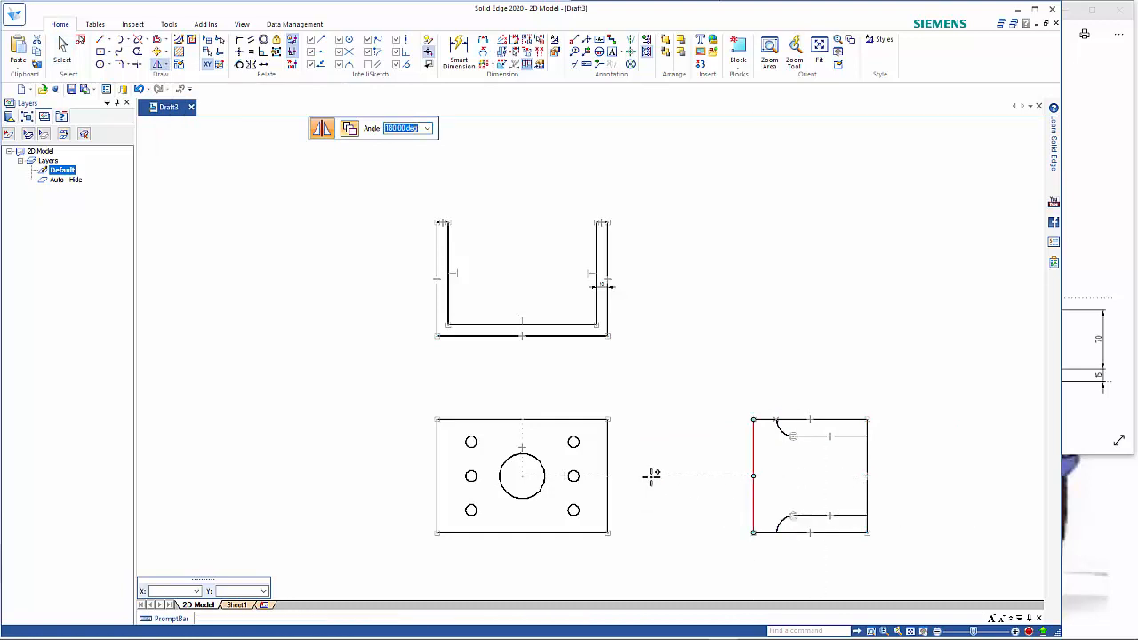
{"action": "key", "text": "Escape"}
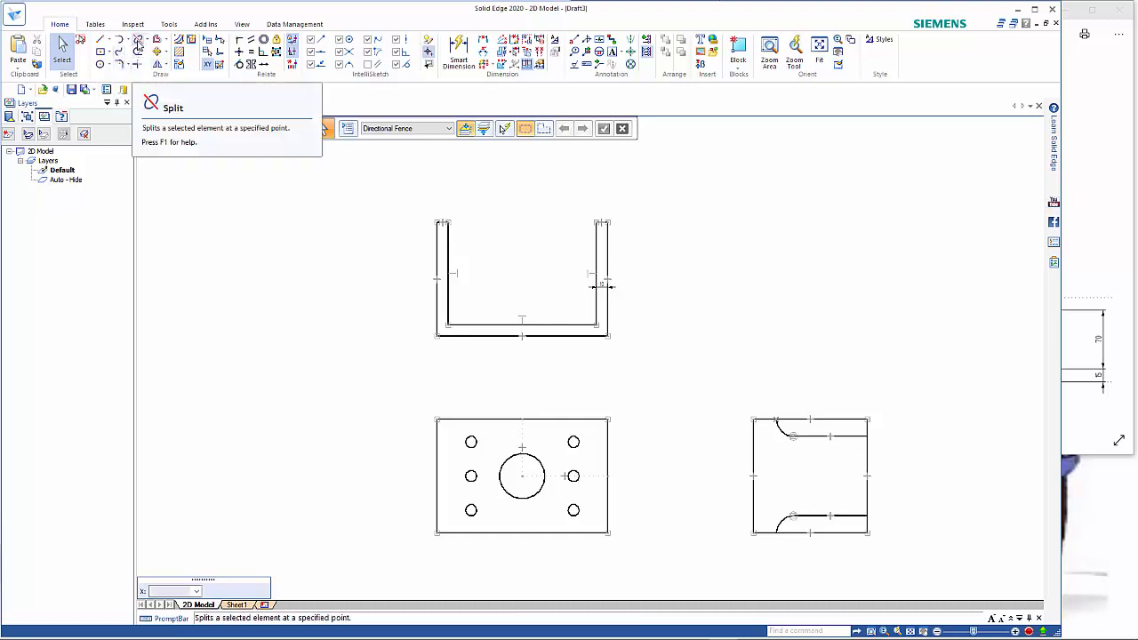
Step: Split the side view's bottom edge at the endpoint of the lower arc
{"action": "left_click", "coordinate": [138, 39]}
{"action": "left_click", "coordinate": [804, 533]}
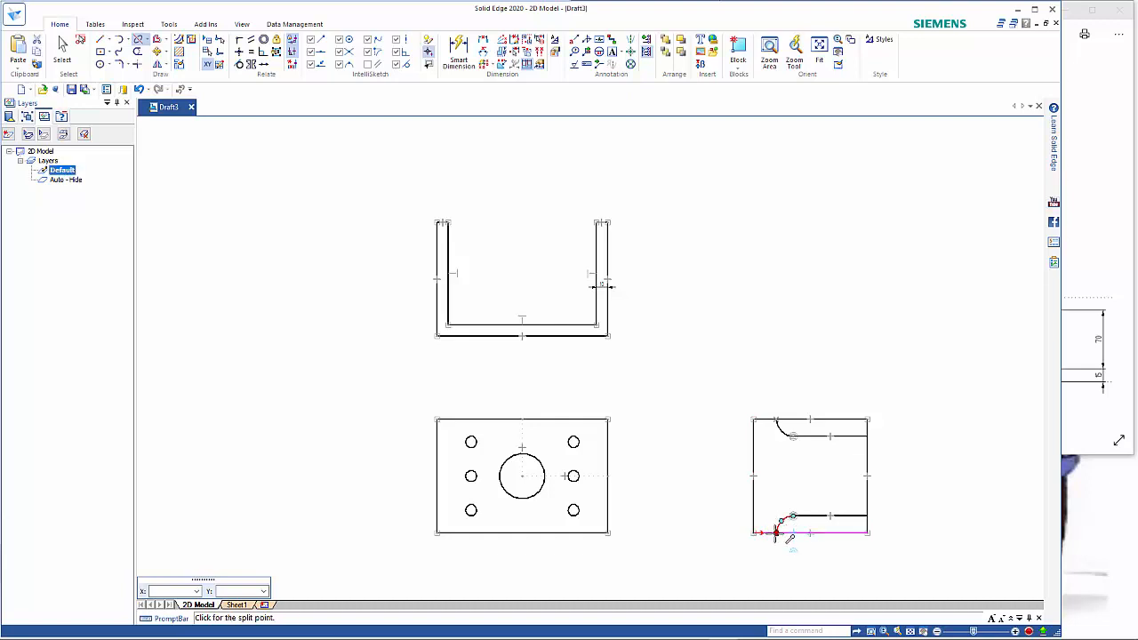
{"action": "left_click", "coordinate": [775, 532]}
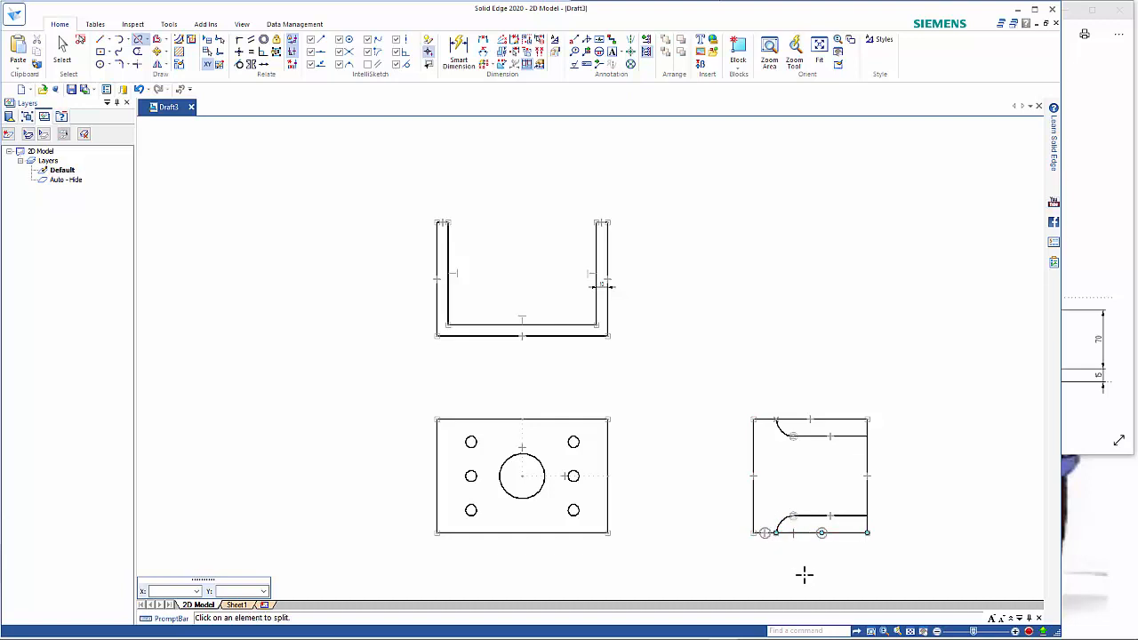
{"action": "key", "text": "Escape"}
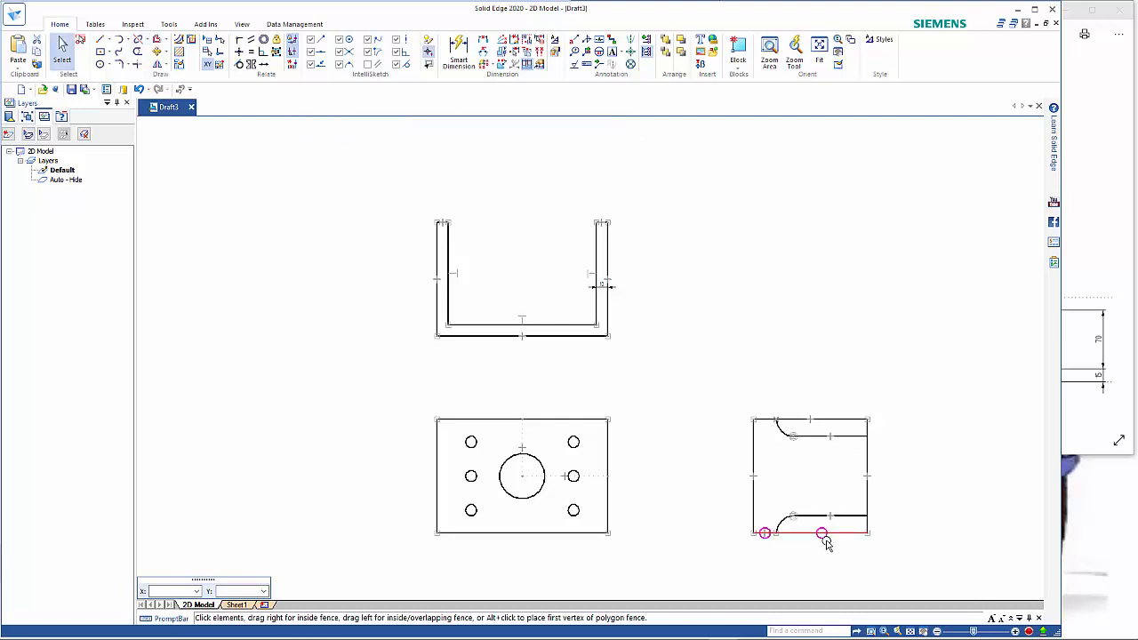
{"action": "left_click", "coordinate": [818, 553]}
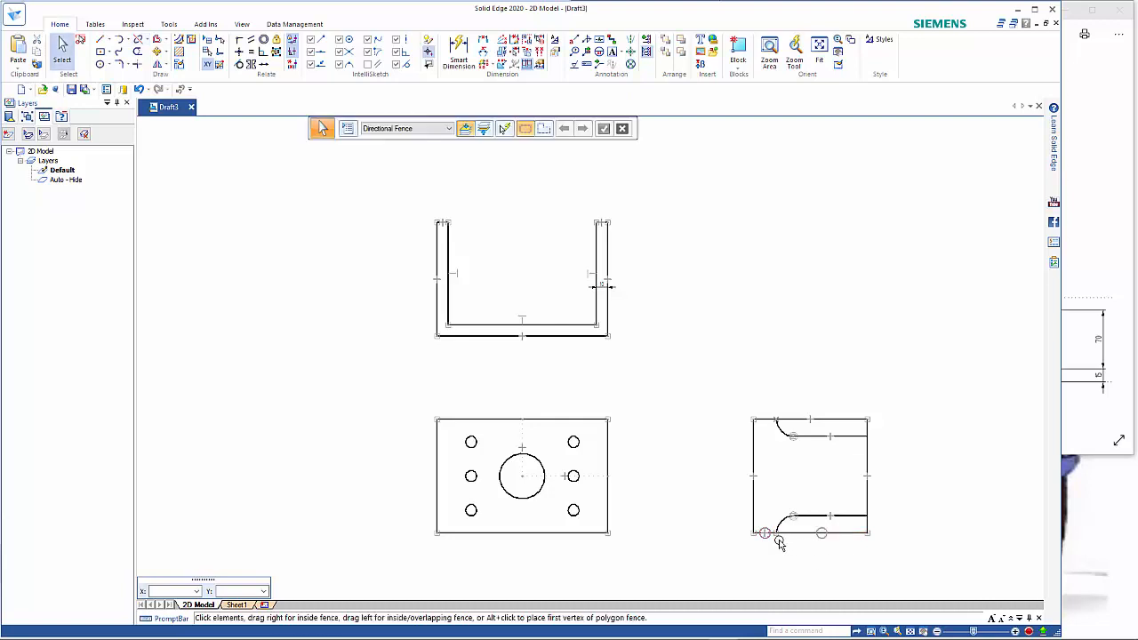
{"action": "left_click", "coordinate": [775, 534]}
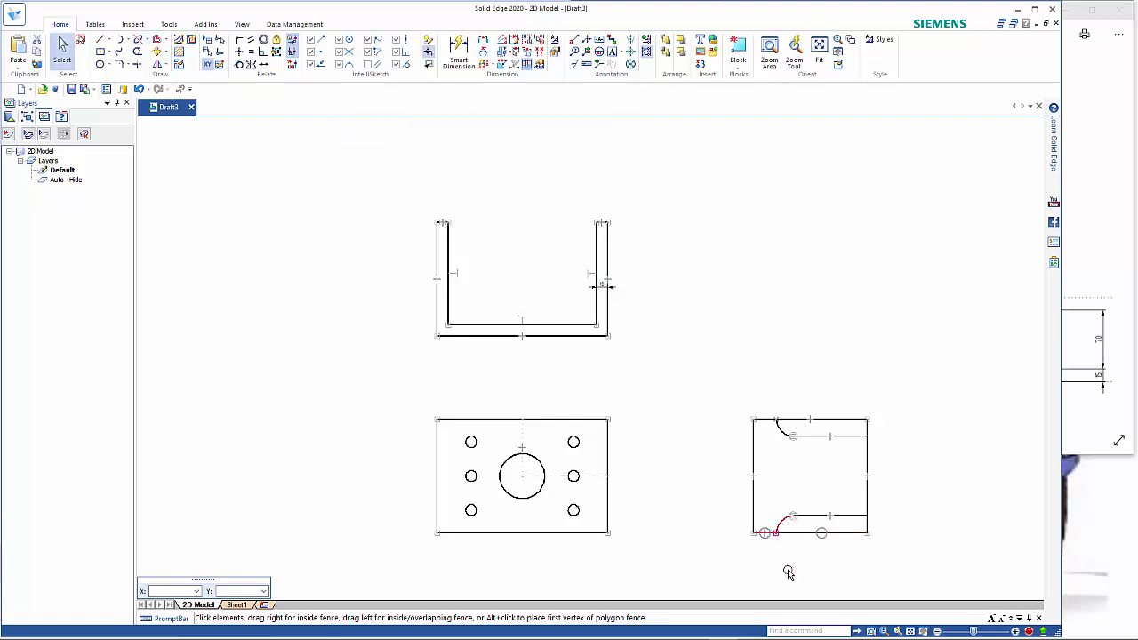
{"action": "left_click", "coordinate": [827, 554]}
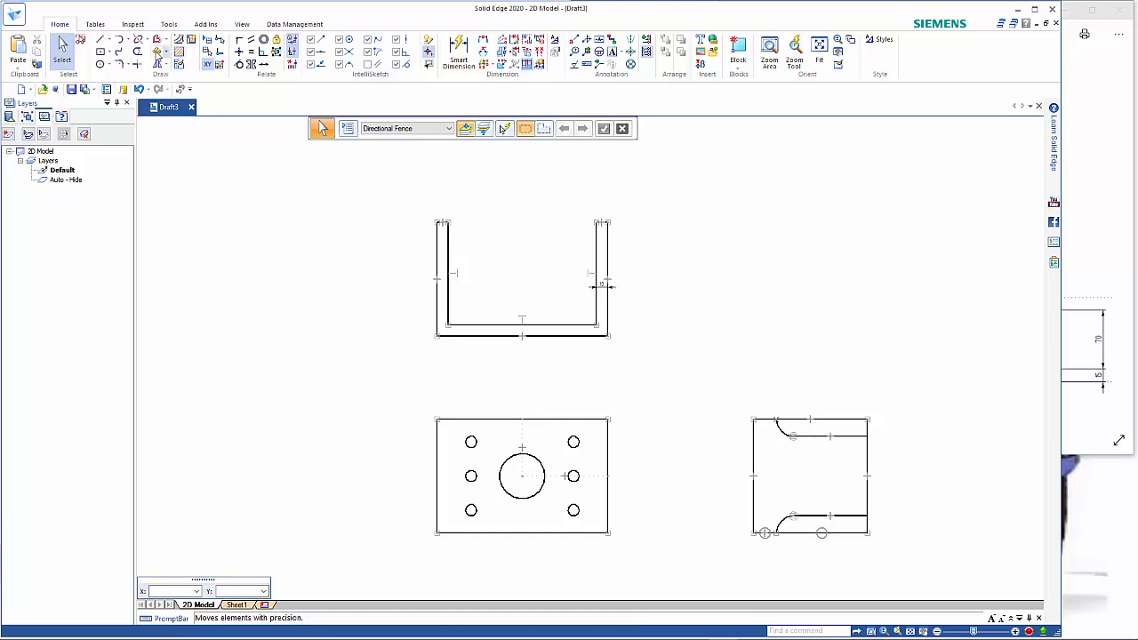
Step: Trim the side view's right edge above the upper inner line, and shorten the top edge to 60 mm after checking Bracket.jpg
{"action": "left_click", "coordinate": [137, 52]}
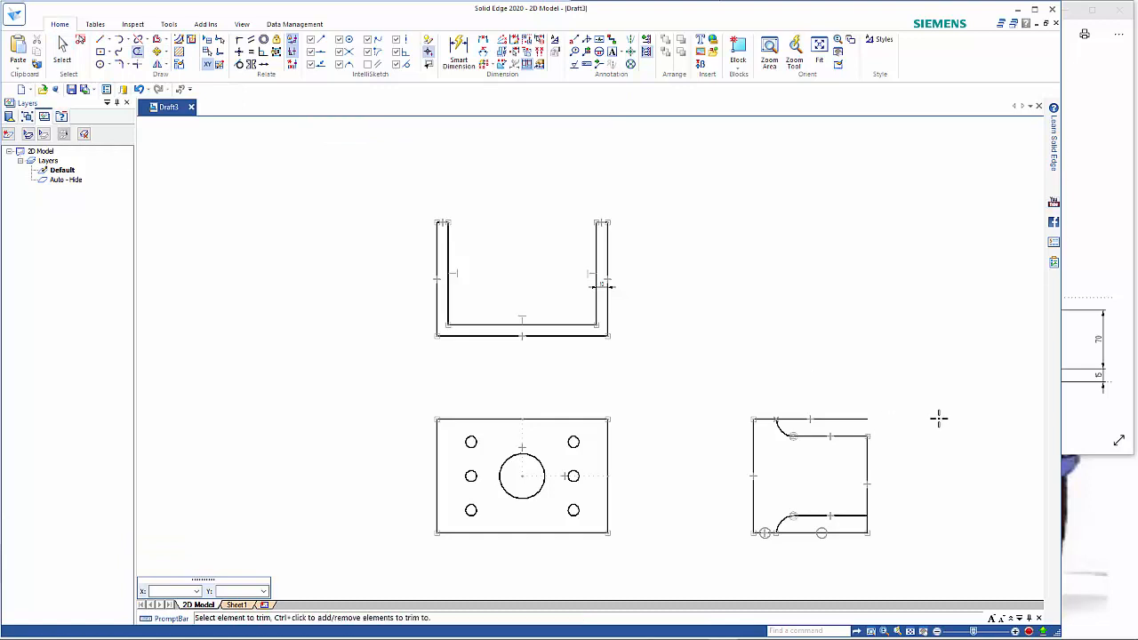
{"action": "key", "text": "Escape"}
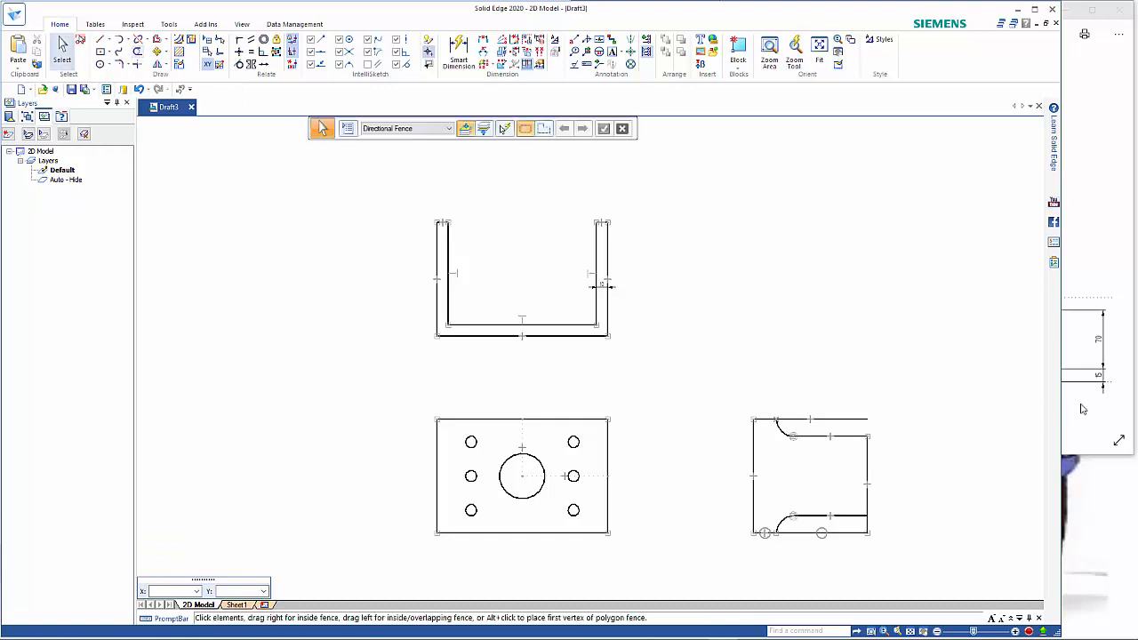
{"action": "key", "text": "alt+Tab"}
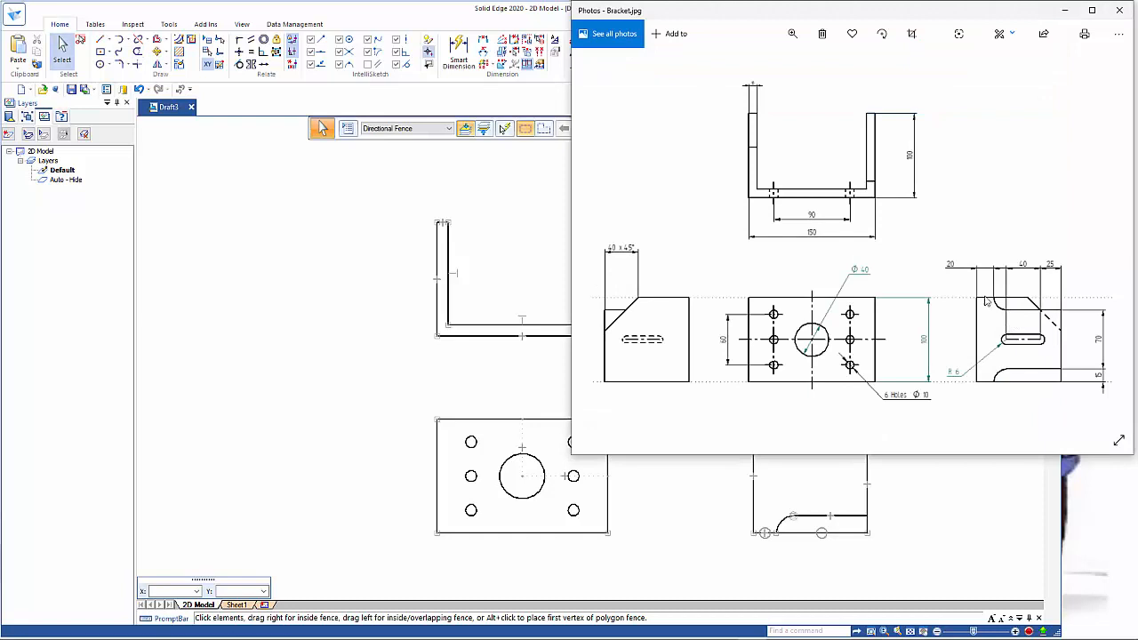
{"action": "left_click", "coordinate": [978, 521]}
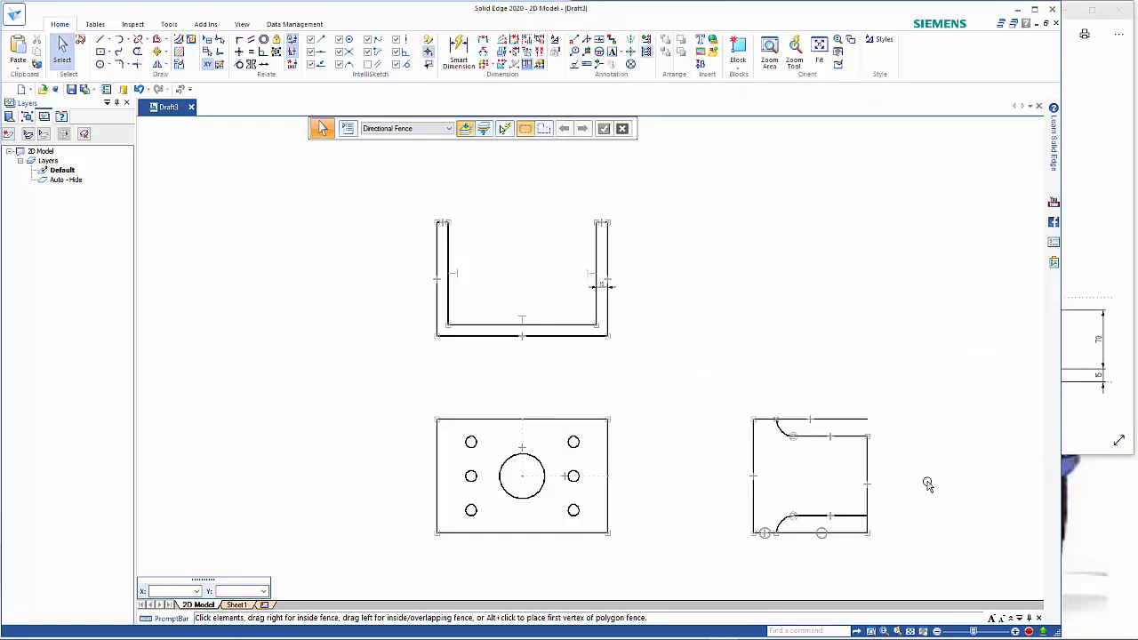
{"action": "left_click", "coordinate": [796, 421]}
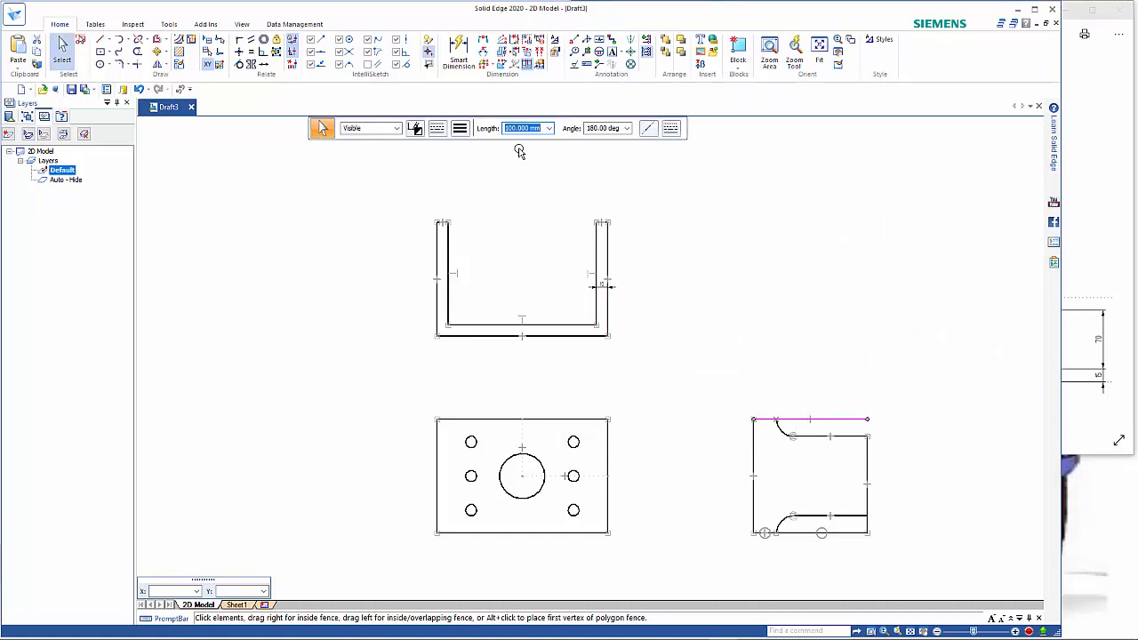
{"action": "type", "text": "60"}
{"action": "key", "text": "Return"}
{"action": "key", "text": "Escape"}
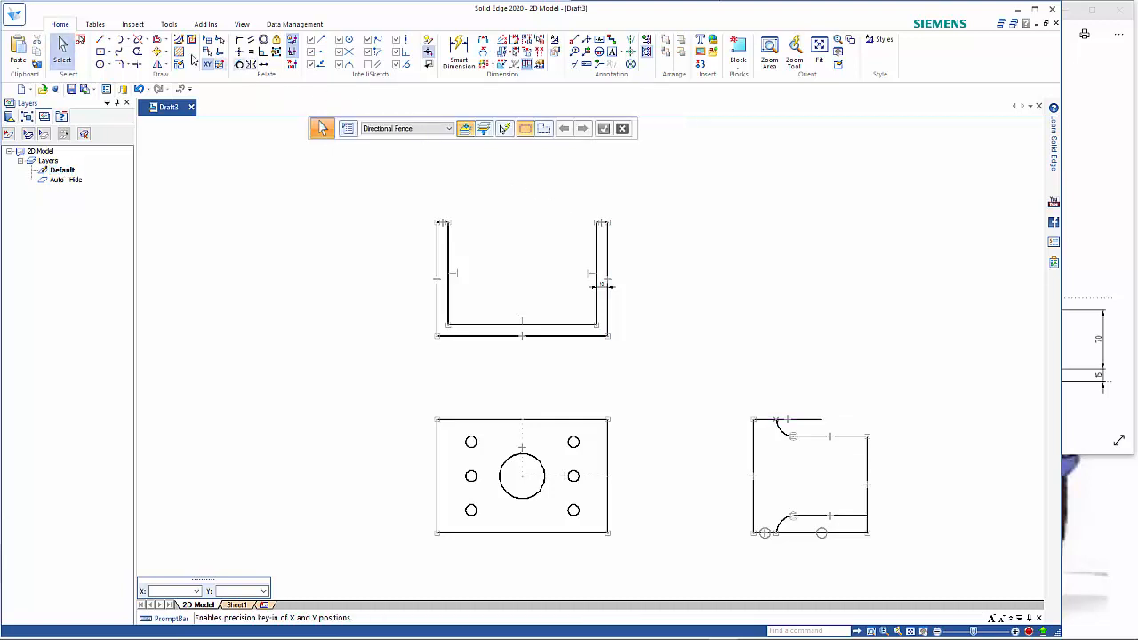
Step: Draw a line at -45° from the right end of the side view's top edge down to the right edge
{"action": "left_click", "coordinate": [102, 42]}
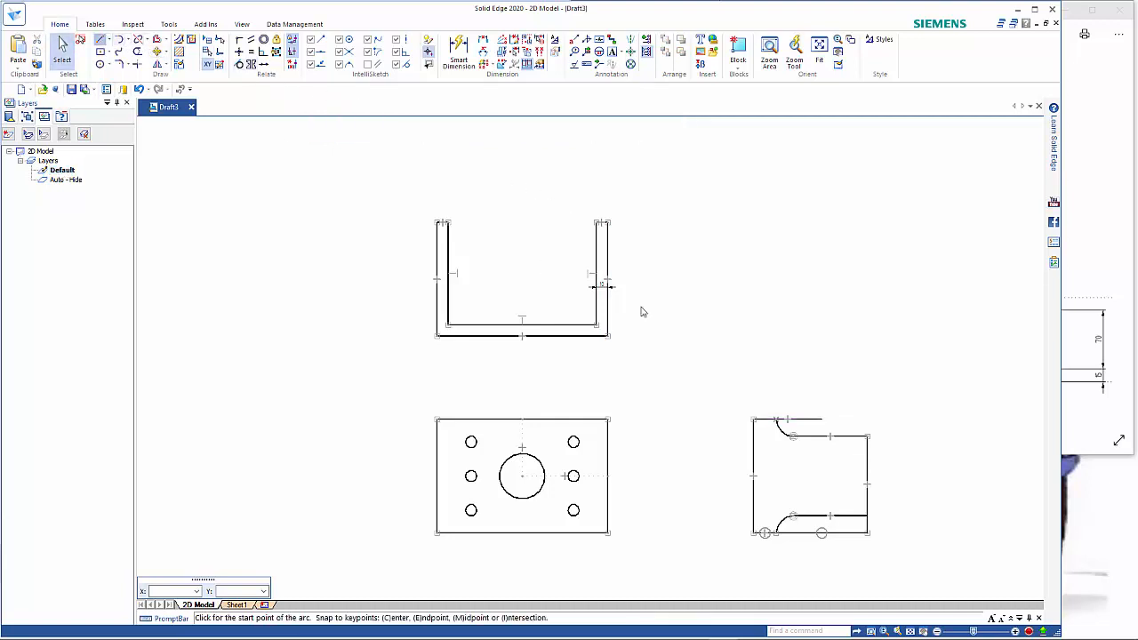
{"action": "left_click", "coordinate": [822, 419]}
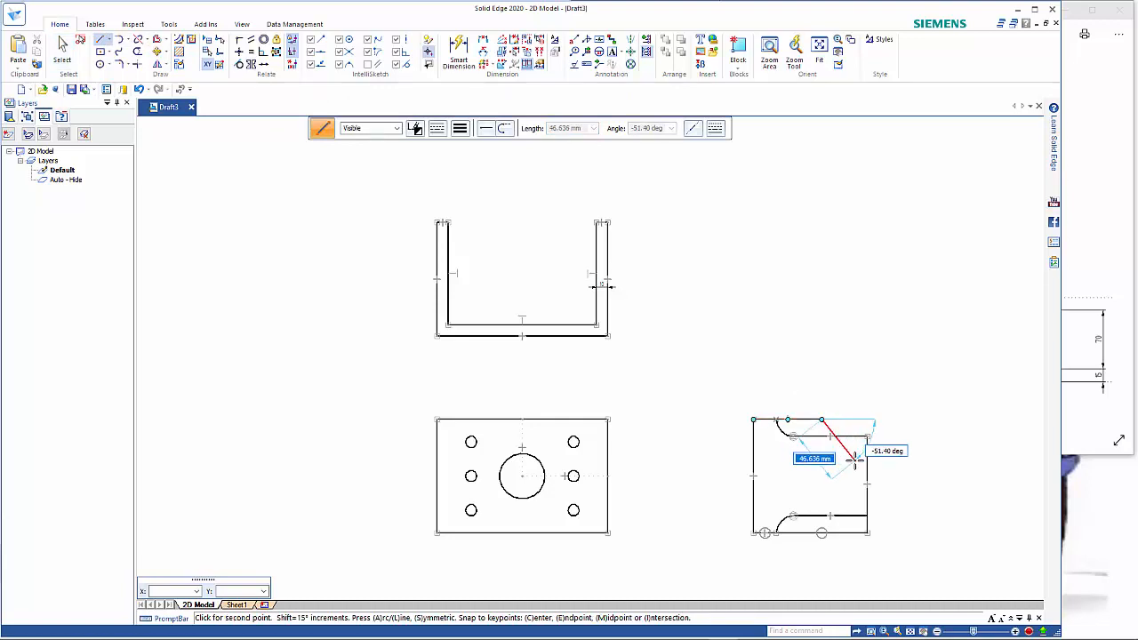
{"action": "key", "text": "Tab"}
{"action": "key", "text": "BackSpace"}
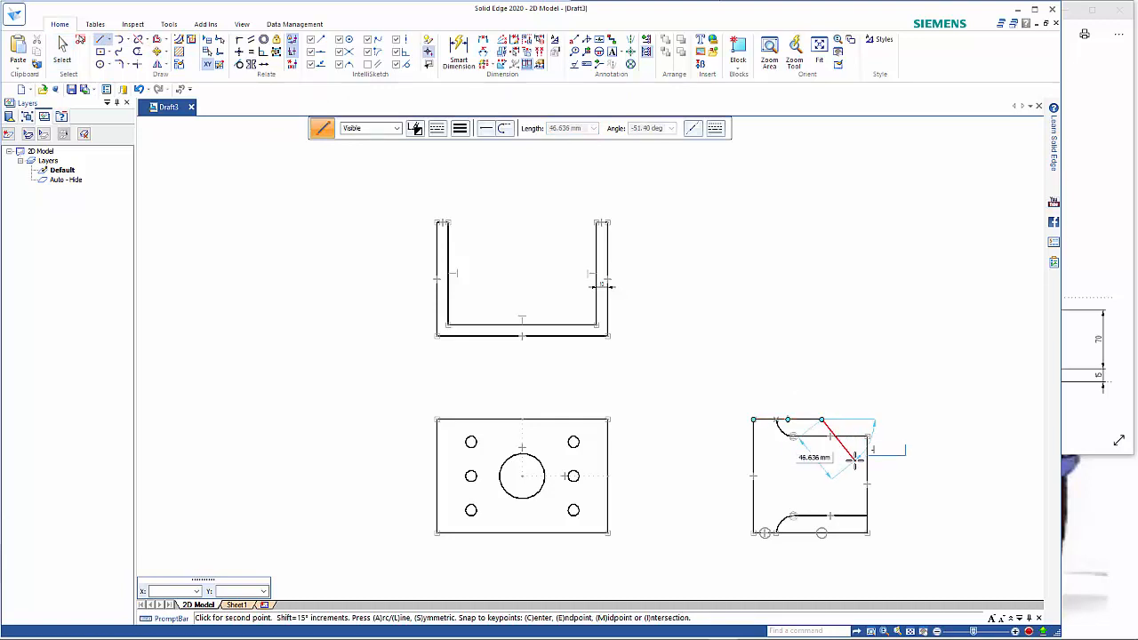
{"action": "type", "text": "-45"}
{"action": "key", "text": "Tab"}
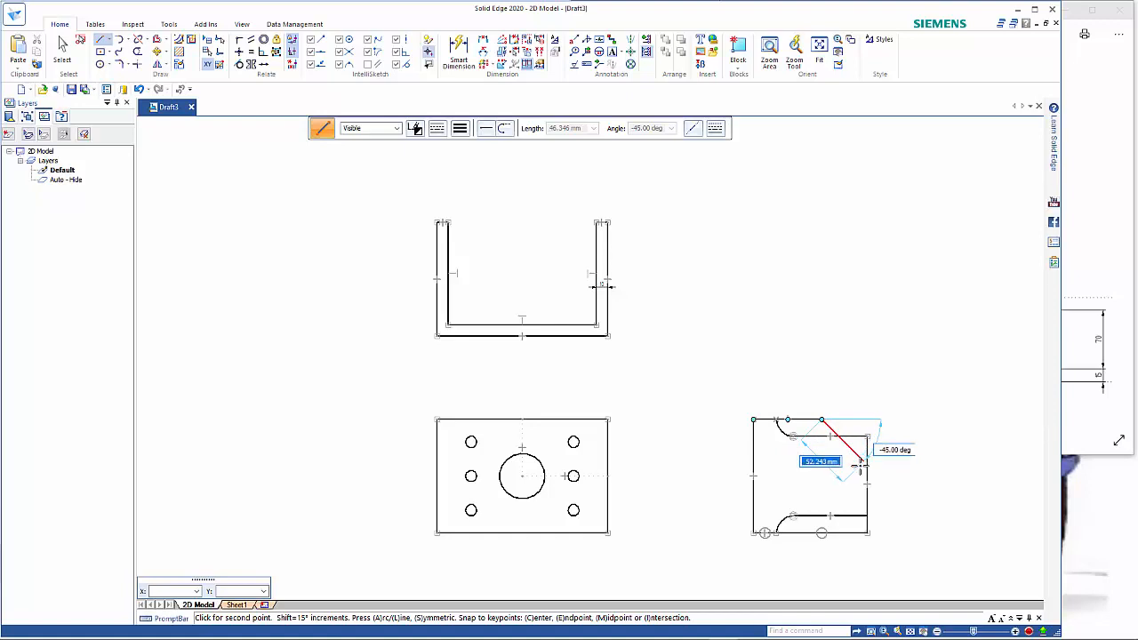
{"action": "left_click", "coordinate": [861, 468]}
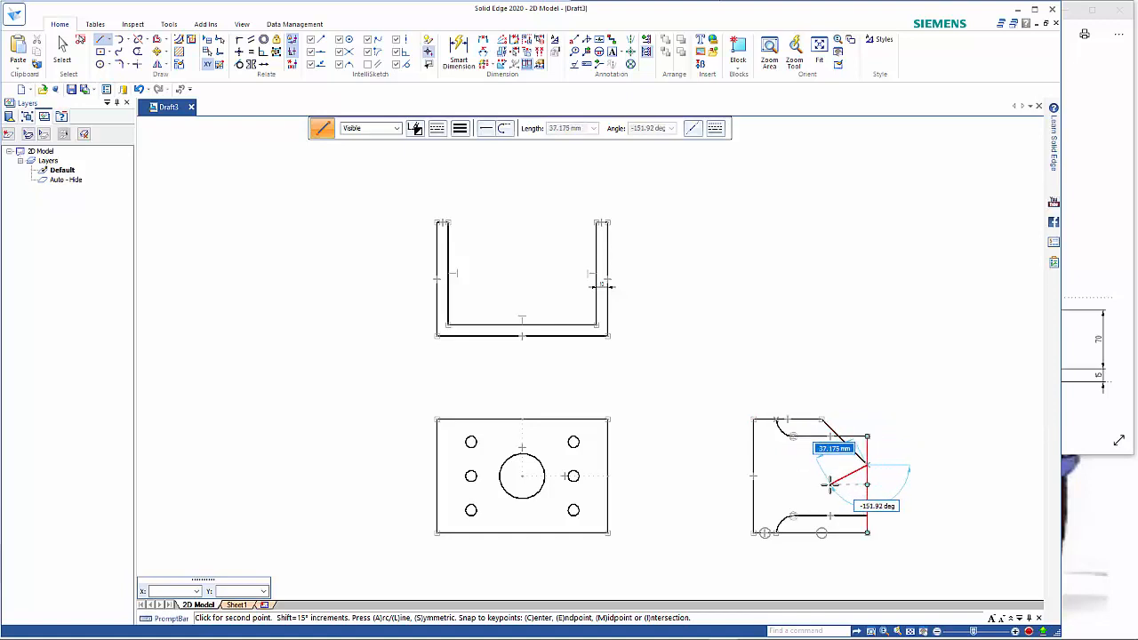
{"action": "key", "text": "Escape"}
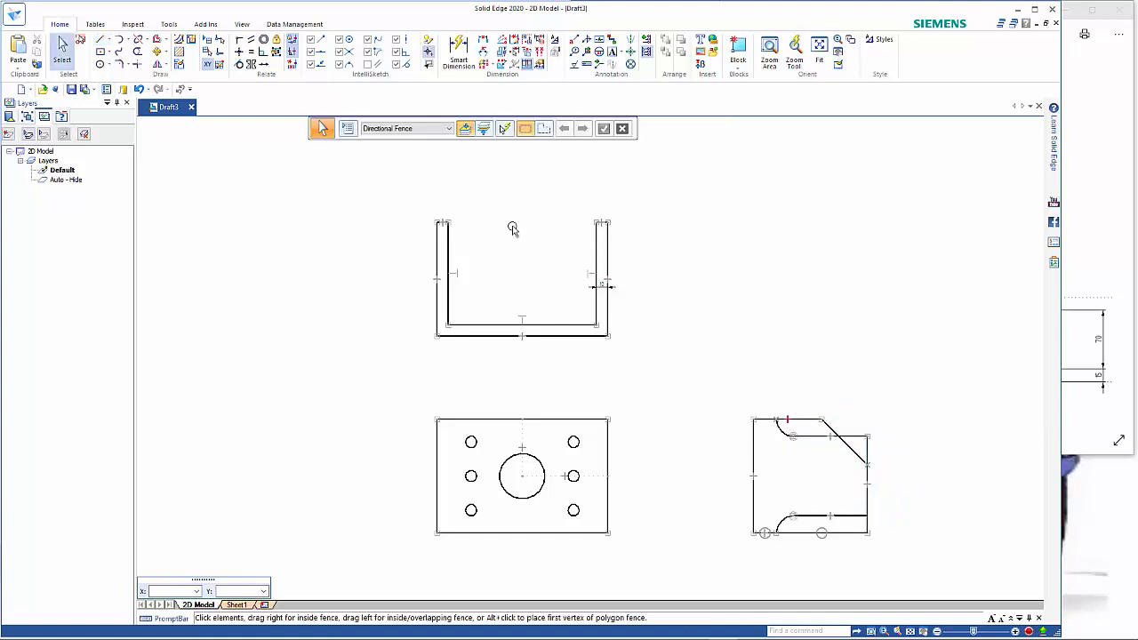
Step: Split the 45° chamfer line where it crosses the side view's upper inner horizontal line
{"action": "left_click", "coordinate": [138, 39]}
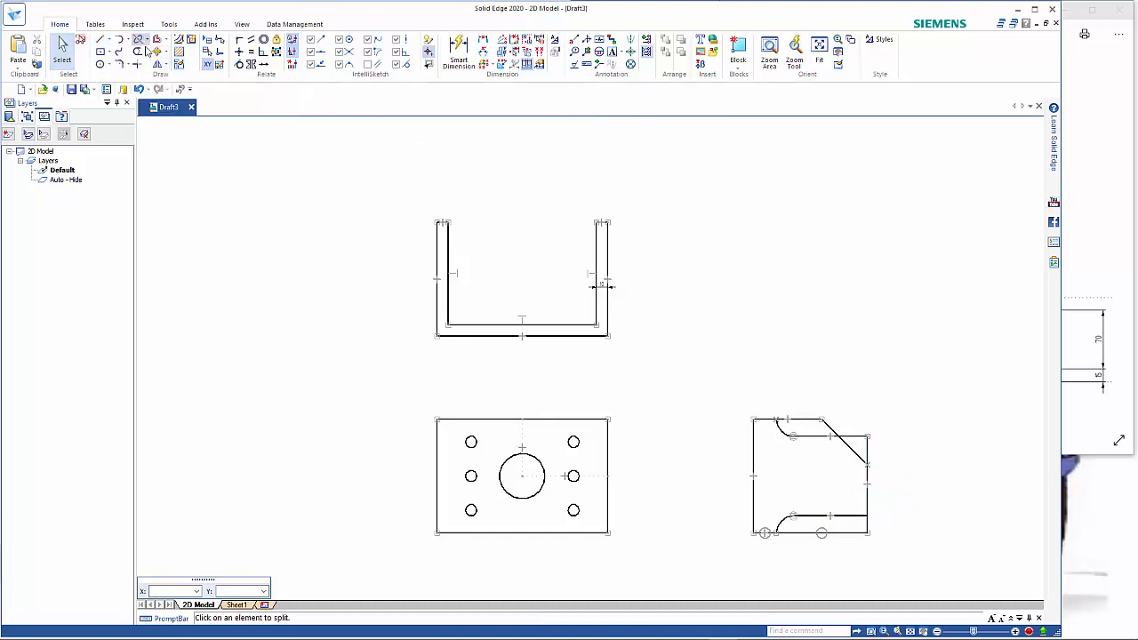
{"action": "left_click", "coordinate": [836, 434]}
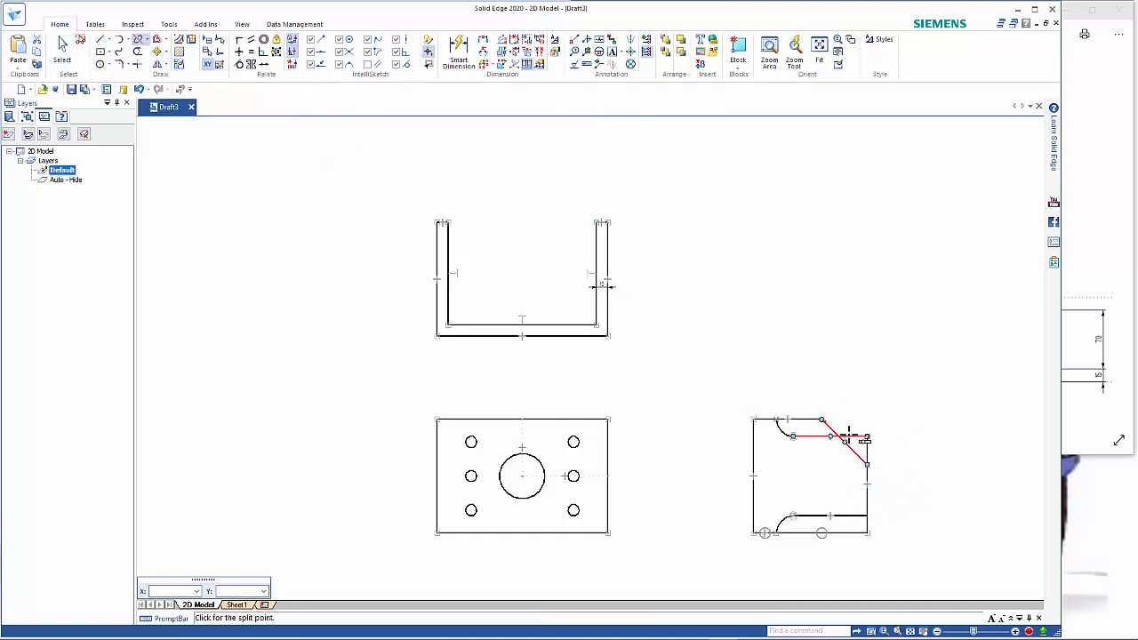
{"action": "left_click", "coordinate": [837, 434]}
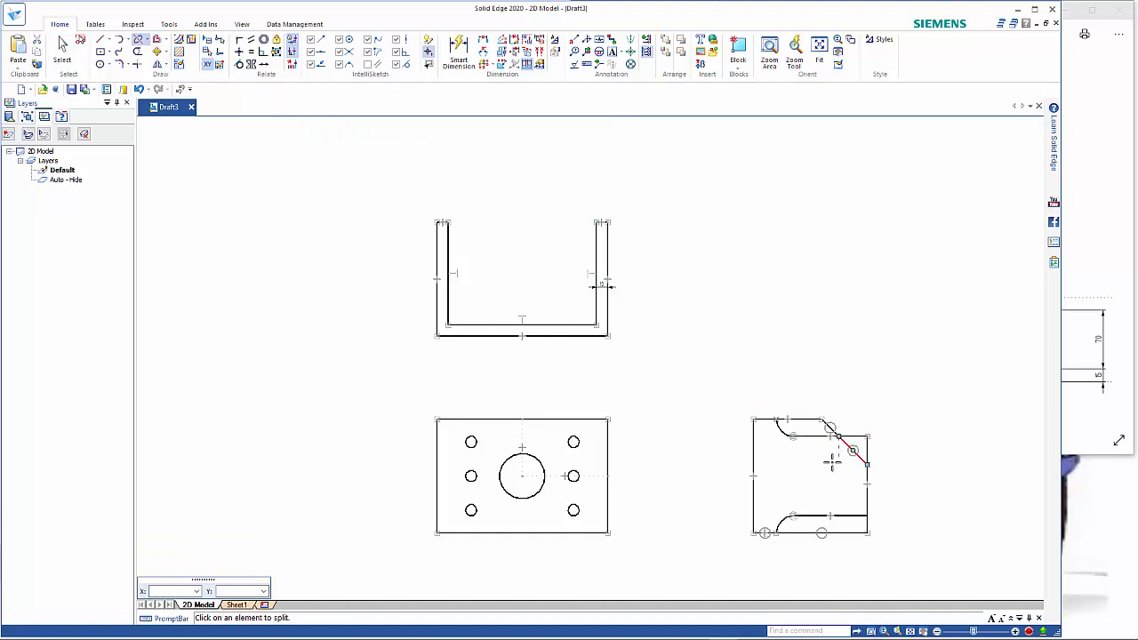
{"action": "key", "text": "Escape"}
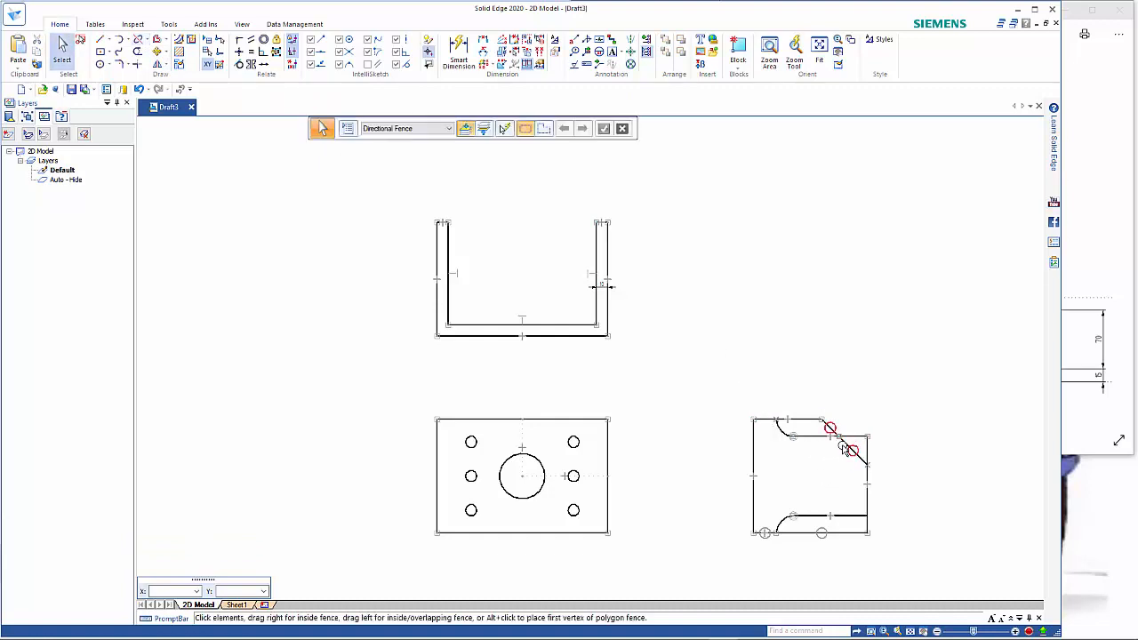
Step: Change the lower segment of the split chamfer line to a dashed line type
{"action": "left_click", "coordinate": [843, 448]}
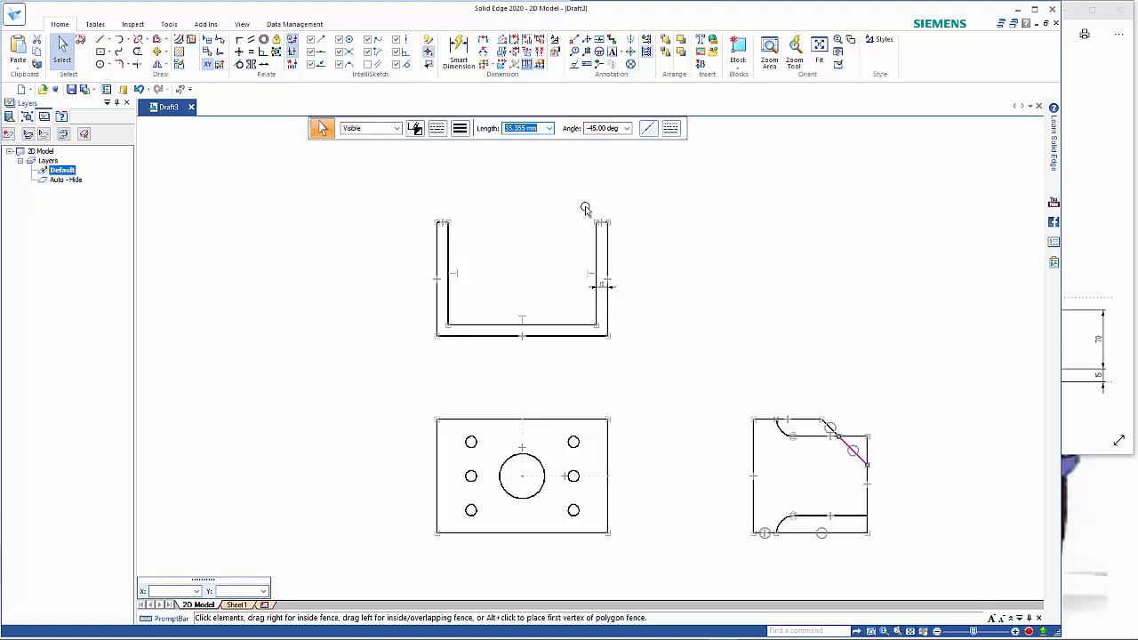
{"action": "left_click", "coordinate": [437, 129]}
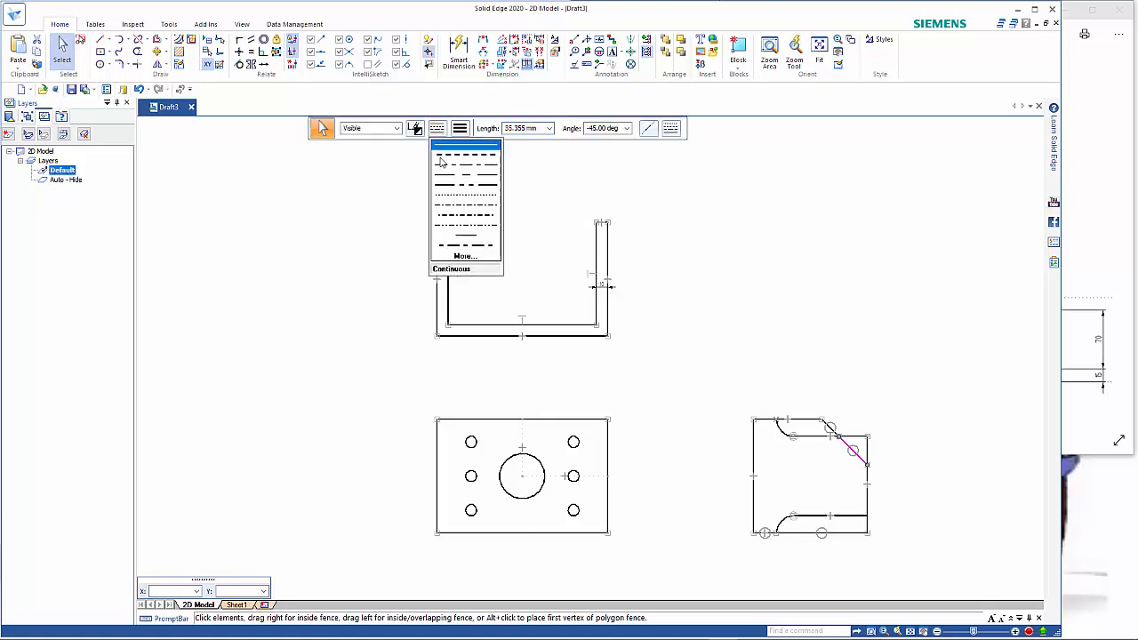
{"action": "left_click", "coordinate": [442, 159]}
{"action": "left_click", "coordinate": [749, 253]}
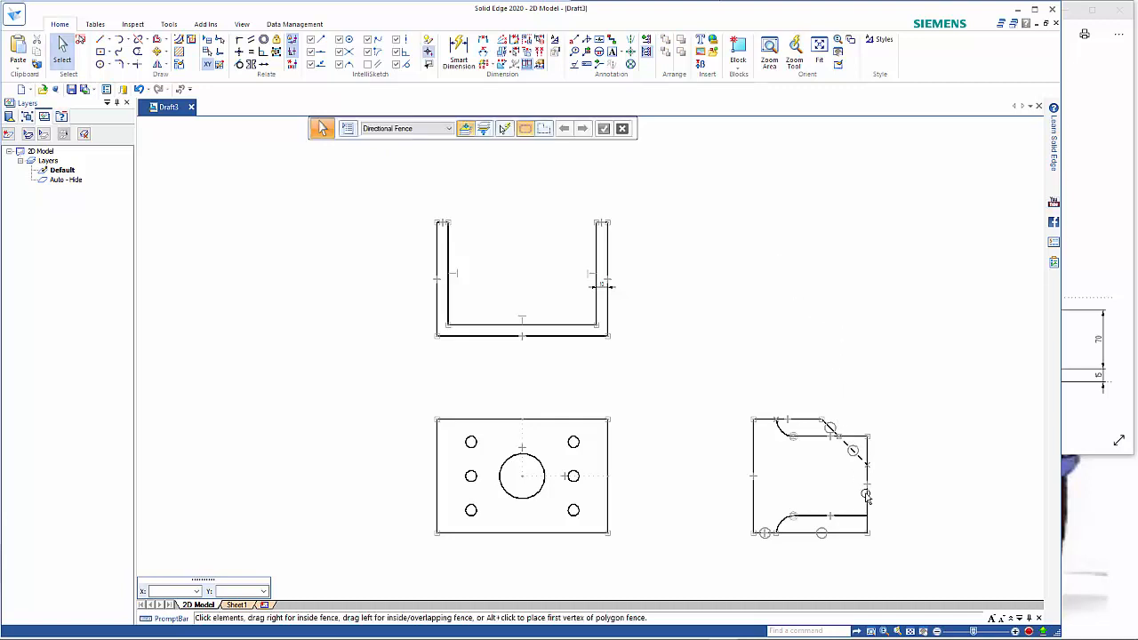
Step: Check the slot dimensions in Bracket.jpg, and place the grid origin at the midpoint of the side view's right edge
{"action": "left_click", "coordinate": [1098, 394]}
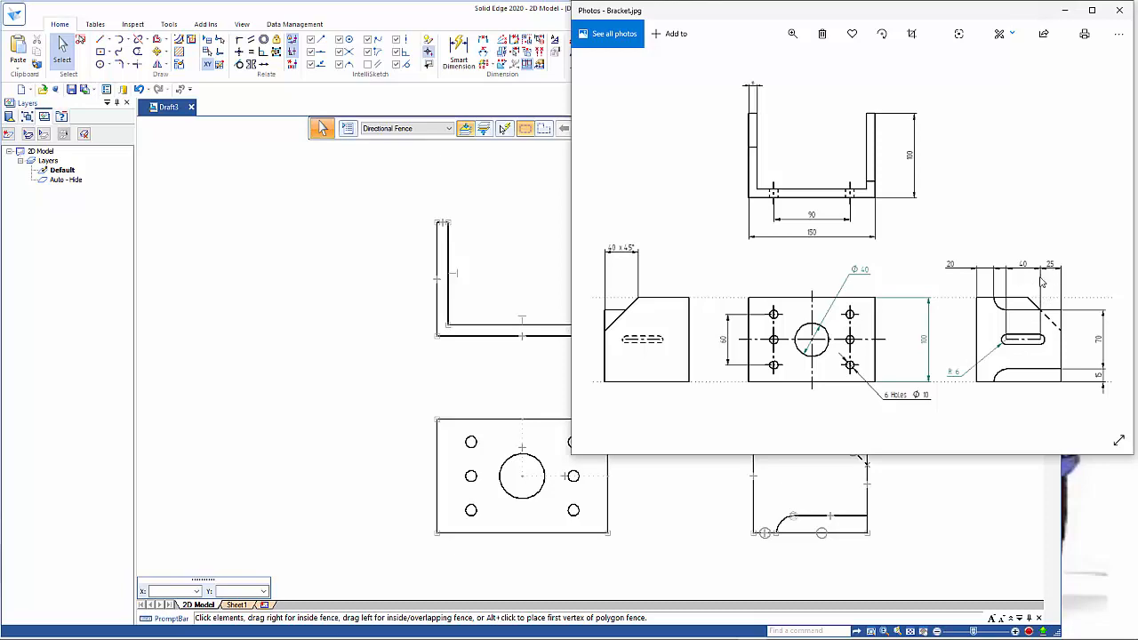
{"action": "key", "text": "alt+Tab"}
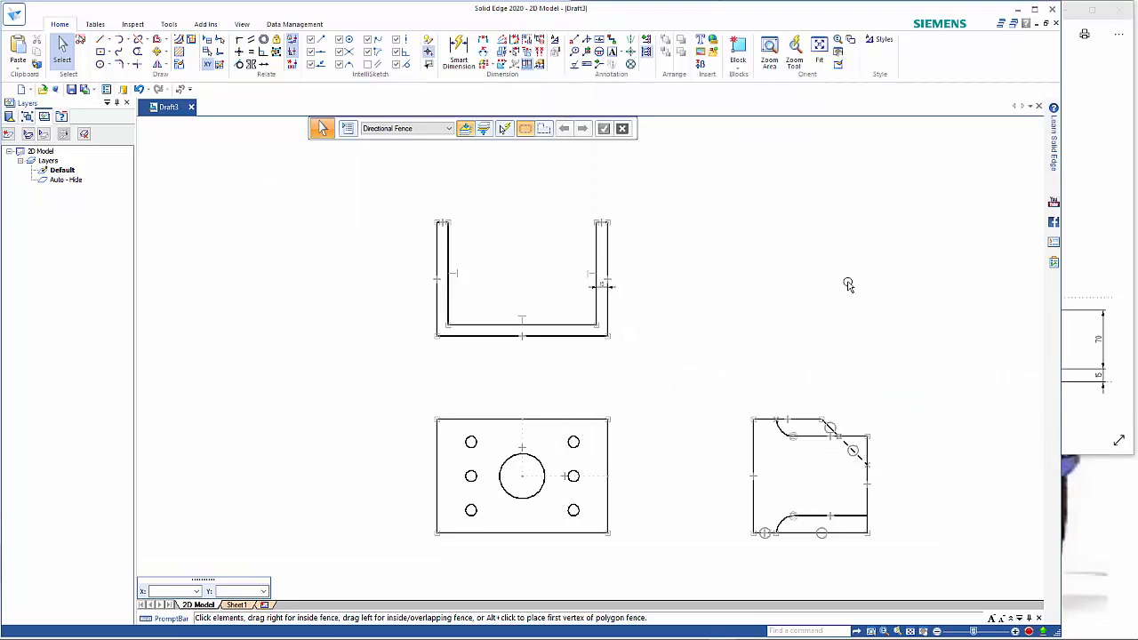
{"action": "left_click", "coordinate": [99, 39]}
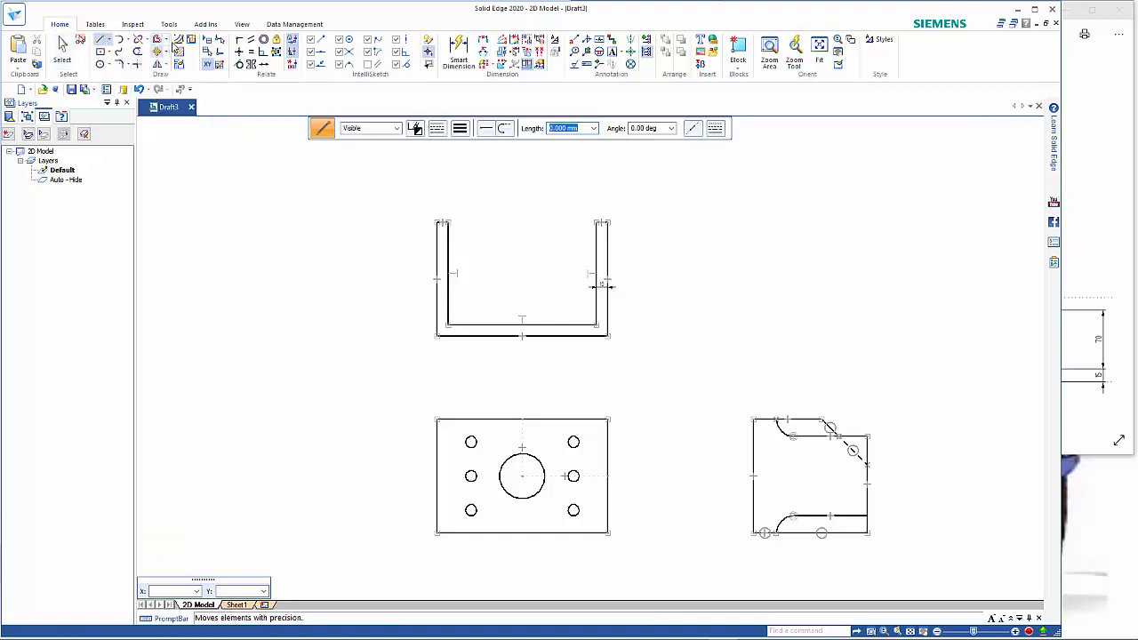
{"action": "left_click", "coordinate": [220, 39]}
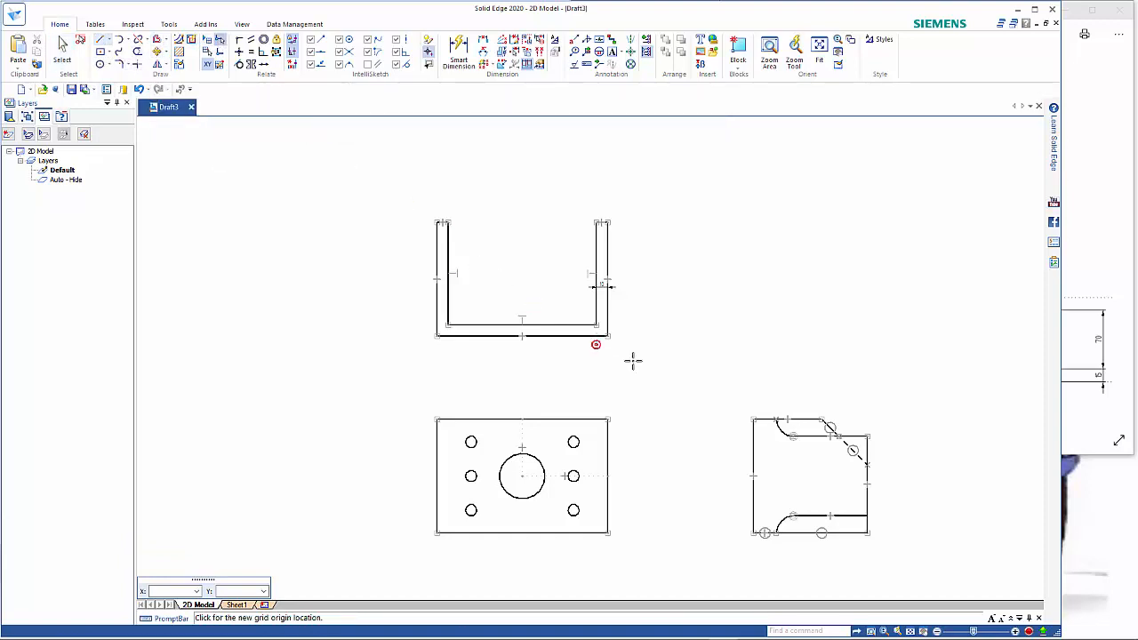
{"action": "left_click", "coordinate": [867, 483]}
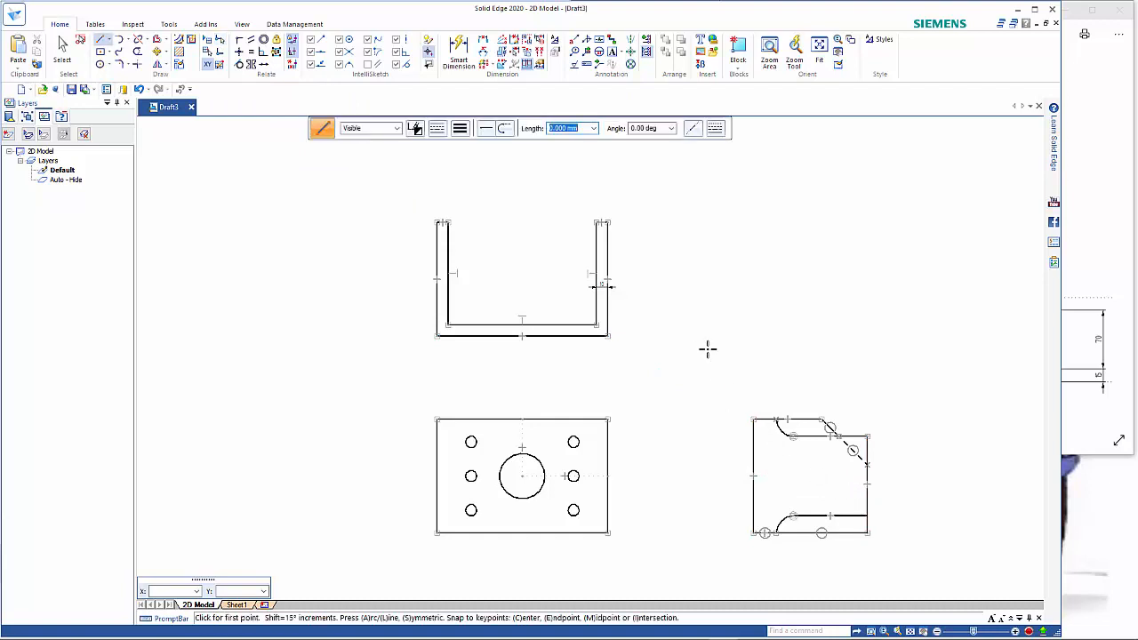
Step: Draw a 40 mm horizontal line at 180° for the slot, starting 25 mm inside the side view's right edge
{"action": "type", "text": "x"}
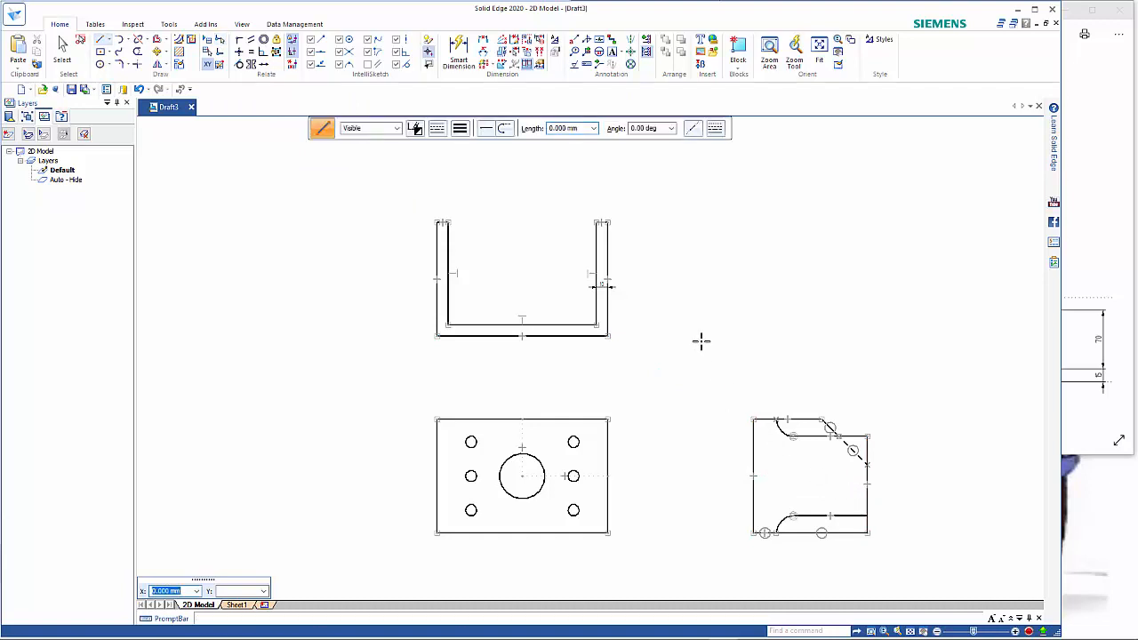
{"action": "type", "text": "25"}
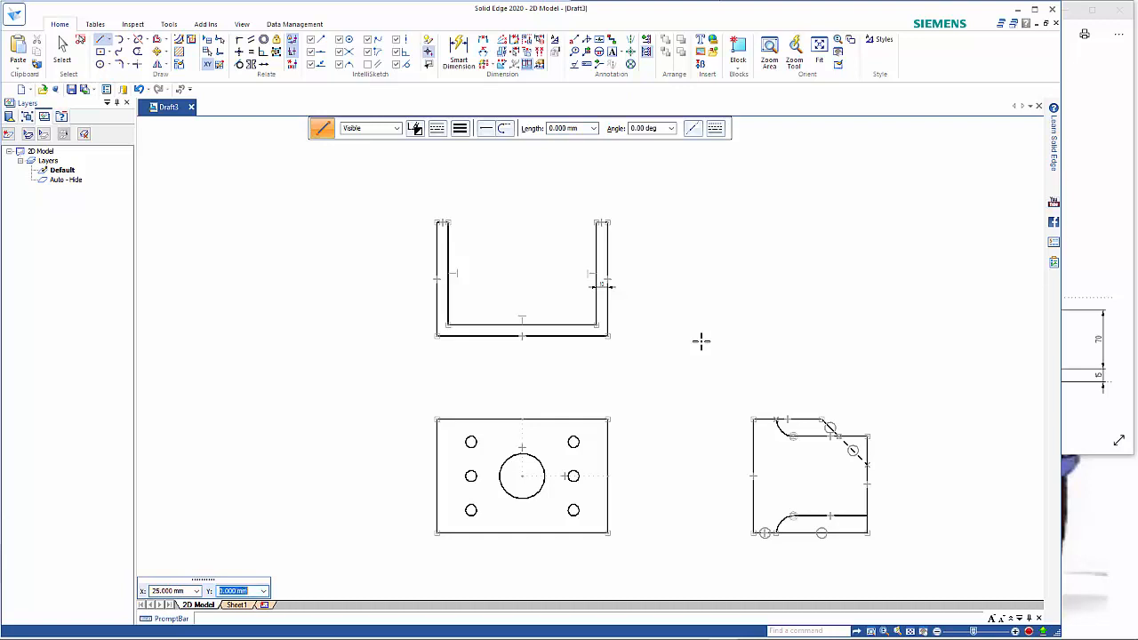
{"action": "key", "text": "Return"}
{"action": "left_click", "coordinate": [838, 487]}
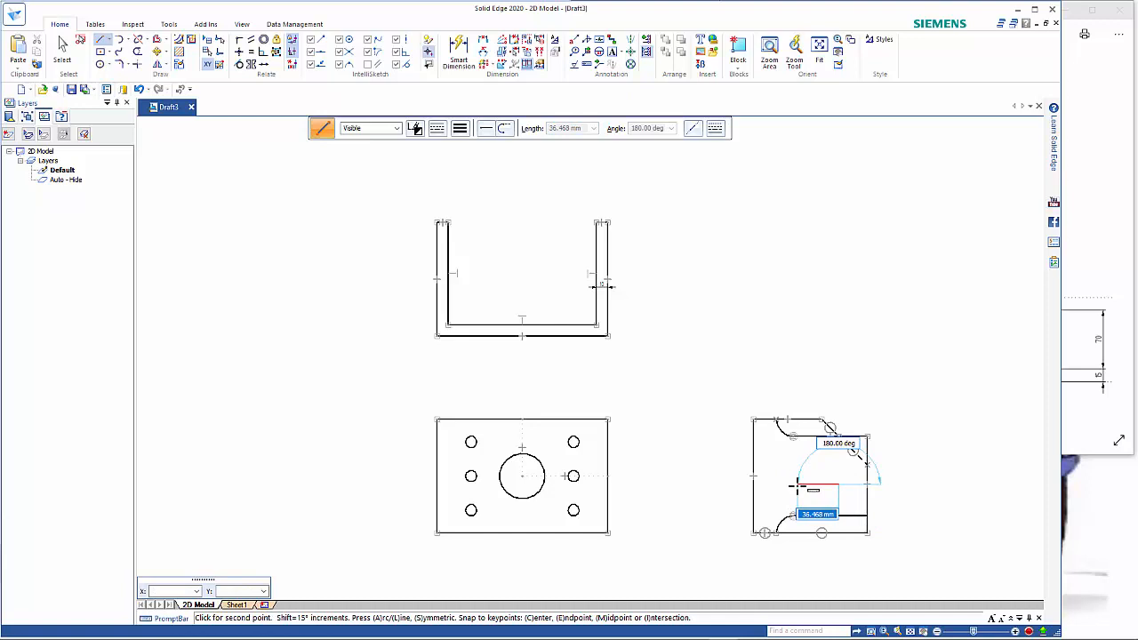
{"action": "type", "text": "40"}
{"action": "key", "text": "Tab"}
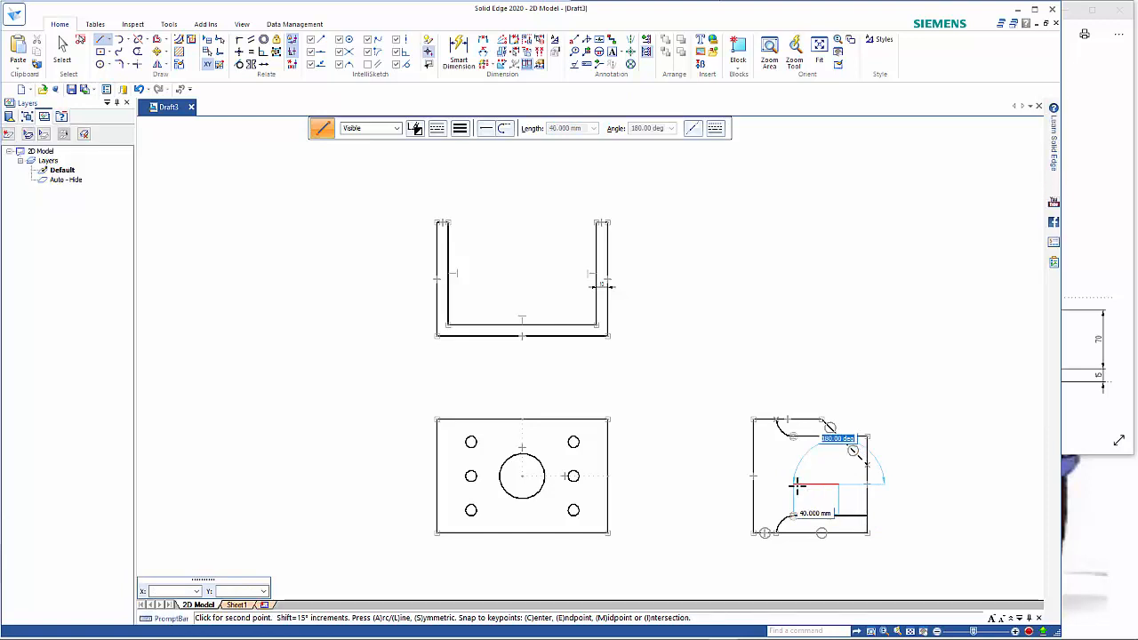
{"action": "key", "text": "Return"}
{"action": "key", "text": "Escape"}
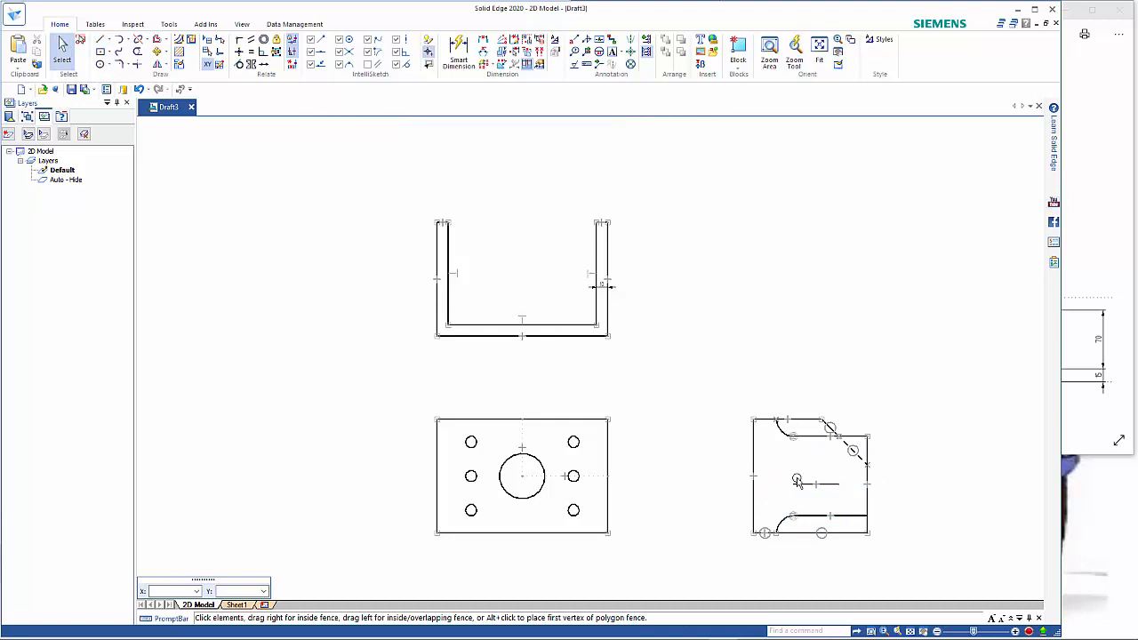
Step: Change the slot's 40 mm line in the side view to a dash-dot line type
{"action": "left_click", "coordinate": [797, 481]}
{"action": "left_click", "coordinate": [436, 128]}
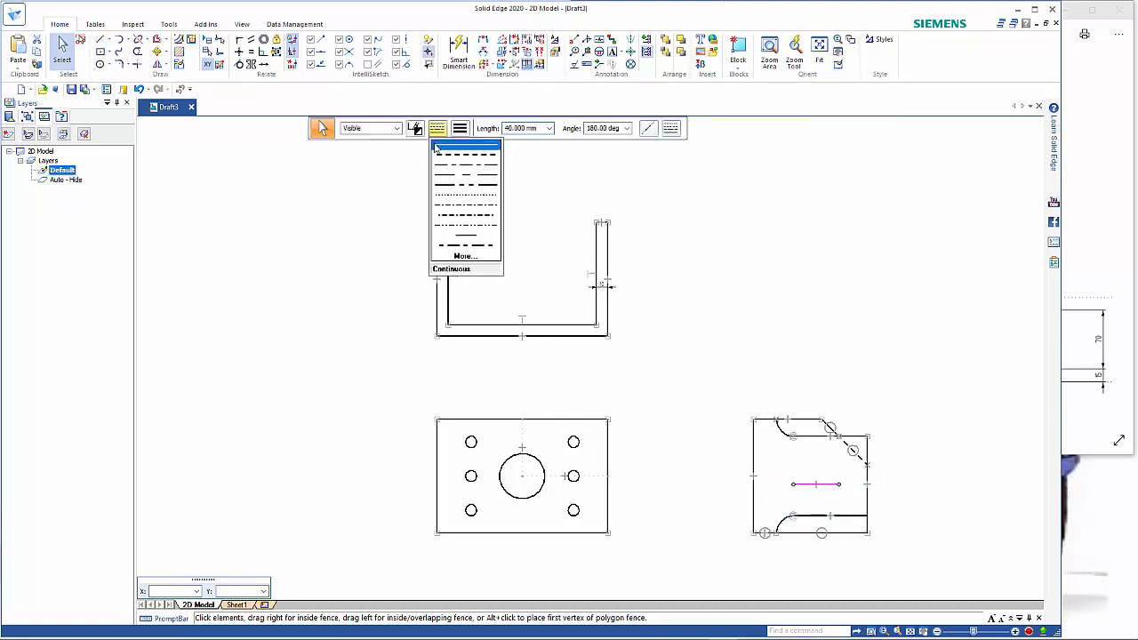
{"action": "left_click", "coordinate": [443, 165]}
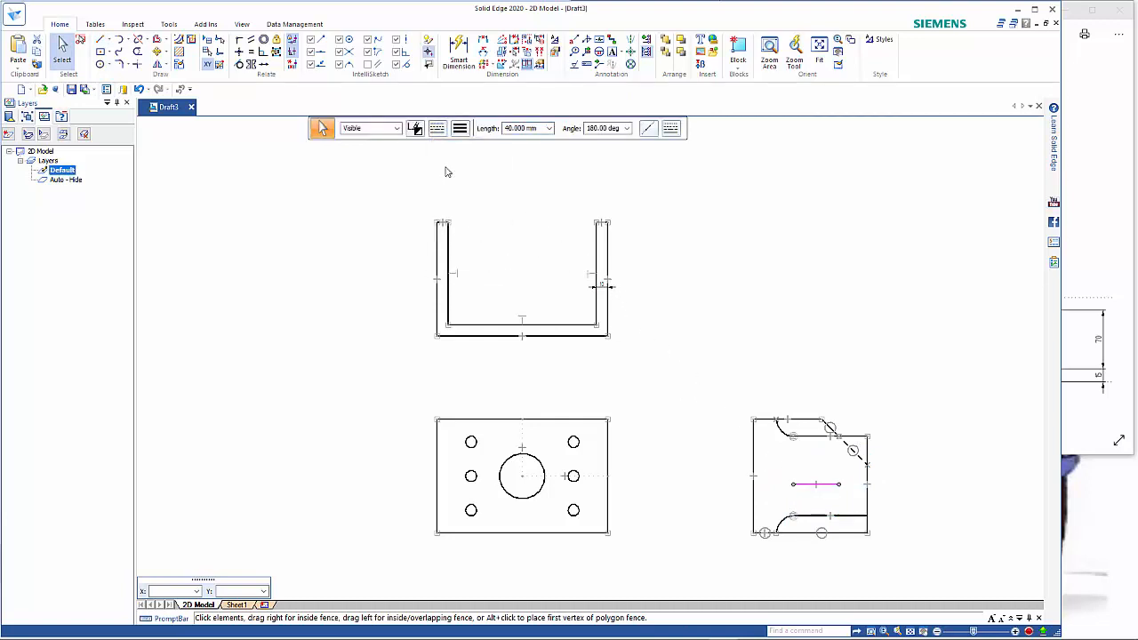
{"action": "left_click", "coordinate": [680, 233]}
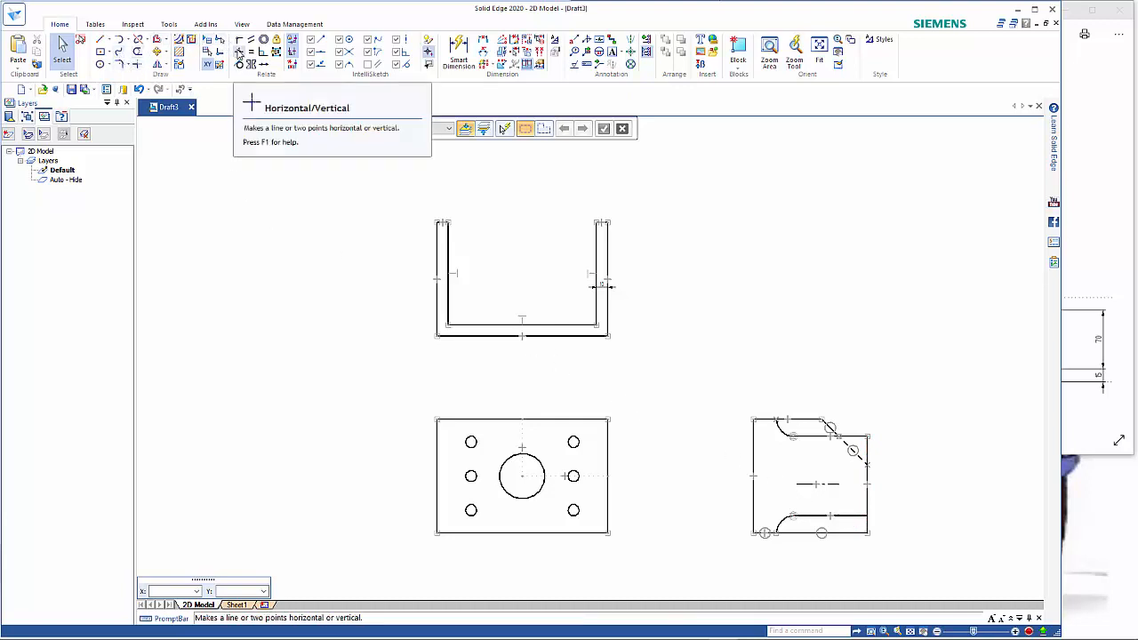
Step: Align the left end of the slot's centre line horizontally with the midpoint of the side view's left edge
{"action": "left_click", "coordinate": [238, 51]}
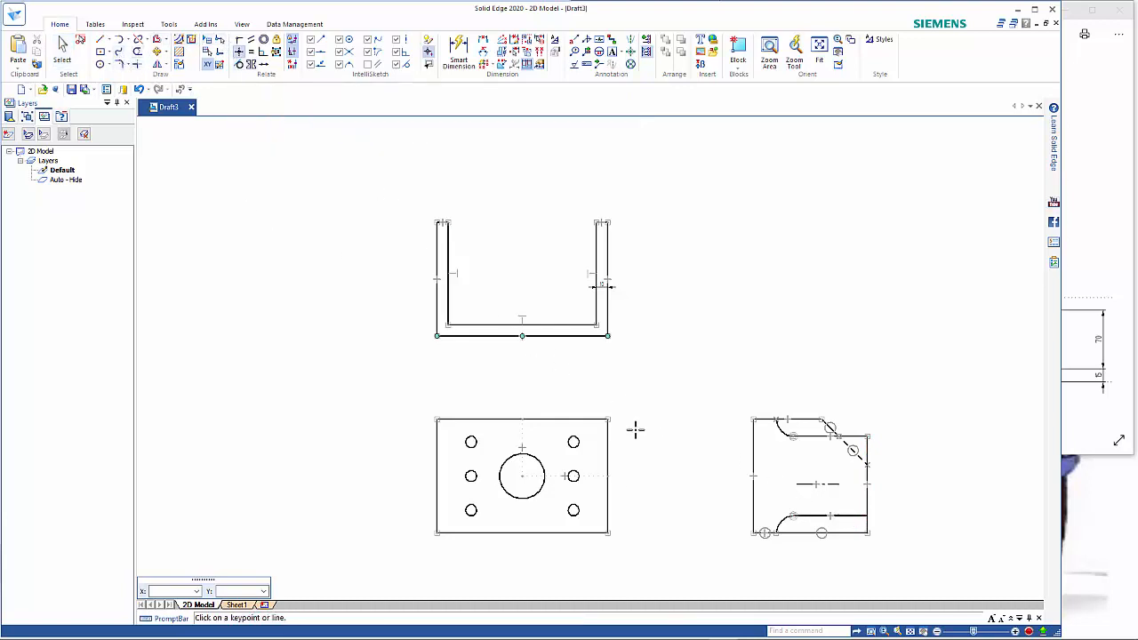
{"action": "left_click", "coordinate": [794, 485]}
{"action": "left_click", "coordinate": [754, 476]}
{"action": "key", "text": "Escape"}
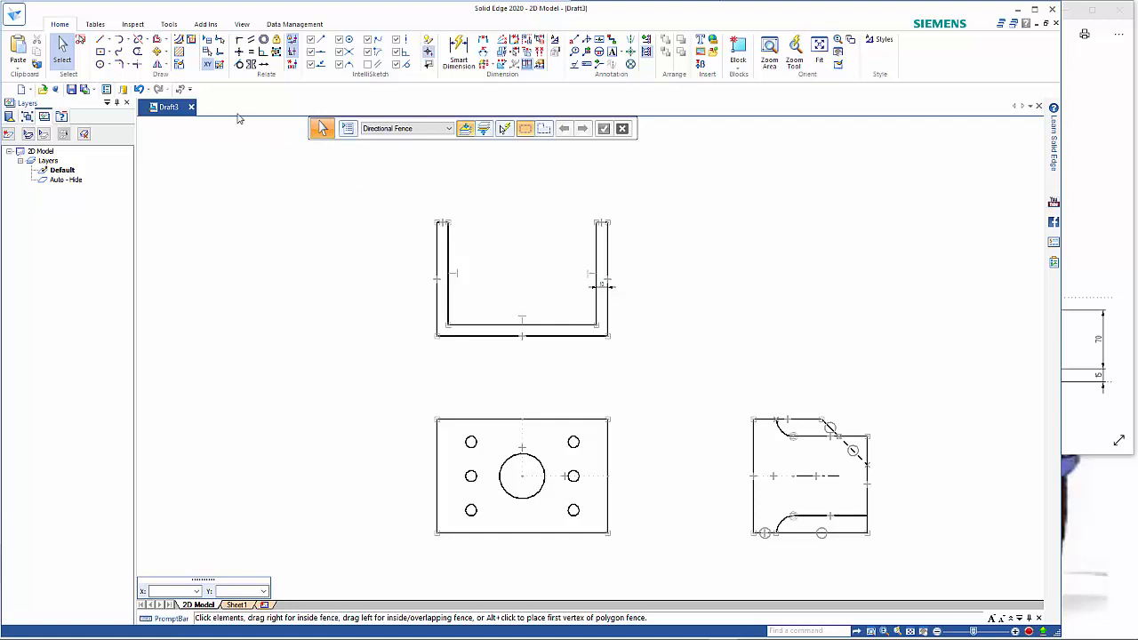
Step: Create the slot outline around the centre line with Symmetric Offset, using a 4 mm radius and the Offset Arc cap type
{"action": "left_click", "coordinate": [166, 40]}
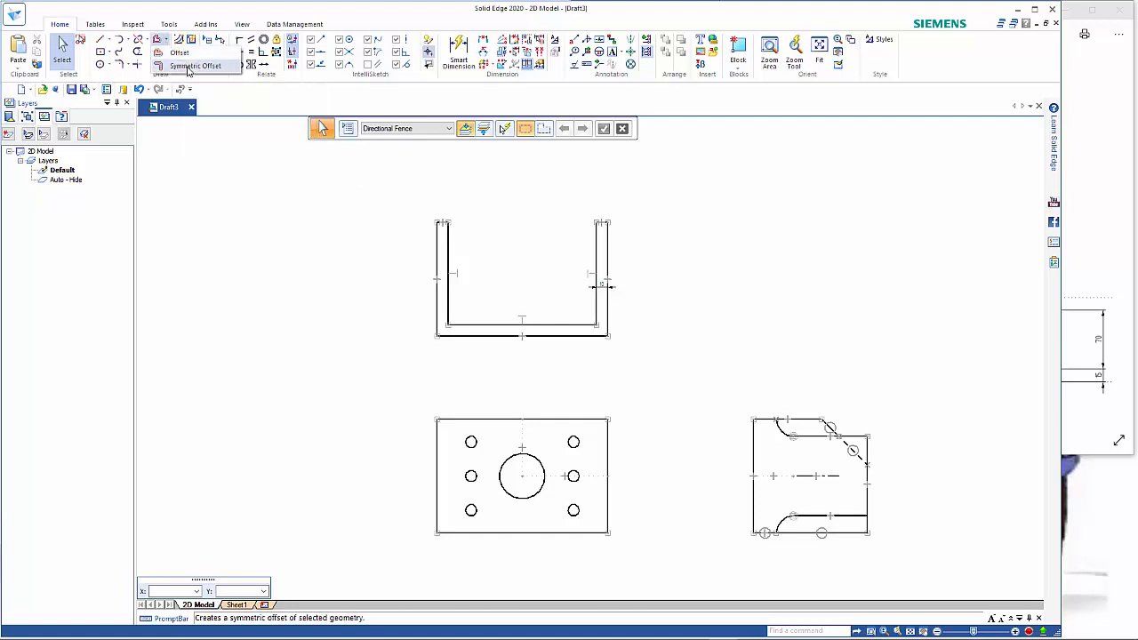
{"action": "left_click", "coordinate": [191, 67]}
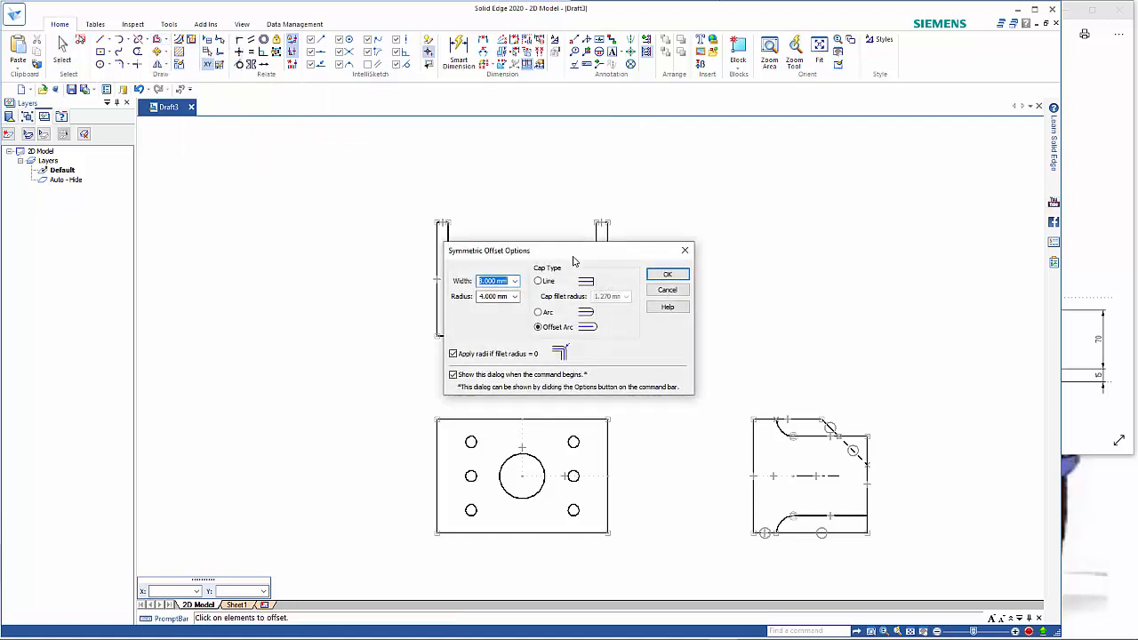
{"action": "left_click_drag", "start_coordinate": [574, 260], "coordinate": [542, 168]}
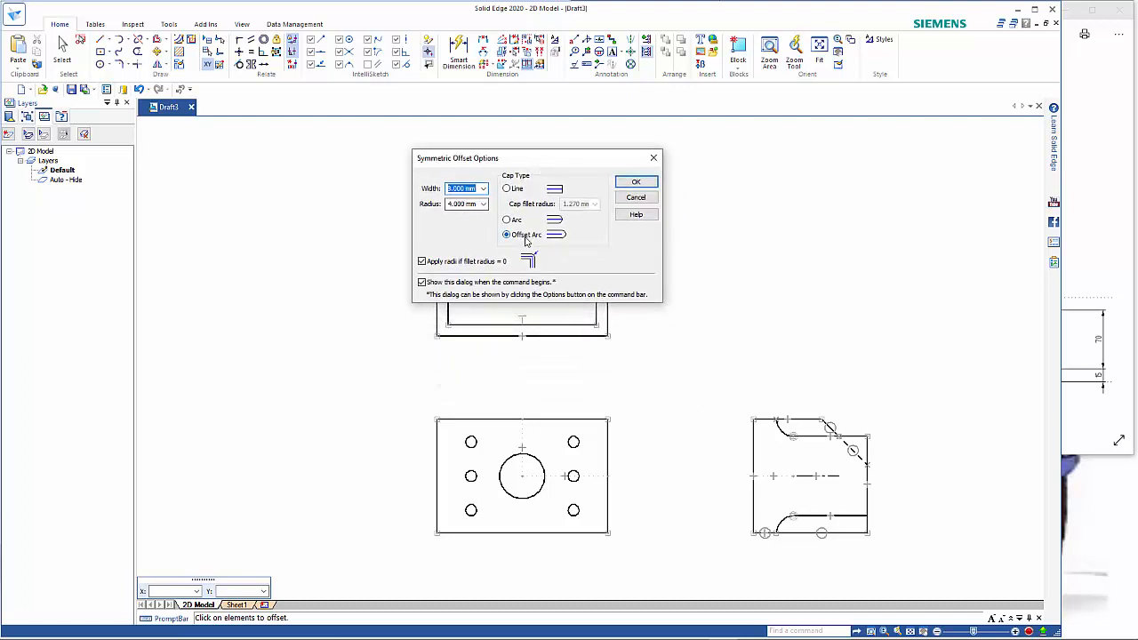
{"action": "left_click", "coordinate": [635, 181]}
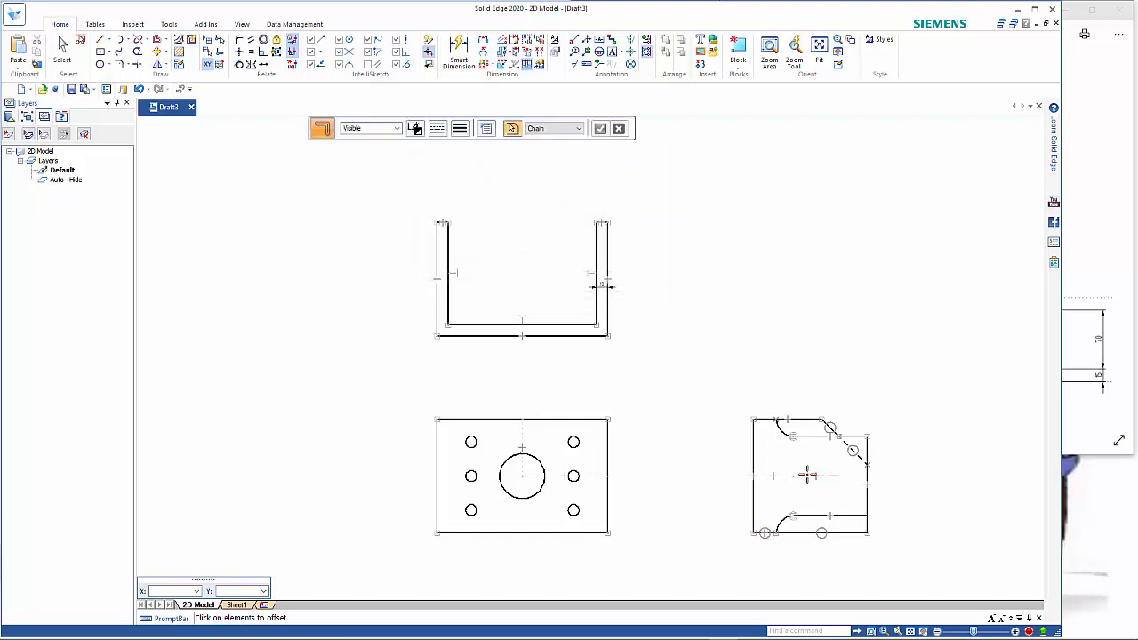
{"action": "left_click", "coordinate": [806, 474]}
{"action": "right_click", "coordinate": [805, 455]}
{"action": "key", "text": "Escape"}
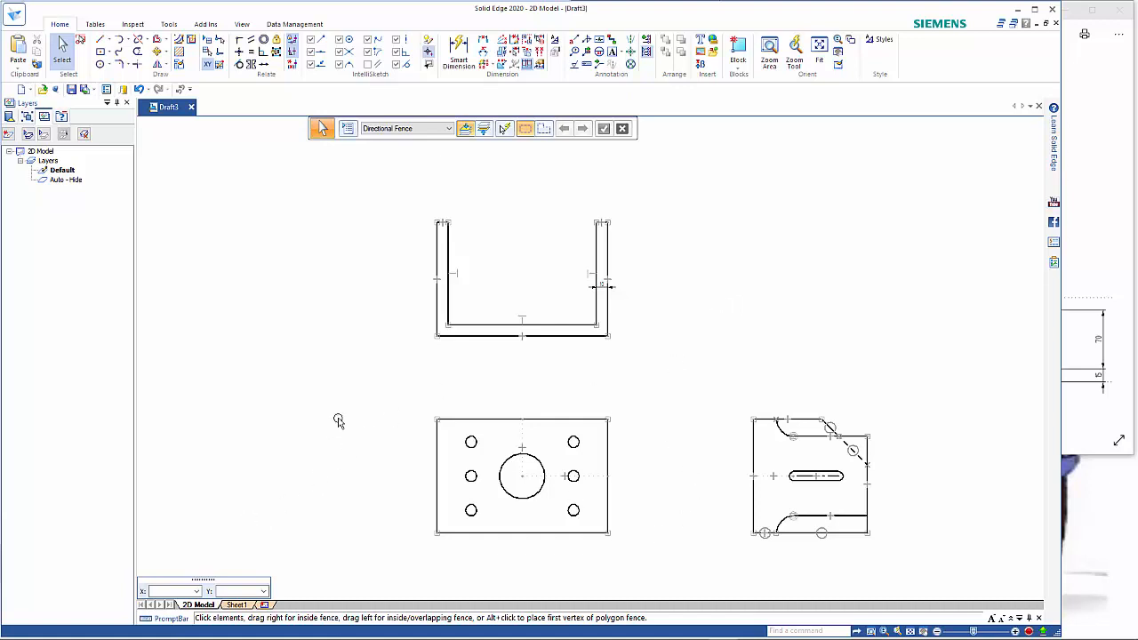
Step: Draw a 100 by 100 mm rectangle by its centre to the left of the hole plate, level with the plate's middle
{"action": "left_click", "coordinate": [102, 59]}
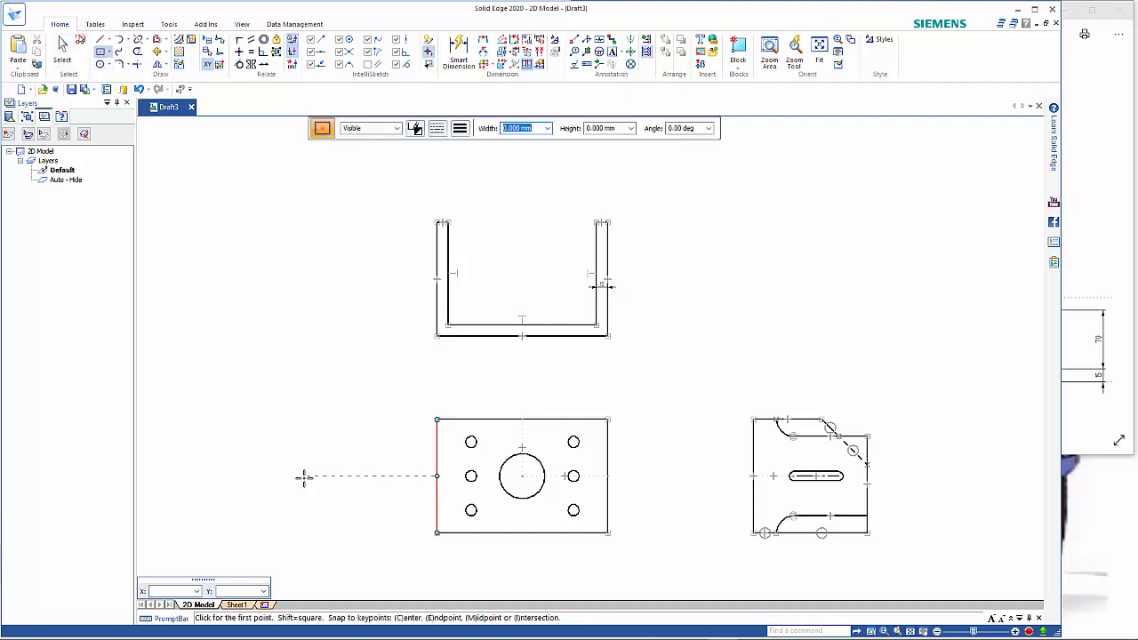
{"action": "left_click", "coordinate": [269, 477]}
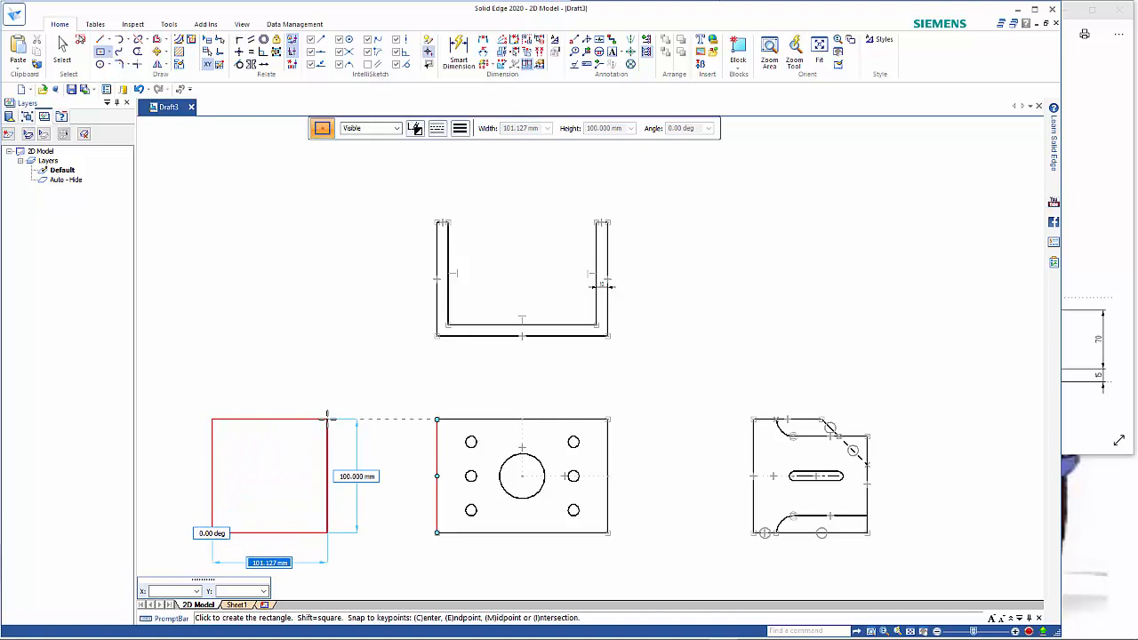
{"action": "type", "text": "100"}
{"action": "key", "text": "Tab"}
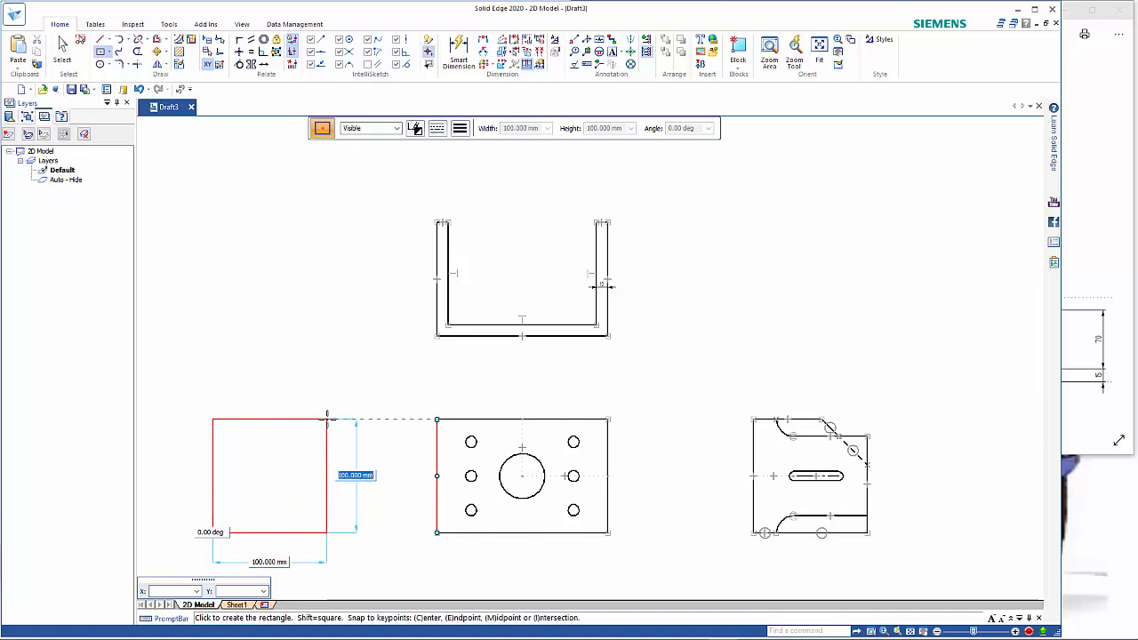
{"action": "key", "text": "Return"}
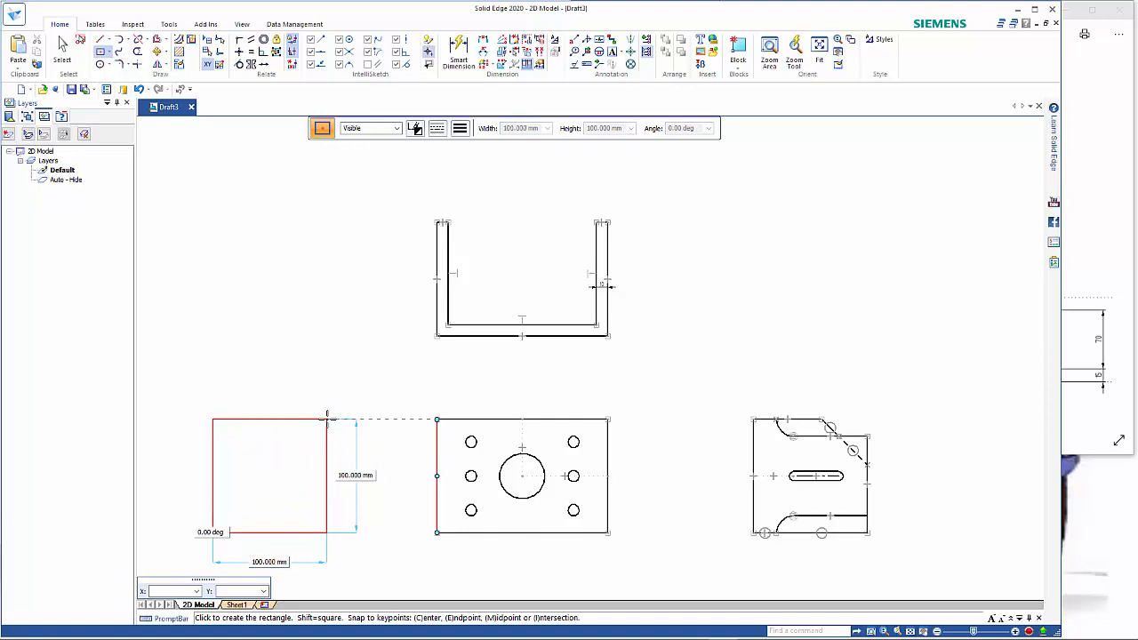
{"action": "key", "text": "Escape"}
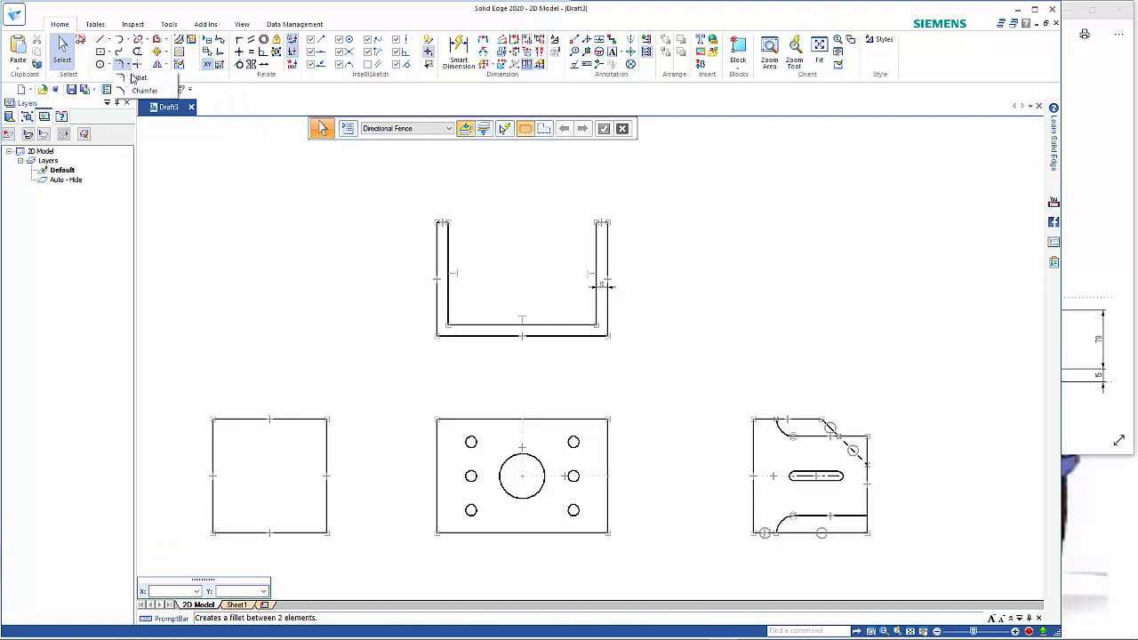
Step: Chamfer the new square's upper left corner at 45° with both setbacks at 40 mm
{"action": "left_click", "coordinate": [128, 66]}
{"action": "left_click", "coordinate": [143, 91]}
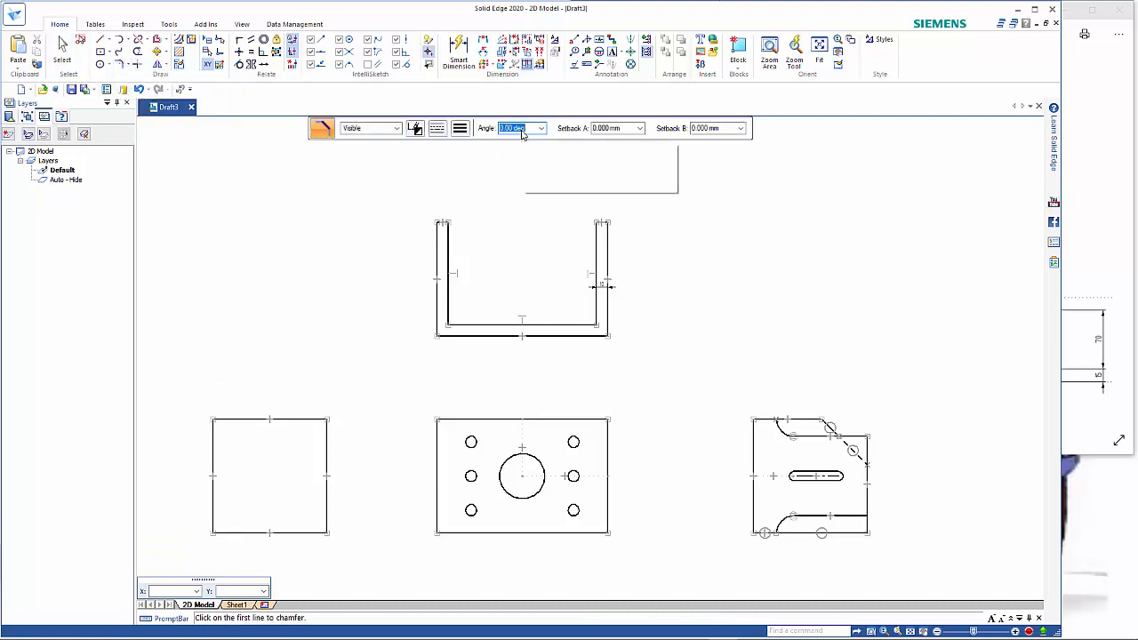
{"action": "type", "text": "45"}
{"action": "key", "text": "Tab"}
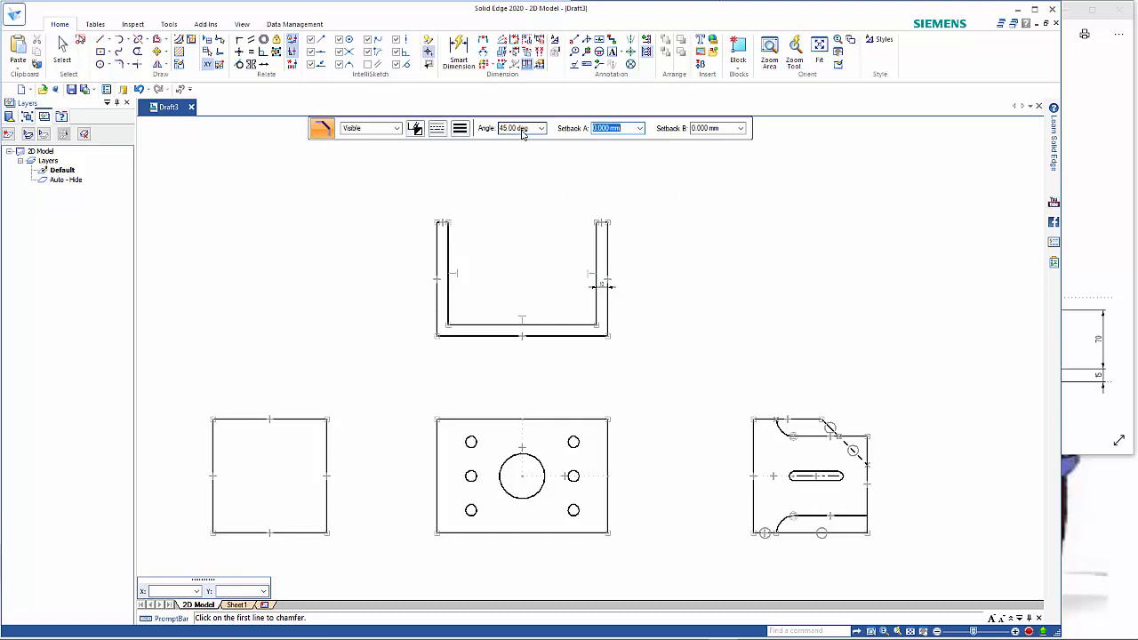
{"action": "type", "text": "40"}
{"action": "key", "text": "Tab"}
{"action": "type", "text": "40"}
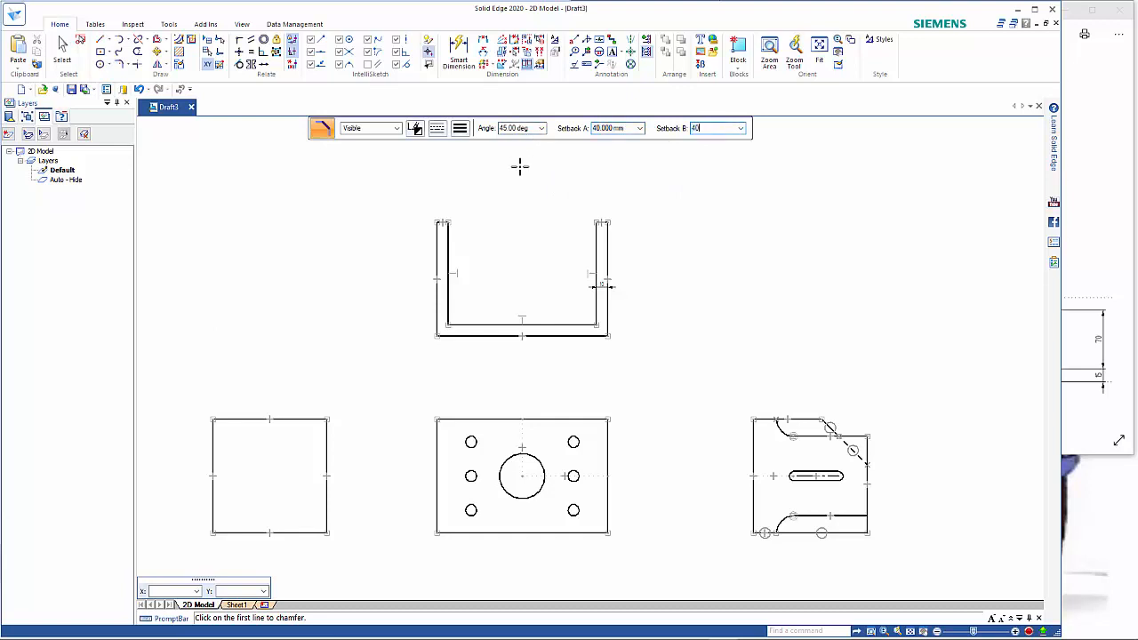
{"action": "key", "text": "Tab"}
{"action": "left_click", "coordinate": [223, 419]}
{"action": "left_click", "coordinate": [213, 421]}
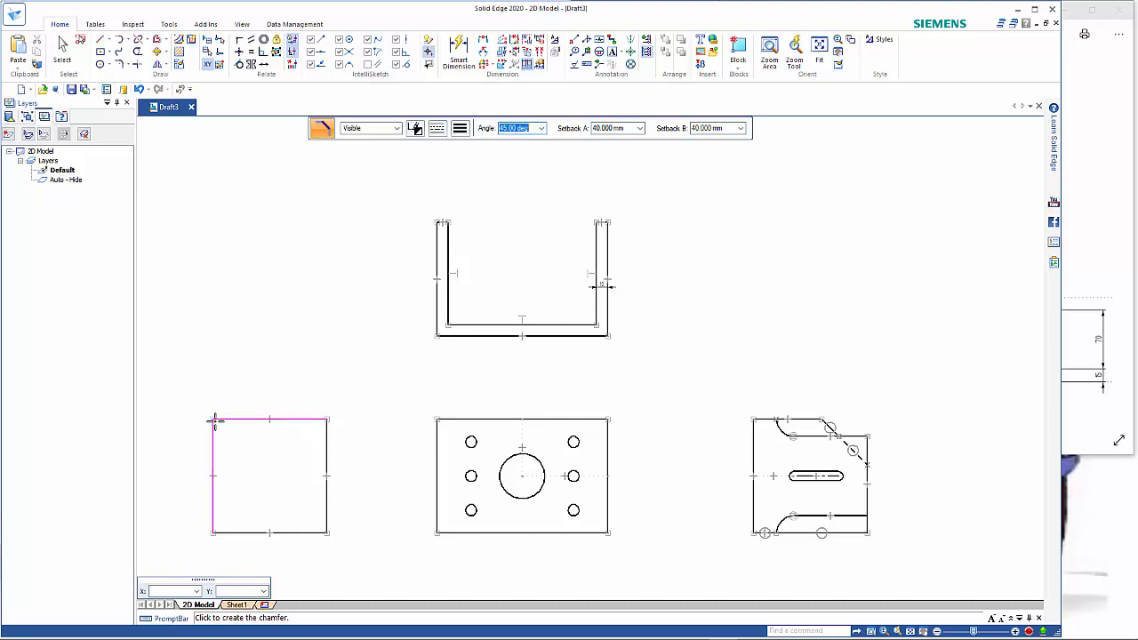
{"action": "left_click", "coordinate": [243, 461]}
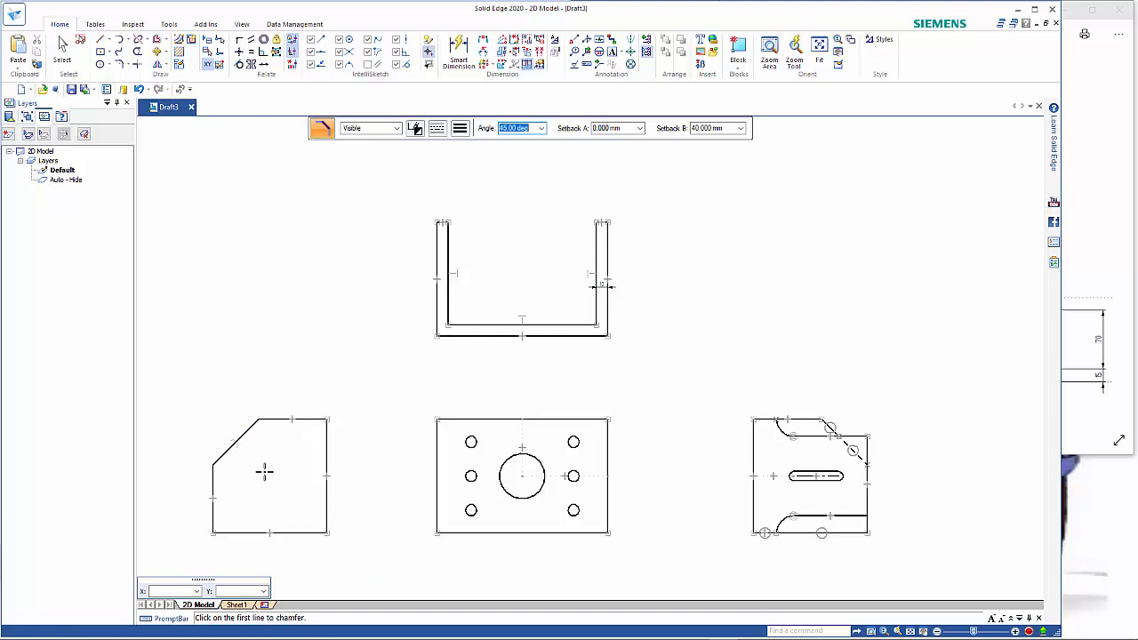
{"action": "key", "text": "Escape"}
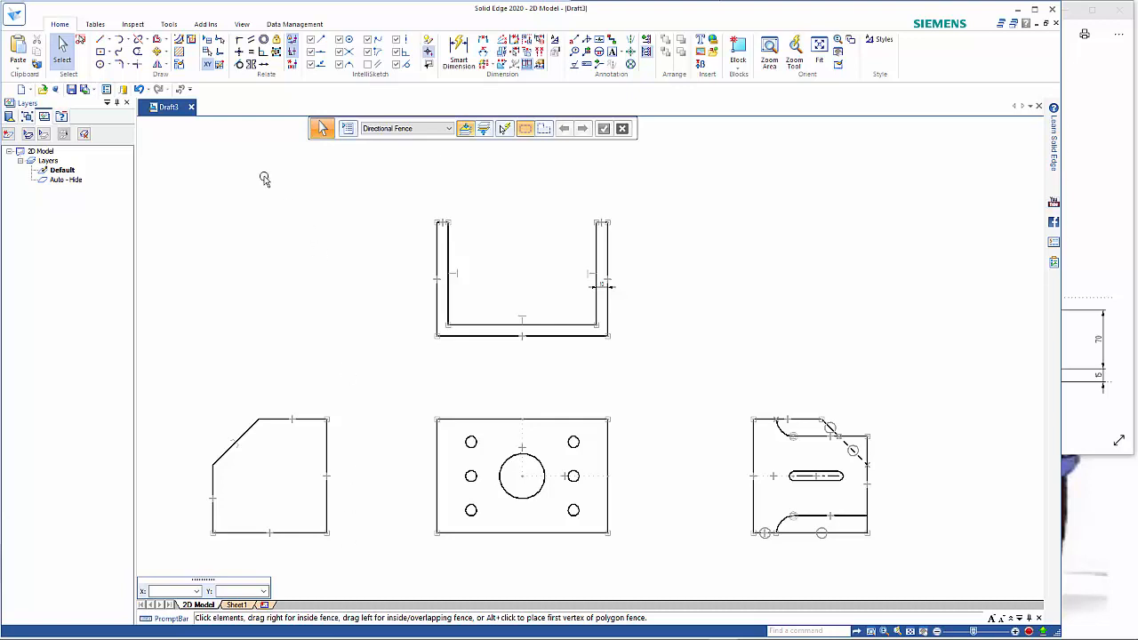
Step: Start a line with a dashed line type and consult the left view in the Bracket.jpg reference drawing
{"action": "left_click", "coordinate": [99, 40]}
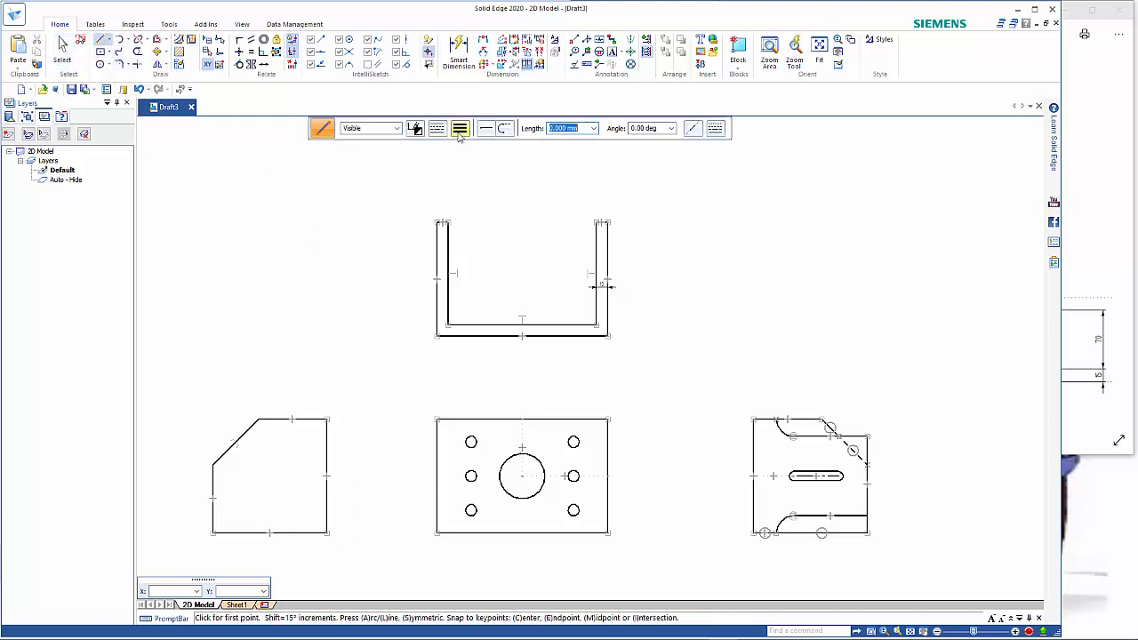
{"action": "left_click", "coordinate": [436, 128]}
{"action": "left_click", "coordinate": [452, 159]}
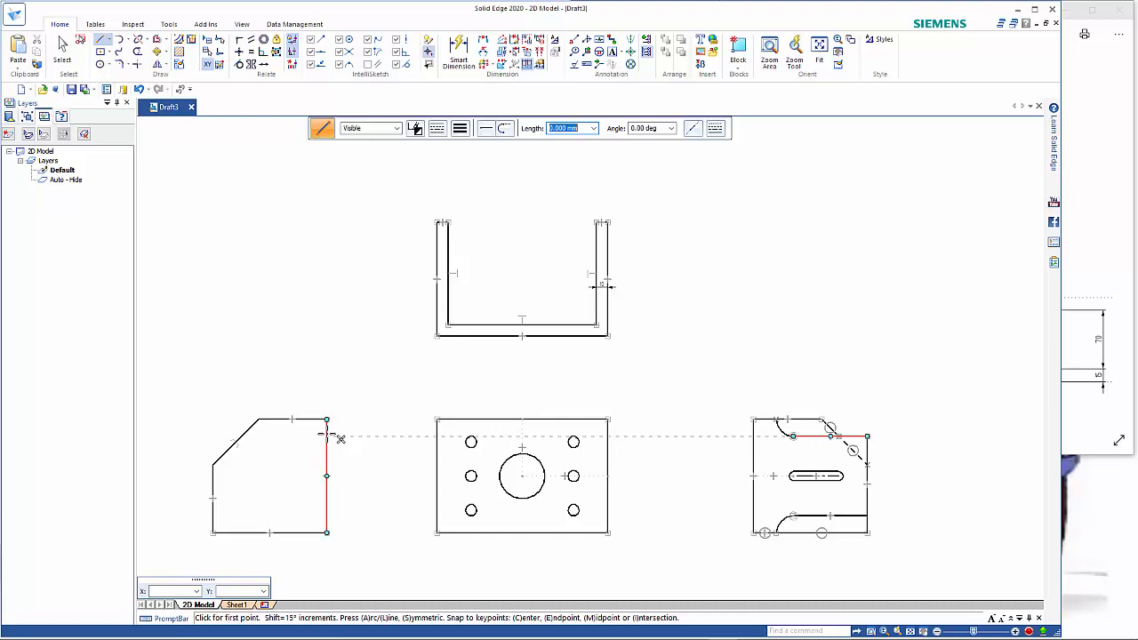
{"action": "left_click", "coordinate": [1090, 270]}
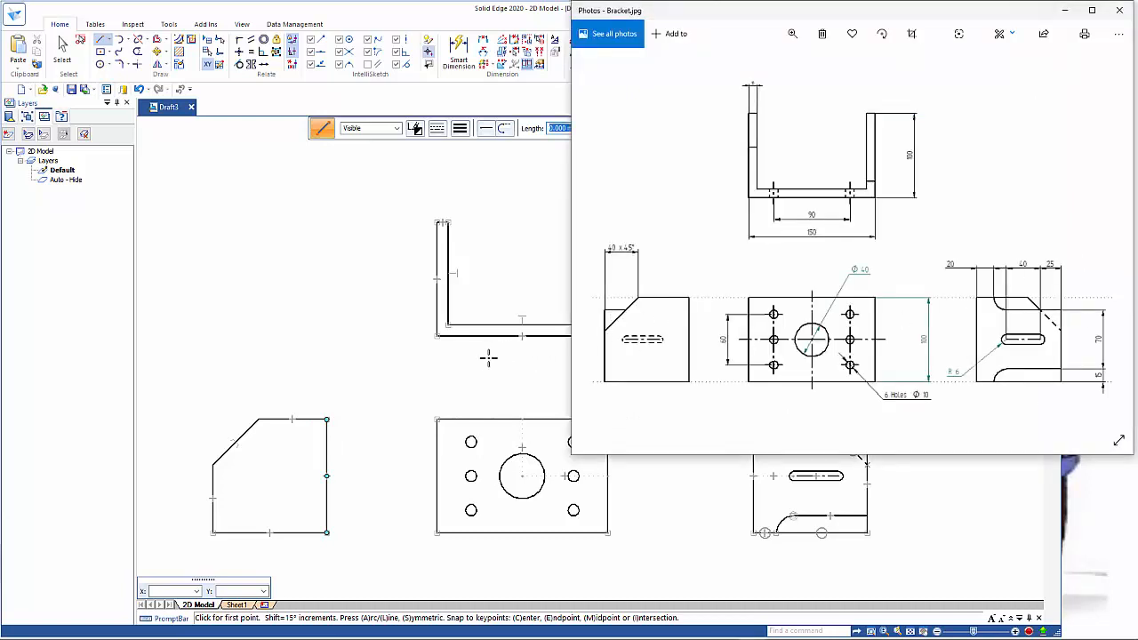
{"action": "key", "text": "alt+Tab"}
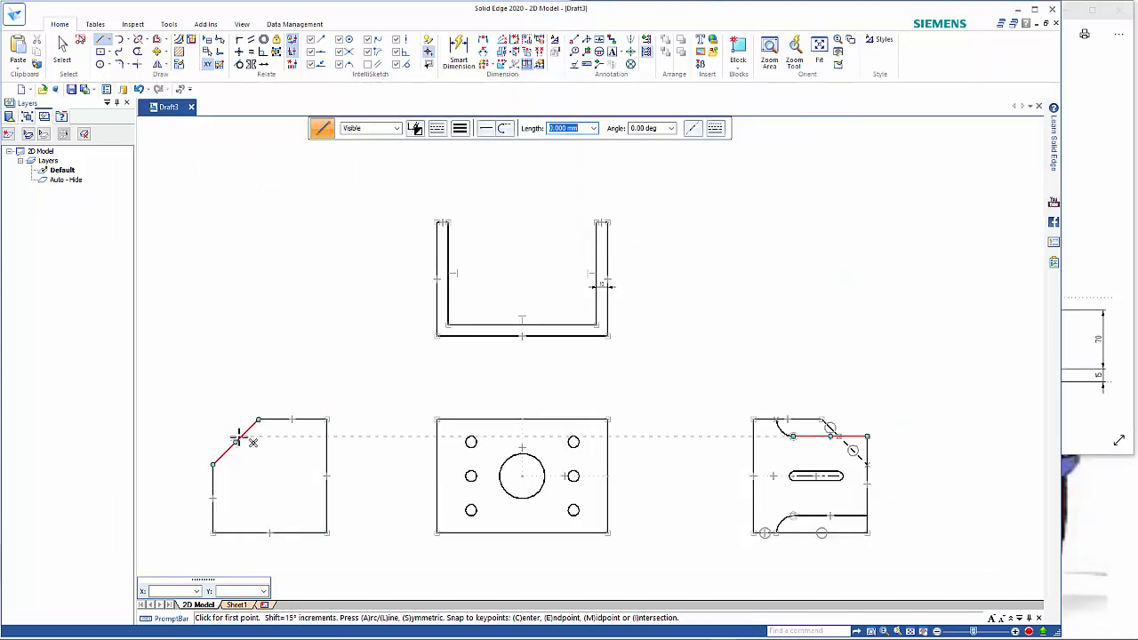
Step: Accept the IntelliSketch relationships and draw a dashed corner beside the left view's chamfer, about 25 mm horizontal, level with the side view's upper cut, and 29 mm down
{"action": "left_click", "coordinate": [427, 40]}
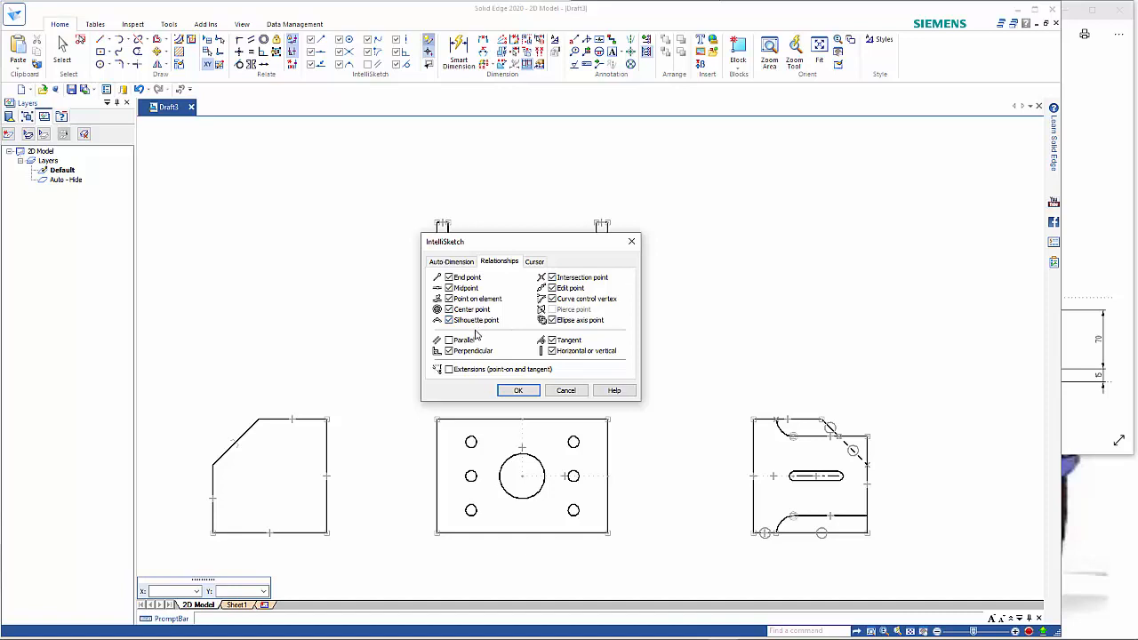
{"action": "left_click", "coordinate": [517, 390]}
{"action": "key", "text": "l"}
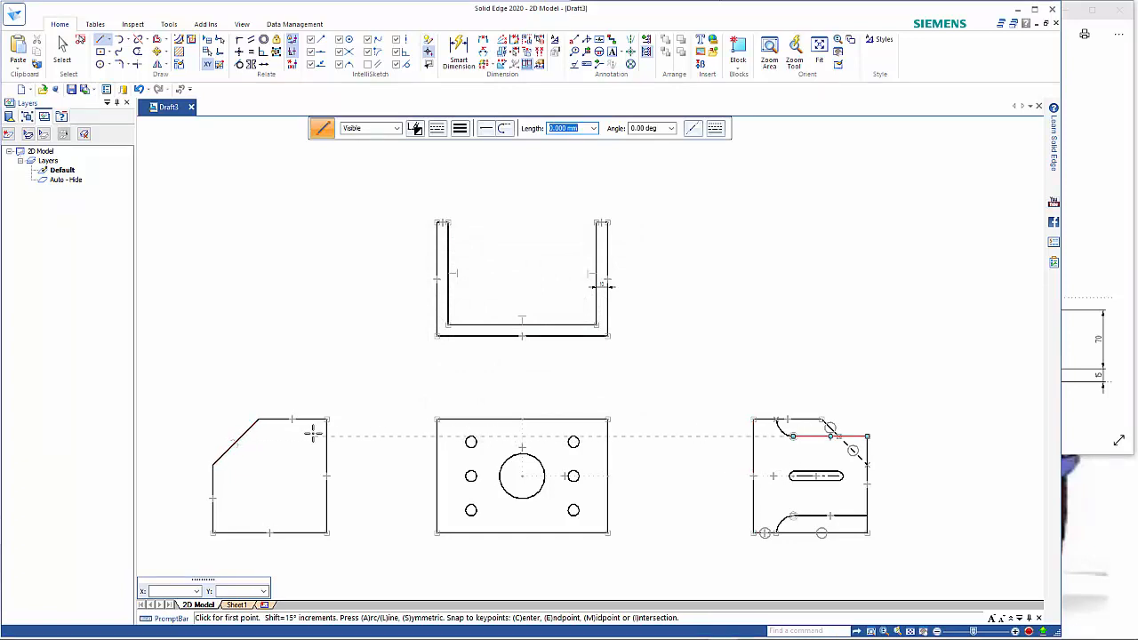
{"action": "left_click", "coordinate": [245, 434]}
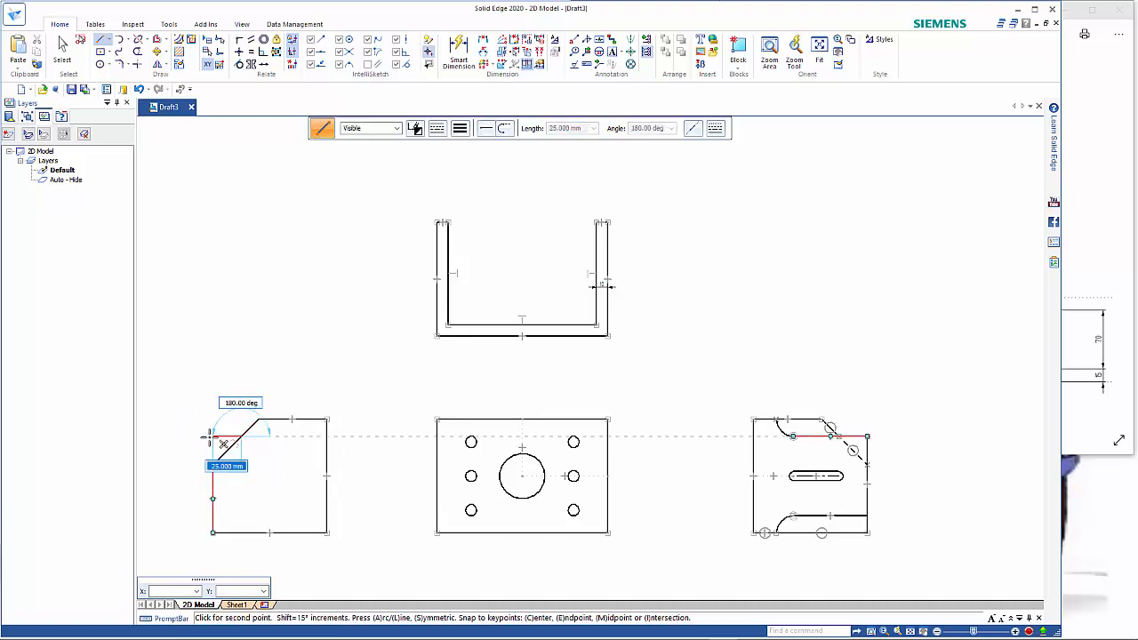
{"action": "left_click", "coordinate": [211, 435]}
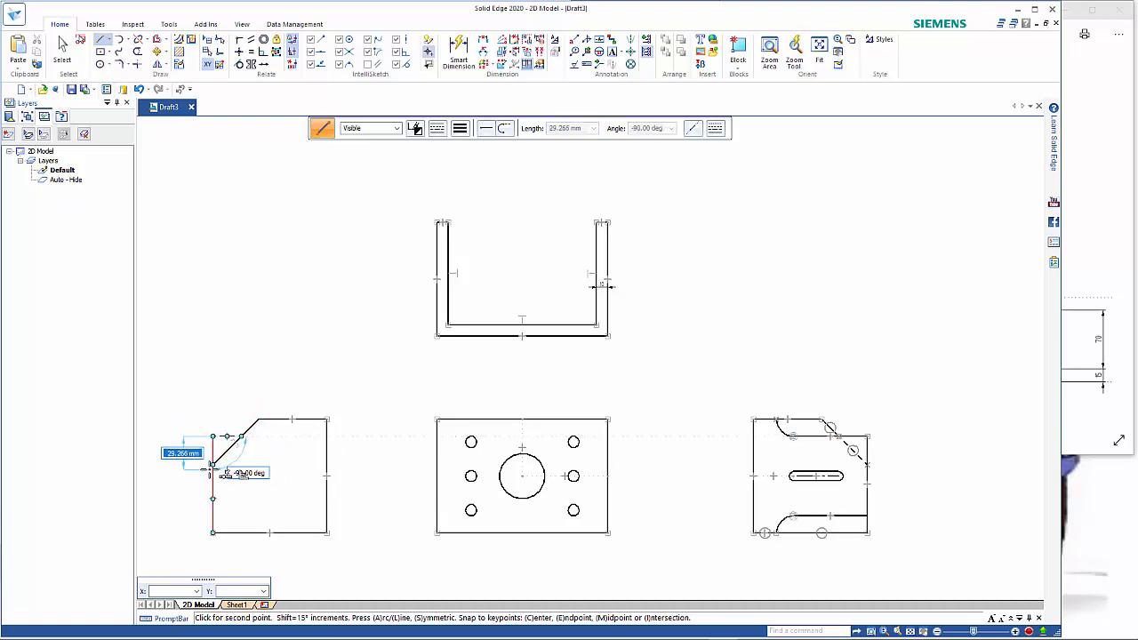
{"action": "left_click", "coordinate": [212, 467]}
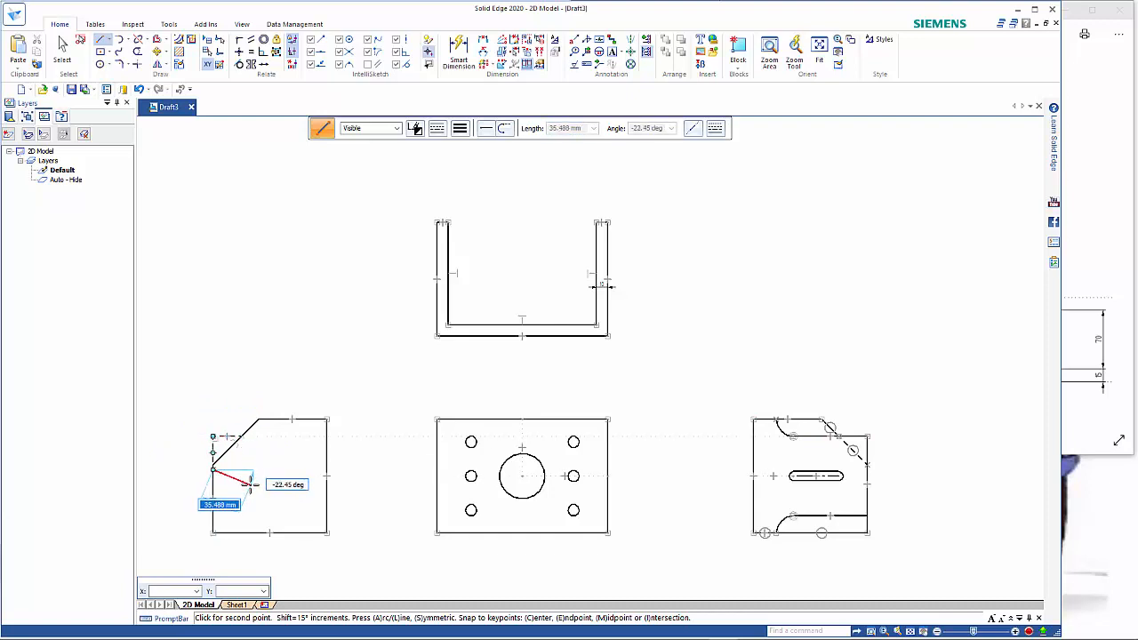
{"action": "key", "text": "Escape"}
{"action": "key", "text": "Escape"}
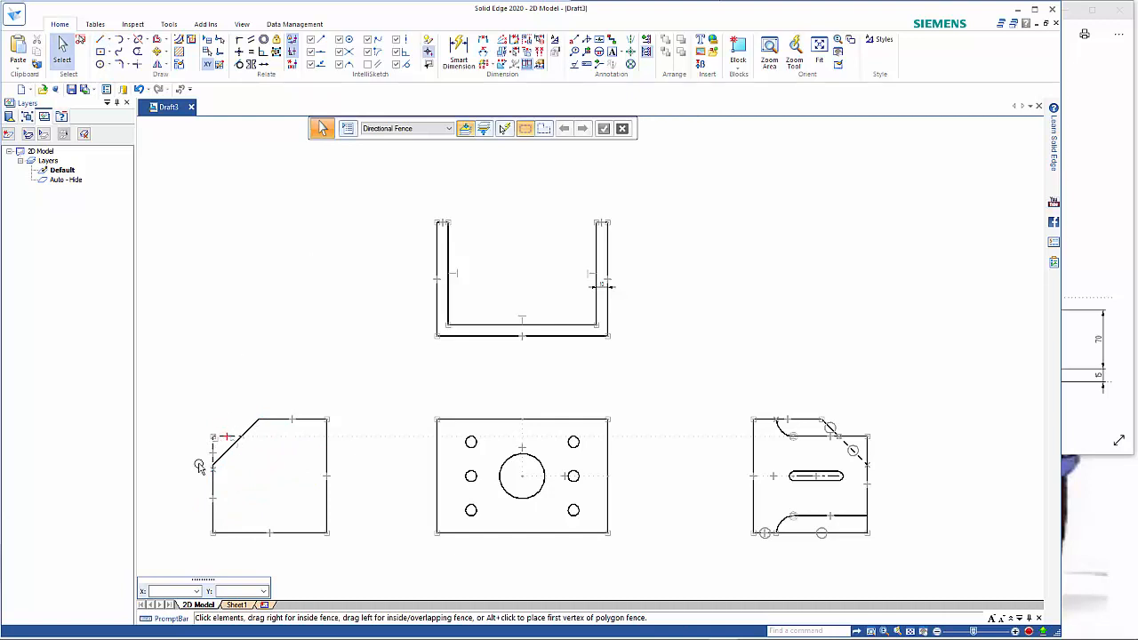
{"action": "scroll", "coordinate": [197, 467], "scroll_direction": "up", "scroll_amount": 3}
{"action": "left_click", "coordinate": [253, 410]}
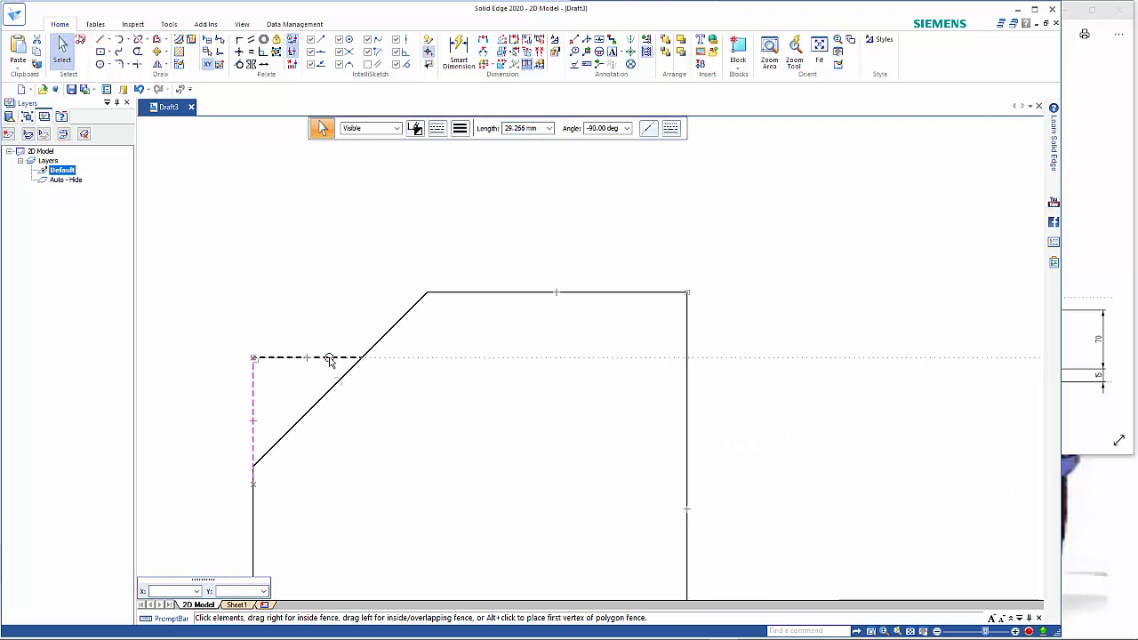
{"action": "key", "text": "Tab"}
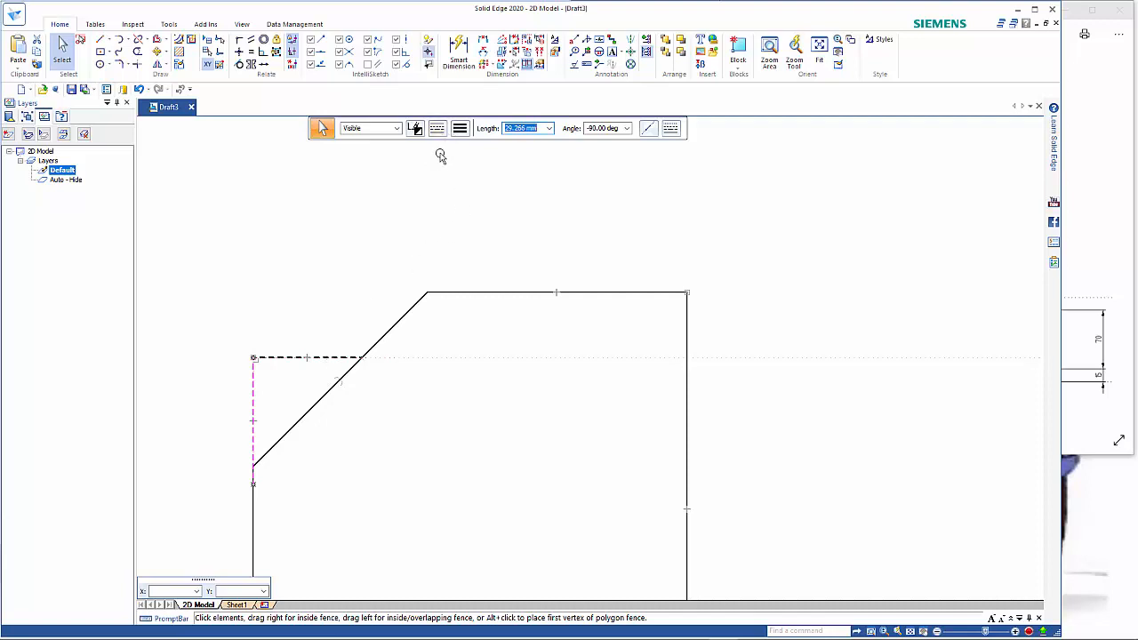
{"action": "key", "text": "Escape"}
{"action": "left_click", "coordinate": [328, 359]}
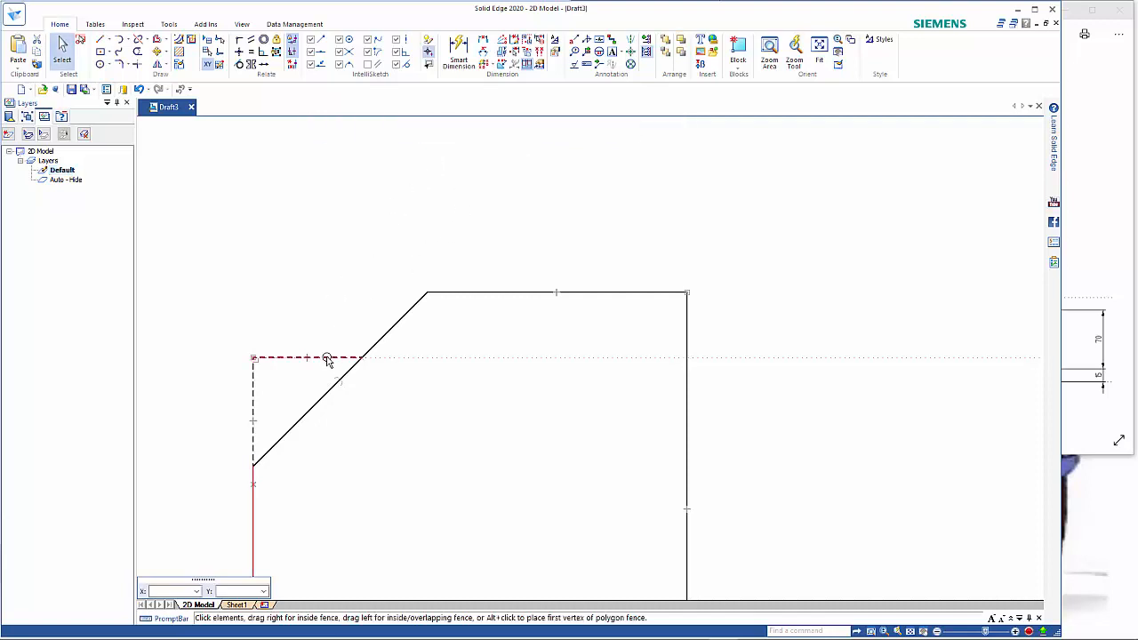
{"action": "key", "text": "Escape"}
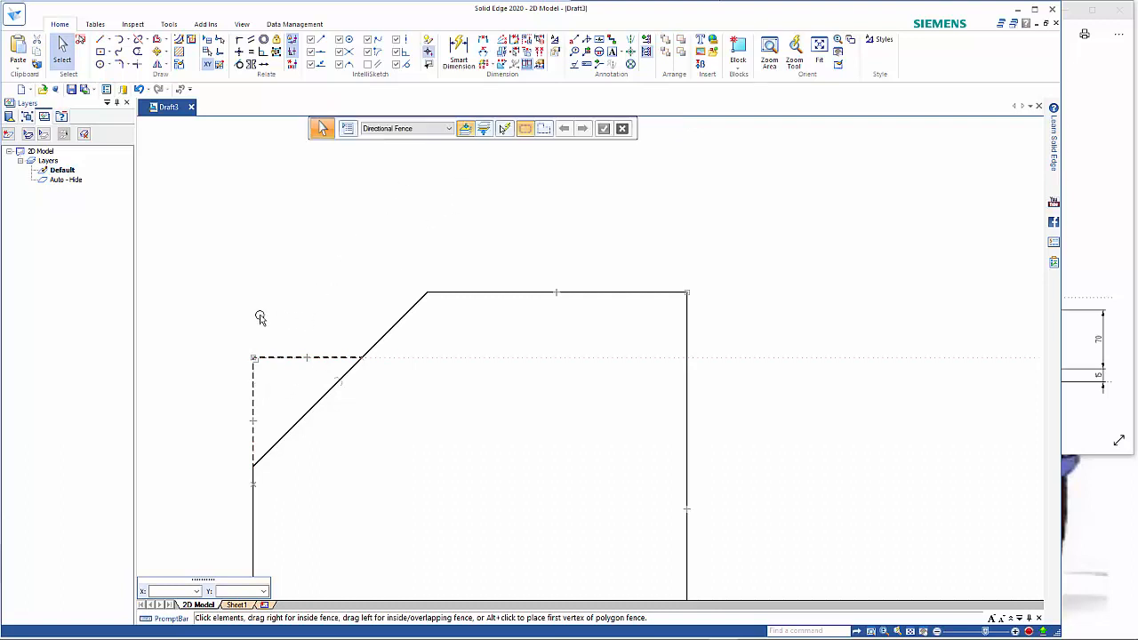
{"action": "left_click", "coordinate": [283, 359]}
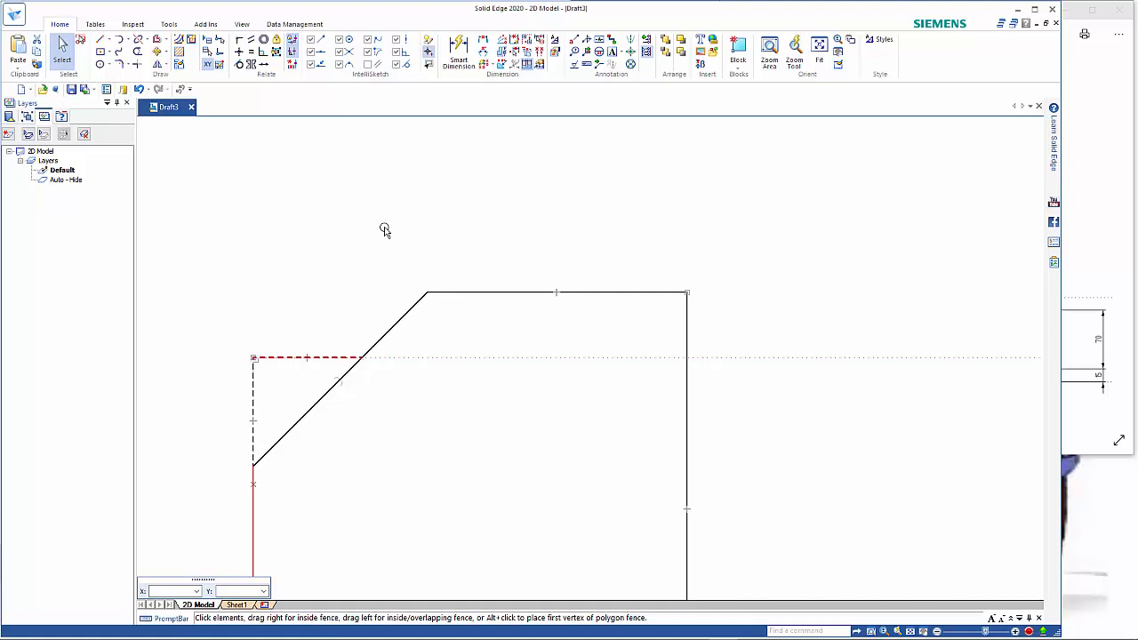
{"action": "key", "text": "Escape"}
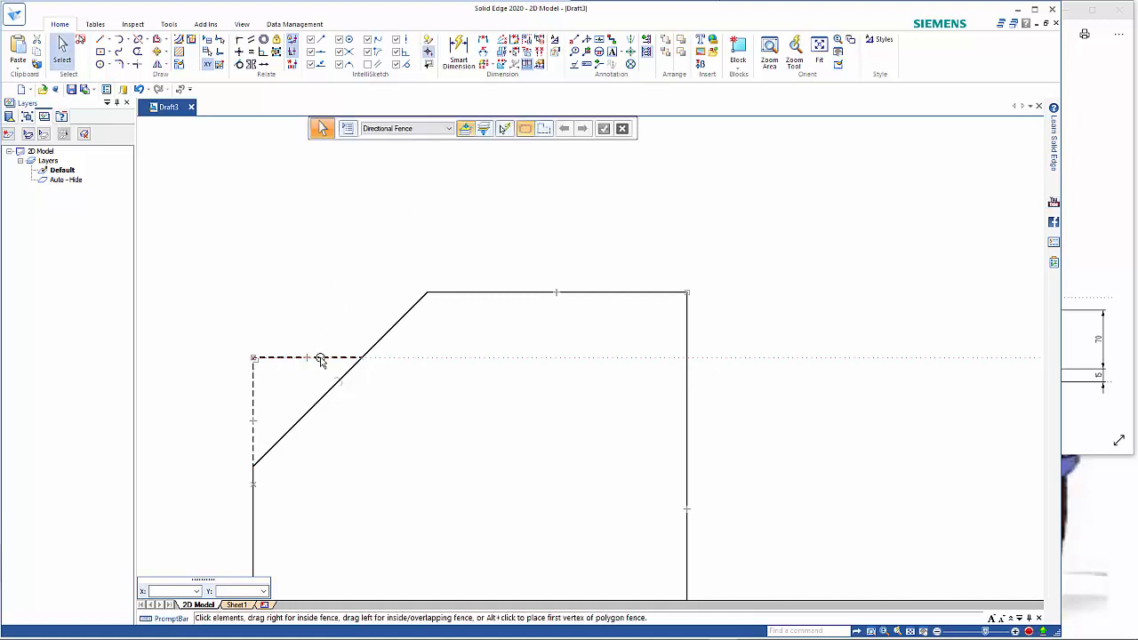
{"action": "left_click", "coordinate": [322, 357]}
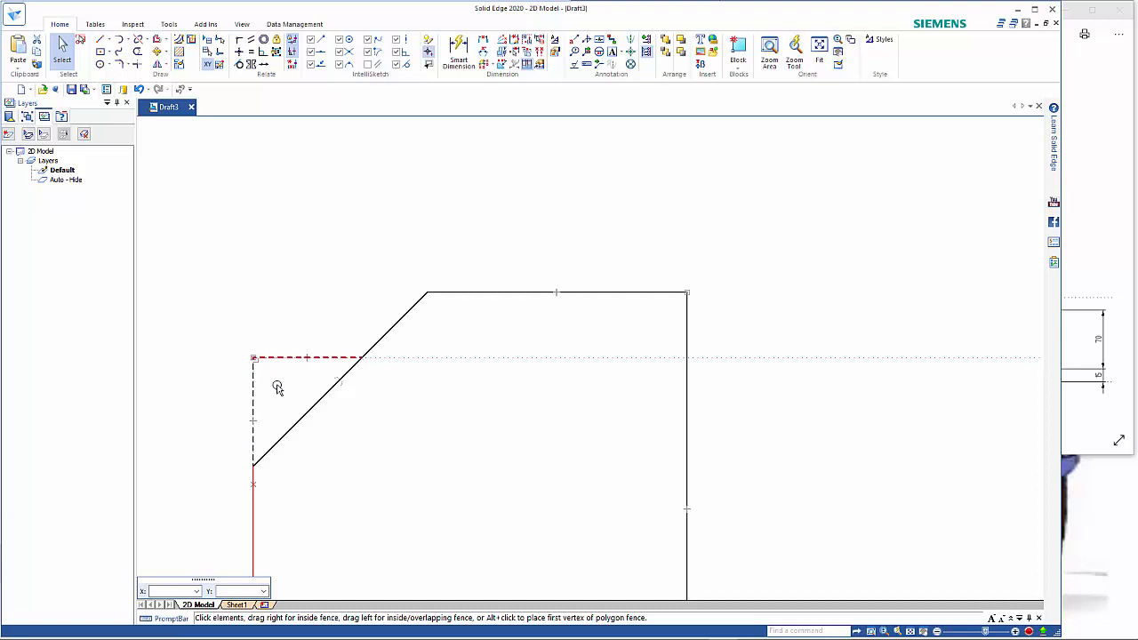
{"action": "key", "text": "Escape"}
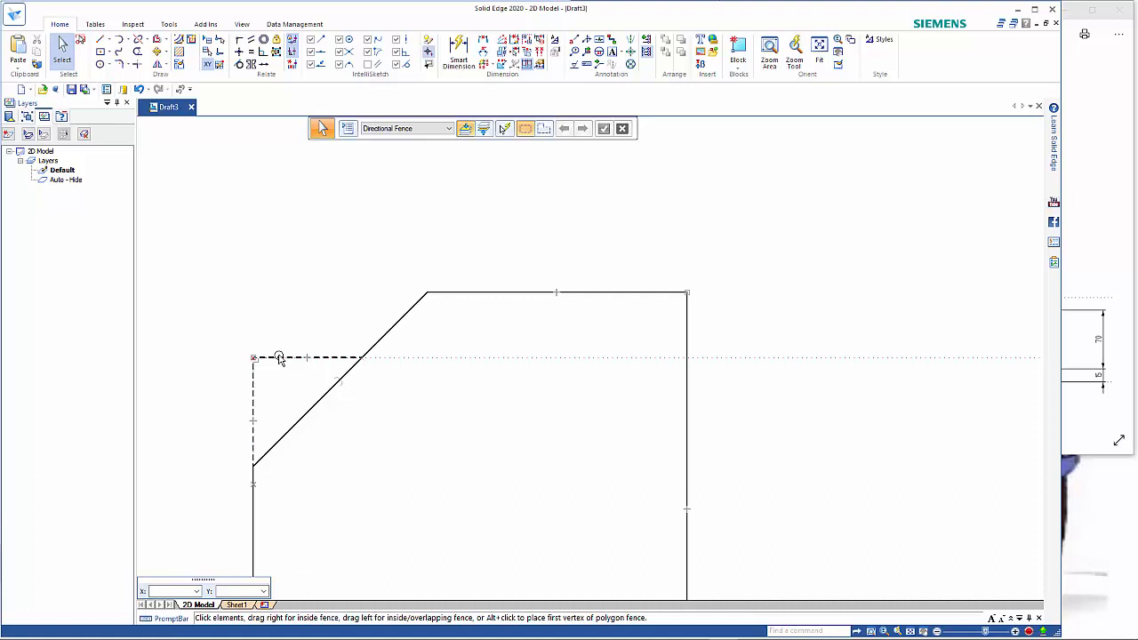
Step: Change the short horizontal dashed line at the left view's chamfered corner to a solid line type
{"action": "right_click", "coordinate": [279, 357]}
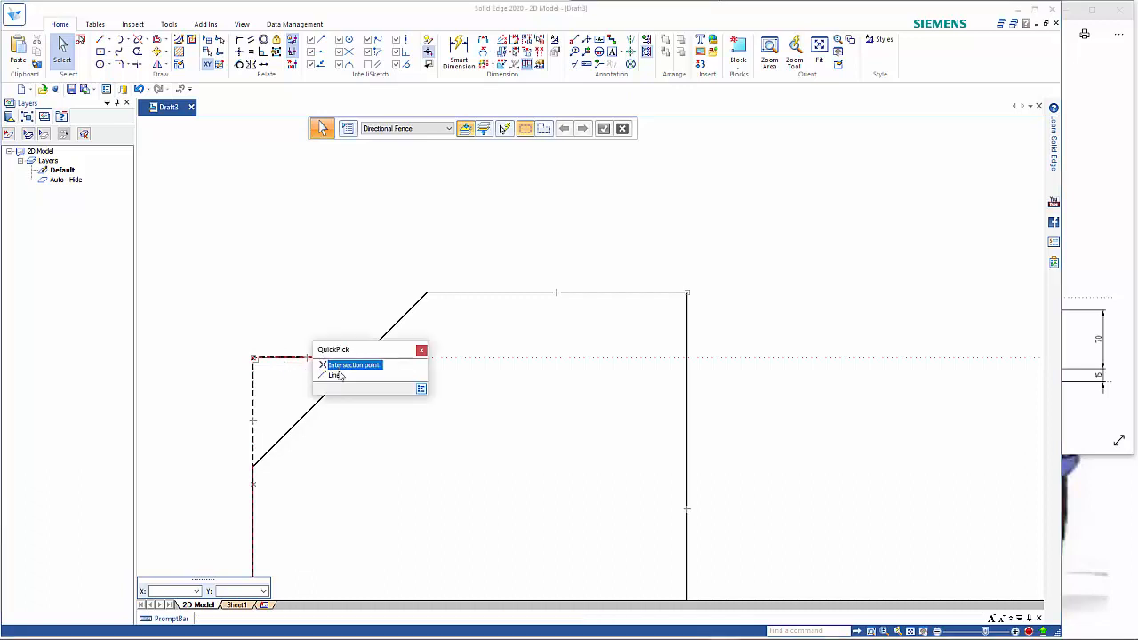
{"action": "left_click", "coordinate": [334, 375]}
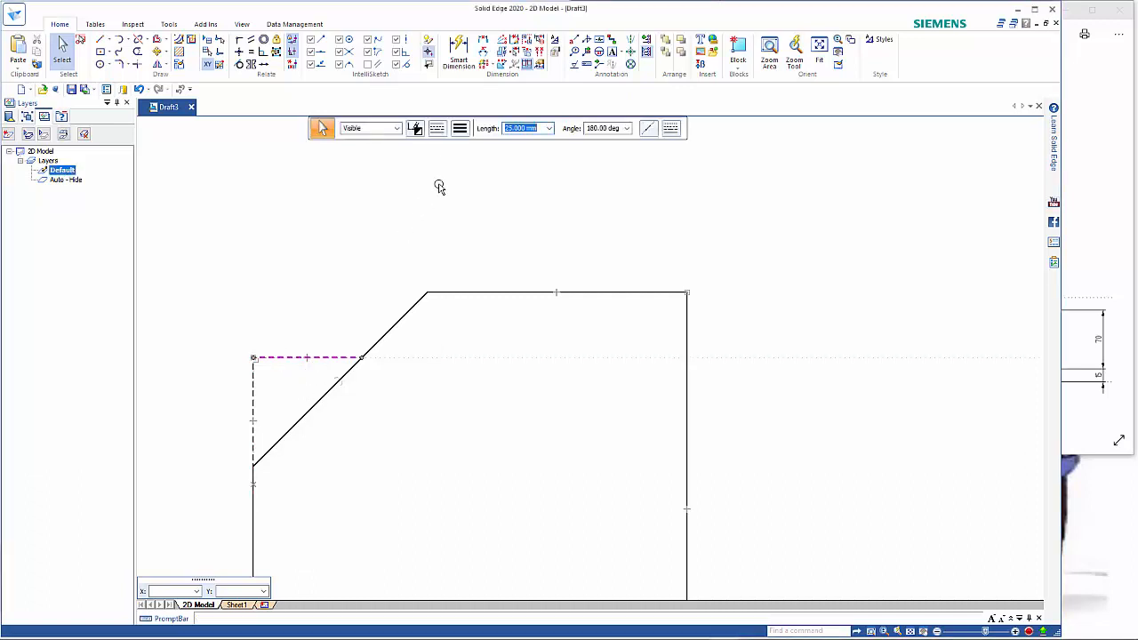
{"action": "left_click", "coordinate": [460, 128]}
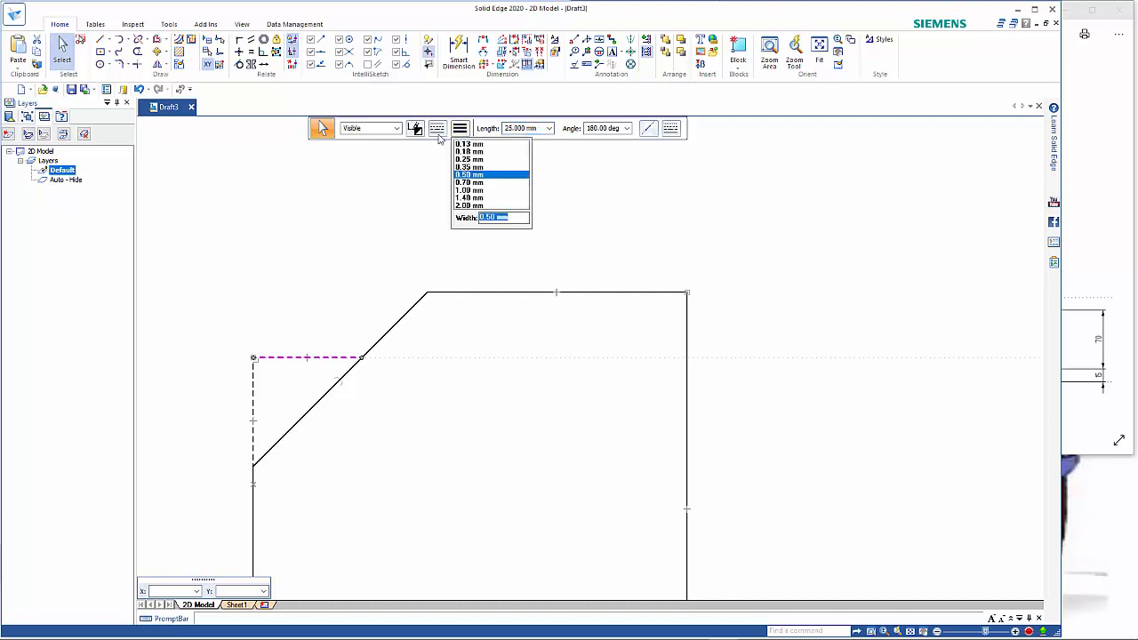
{"action": "left_click", "coordinate": [437, 129]}
{"action": "left_click", "coordinate": [448, 146]}
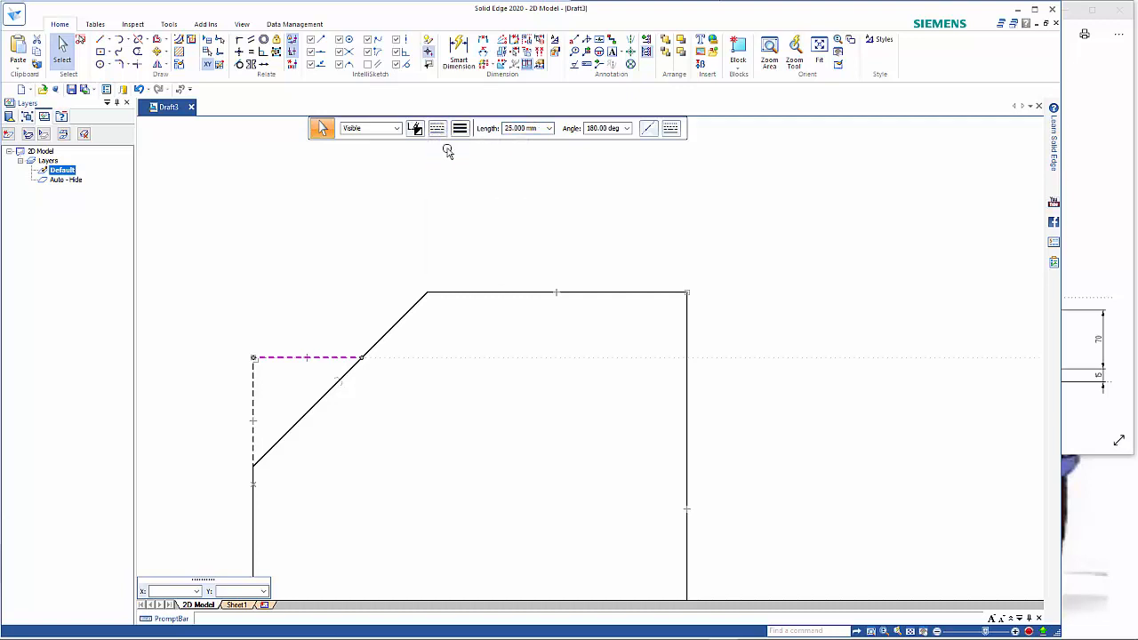
Step: Change the short vertical dashed line at the left view's chamfered corner to a solid line type
{"action": "left_click", "coordinate": [255, 384]}
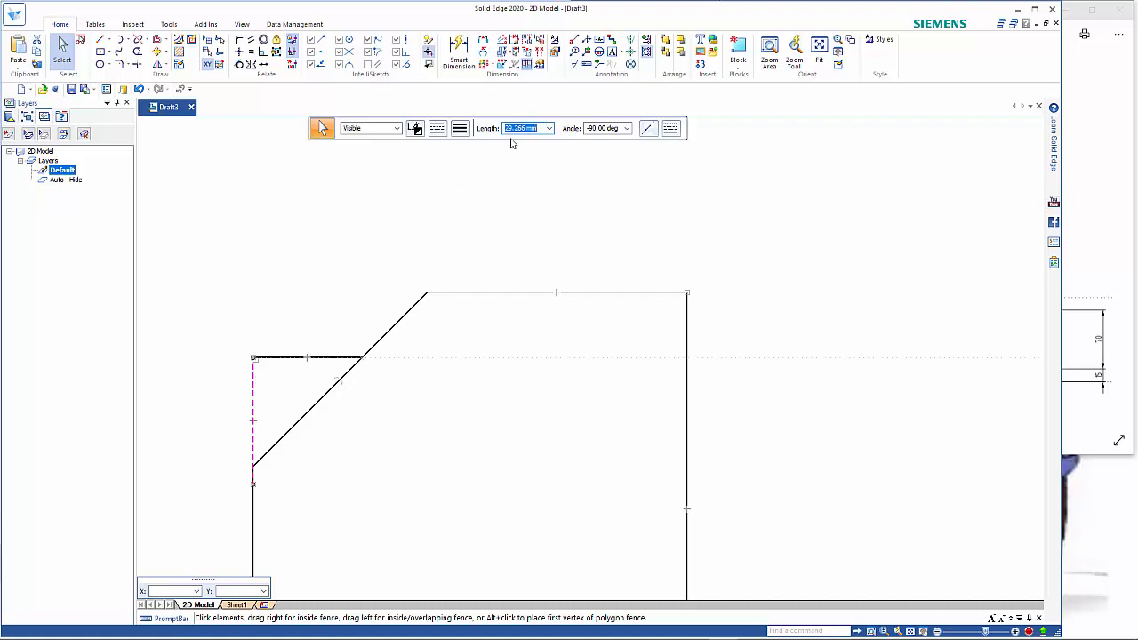
{"action": "left_click", "coordinate": [460, 128]}
{"action": "left_click", "coordinate": [437, 128]}
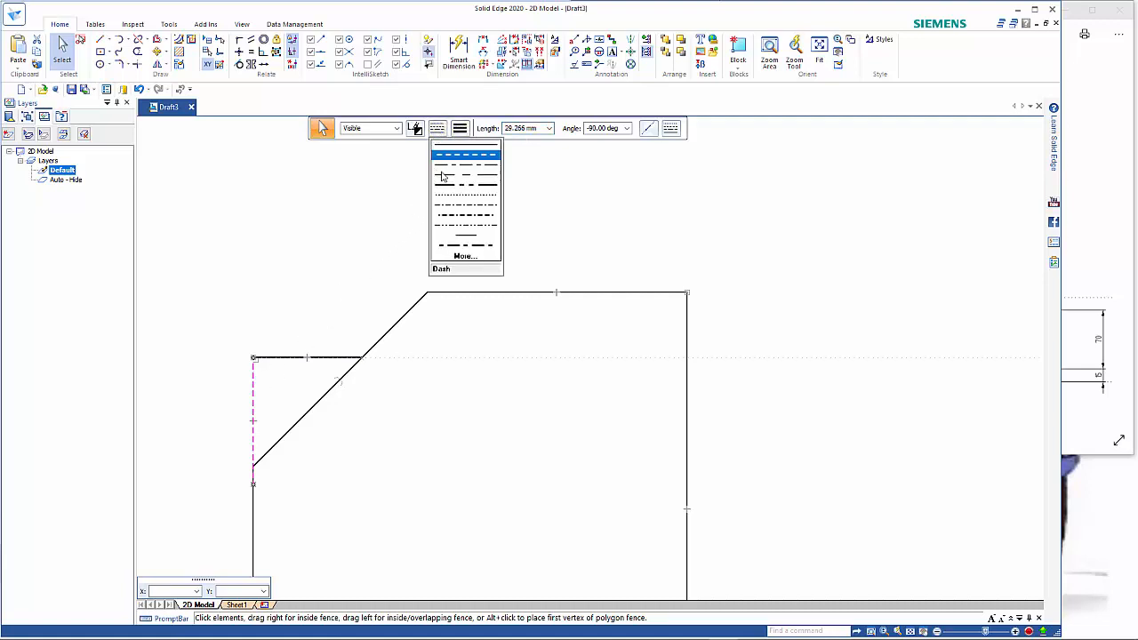
{"action": "left_click", "coordinate": [451, 153]}
{"action": "scroll", "coordinate": [482, 376], "scroll_direction": "down", "scroll_amount": 2}
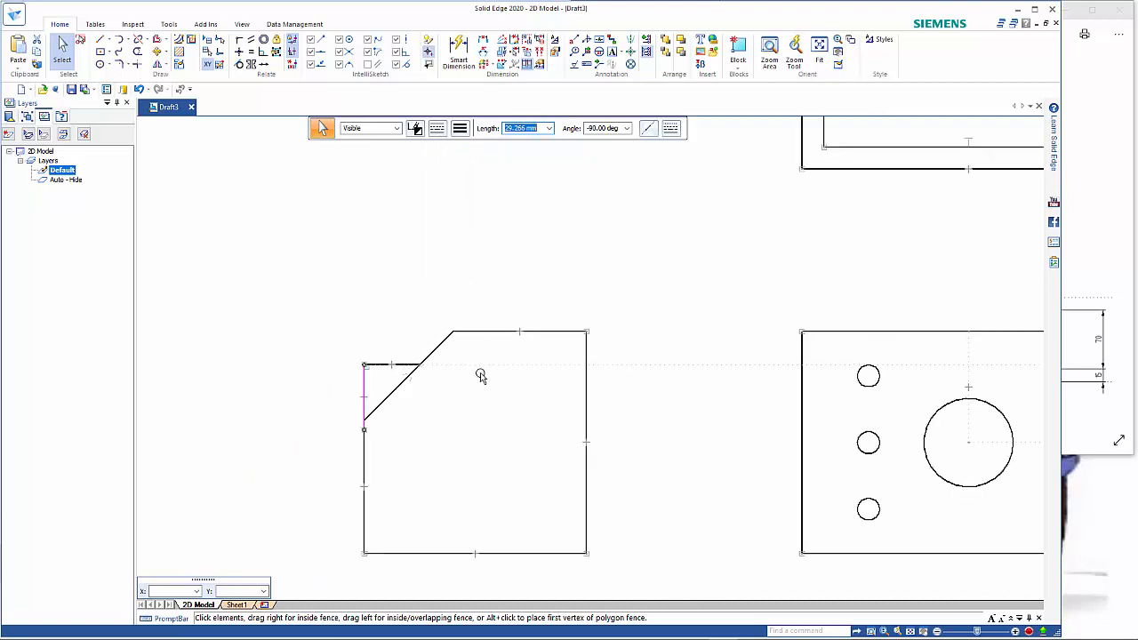
{"action": "key", "text": "Escape"}
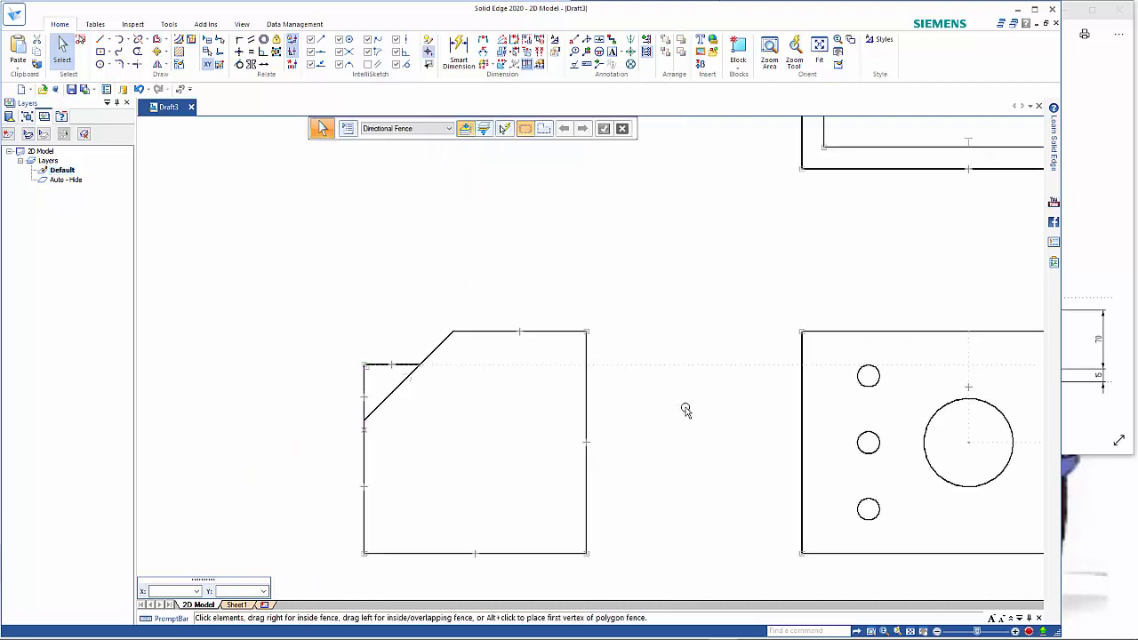
Step: Draw a vertical dash-dot centre line through the hole plate's large hole, symmetric about its centre and extending past the plate's edges
{"action": "middle_click_drag", "start_coordinate": [683, 406], "coordinate": [549, 361]}
{"action": "scroll", "coordinate": [550, 361], "scroll_direction": "down", "scroll_amount": 4}
{"action": "middle_click_drag", "start_coordinate": [540, 399], "coordinate": [503, 450]}
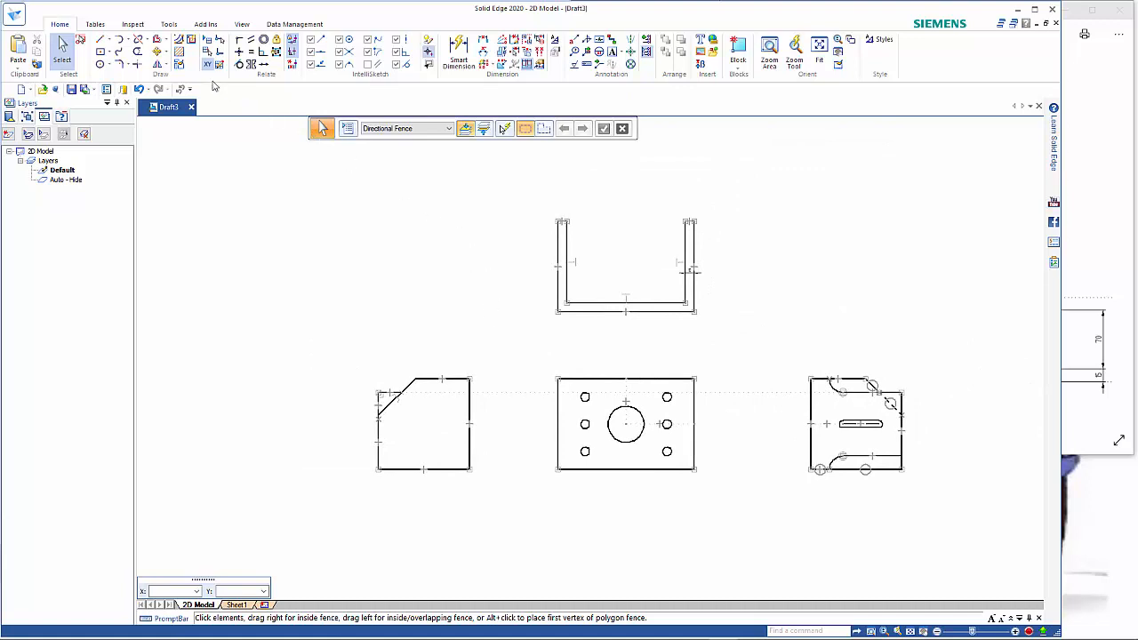
{"action": "left_click", "coordinate": [100, 40]}
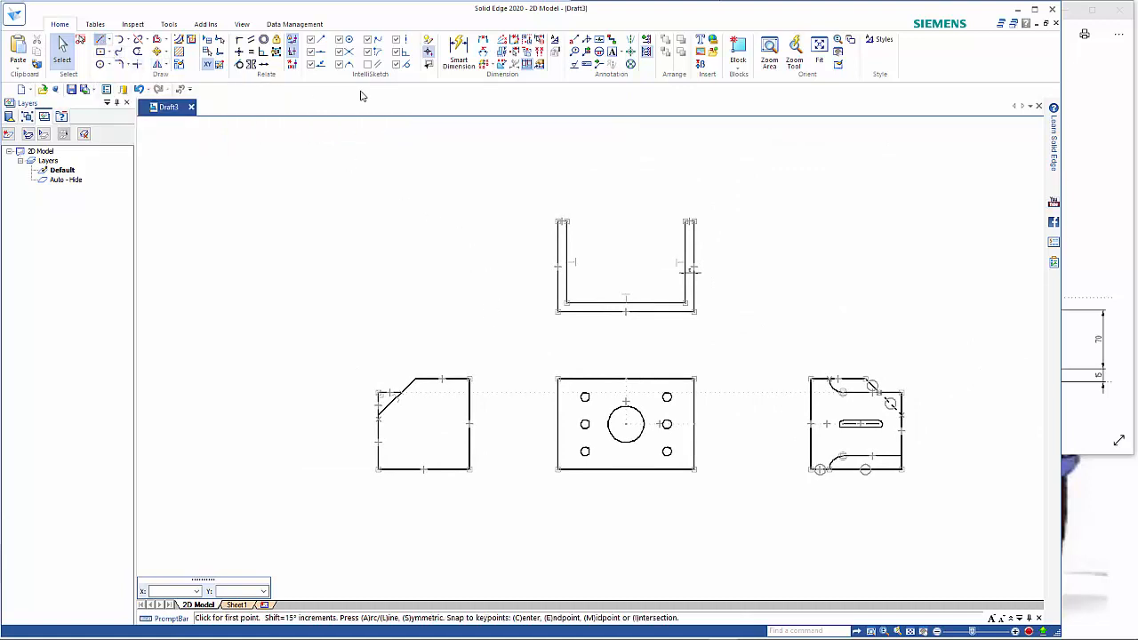
{"action": "left_click", "coordinate": [437, 128]}
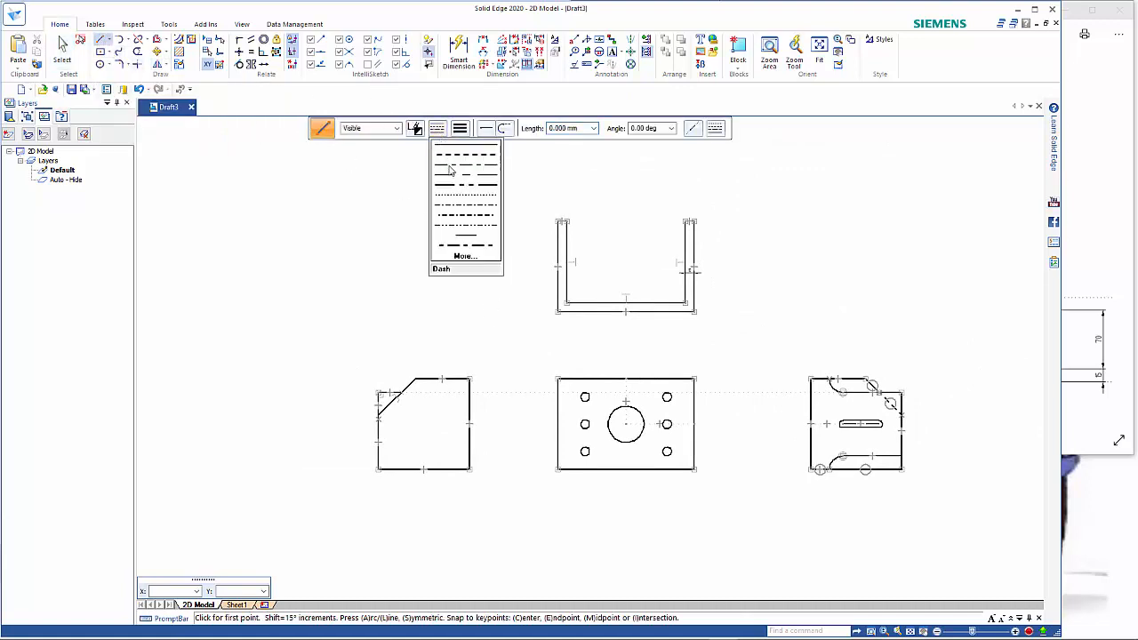
{"action": "left_click", "coordinate": [450, 170]}
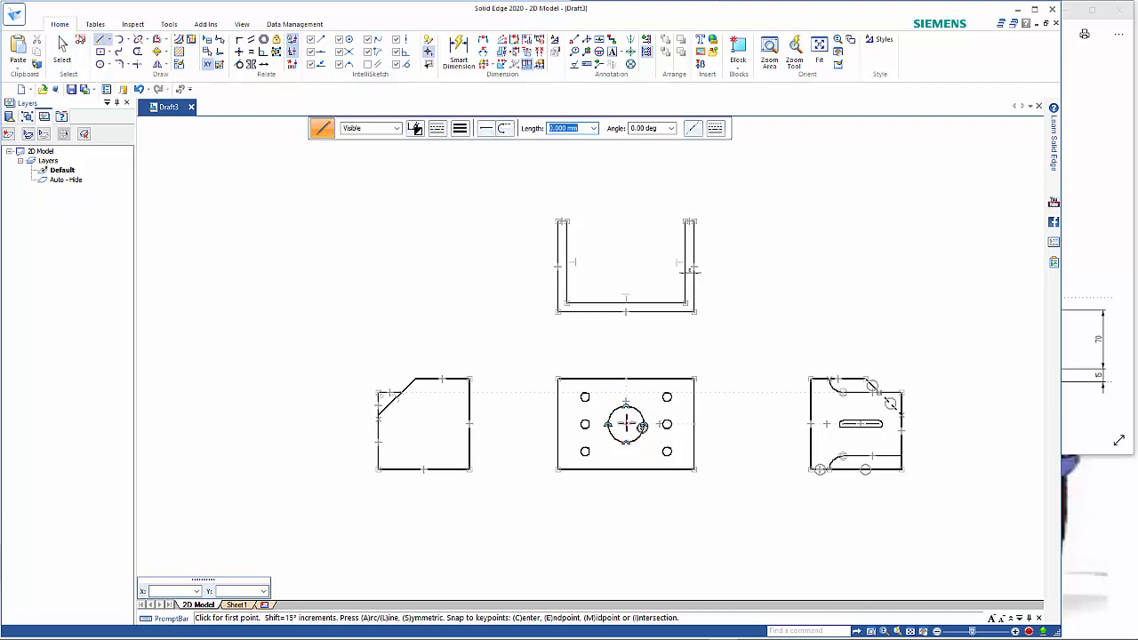
{"action": "left_click", "coordinate": [626, 423]}
{"action": "left_click", "coordinate": [626, 368]}
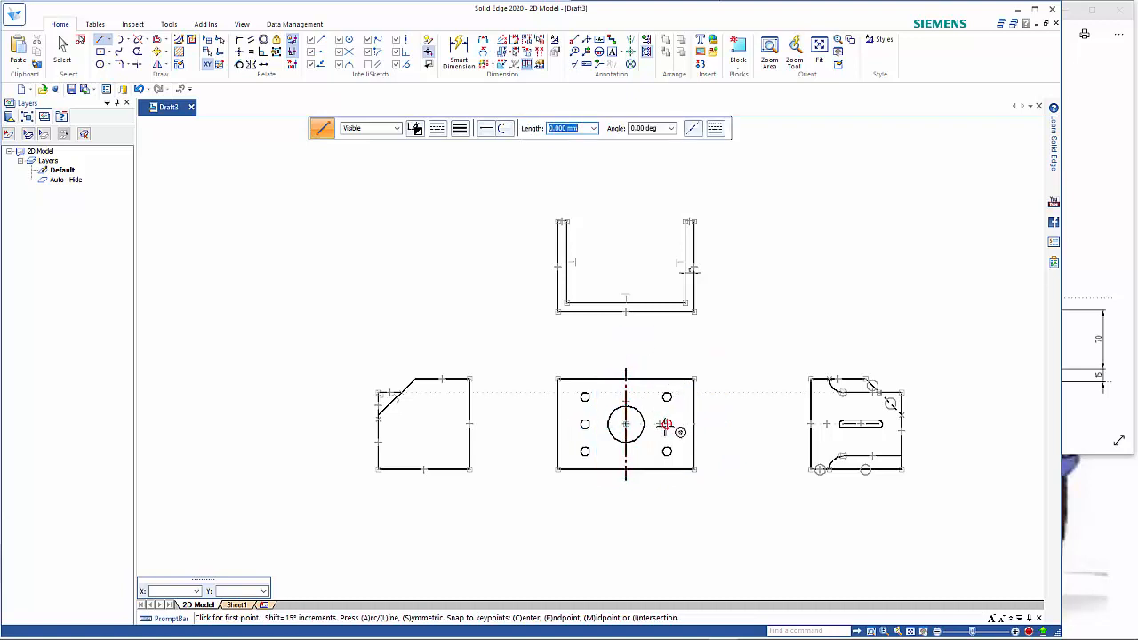
Step: Draw vertical dash-dot centre lines about 84 mm long through the right and left columns of small holes, symmetric about the middle holes
{"action": "left_click", "coordinate": [667, 451]}
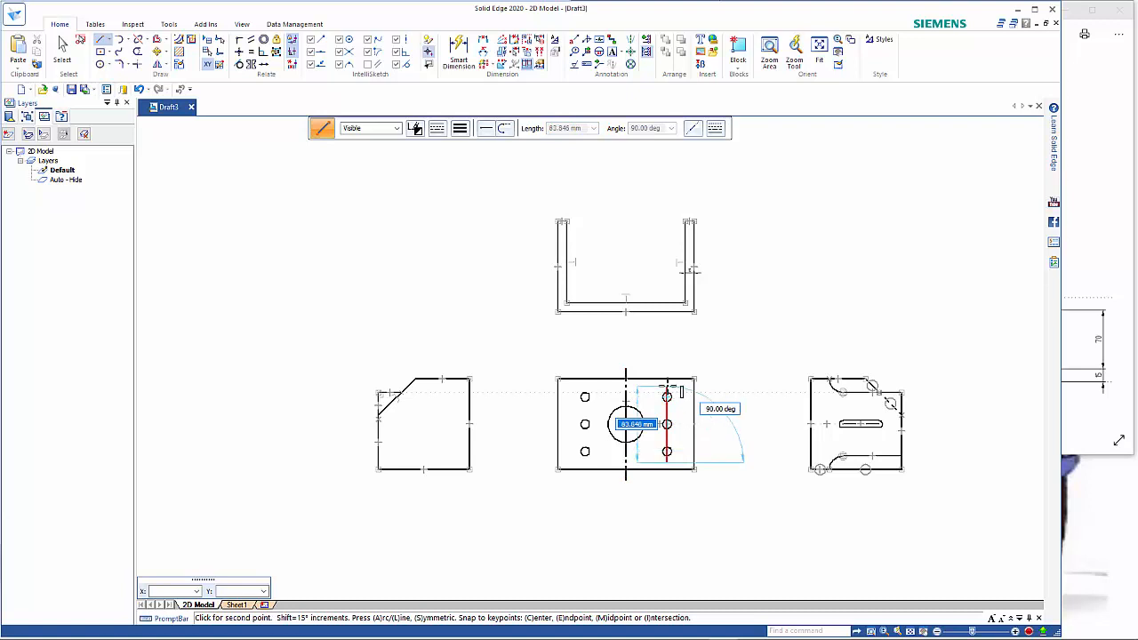
{"action": "left_click", "coordinate": [666, 386]}
{"action": "right_click", "coordinate": [603, 388]}
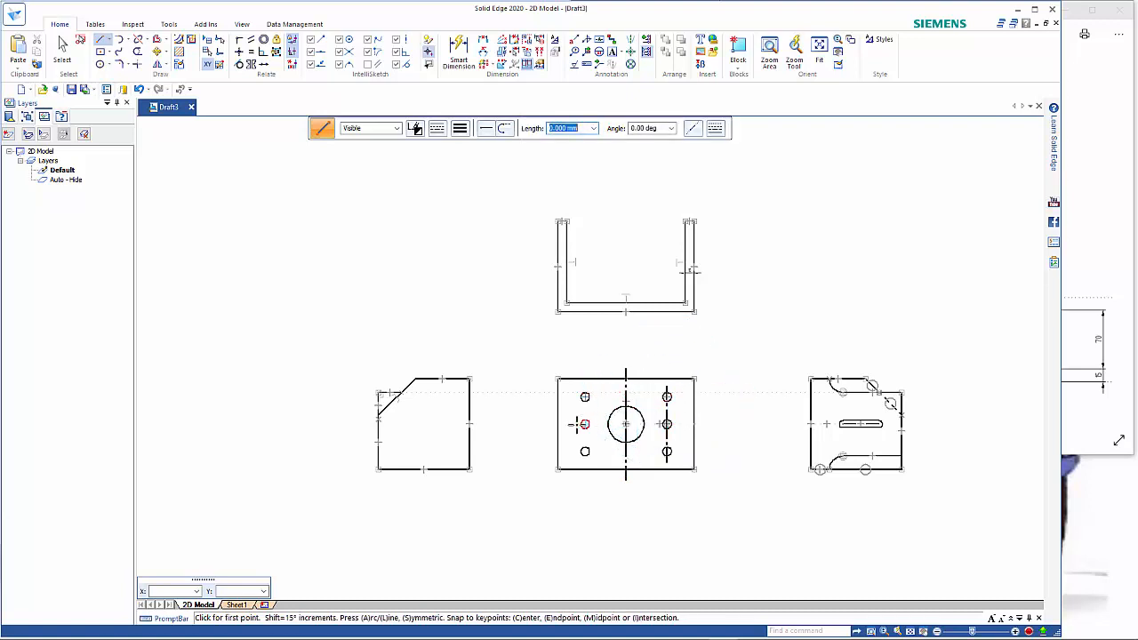
{"action": "left_click", "coordinate": [585, 424]}
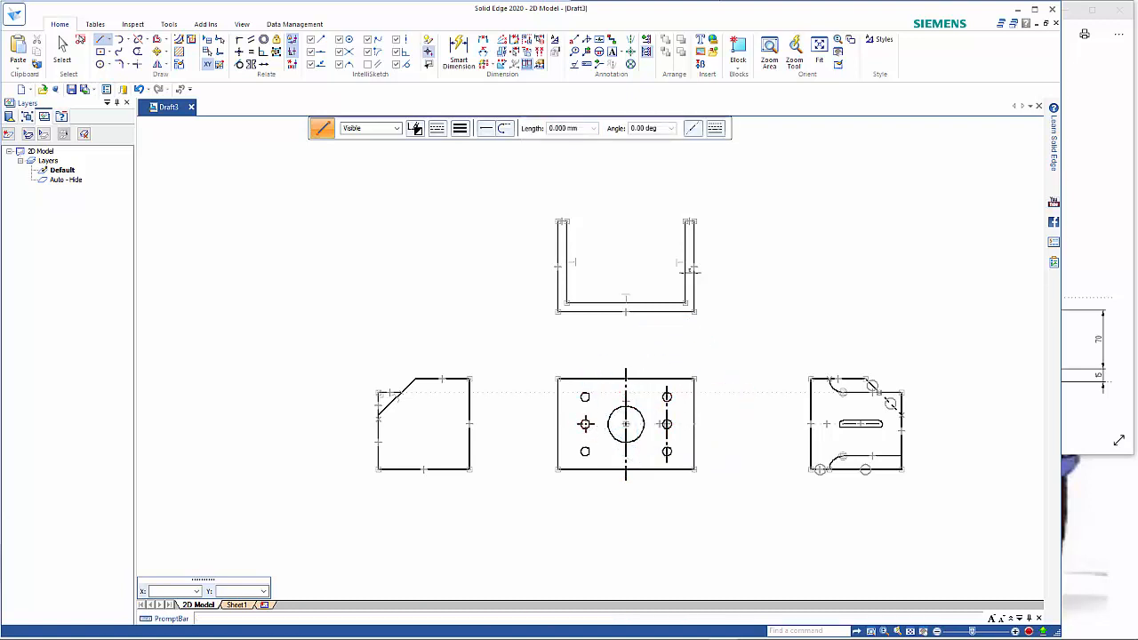
{"action": "key", "text": "s"}
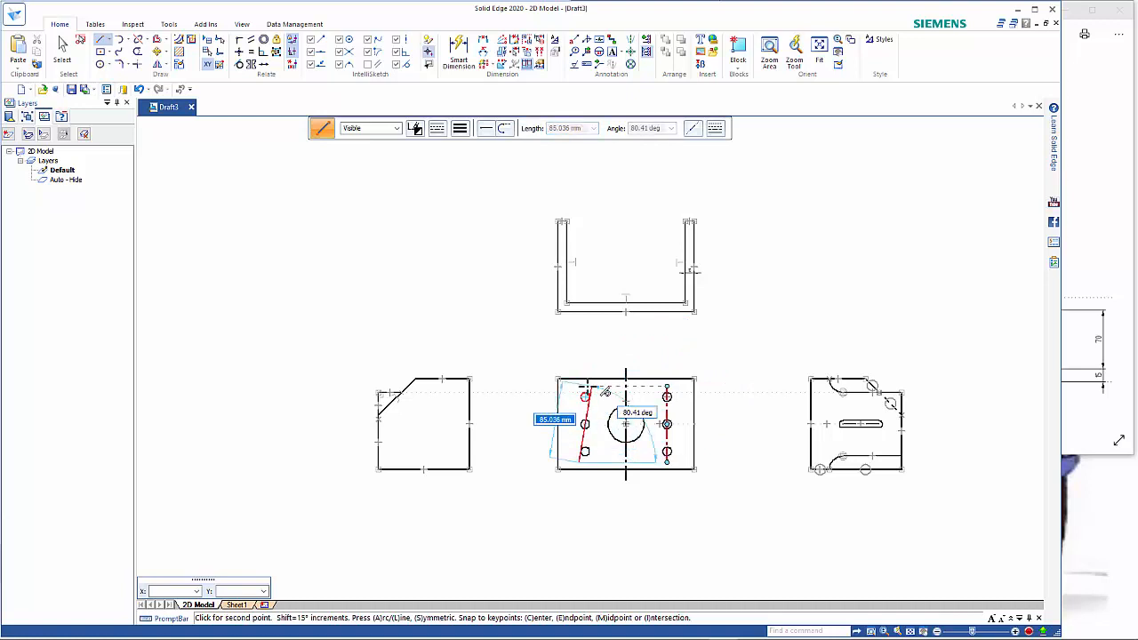
{"action": "left_click", "coordinate": [585, 386]}
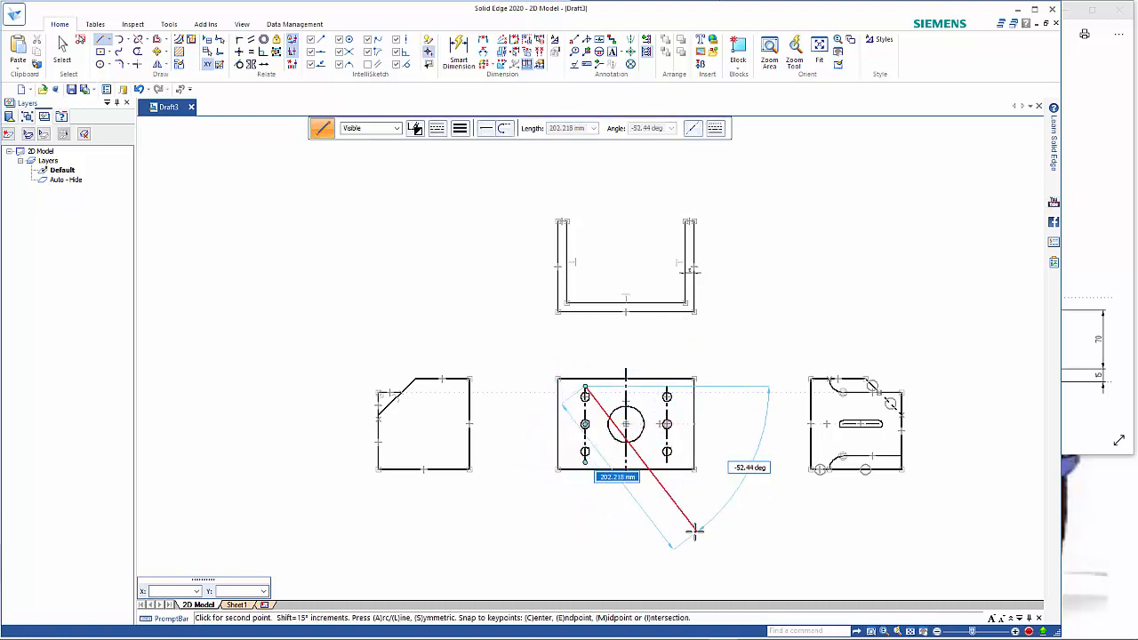
{"action": "scroll", "coordinate": [694, 528], "scroll_direction": "up", "scroll_amount": 3}
{"action": "key", "text": "Escape"}
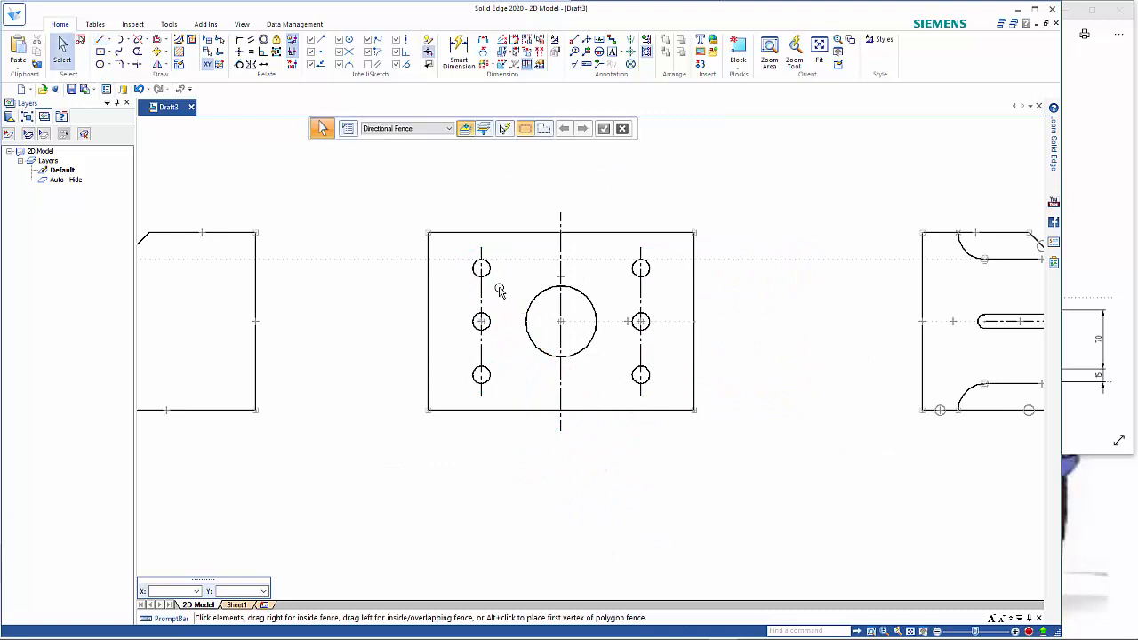
Step: Draw a horizontal dash-dot centre line about 22 mm long through the hole plate's upper-left small hole, symmetric about its centre
{"action": "left_click", "coordinate": [99, 41]}
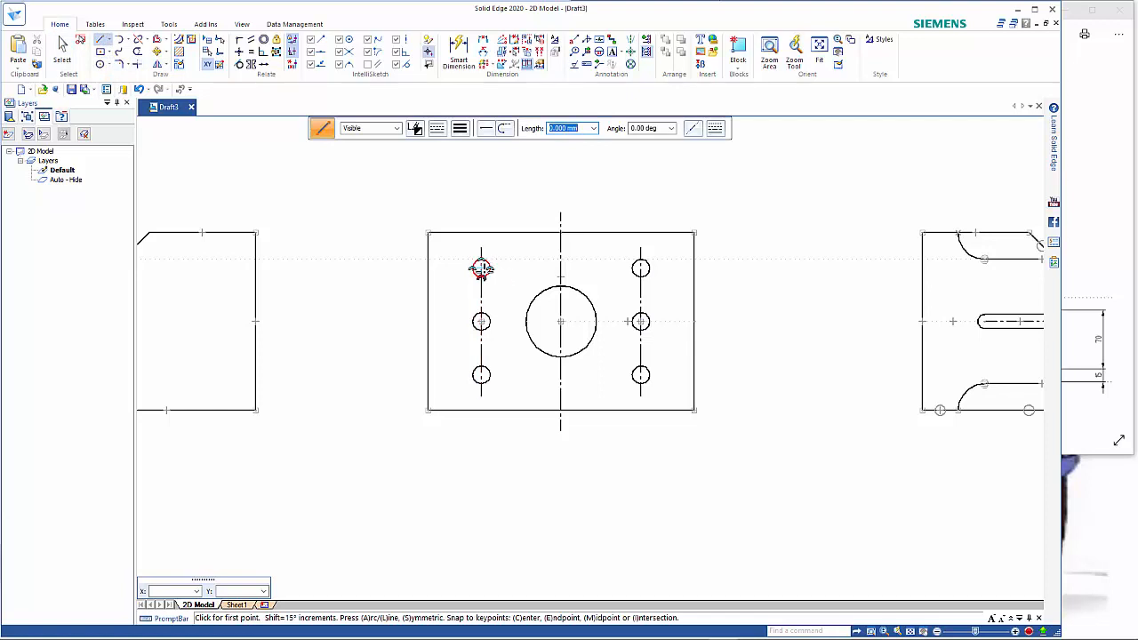
{"action": "left_click", "coordinate": [481, 268]}
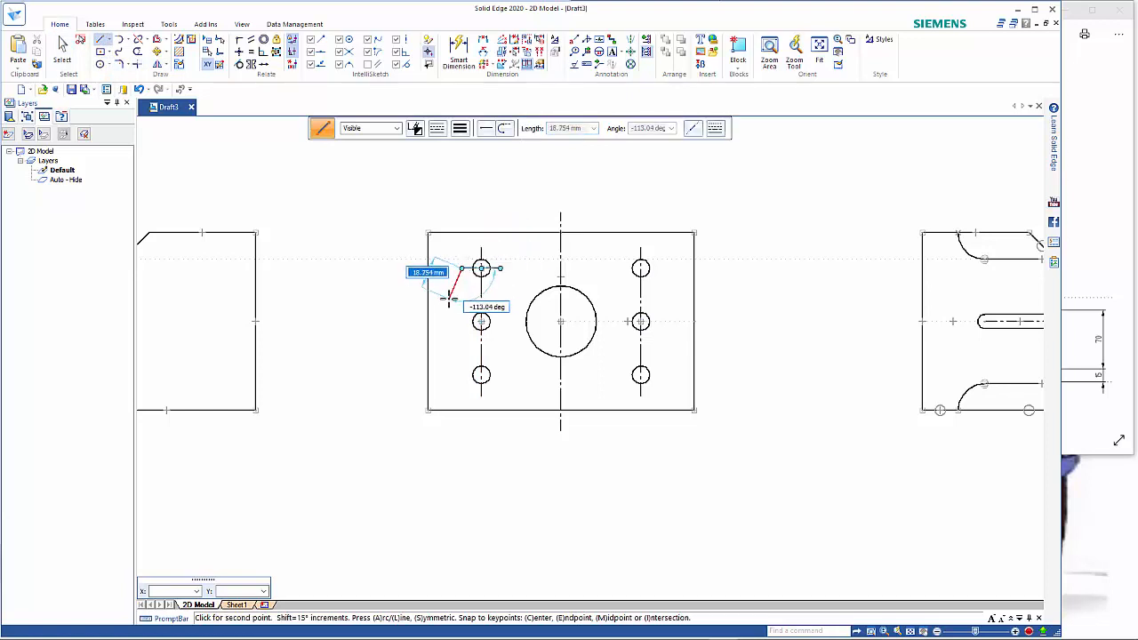
{"action": "key", "text": "Escape"}
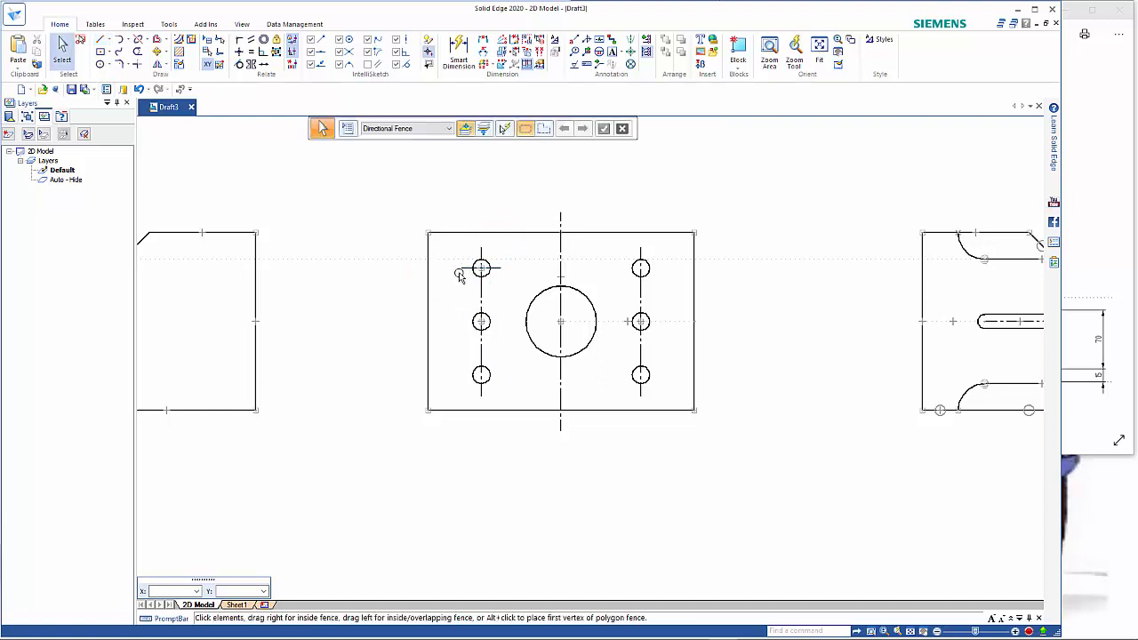
Step: Copy the upper-left hole's horizontal centre line to the centres of the middle and lower holes in the same column
{"action": "left_click", "coordinate": [462, 270]}
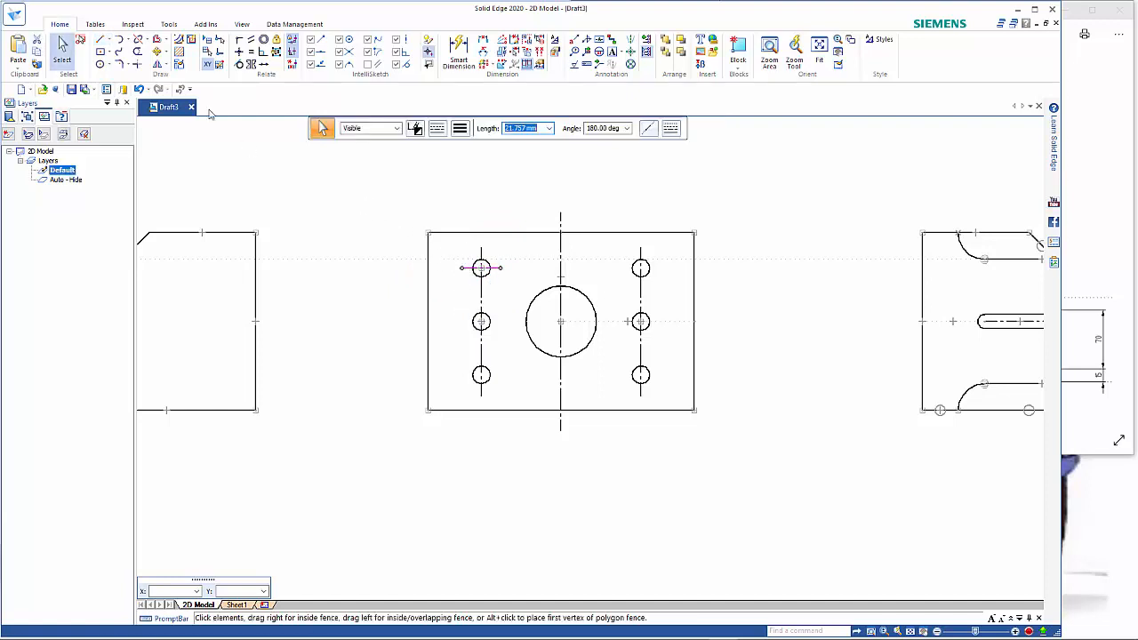
{"action": "left_click", "coordinate": [157, 54]}
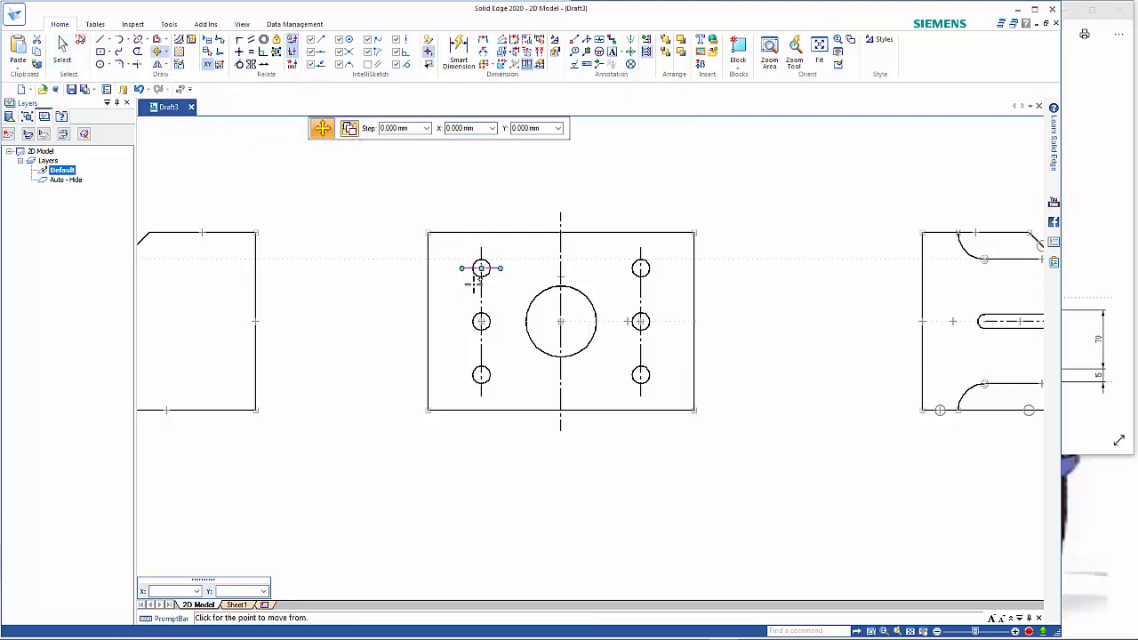
{"action": "left_click", "coordinate": [481, 268]}
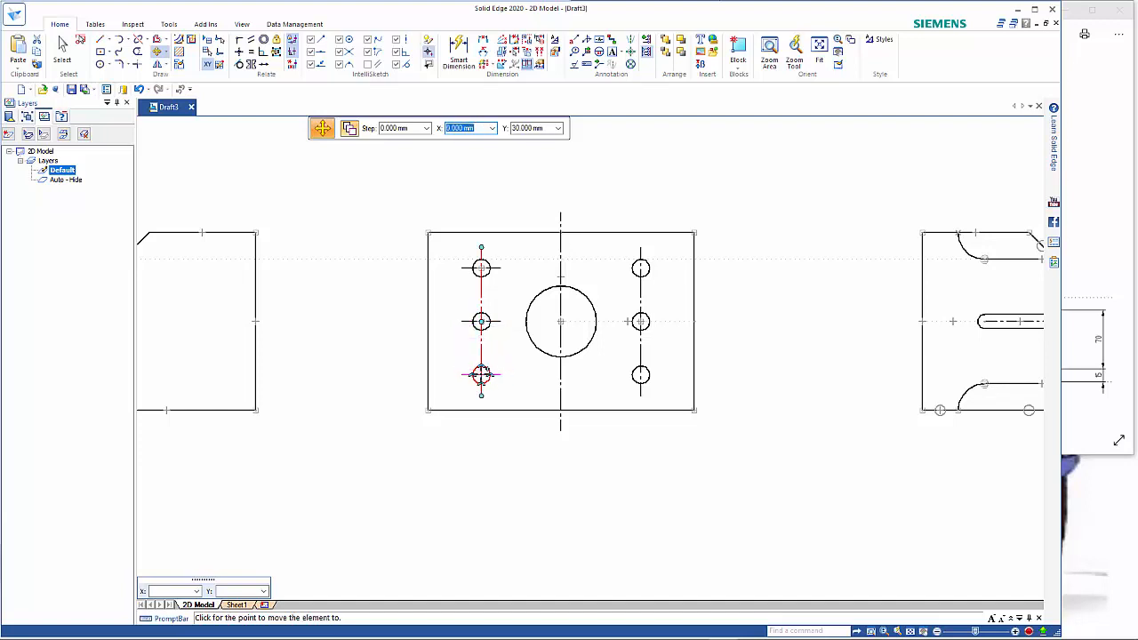
{"action": "left_click", "coordinate": [481, 374]}
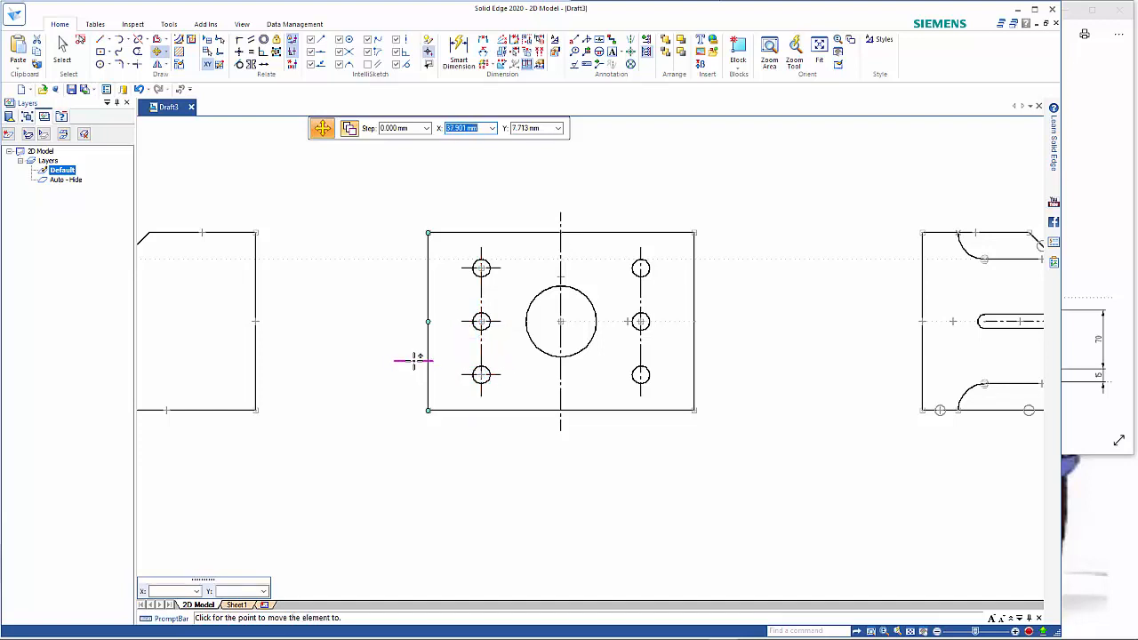
{"action": "key", "text": "Escape"}
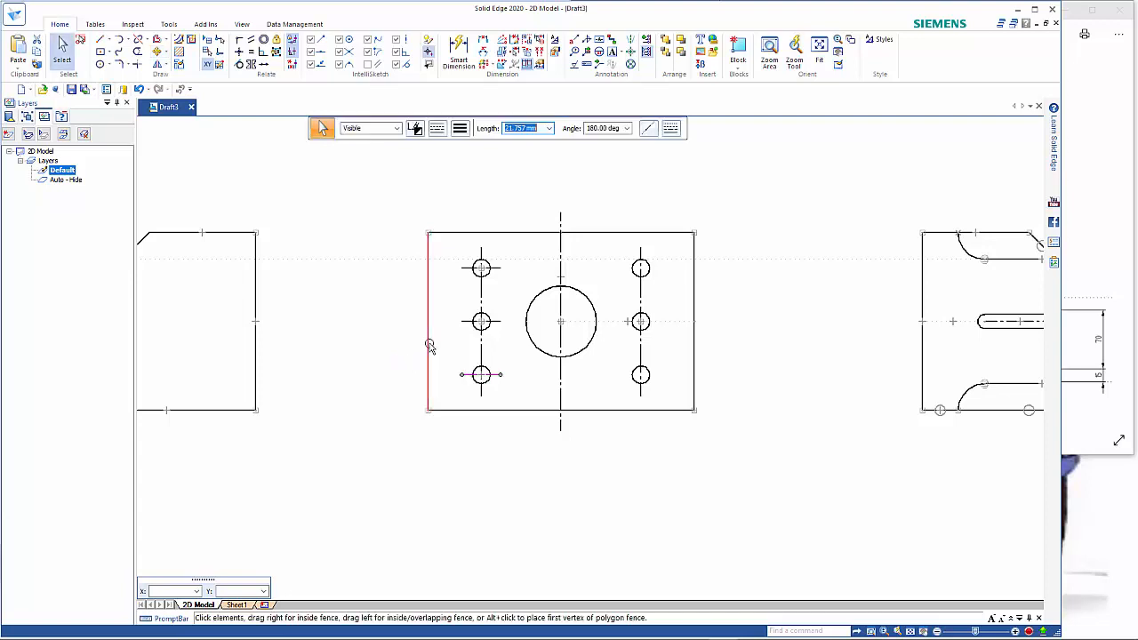
{"action": "key", "text": "Escape"}
Step: Copy the left column's three horizontal centre lines to the corresponding holes in the plate's right column
{"action": "left_click", "coordinate": [462, 379]}
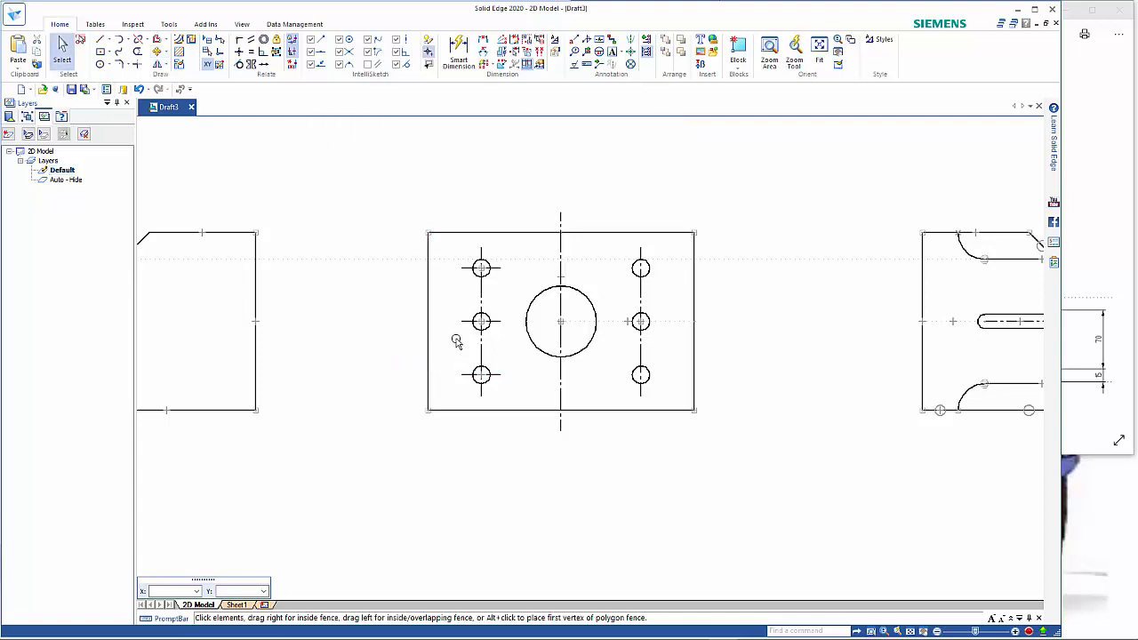
{"action": "left_click", "coordinate": [463, 321], "text": "ctrl"}
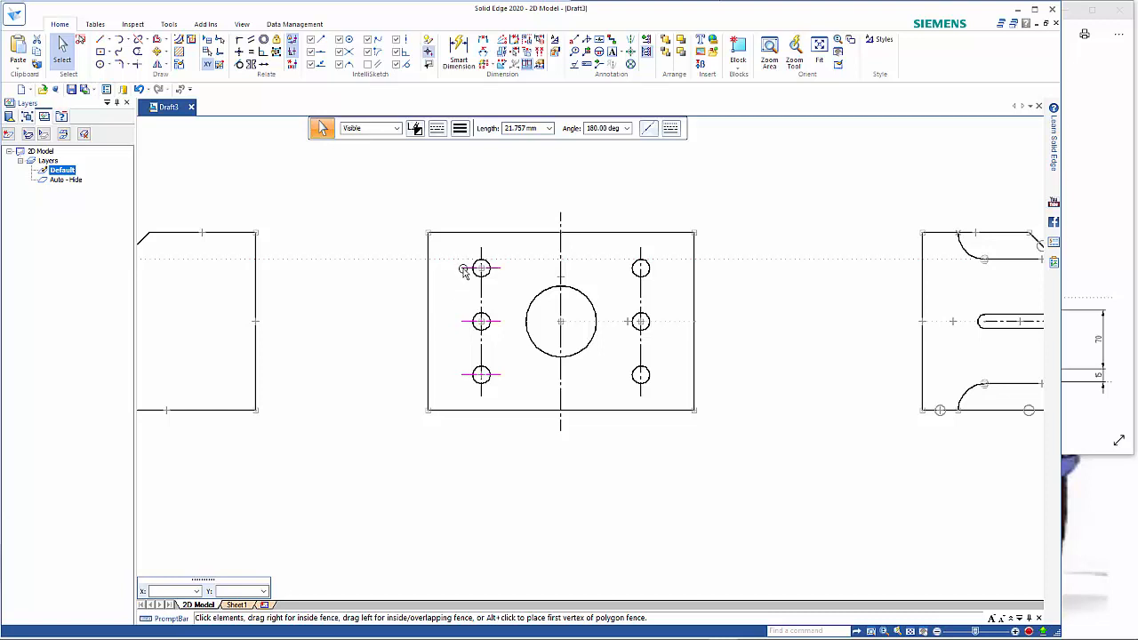
{"action": "left_click", "coordinate": [158, 54]}
{"action": "left_click", "coordinate": [503, 267]}
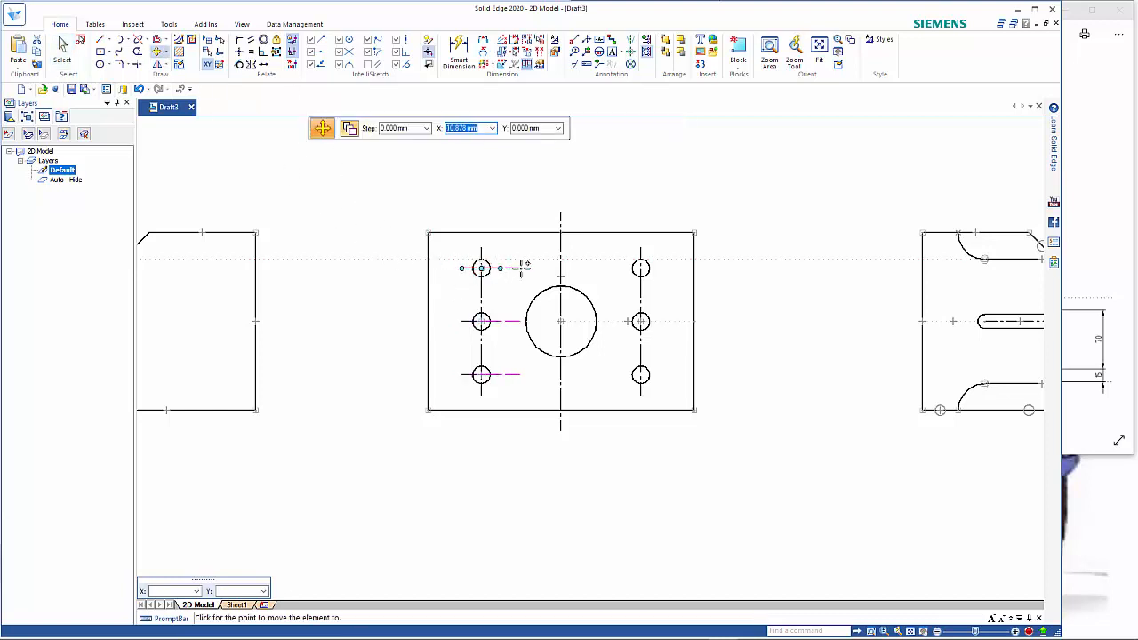
{"action": "left_click", "coordinate": [633, 306]}
{"action": "key", "text": "Escape"}
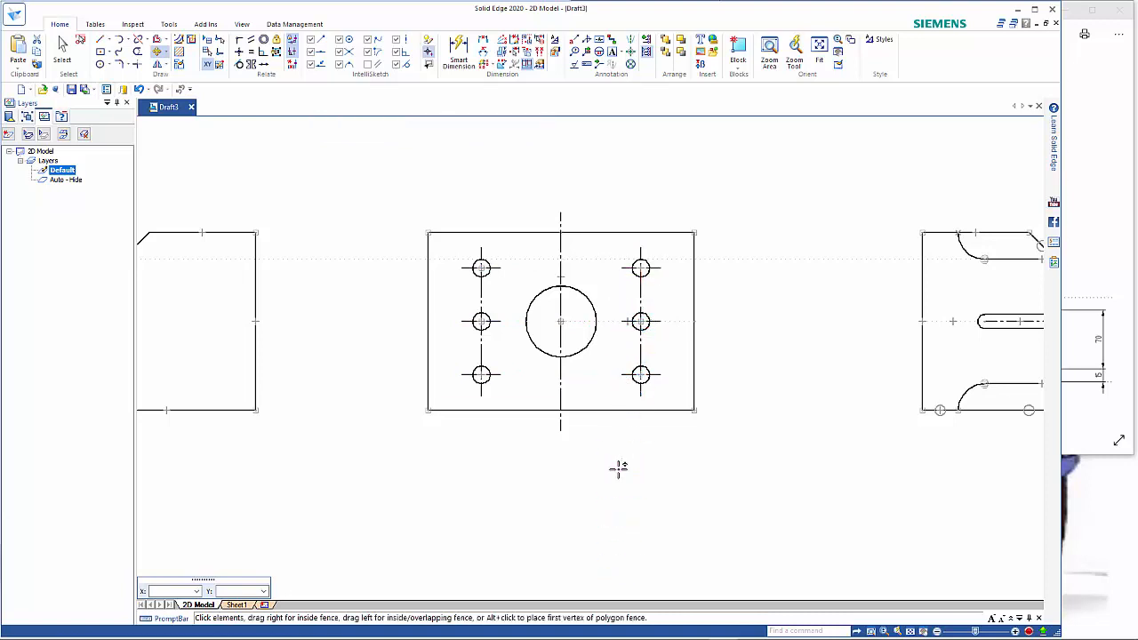
Step: Delete the short horizontal centre lines on the middle holes of both small-hole columns
{"action": "scroll", "coordinate": [618, 470], "scroll_direction": "down", "scroll_amount": 3}
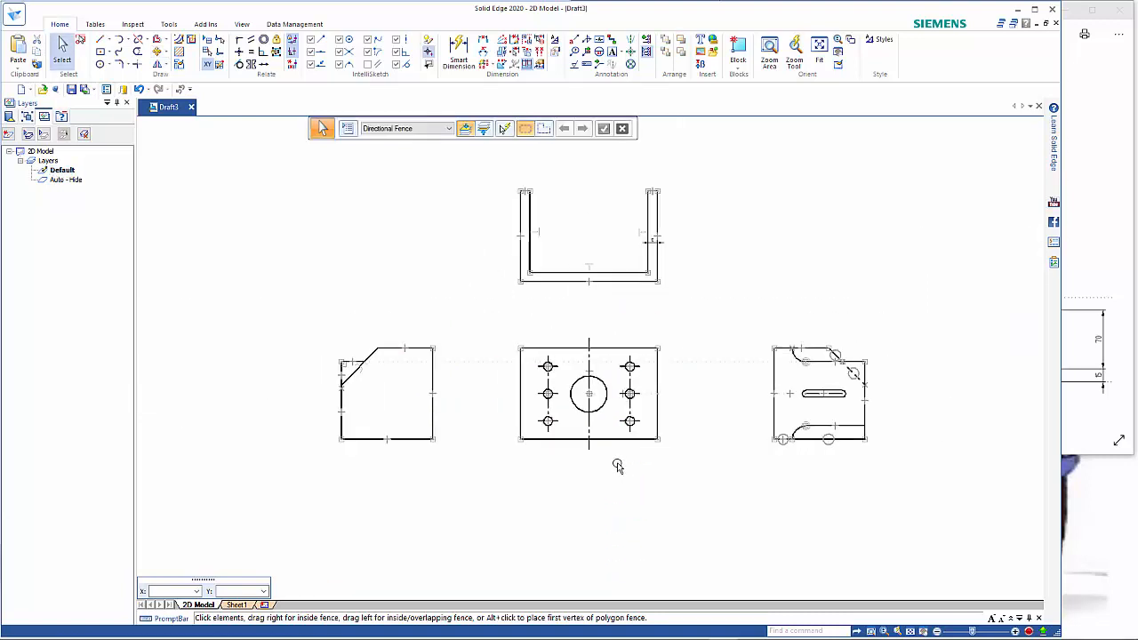
{"action": "left_click", "coordinate": [646, 397]}
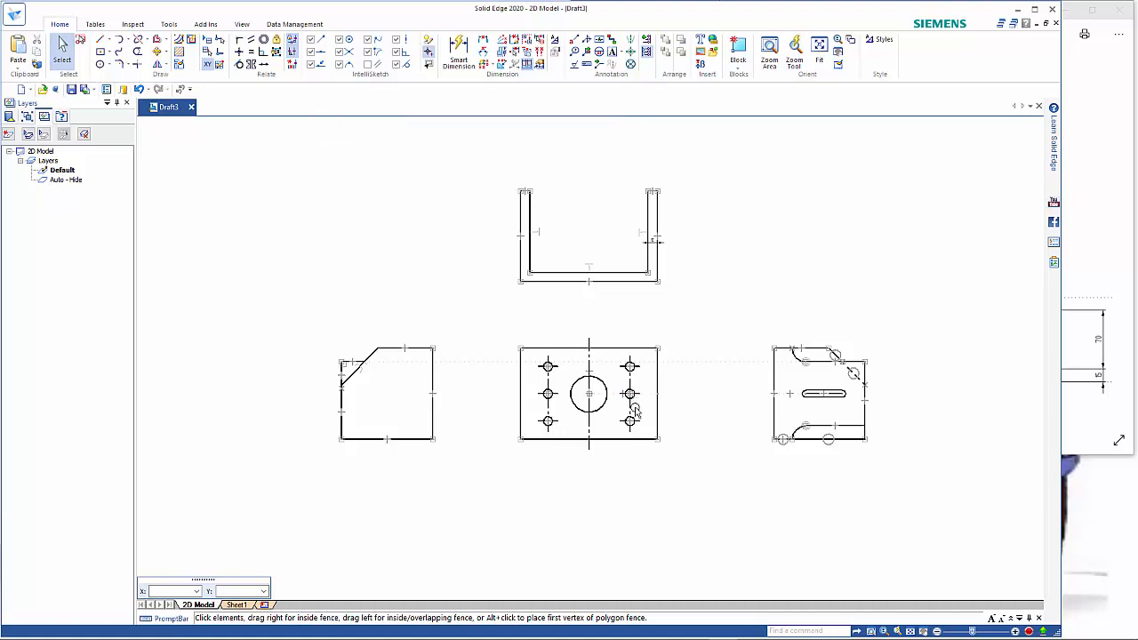
{"action": "left_click", "coordinate": [536, 396], "text": "ctrl"}
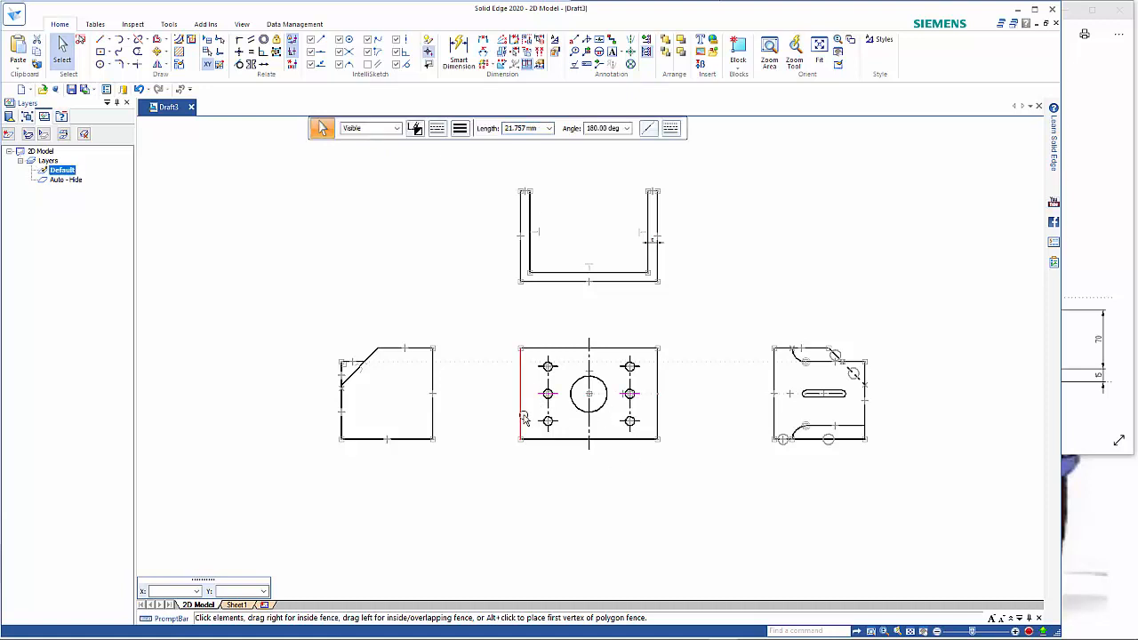
{"action": "key", "text": "Escape"}
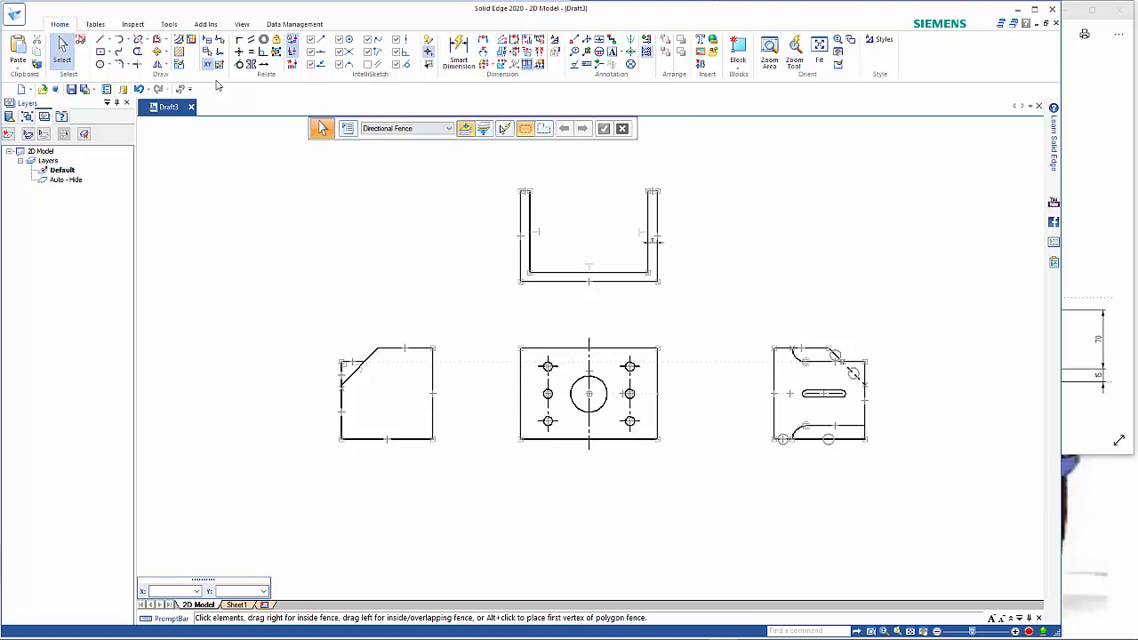
Step: Draw one horizontal dash-dot centre line through the large hole and both middle small holes, symmetric and extending past the plate's side edges
{"action": "left_click", "coordinate": [100, 40]}
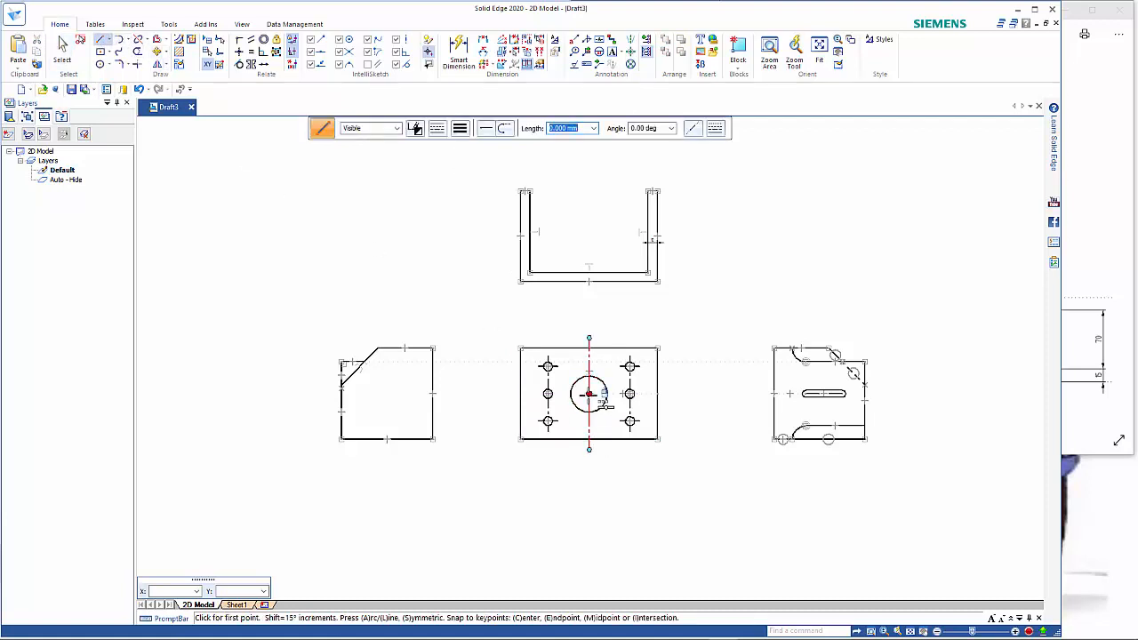
{"action": "left_click", "coordinate": [588, 392]}
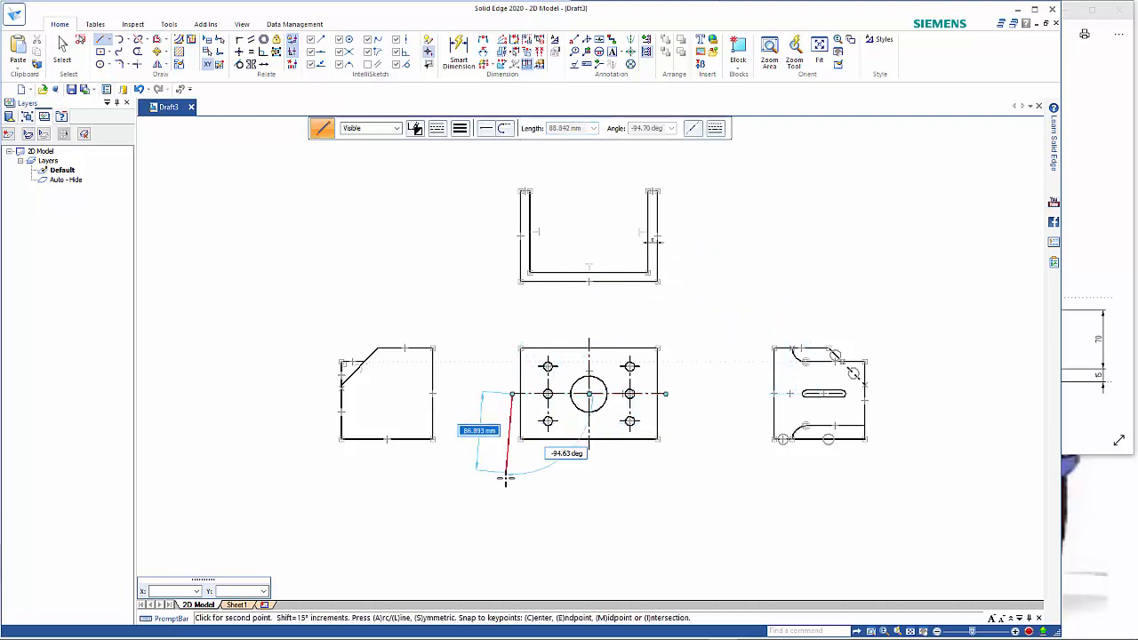
{"action": "key", "text": "Escape"}
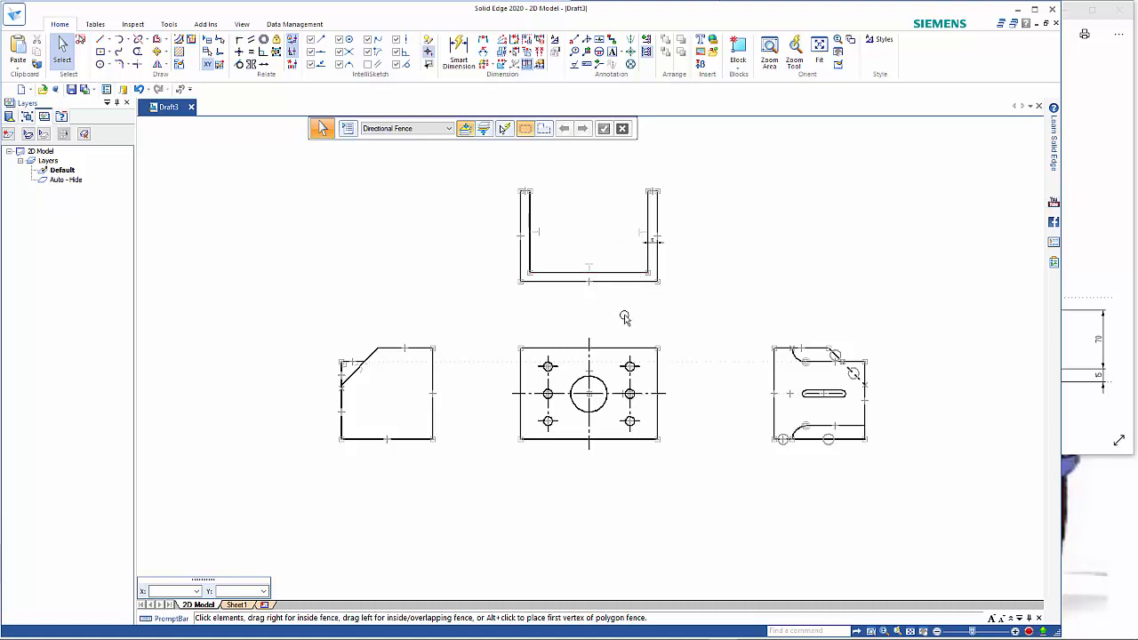
Step: Draw two vertical dash-dot centre lines about 22 mm long across the upper view's base, aligned with the right and left hole columns
{"action": "scroll", "coordinate": [624, 314], "scroll_direction": "up", "scroll_amount": 3}
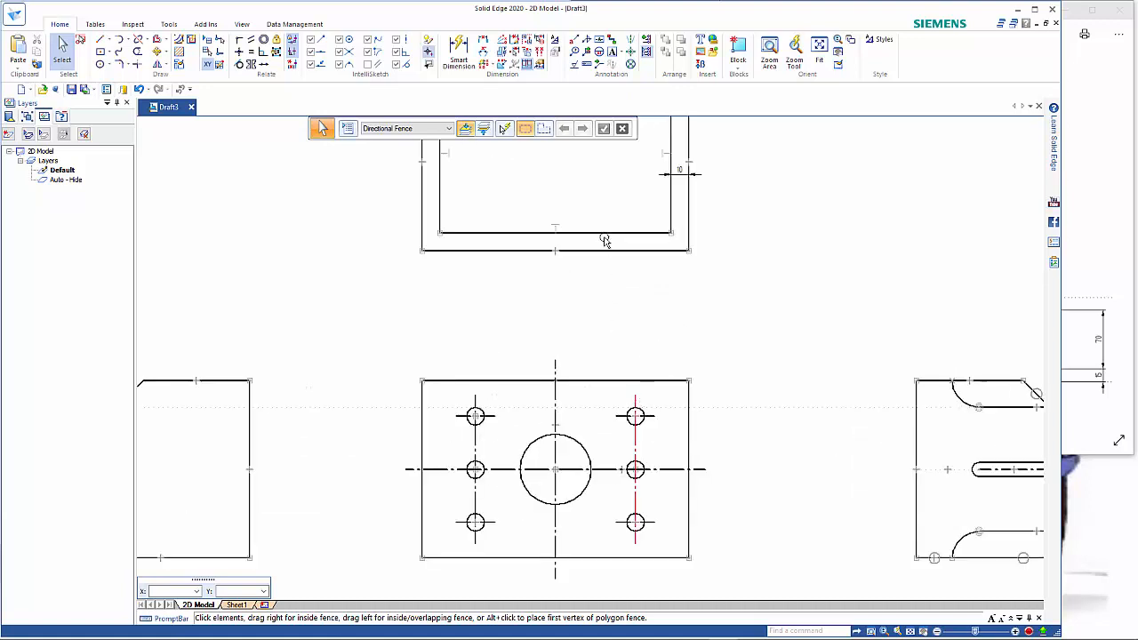
{"action": "key", "text": "l"}
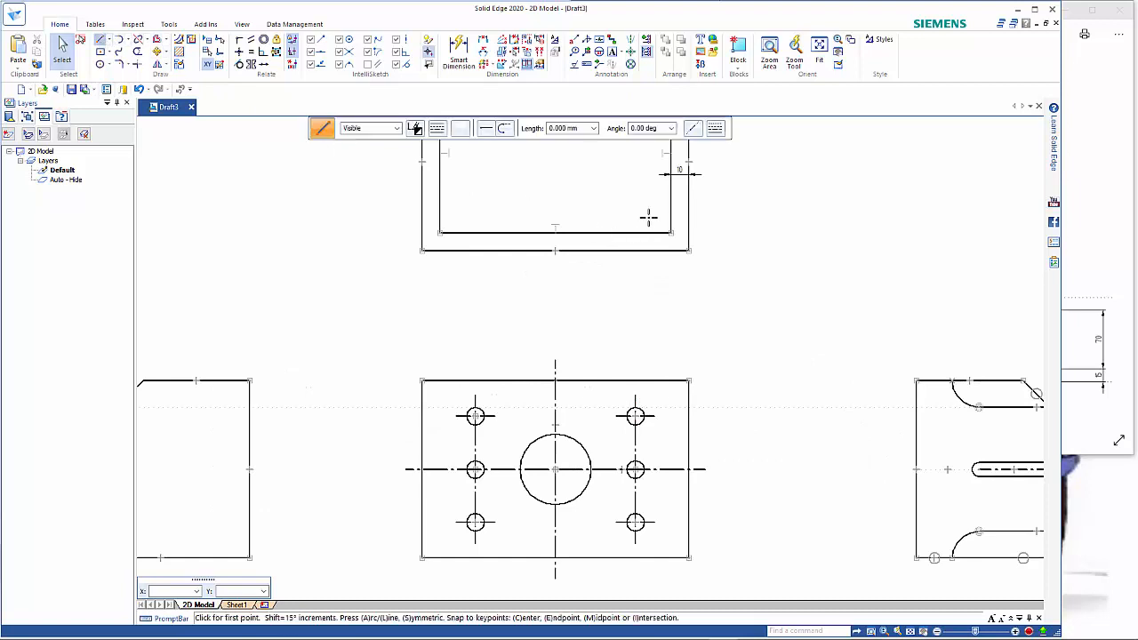
{"action": "left_click", "coordinate": [635, 259]}
{"action": "left_click", "coordinate": [634, 221]}
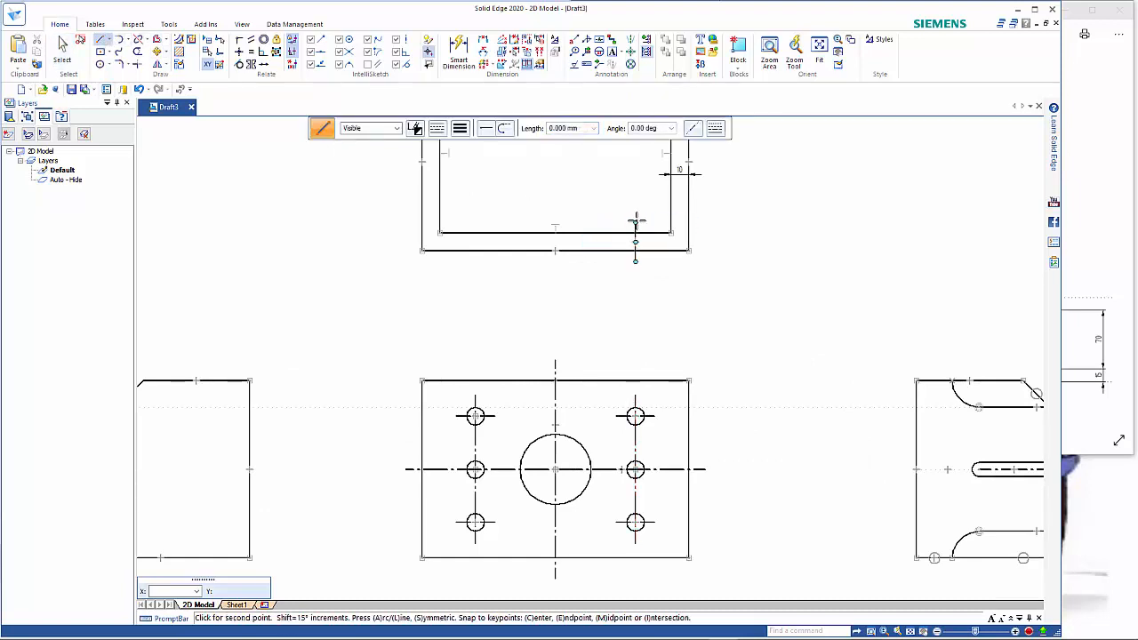
{"action": "left_click", "coordinate": [475, 259]}
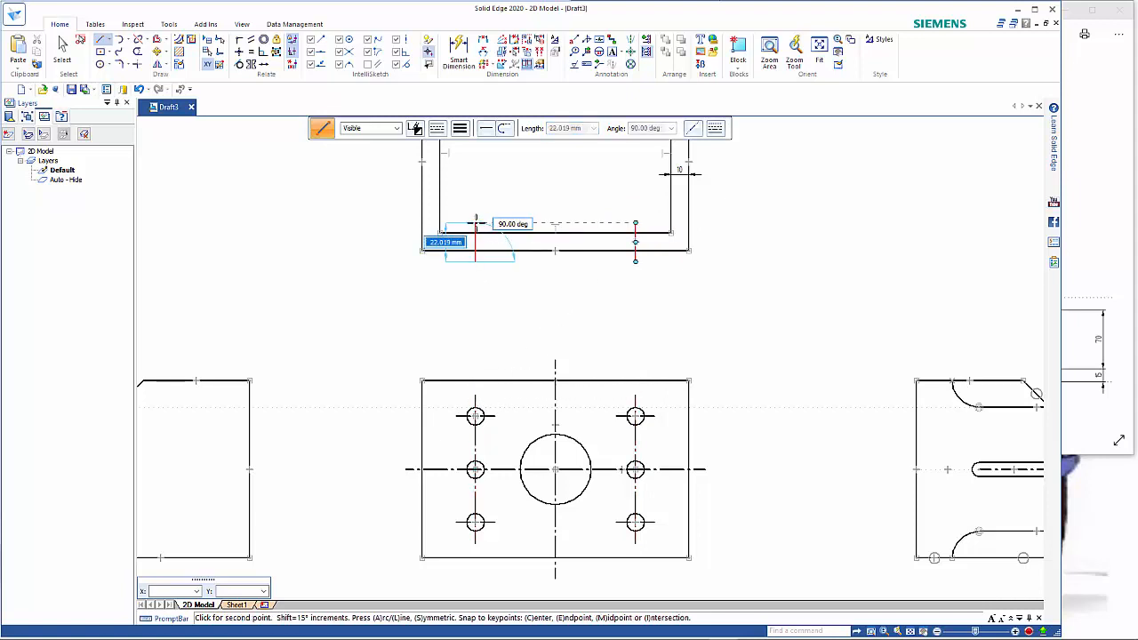
{"action": "left_click", "coordinate": [476, 223]}
{"action": "key", "text": "Escape"}
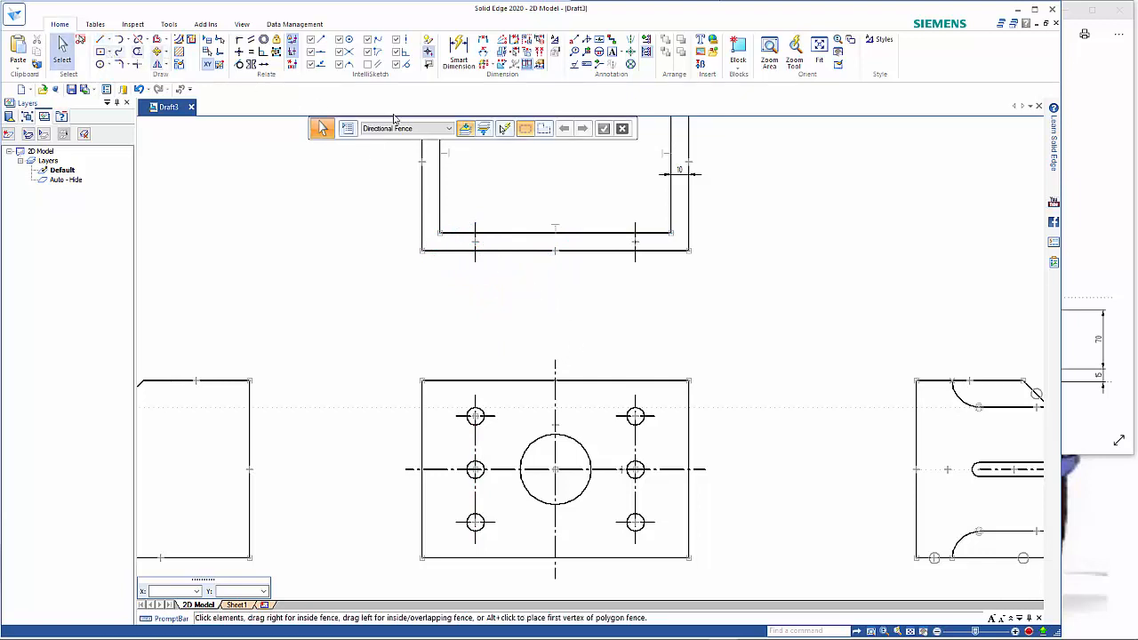
Step: Draw two vertical dashed hidden-edge lines across the upper view's base, aligned with the sides of the left column's holes
{"action": "left_click", "coordinate": [101, 39]}
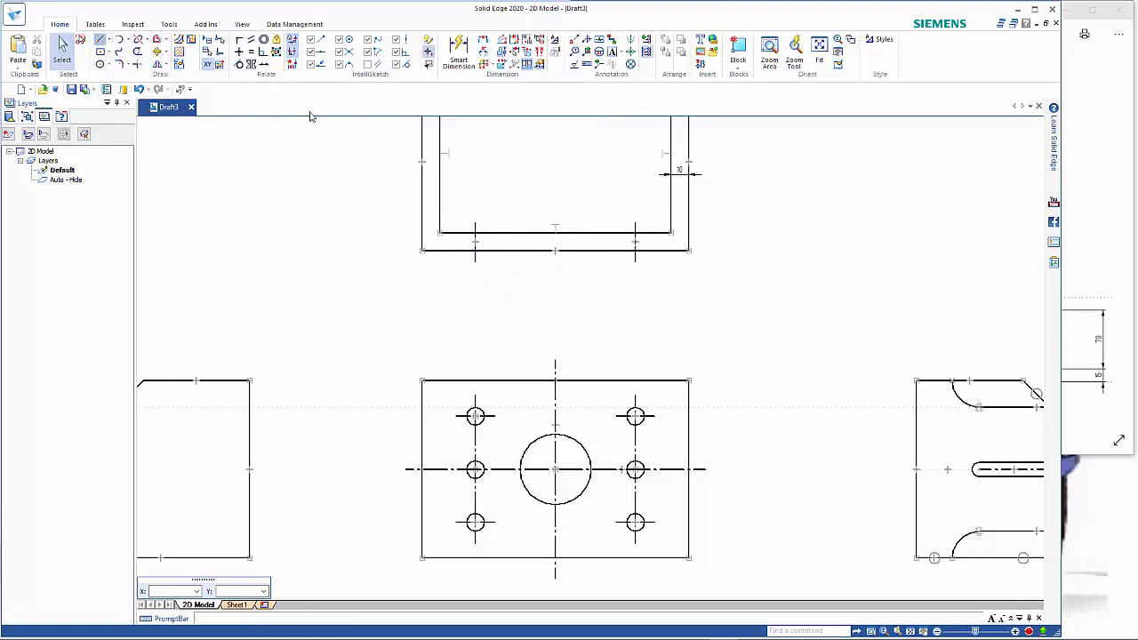
{"action": "left_click", "coordinate": [437, 129]}
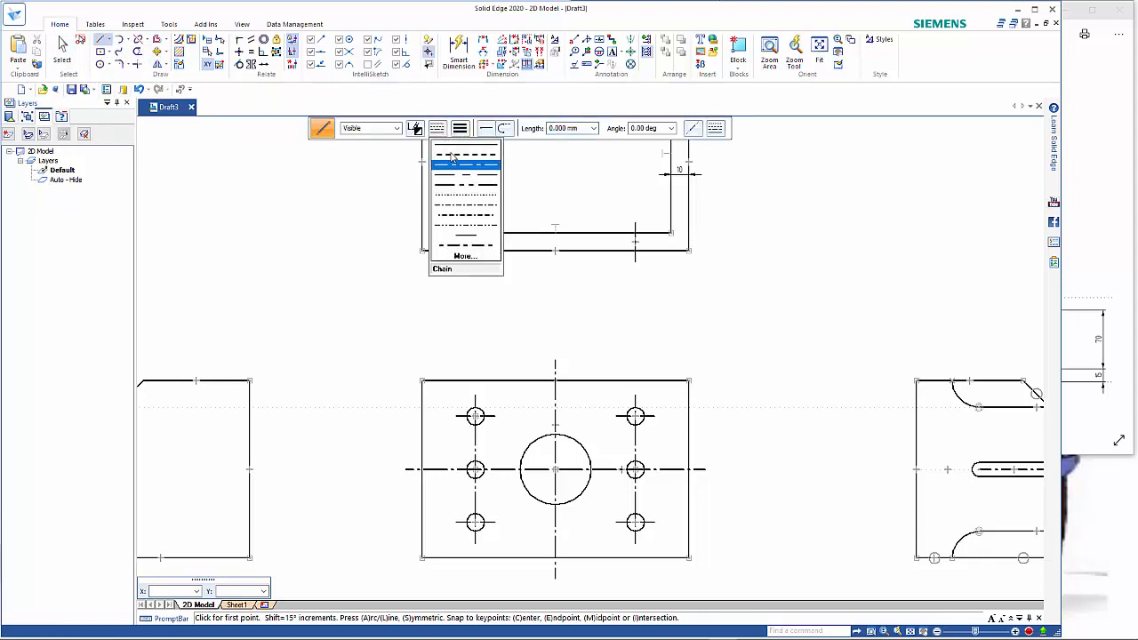
{"action": "left_click", "coordinate": [455, 160]}
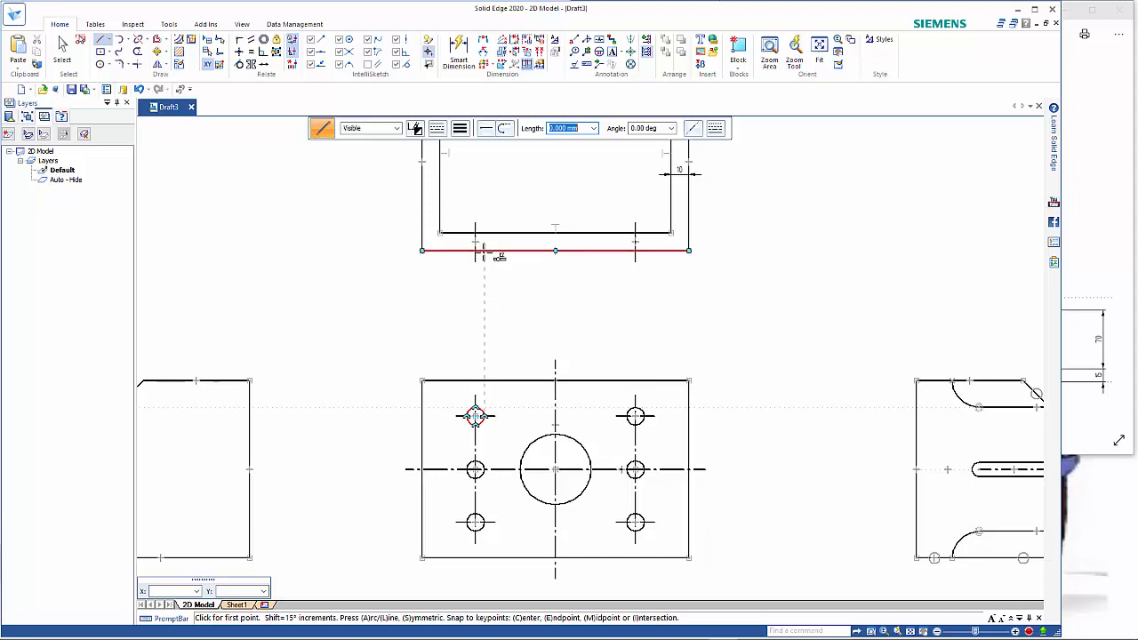
{"action": "left_click", "coordinate": [484, 251]}
{"action": "left_click", "coordinate": [484, 233]}
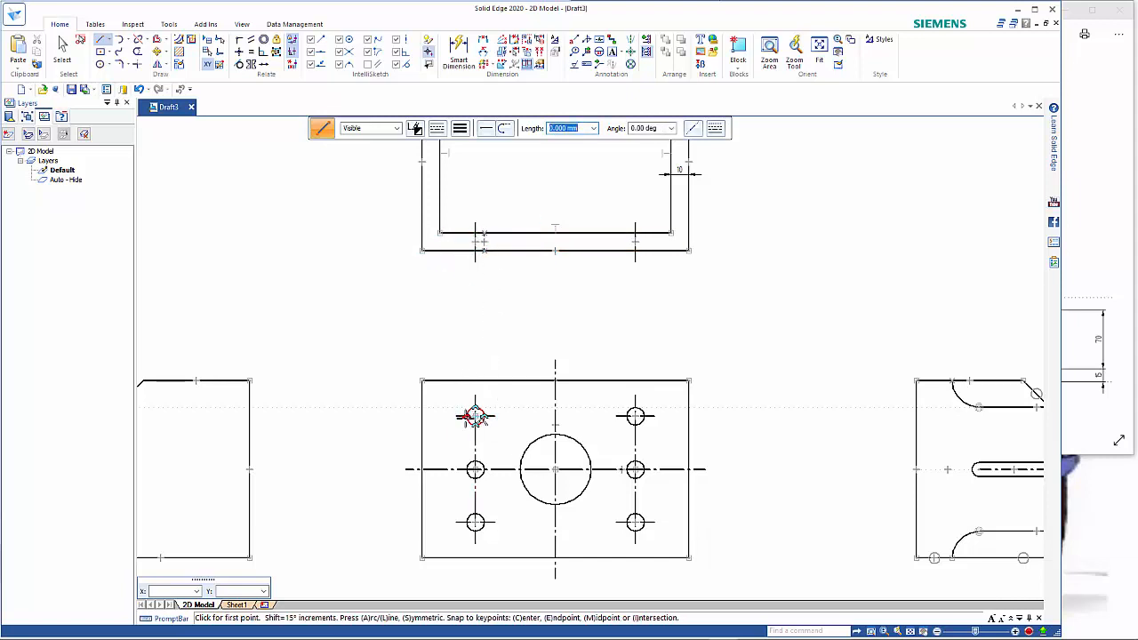
{"action": "scroll", "coordinate": [464, 240], "scroll_direction": "up", "scroll_amount": 2}
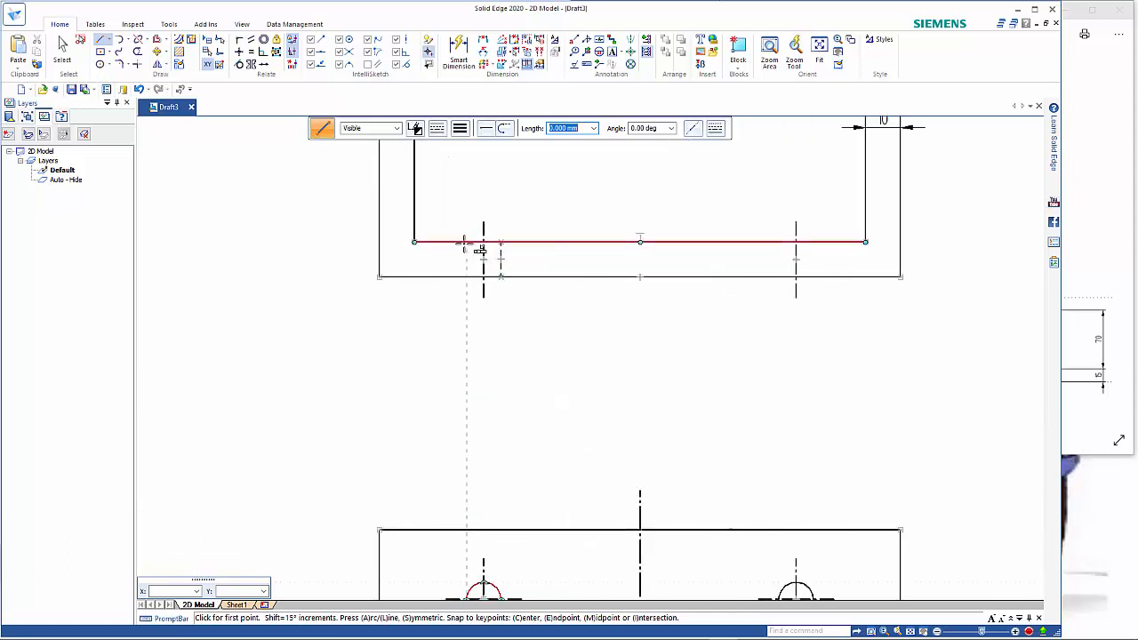
{"action": "left_click", "coordinate": [466, 242]}
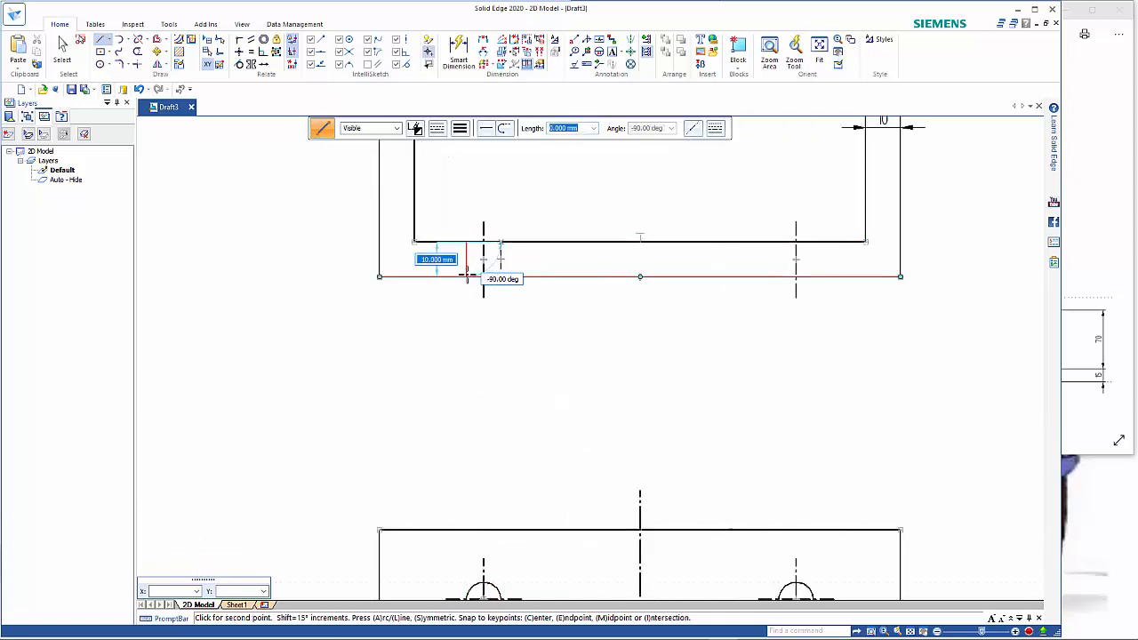
{"action": "left_click", "coordinate": [466, 277]}
{"action": "right_click", "coordinate": [526, 318]}
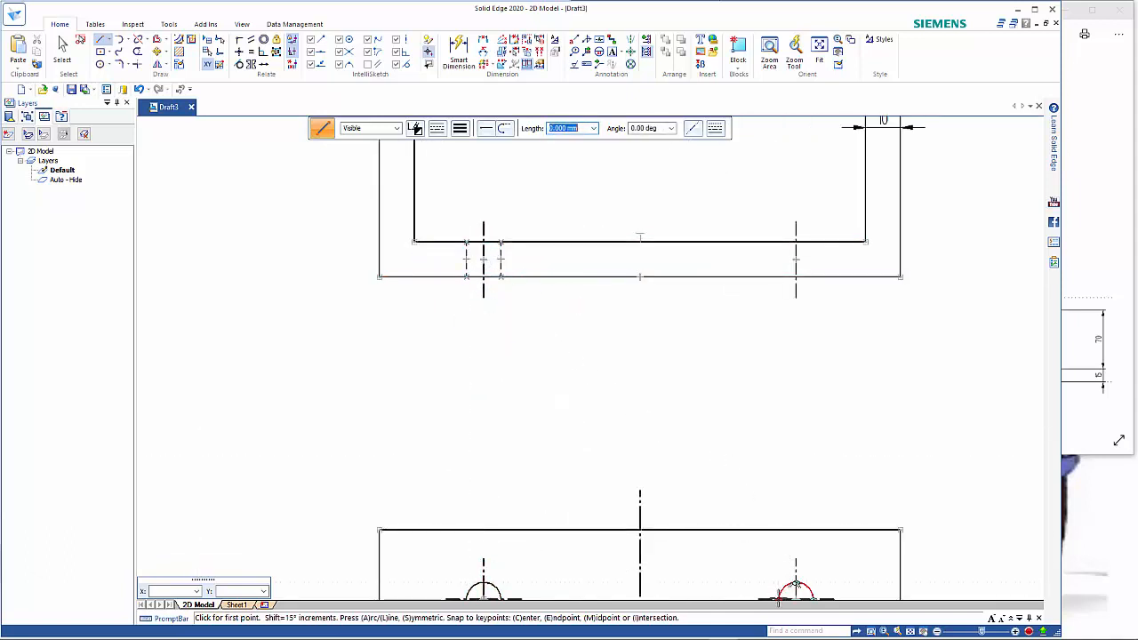
Step: Draw the two dashed hidden-edge lines across the upper view's base for the right column's holes
{"action": "left_click", "coordinate": [814, 243]}
{"action": "left_click", "coordinate": [814, 276]}
{"action": "right_click", "coordinate": [826, 347]}
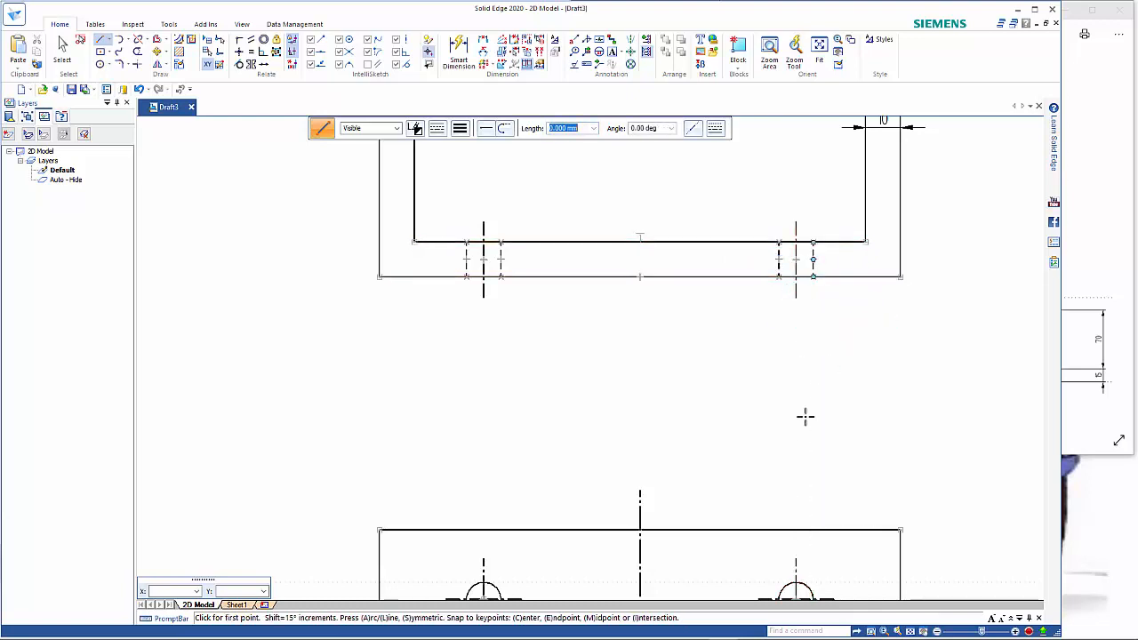
Step: Draw a solid horizontal line across the upper view's left upright, 40 mm below its top outer corner, using that corner as grid origin
{"action": "scroll", "coordinate": [785, 430], "scroll_direction": "down", "scroll_amount": 3}
{"action": "middle_click_drag", "start_coordinate": [861, 424], "coordinate": [803, 388]}
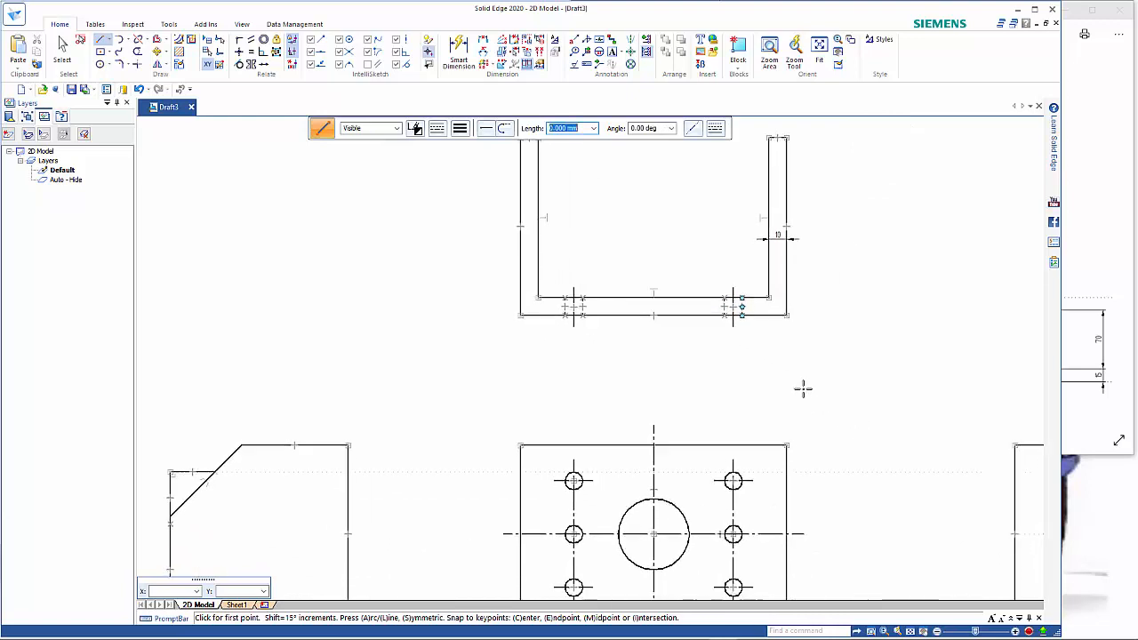
{"action": "scroll", "coordinate": [798, 400], "scroll_direction": "down", "scroll_amount": 2}
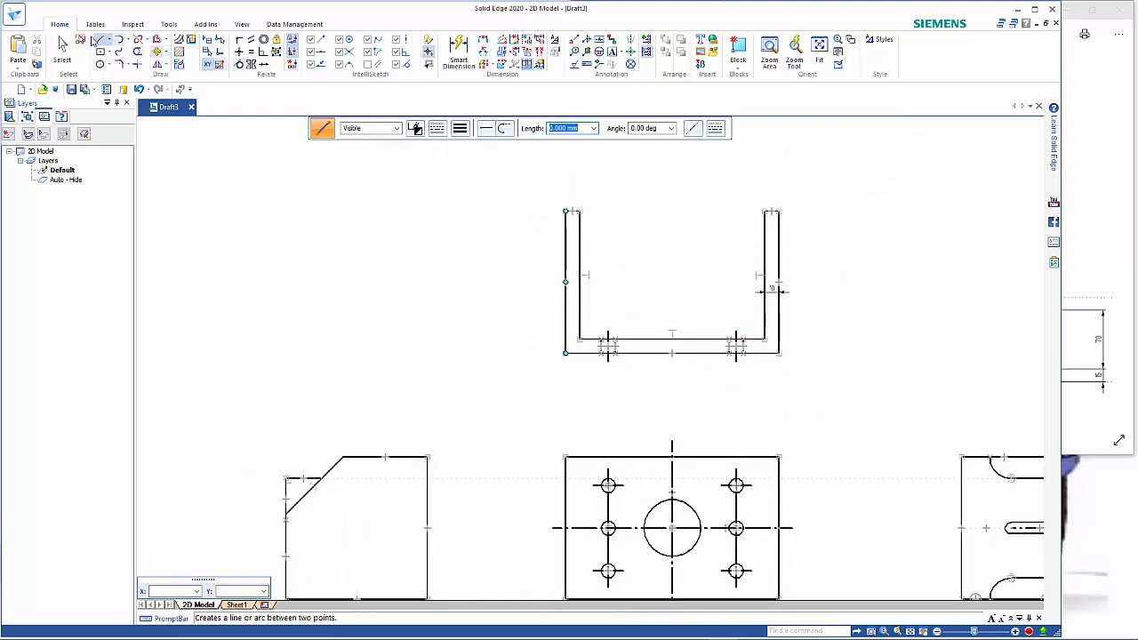
{"action": "left_click", "coordinate": [437, 129]}
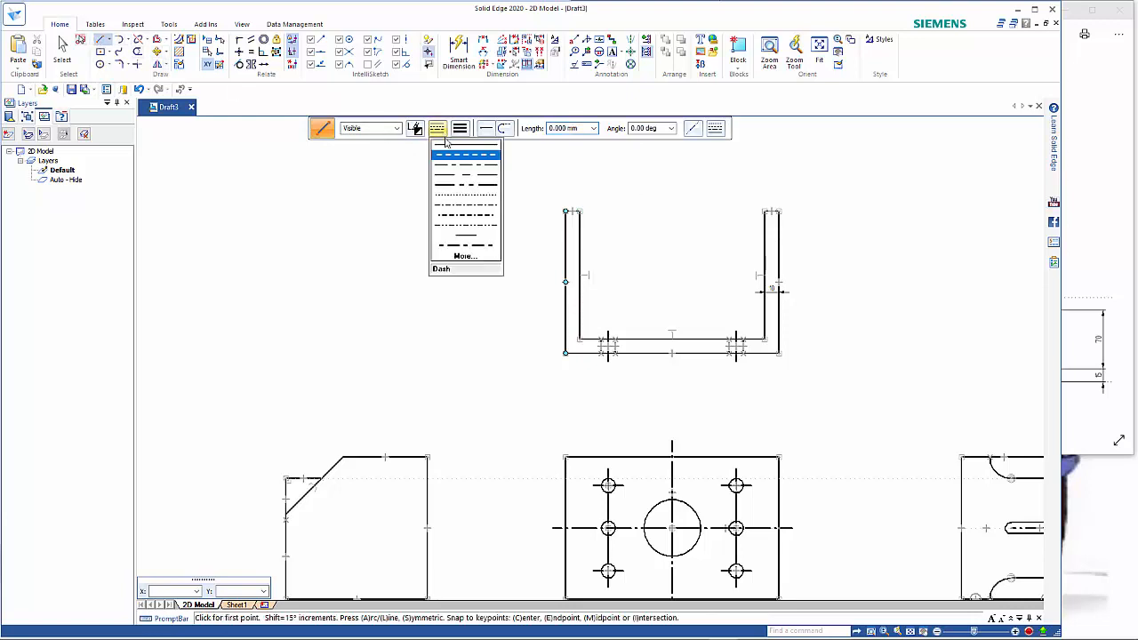
{"action": "left_click", "coordinate": [454, 144]}
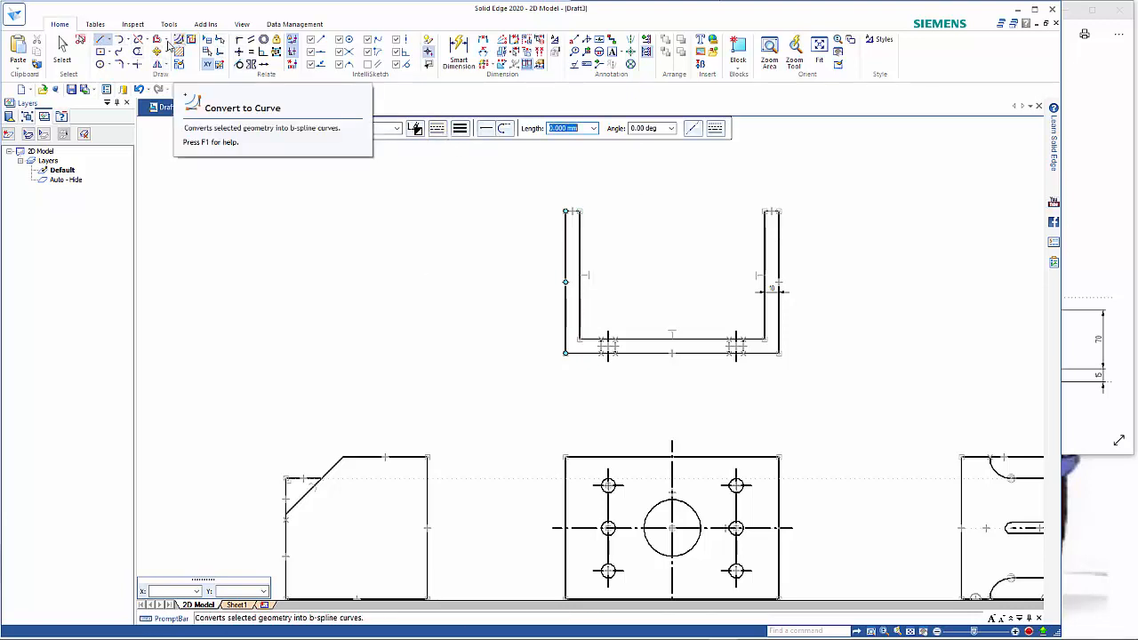
{"action": "left_click", "coordinate": [213, 41]}
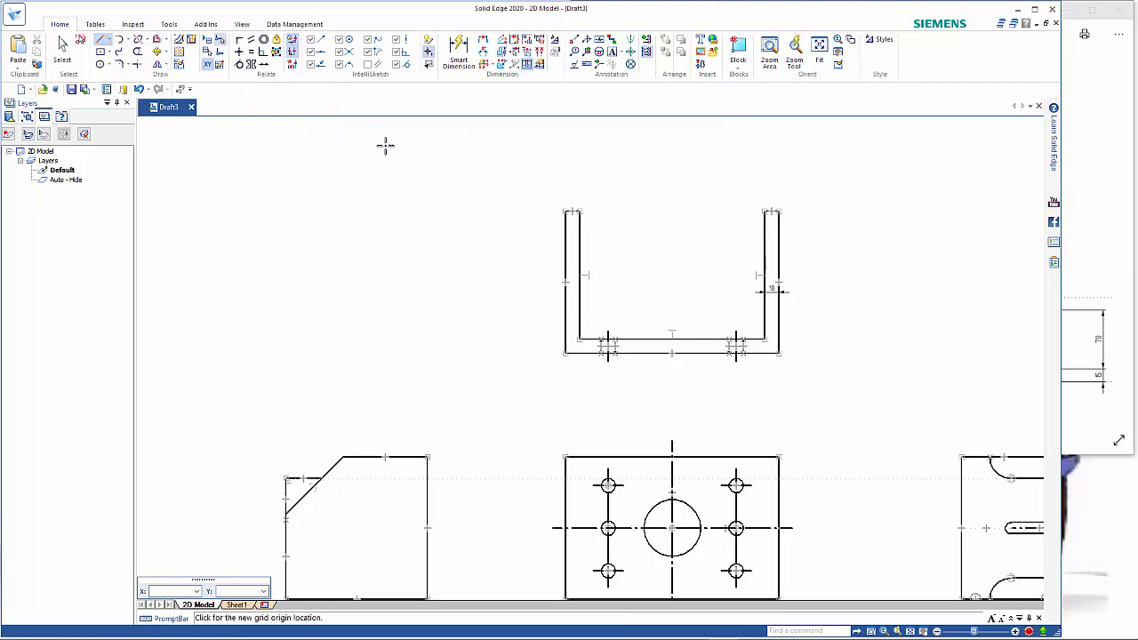
{"action": "left_click", "coordinate": [567, 212]}
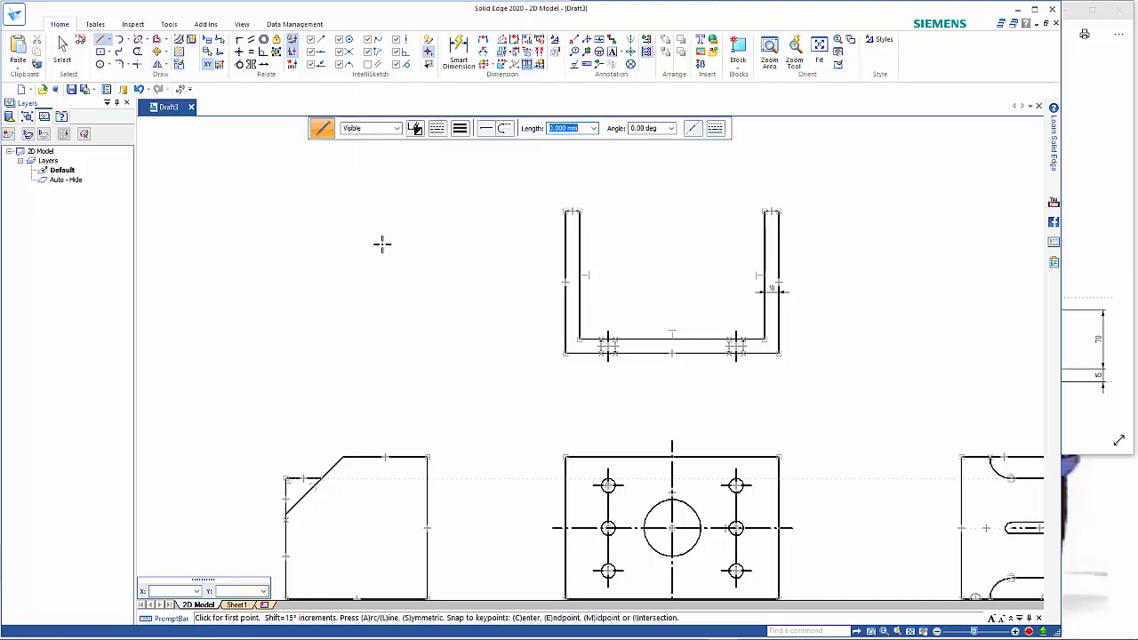
{"action": "key", "text": "x"}
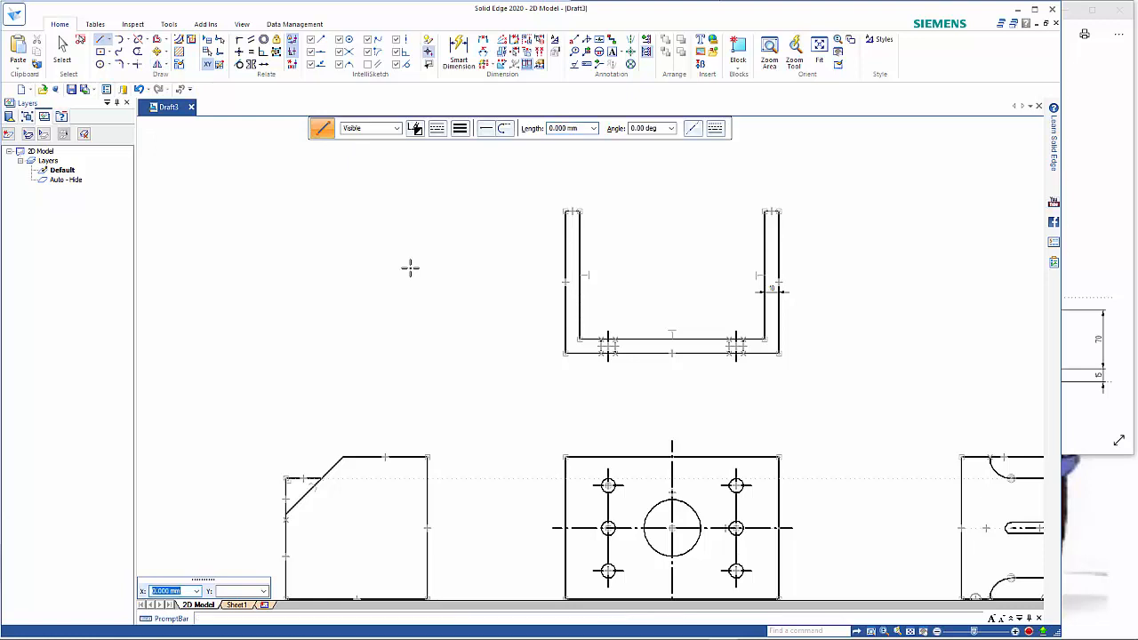
{"action": "key", "text": "Tab"}
{"action": "type", "text": "40"}
{"action": "key", "text": "Return"}
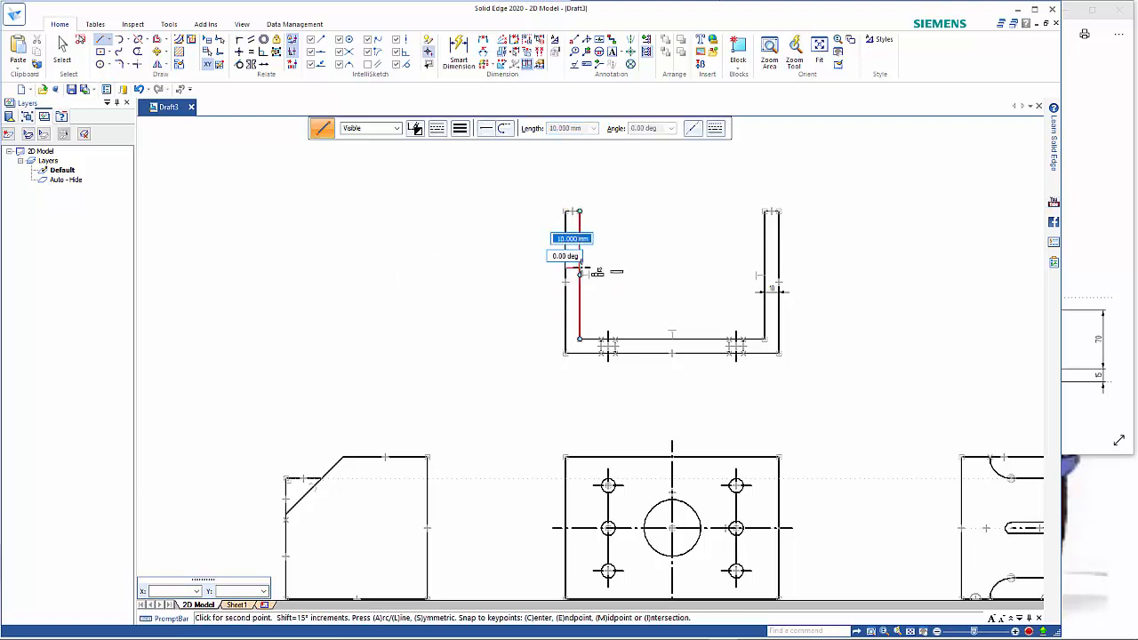
{"action": "left_click", "coordinate": [580, 268]}
{"action": "right_click", "coordinate": [639, 304]}
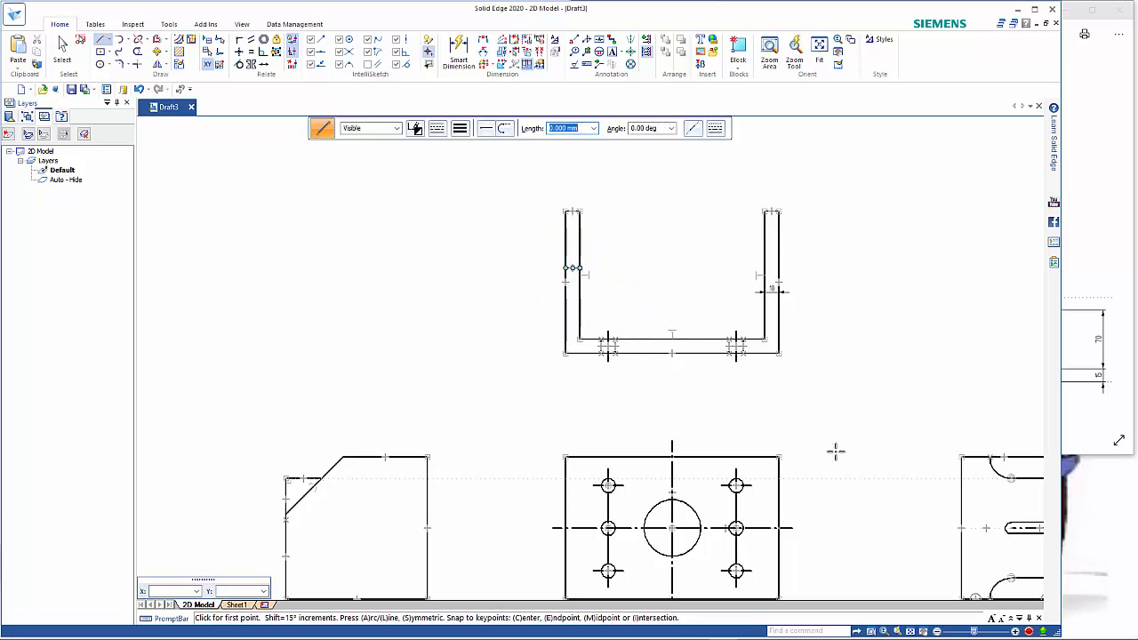
Step: Draw a solid horizontal line across the upper view's right upright, 20 mm above its bottom outer corner, using that corner as grid origin
{"action": "middle_click_drag", "start_coordinate": [830, 414], "coordinate": [725, 353]}
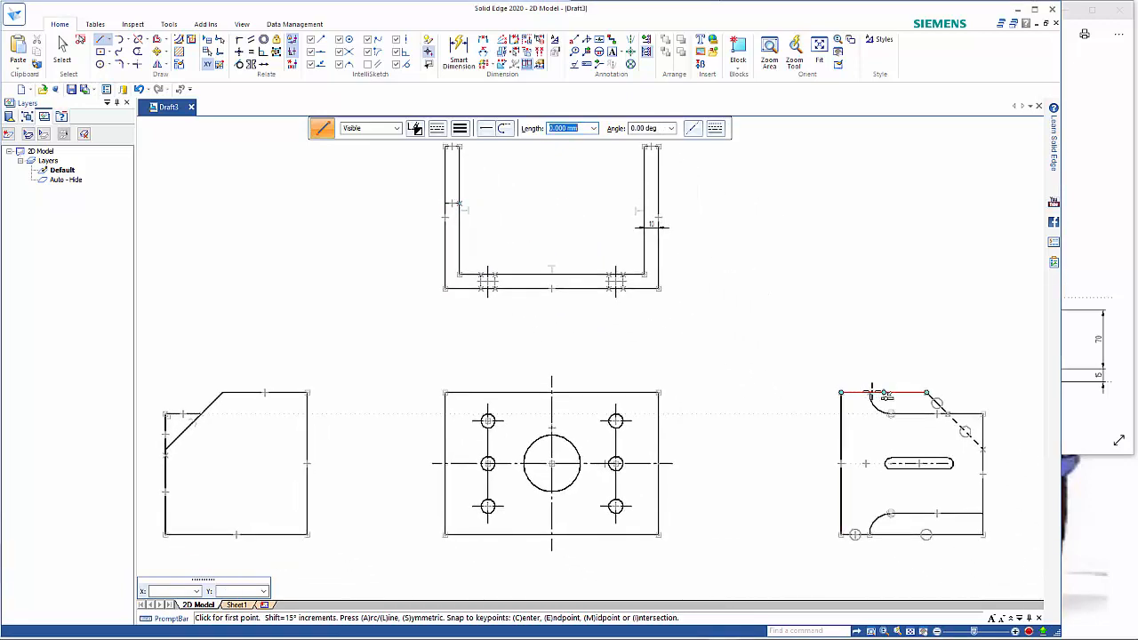
{"action": "left_click", "coordinate": [219, 42]}
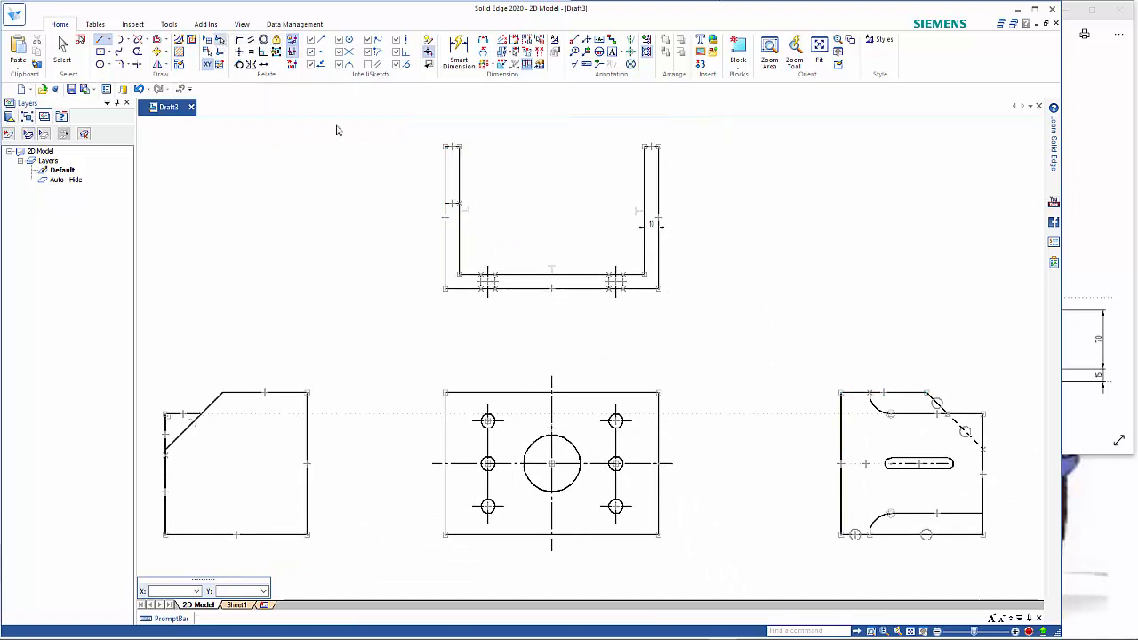
{"action": "left_click", "coordinate": [658, 288]}
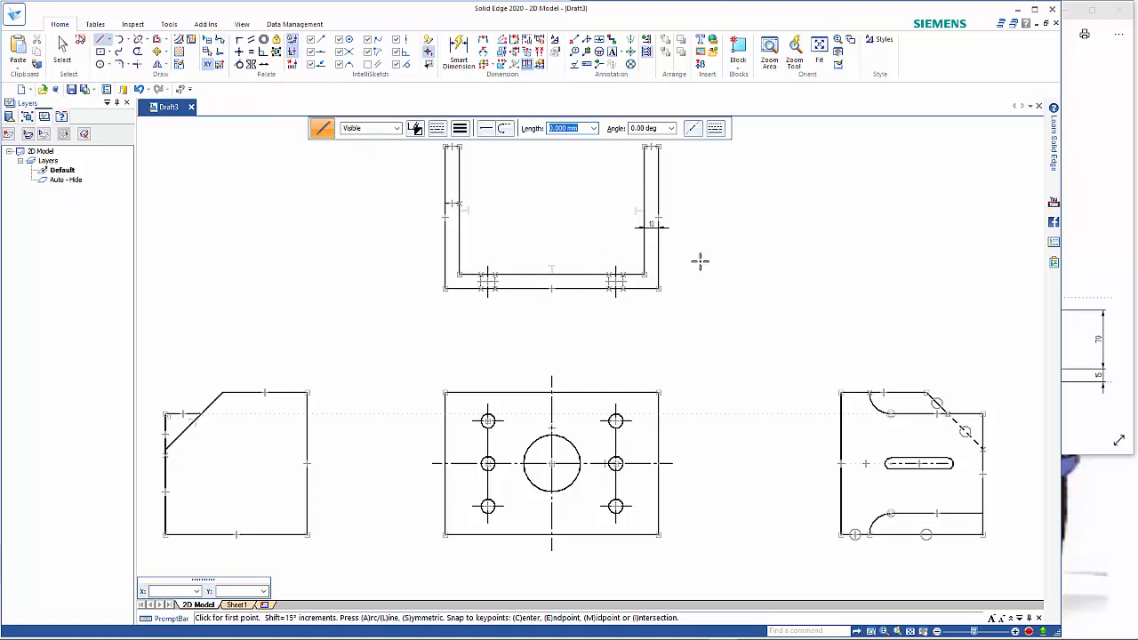
{"action": "type", "text": "x"}
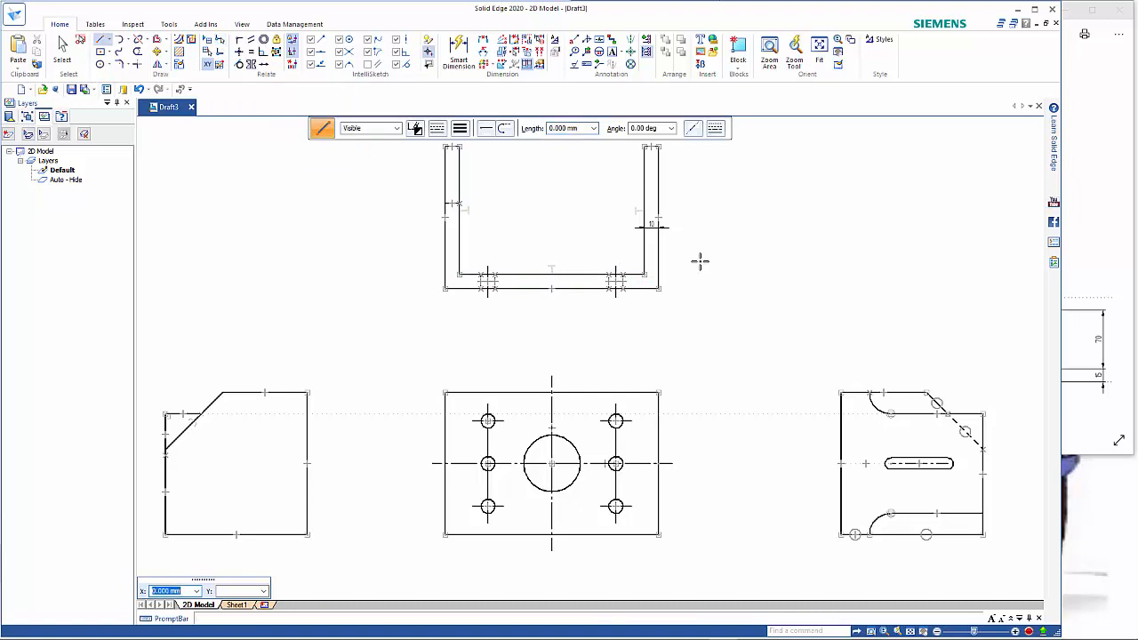
{"action": "type", "text": "0"}
{"action": "key", "text": "Tab"}
{"action": "key", "text": "Return"}
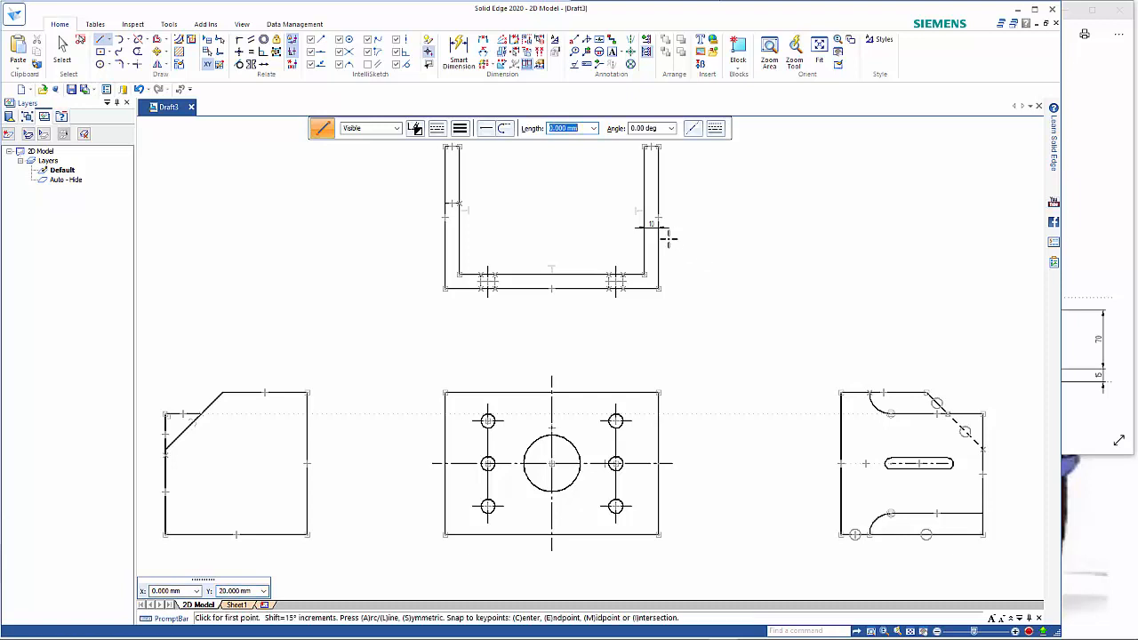
{"action": "left_click", "coordinate": [658, 245]}
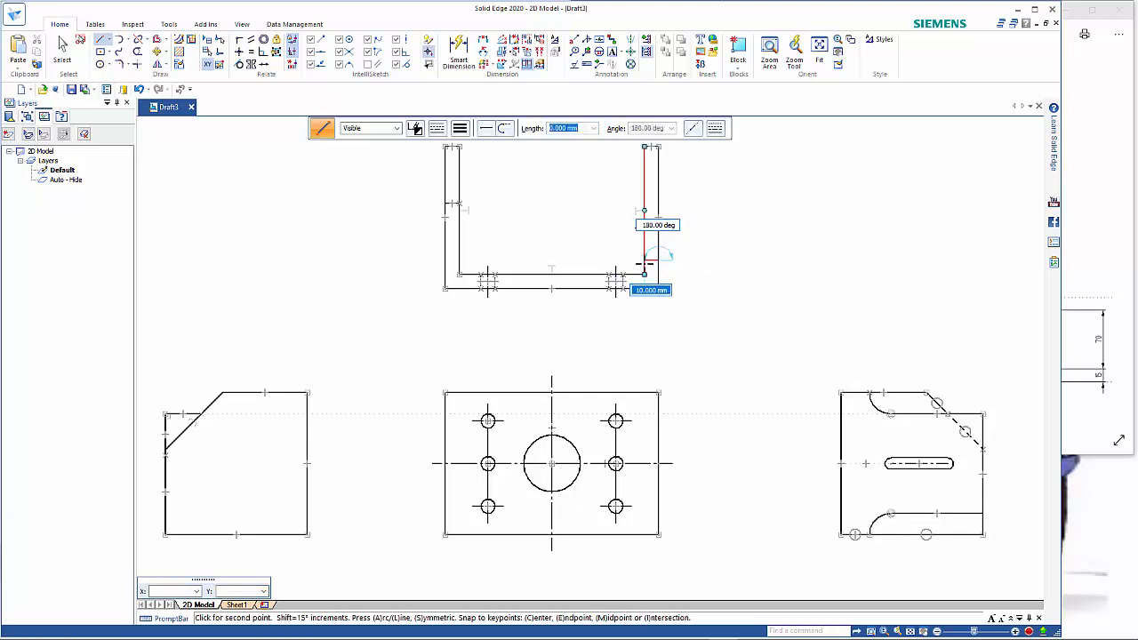
{"action": "left_click", "coordinate": [644, 260]}
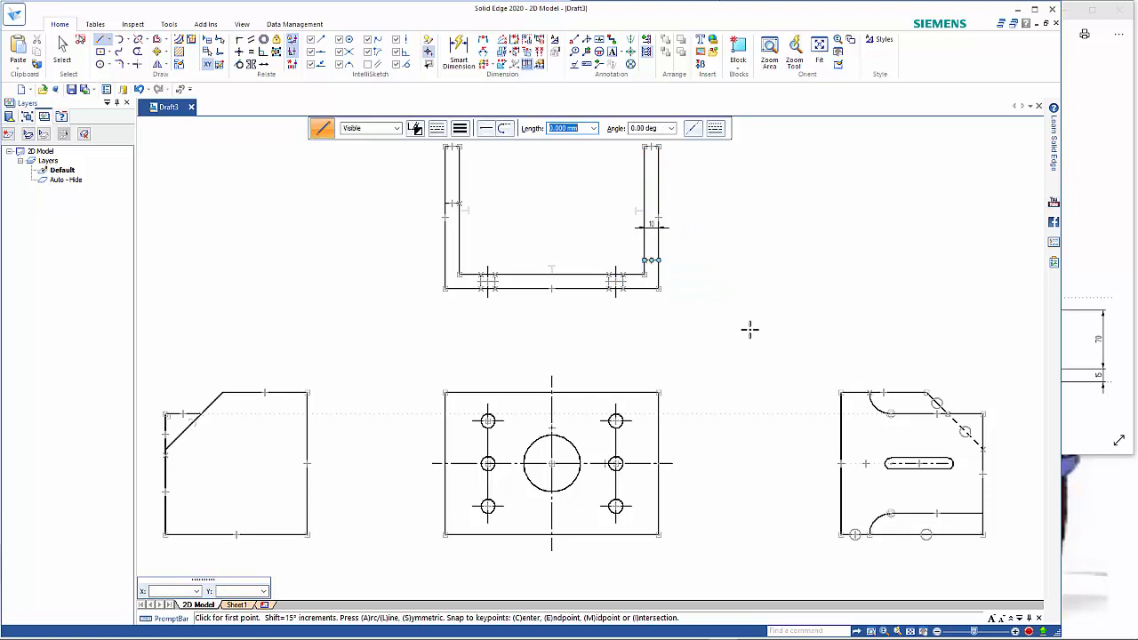
{"action": "key", "text": "Escape"}
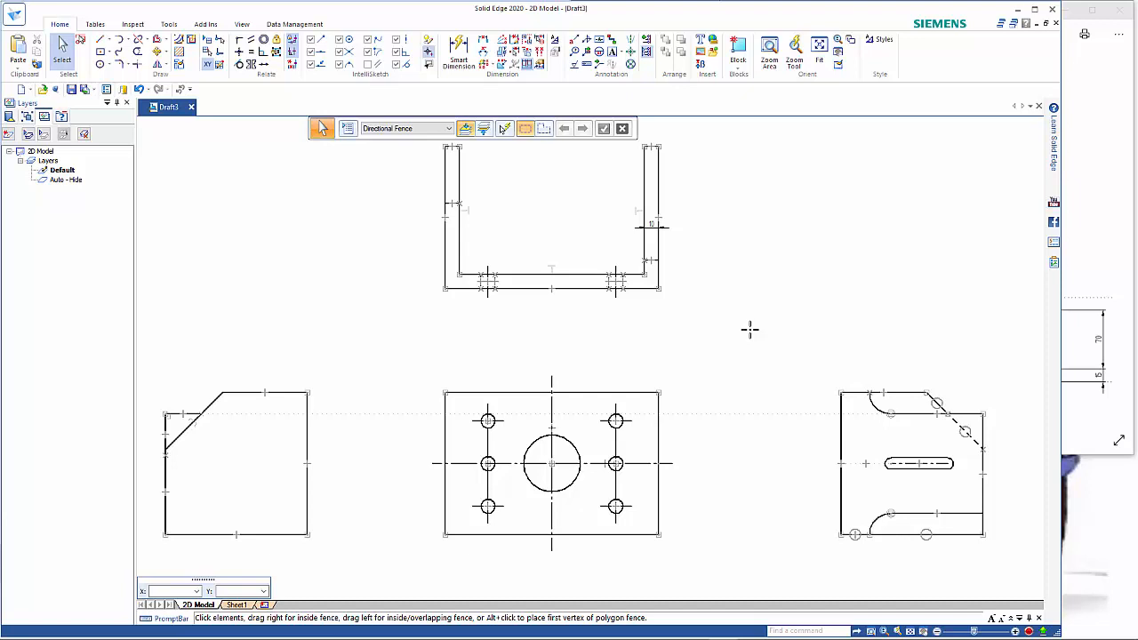
Step: Create a new layer named CL's
{"action": "scroll", "coordinate": [750, 330], "scroll_direction": "down", "scroll_amount": 2}
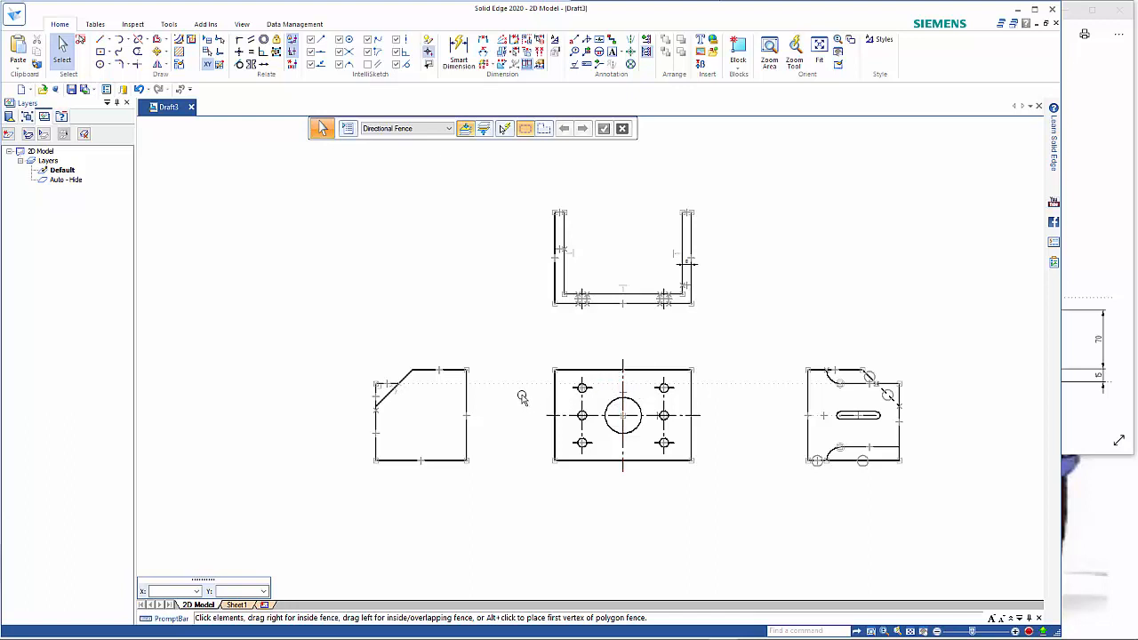
{"action": "left_click", "coordinate": [8, 133]}
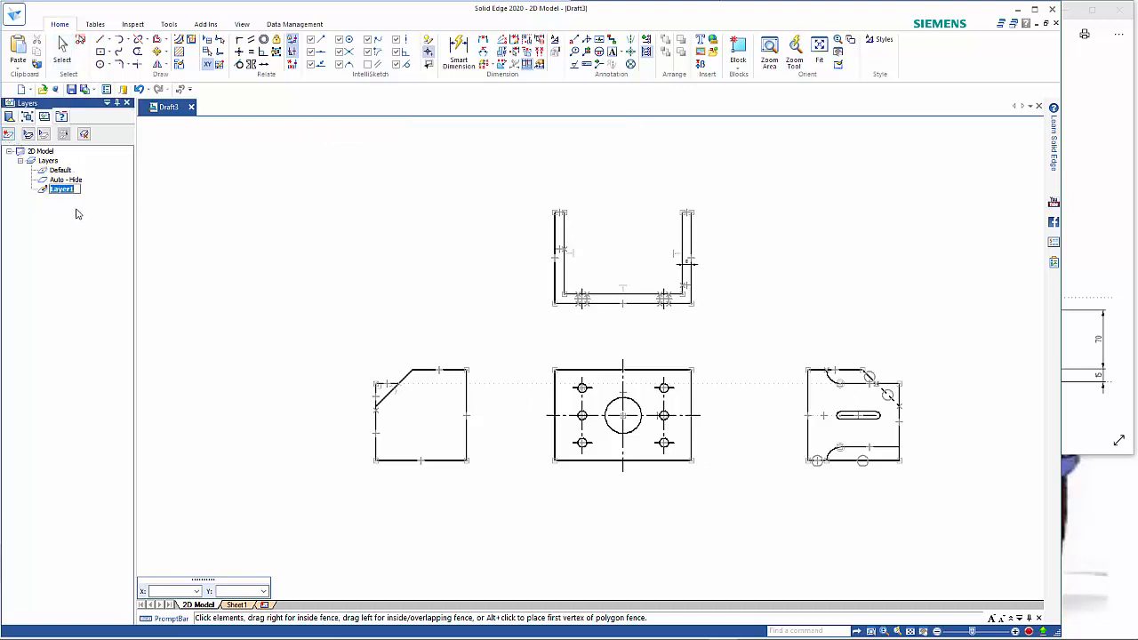
{"action": "type", "text": "CL's"}
{"action": "key", "text": "Return"}
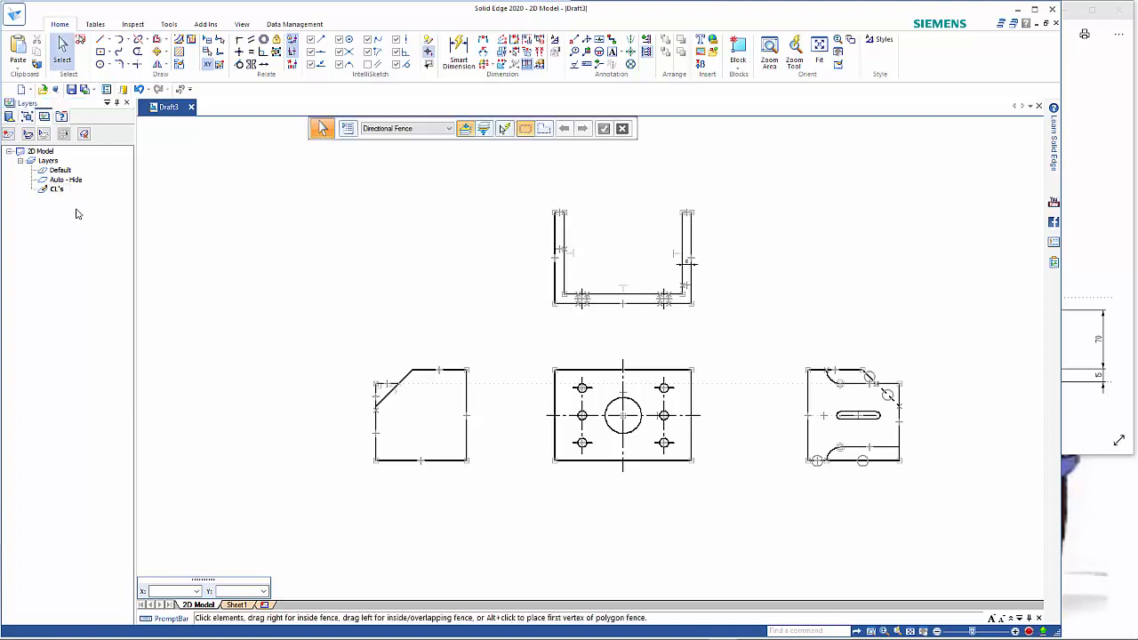
Step: Smart-select all centre lines matching the plate's horizontal one by element type, color and line type, and move them to layer CL's
{"action": "left_click", "coordinate": [504, 130]}
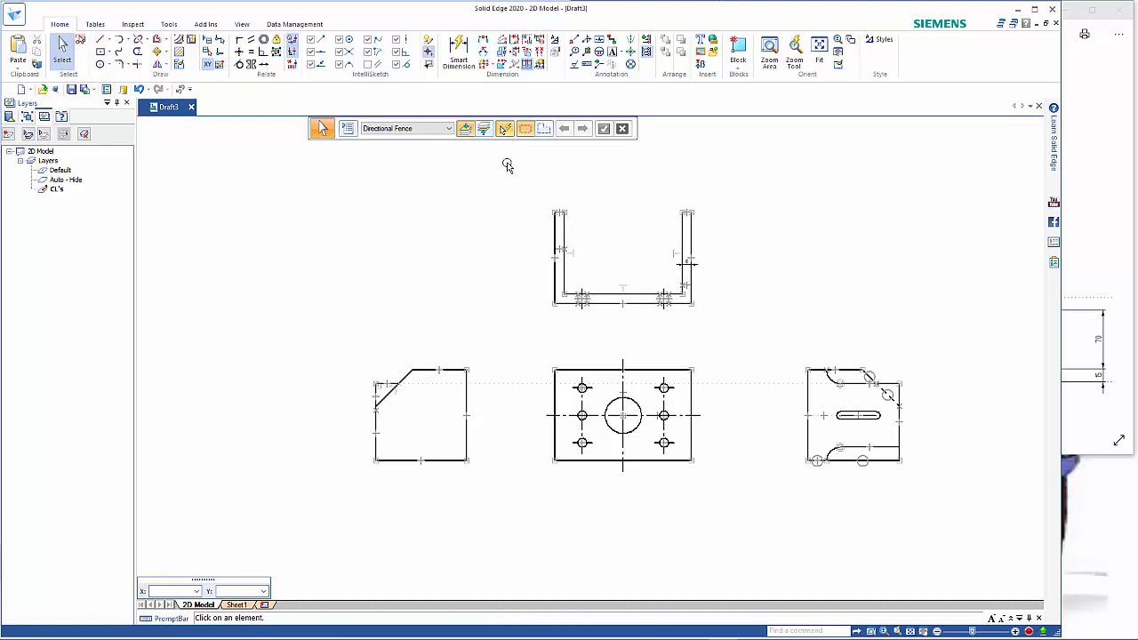
{"action": "left_click", "coordinate": [573, 413]}
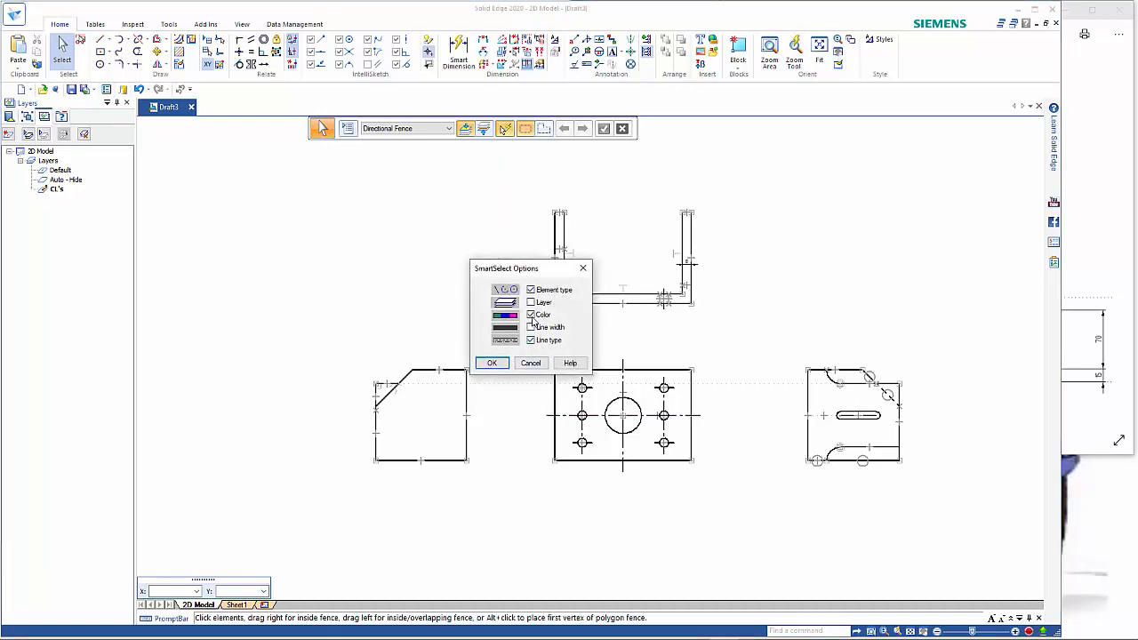
{"action": "left_click", "coordinate": [494, 363]}
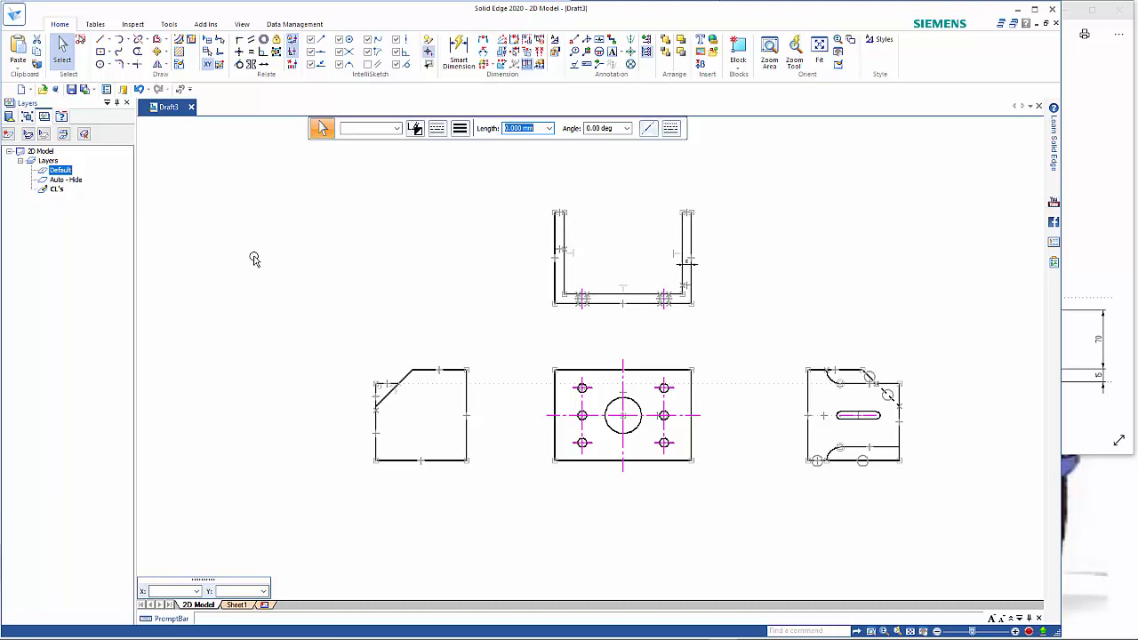
{"action": "left_click", "coordinate": [63, 134]}
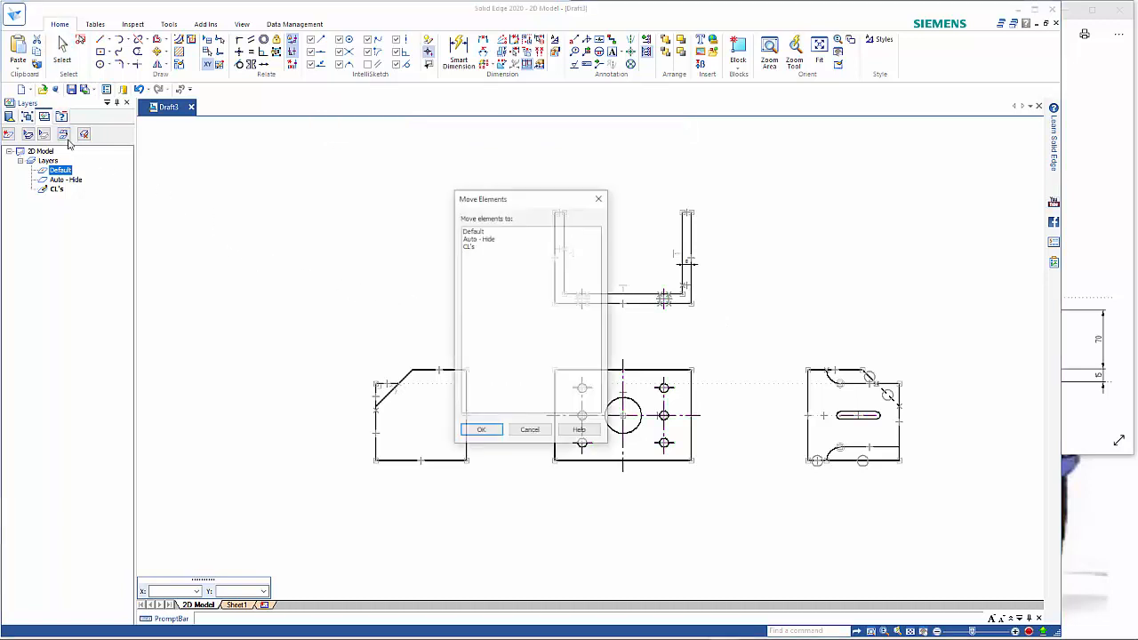
{"action": "left_click", "coordinate": [469, 246]}
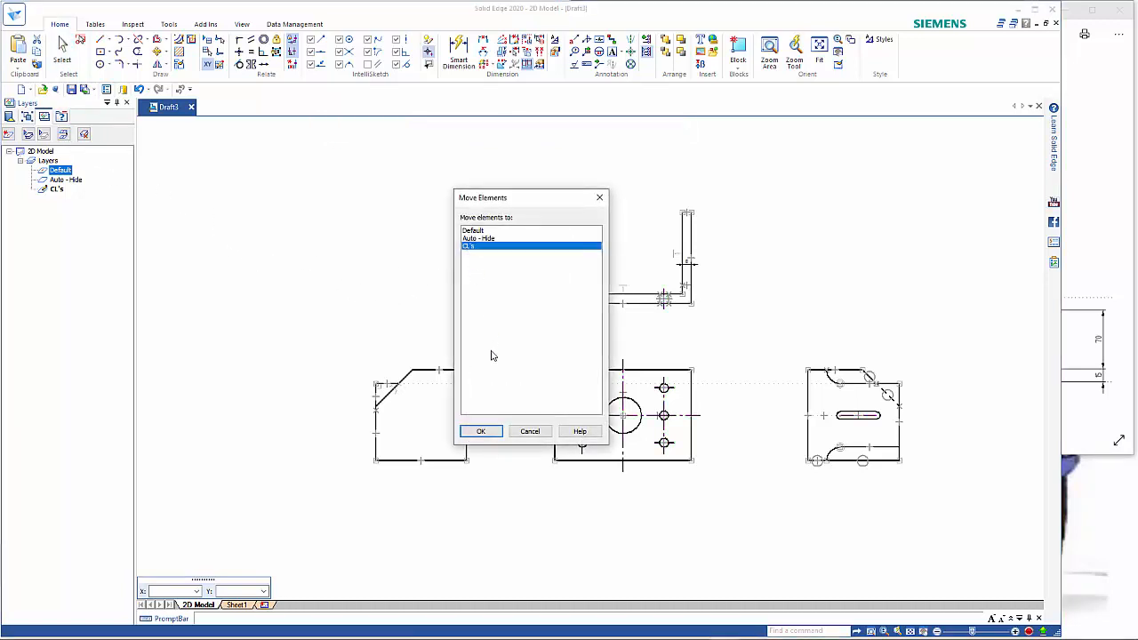
{"action": "left_click", "coordinate": [481, 431]}
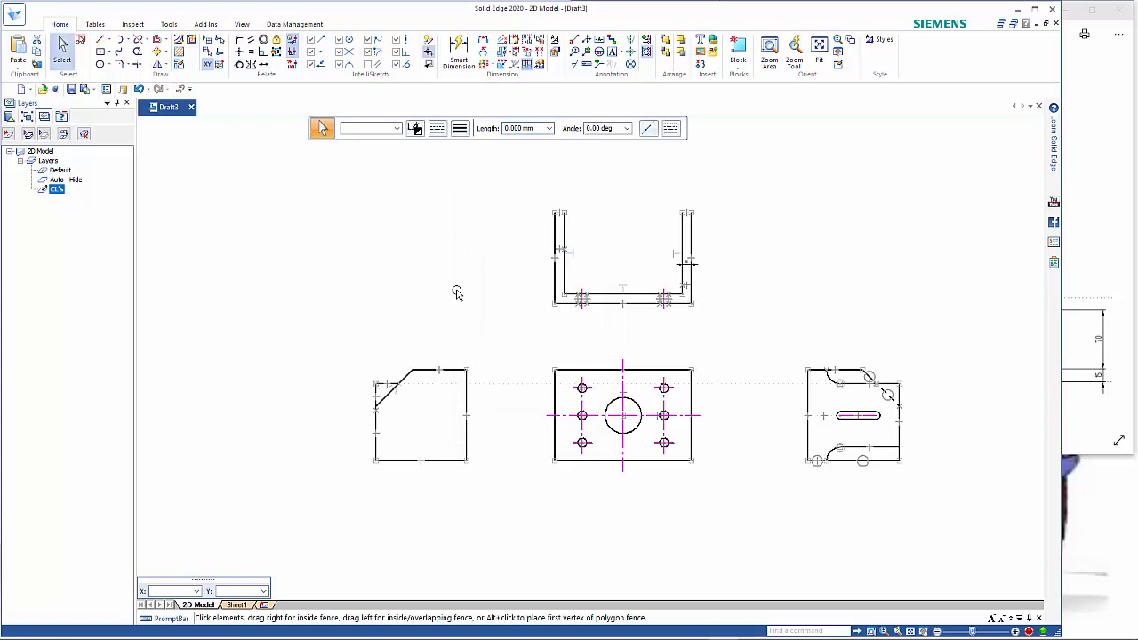
{"action": "left_click", "coordinate": [456, 293]}
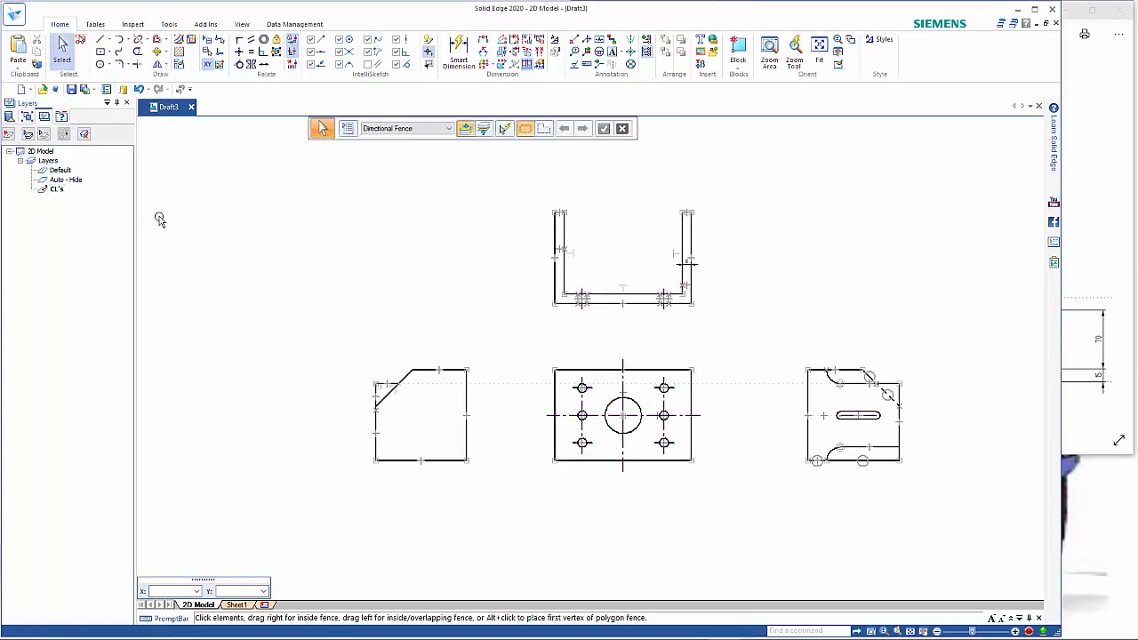
Step: Create a new layer named Dims
{"action": "left_click", "coordinate": [9, 134]}
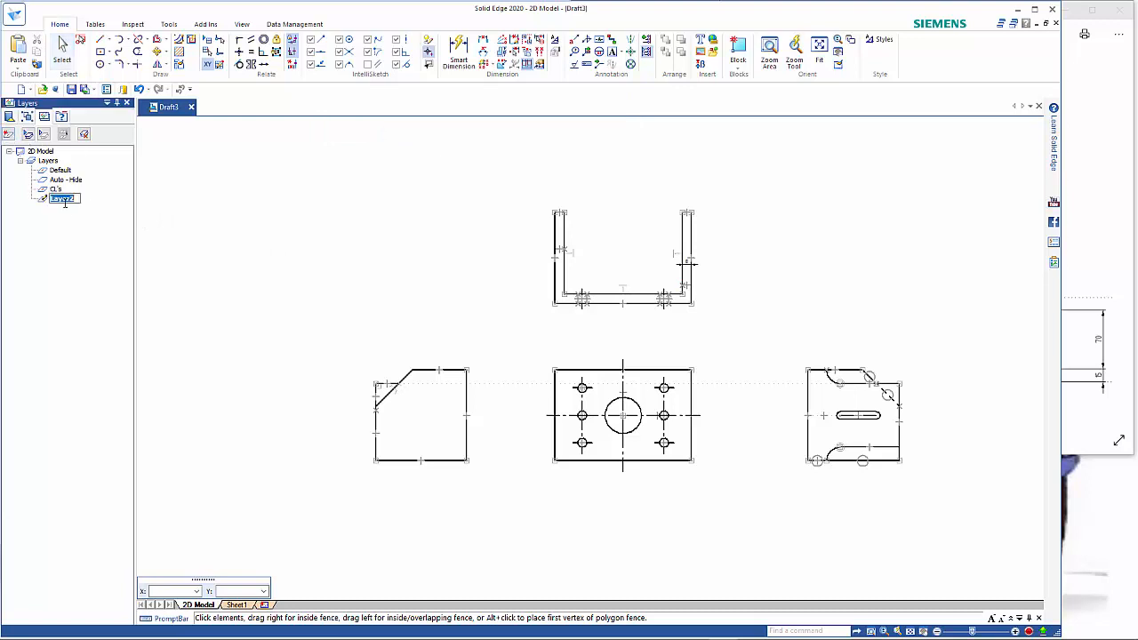
{"action": "type", "text": "B"}
{"action": "key", "text": "Return"}
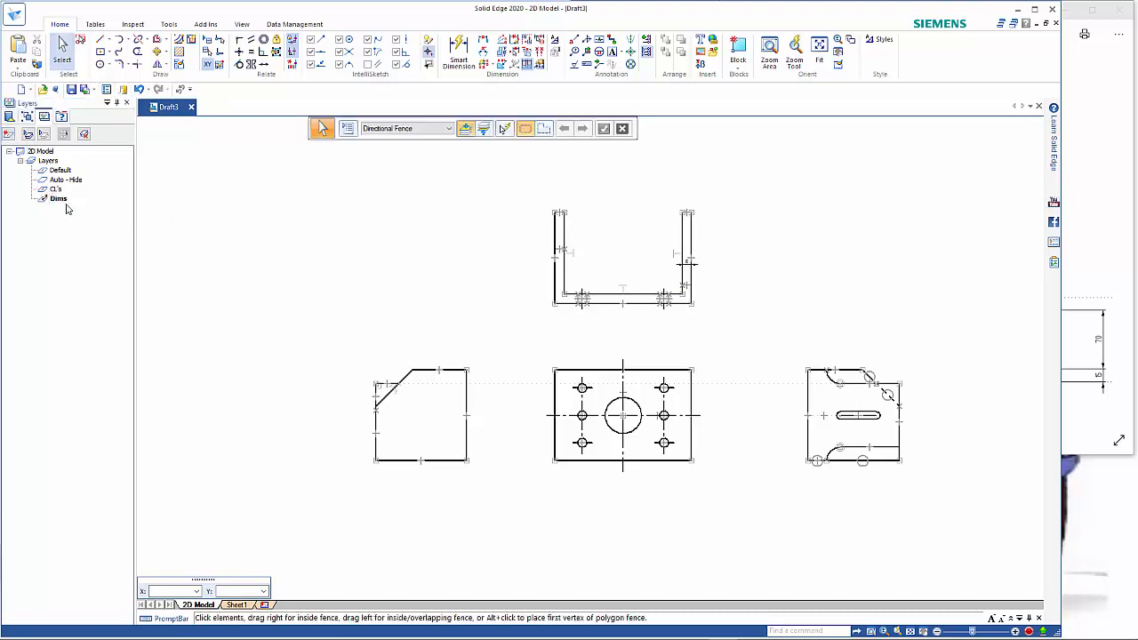
Step: Move the thickness dimension on the upper view's right upright to layer Dims
{"action": "left_click", "coordinate": [699, 266]}
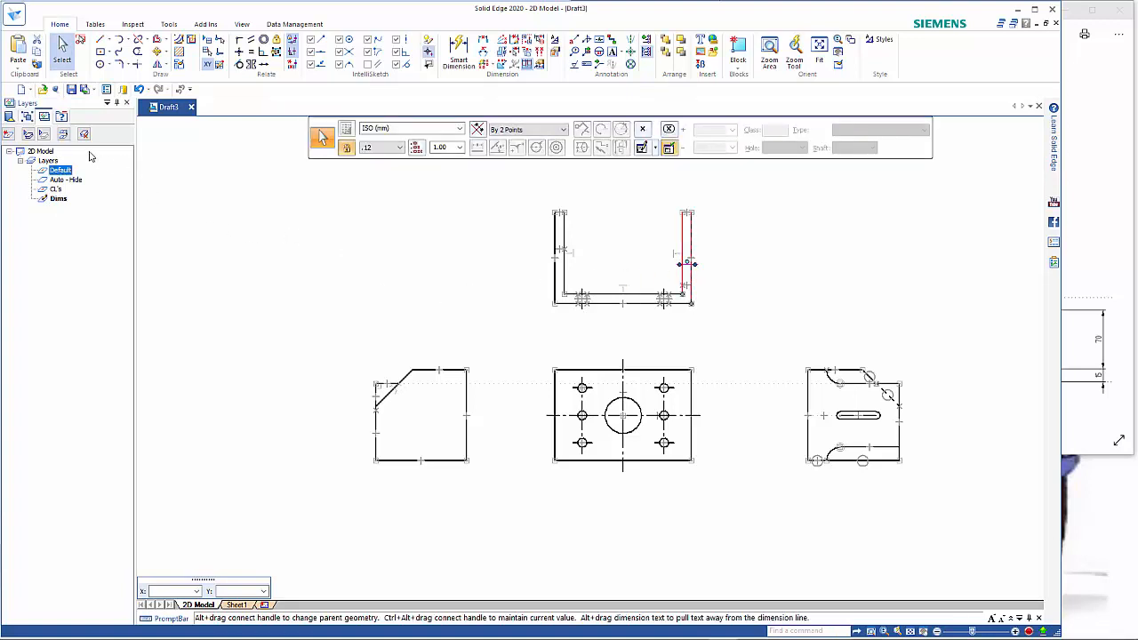
{"action": "left_click", "coordinate": [63, 135]}
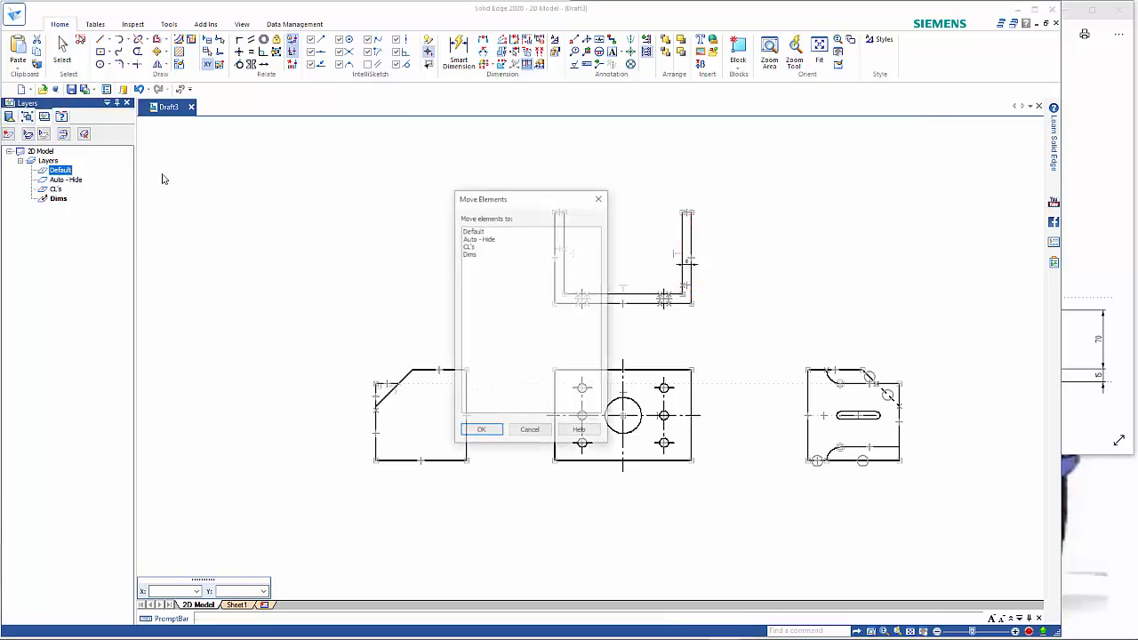
{"action": "left_click", "coordinate": [472, 255]}
{"action": "left_click", "coordinate": [488, 434]}
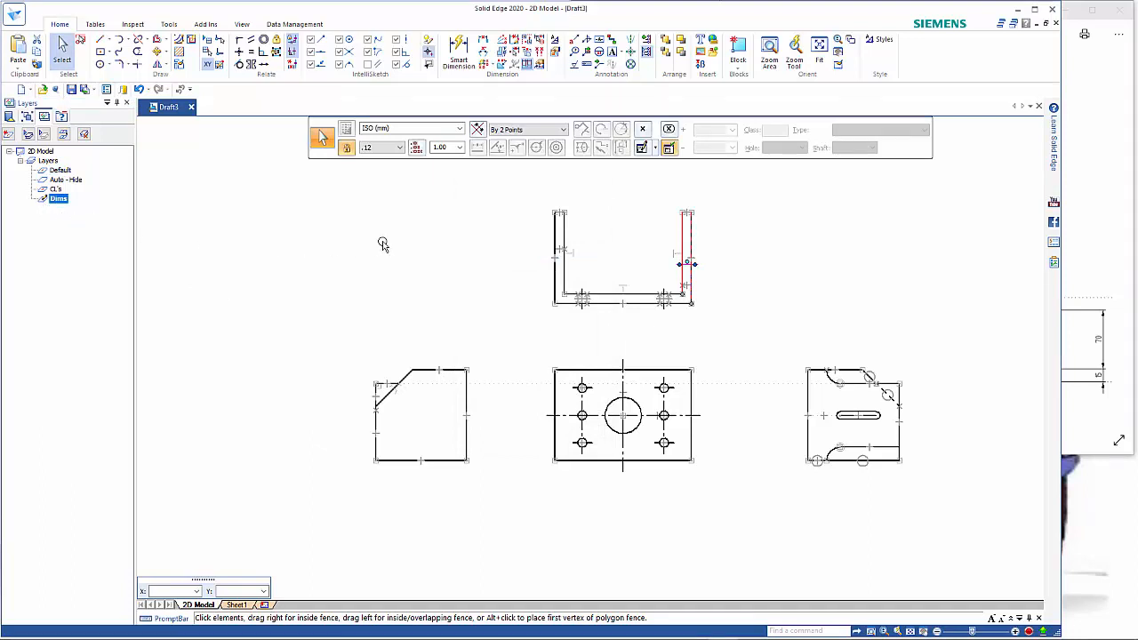
Step: Reposition the right upright's thickness dimension so that it sits just above the upright's top end
{"action": "scroll", "coordinate": [765, 213], "scroll_direction": "up", "scroll_amount": 3}
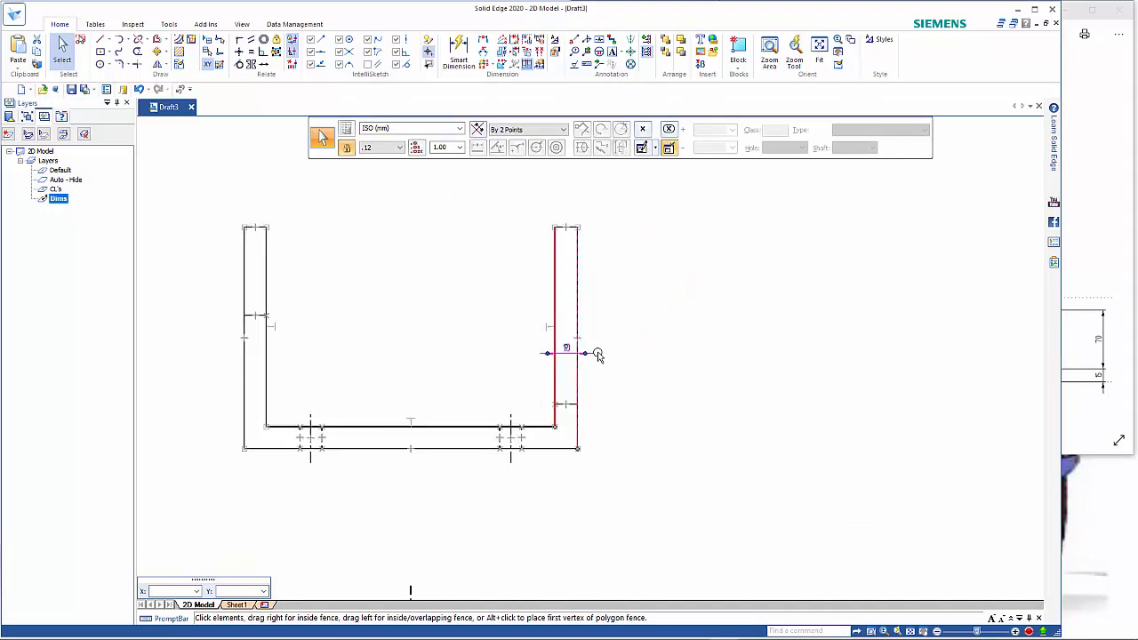
{"action": "key", "text": "Escape"}
{"action": "left_click_drag", "start_coordinate": [597, 353], "coordinate": [592, 184]}
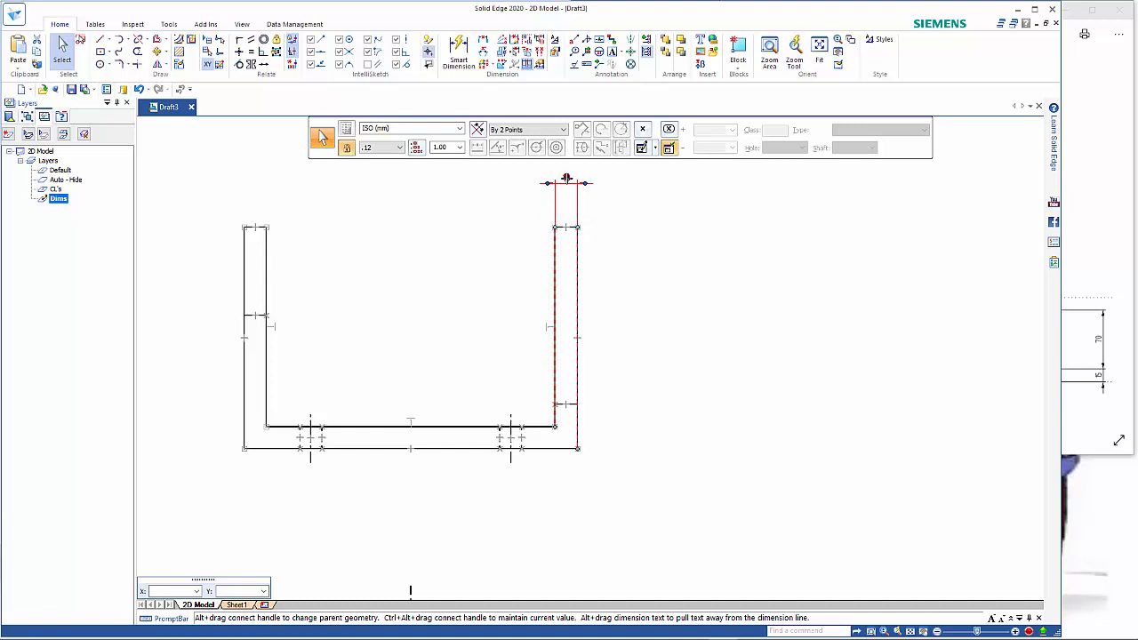
{"action": "left_click", "coordinate": [634, 269]}
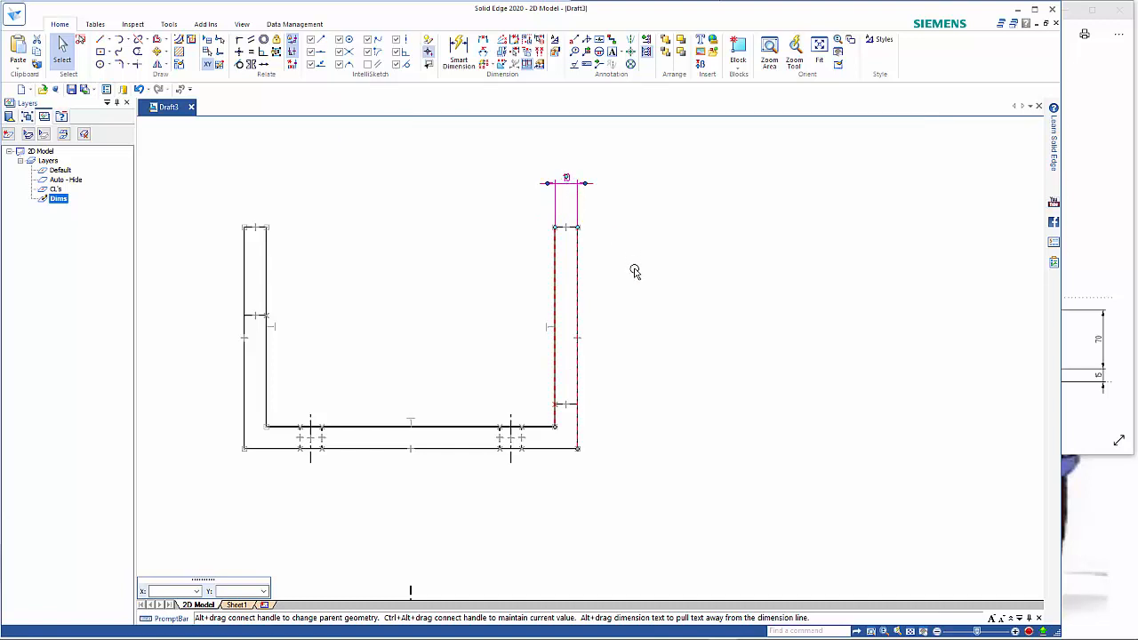
{"action": "scroll", "coordinate": [692, 296], "scroll_direction": "down", "scroll_amount": 2}
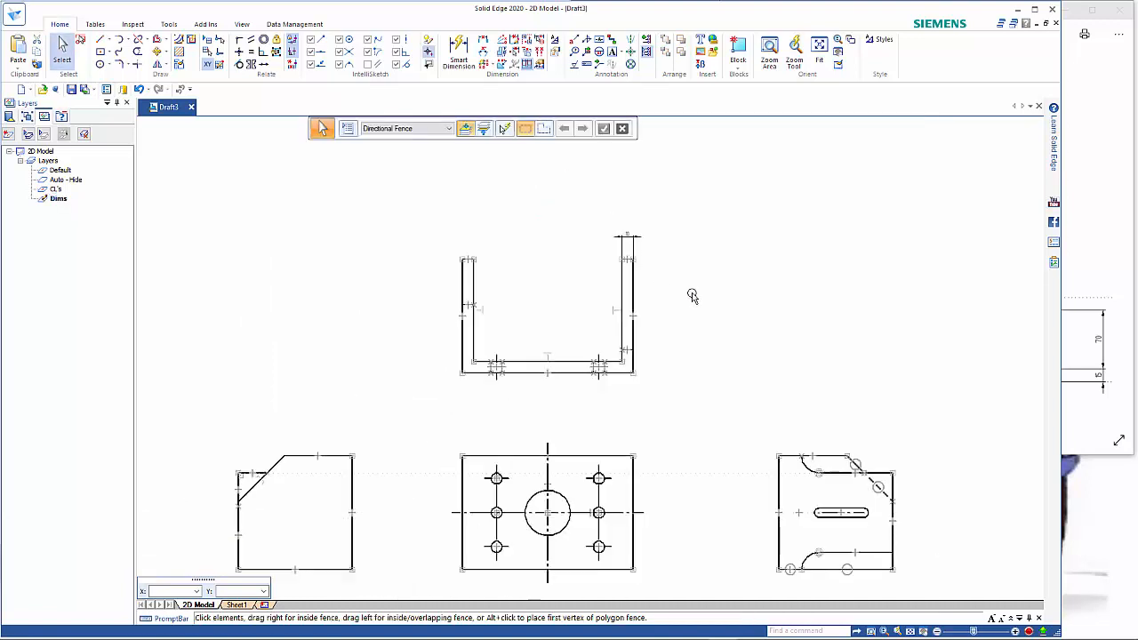
Step: Set the text scale of the right upright's thickness dimension to 2.00
{"action": "left_click", "coordinate": [639, 237]}
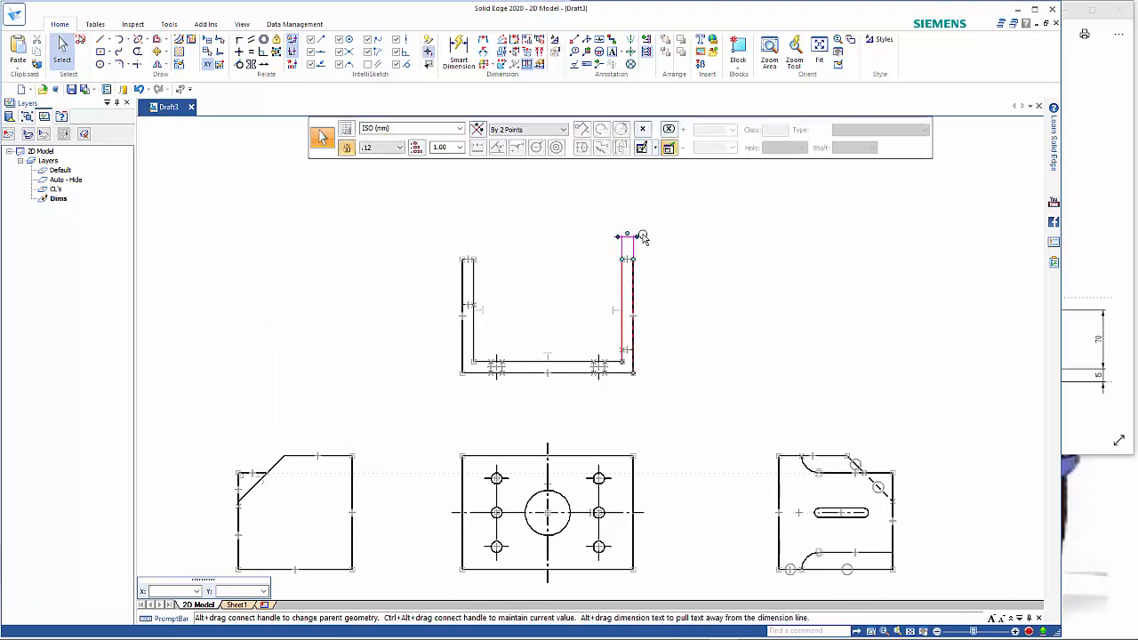
{"action": "left_click", "coordinate": [459, 147]}
{"action": "left_click", "coordinate": [454, 158]}
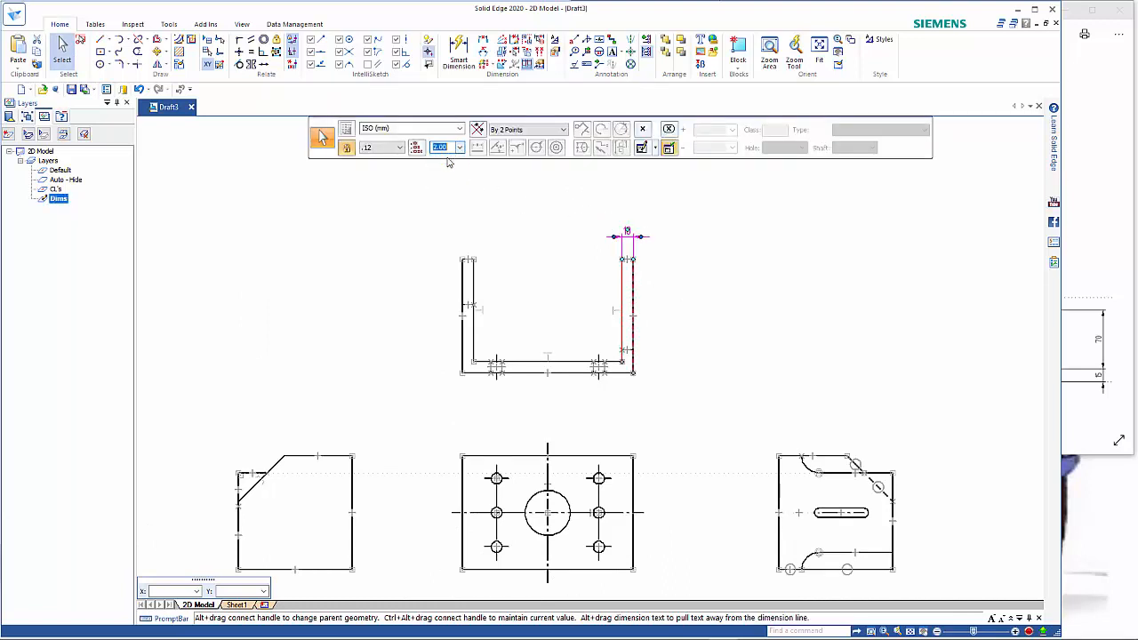
{"action": "left_click", "coordinate": [543, 267]}
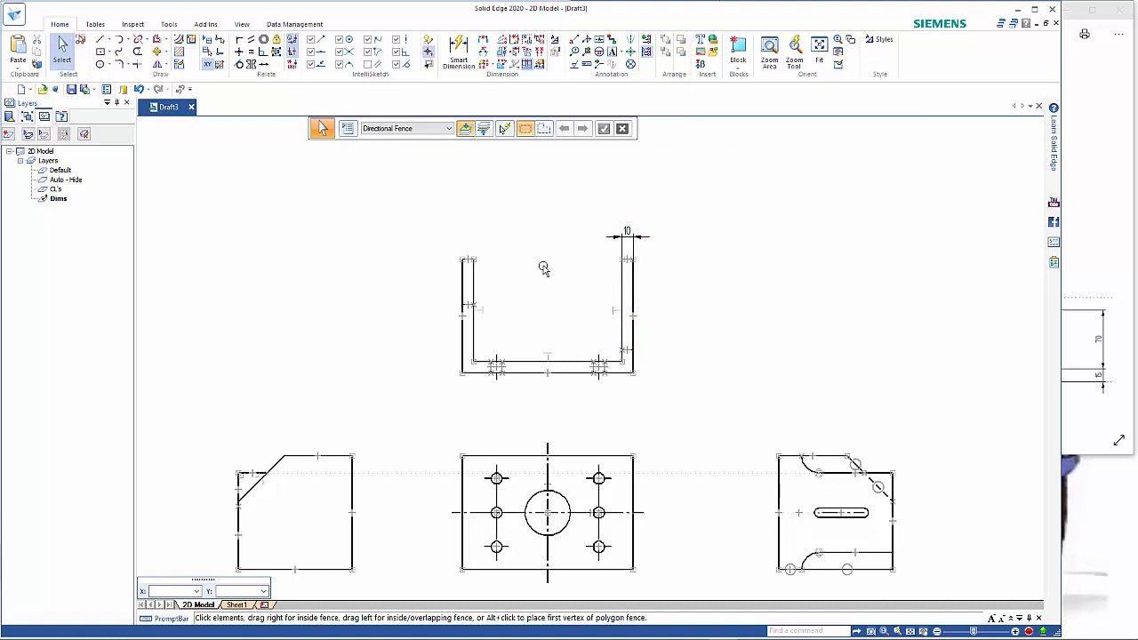
{"action": "scroll", "coordinate": [739, 301], "scroll_direction": "down", "scroll_amount": 1}
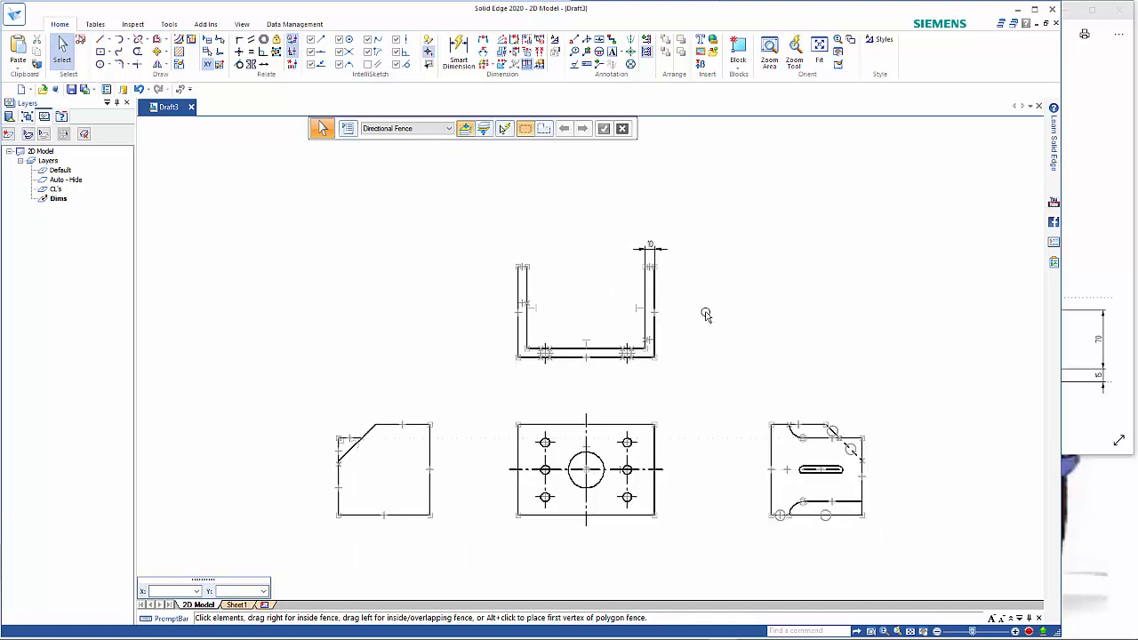
Step: Dimension the middle view's overall plate width above the plate and the large central hole's diameter below it
{"action": "left_click", "coordinate": [465, 48]}
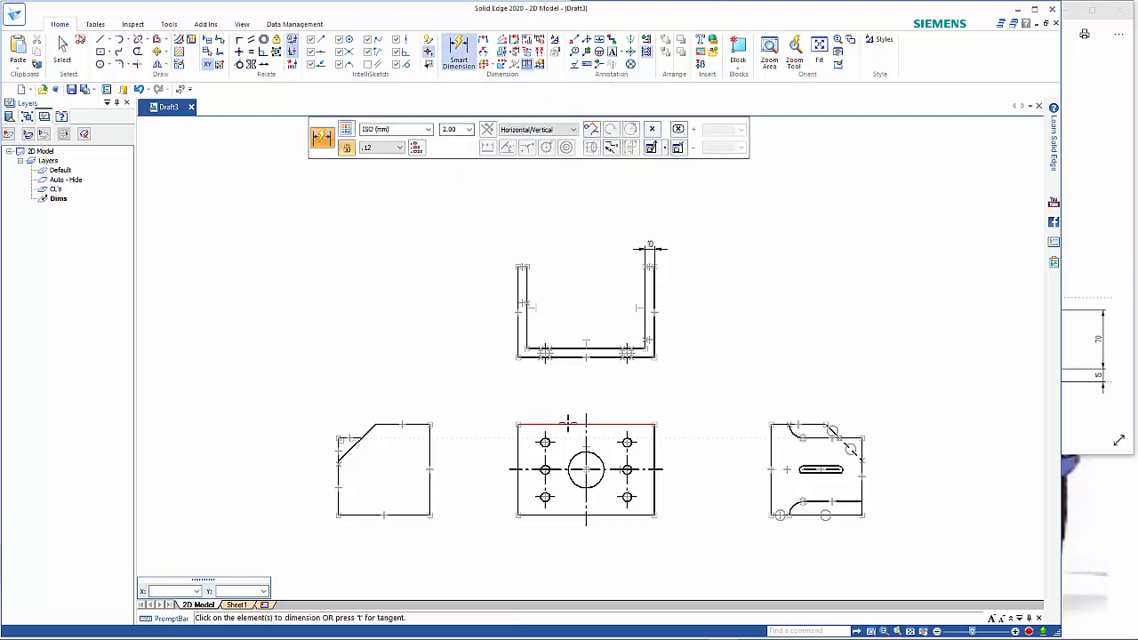
{"action": "left_click", "coordinate": [568, 424]}
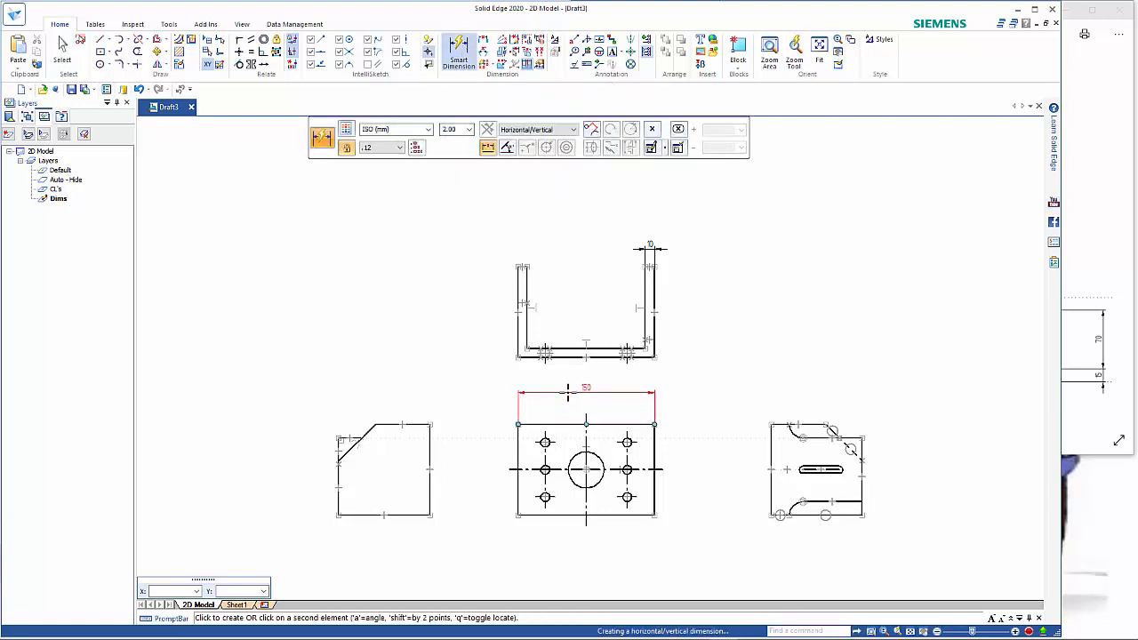
{"action": "left_click", "coordinate": [568, 391]}
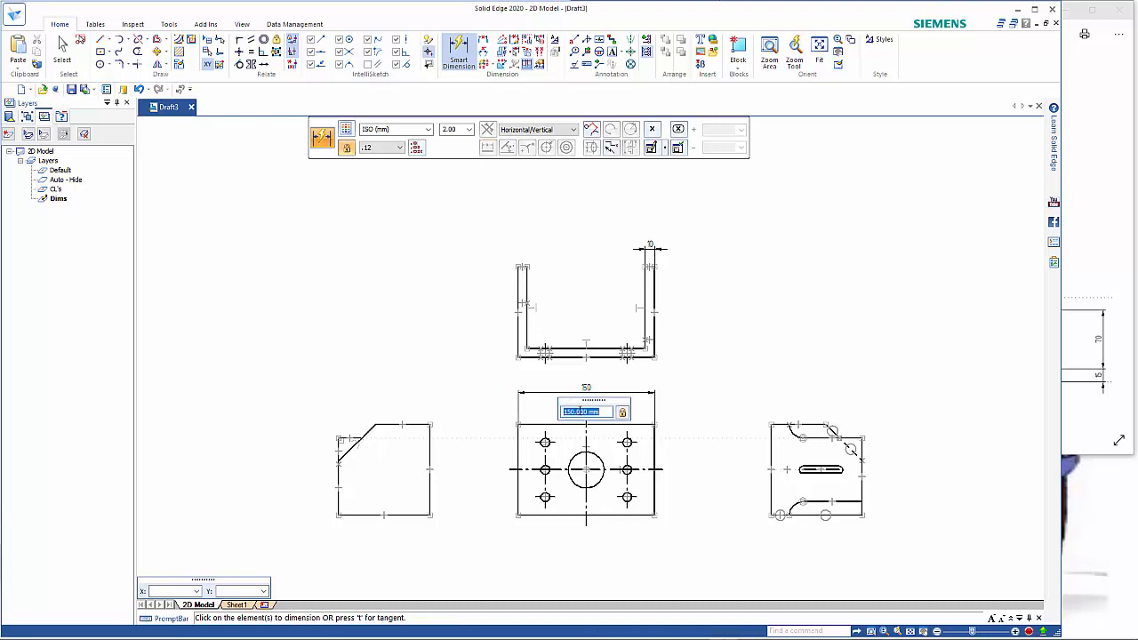
{"action": "left_click", "coordinate": [598, 482]}
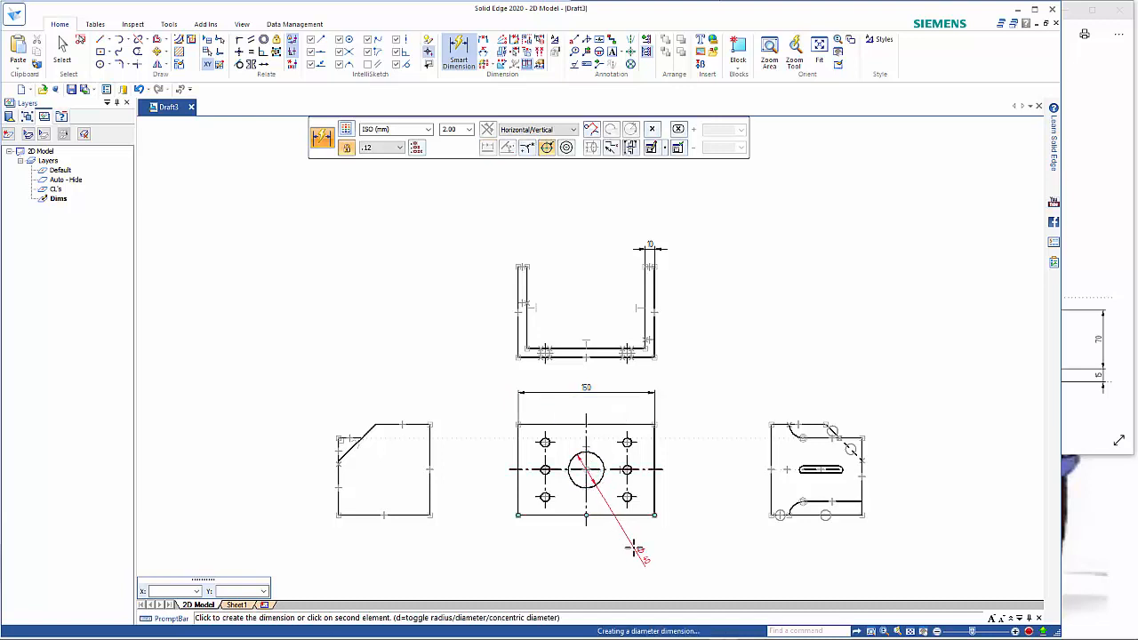
{"action": "left_click", "coordinate": [635, 549]}
Step: Add radial dimensions to the slot's end arc and the upper cutout arc in the right-hand view
{"action": "left_click", "coordinate": [796, 473]}
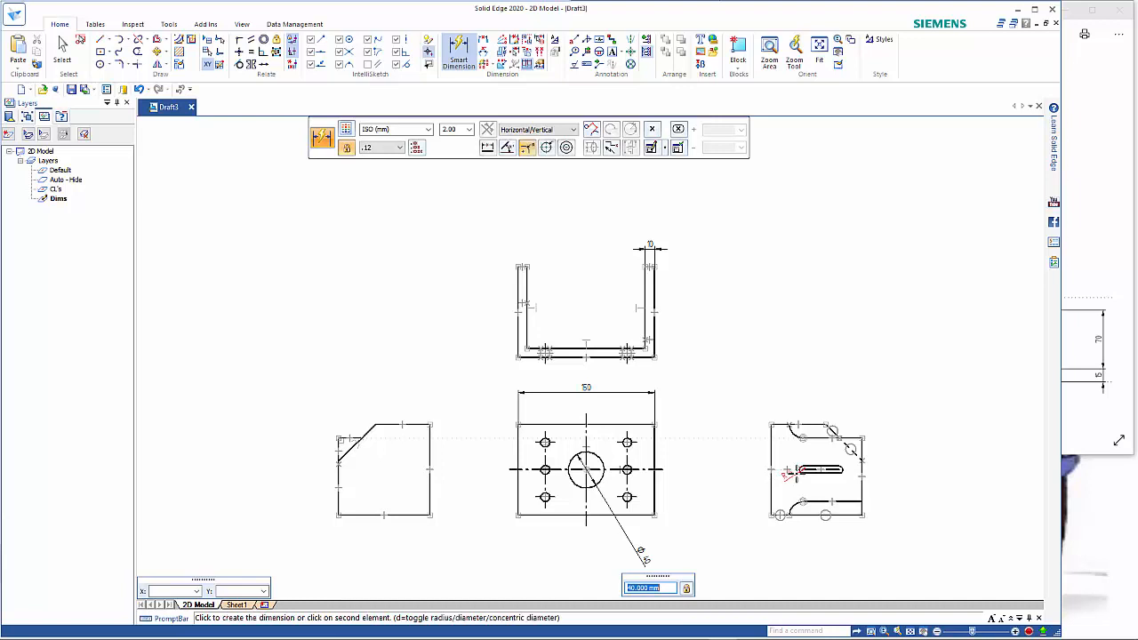
{"action": "right_click", "coordinate": [739, 518]}
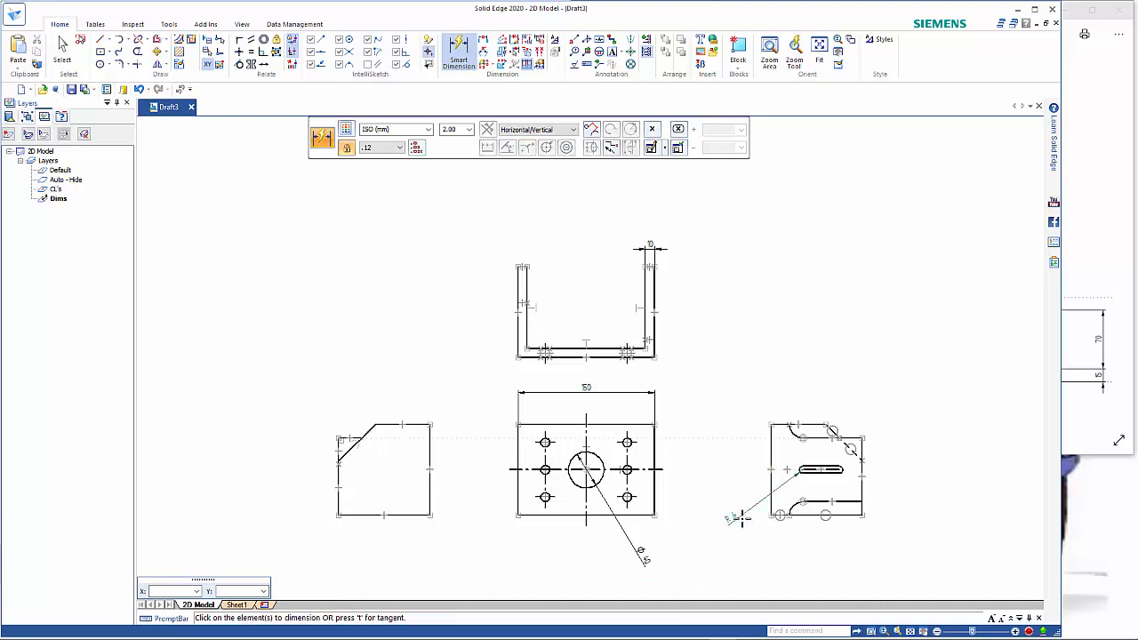
{"action": "left_click", "coordinate": [794, 433]}
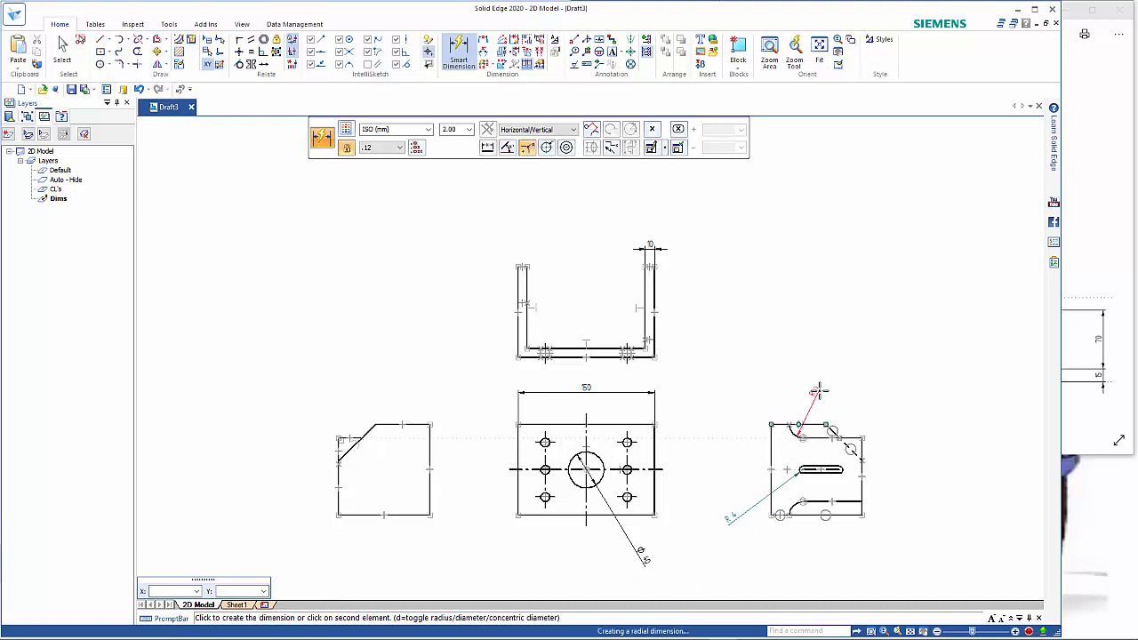
{"action": "left_click", "coordinate": [832, 394]}
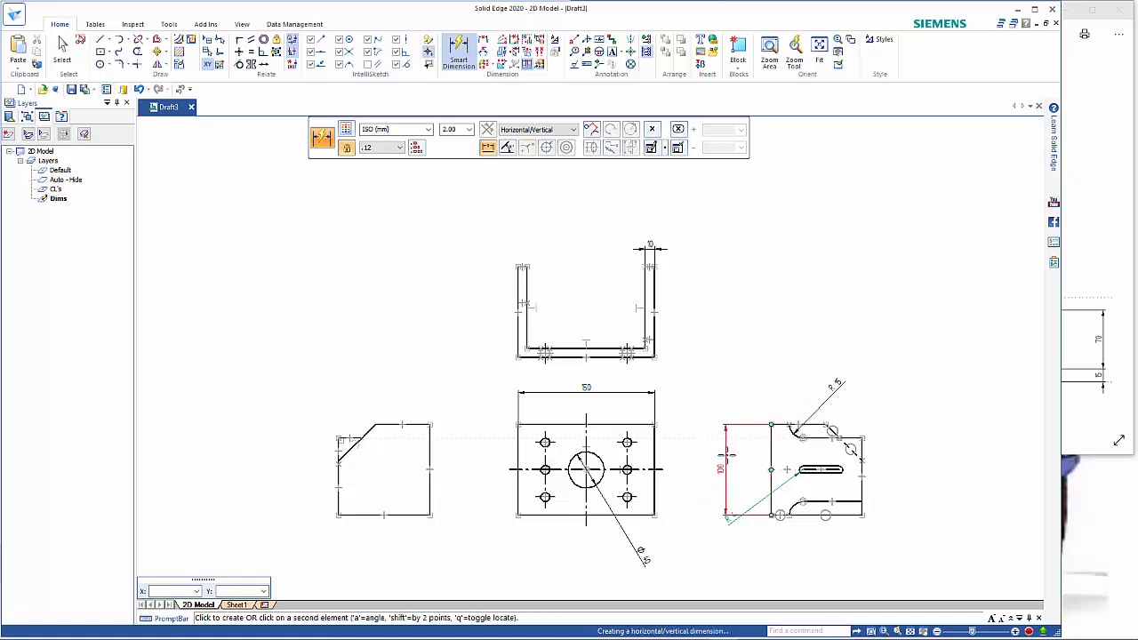
Step: Dimension the height of the right-hand view's left edge and the height of the upper view's right upright
{"action": "left_click", "coordinate": [727, 456]}
{"action": "left_click", "coordinate": [660, 327]}
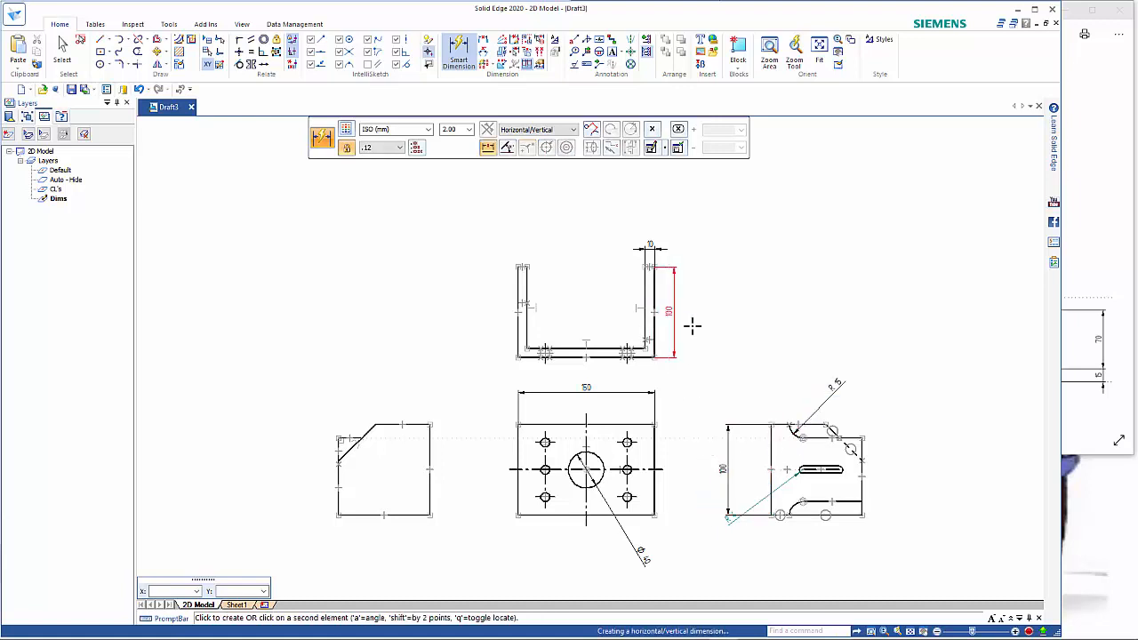
{"action": "left_click", "coordinate": [703, 326]}
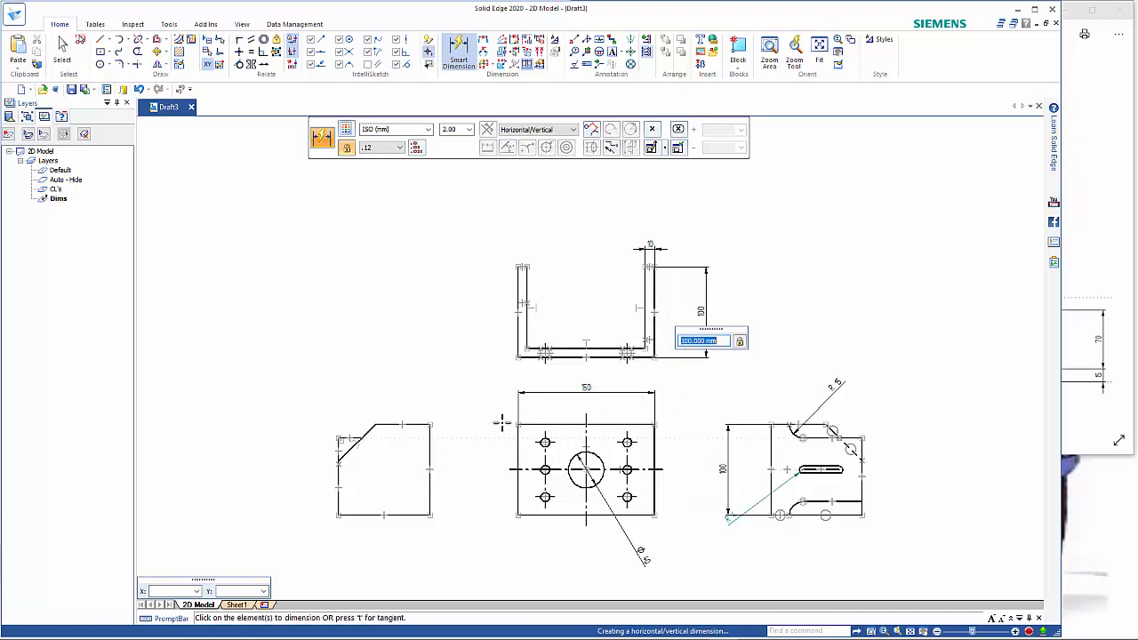
Step: Dimension the horizontal extent of the left-hand view's sloped corner edge above the view, using the Horizontal/Vertical orientation
{"action": "left_click", "coordinate": [357, 442]}
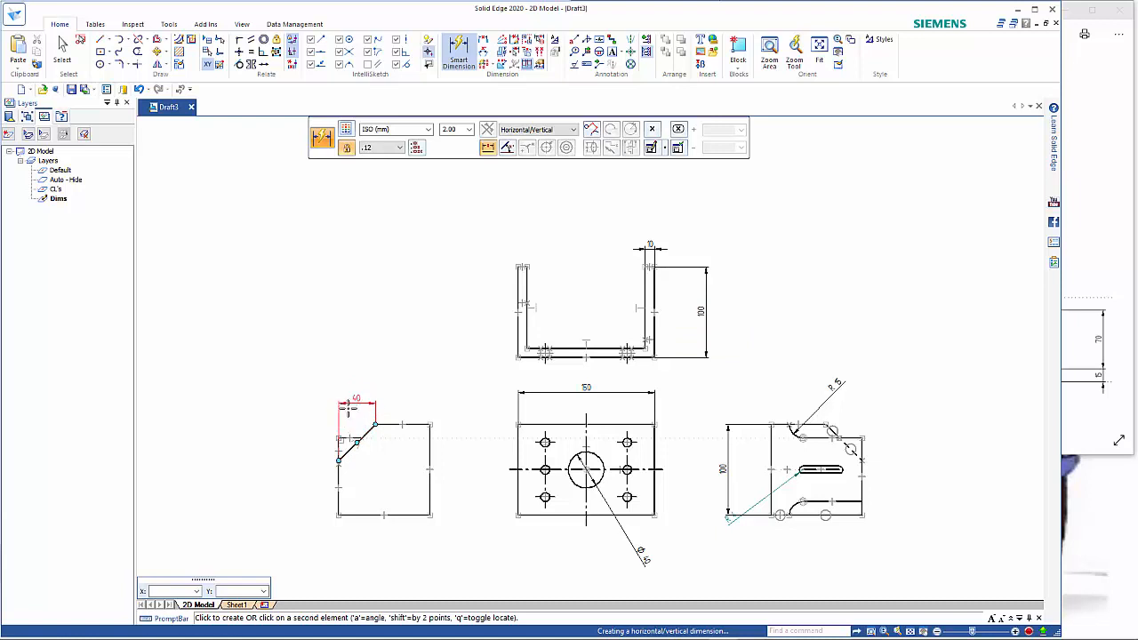
{"action": "left_click", "coordinate": [528, 131]}
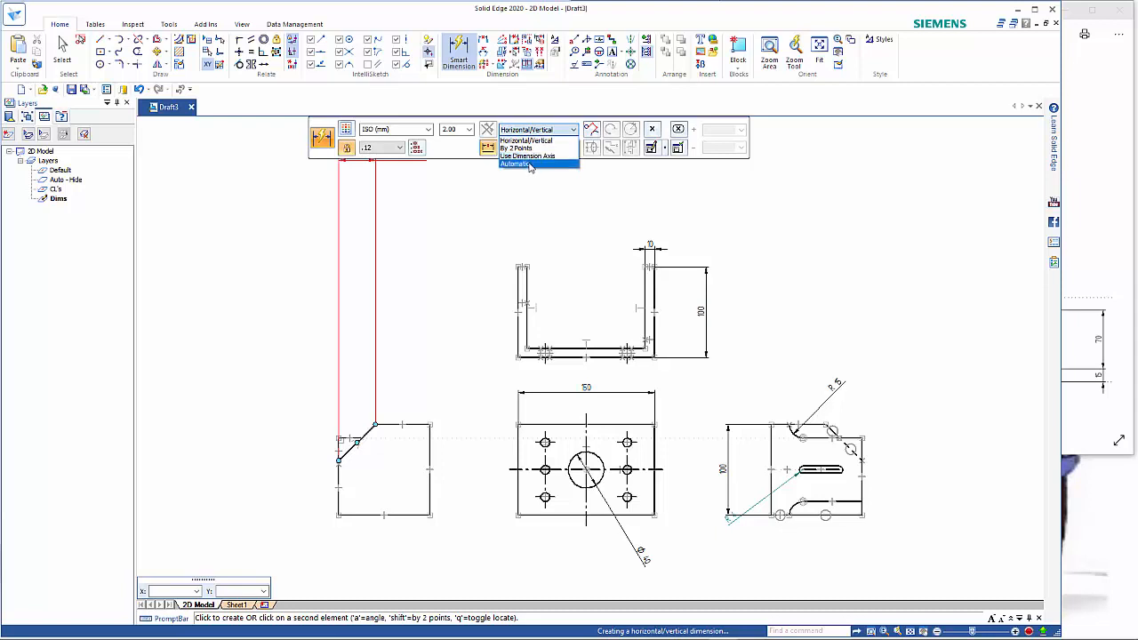
{"action": "left_click", "coordinate": [528, 165]}
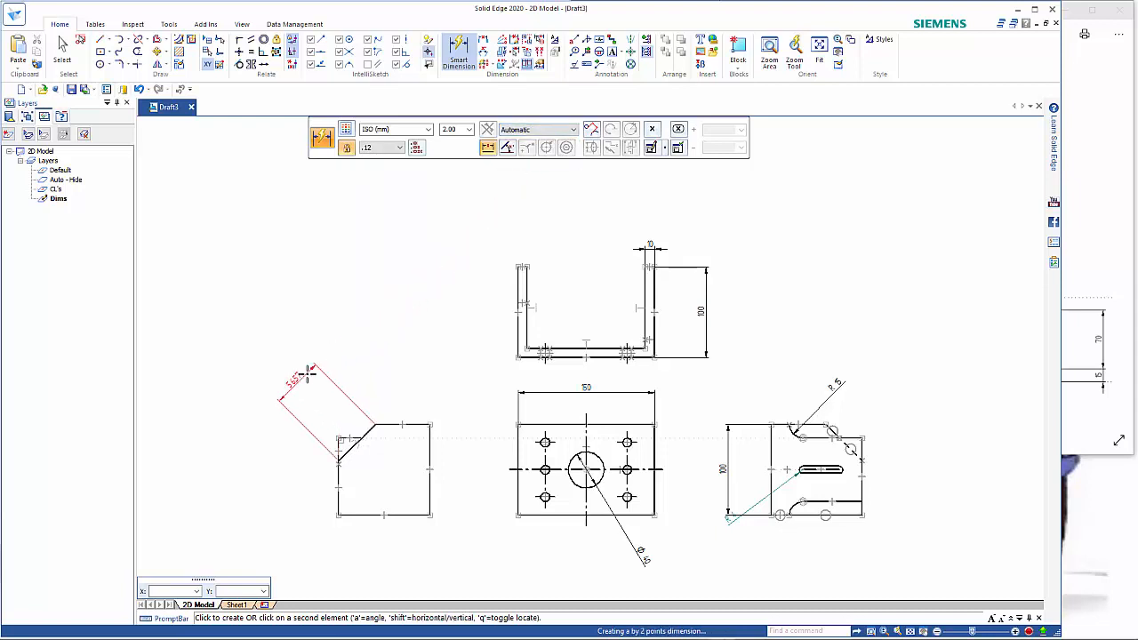
{"action": "left_click", "coordinate": [525, 130]}
{"action": "left_click", "coordinate": [526, 140]}
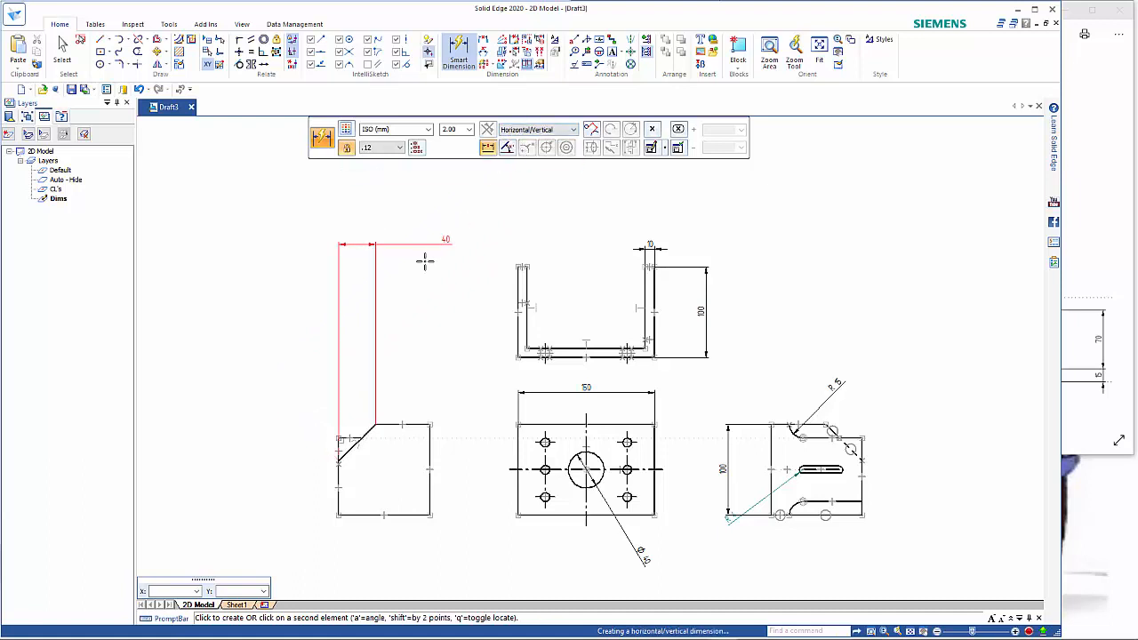
{"action": "left_click", "coordinate": [357, 393]}
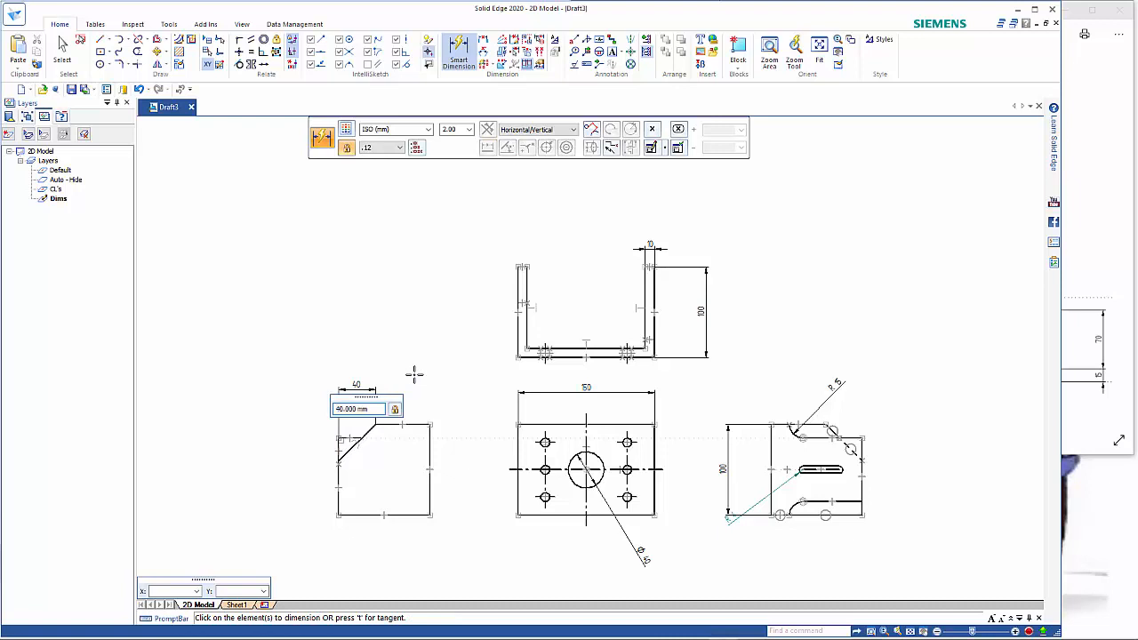
{"action": "key", "text": "Escape"}
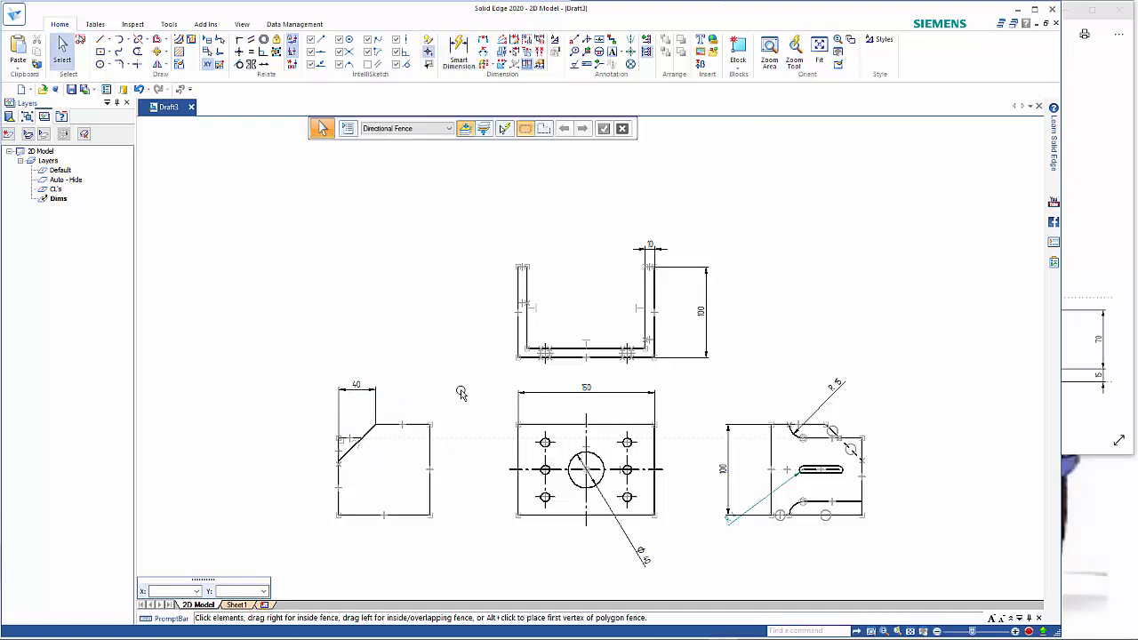
Step: Check Bracket.jpg in Photos, and dimension the vertical distance between the right-hand view's two horizontal cutout edges beside its right edge
{"action": "left_click", "coordinate": [1102, 410]}
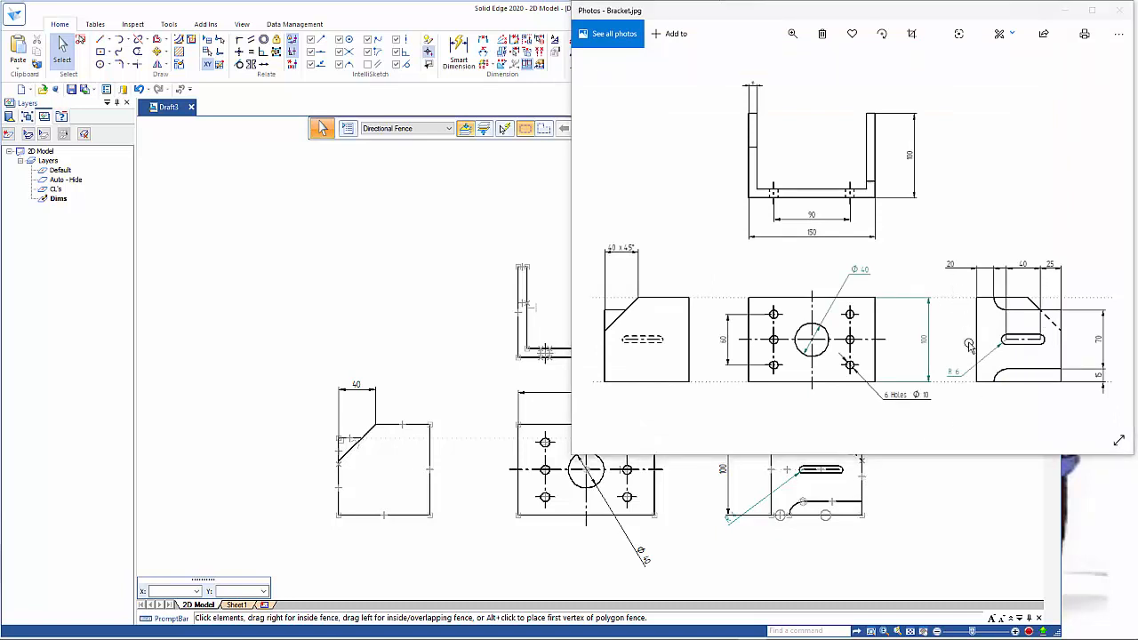
{"action": "key", "text": "alt+Tab"}
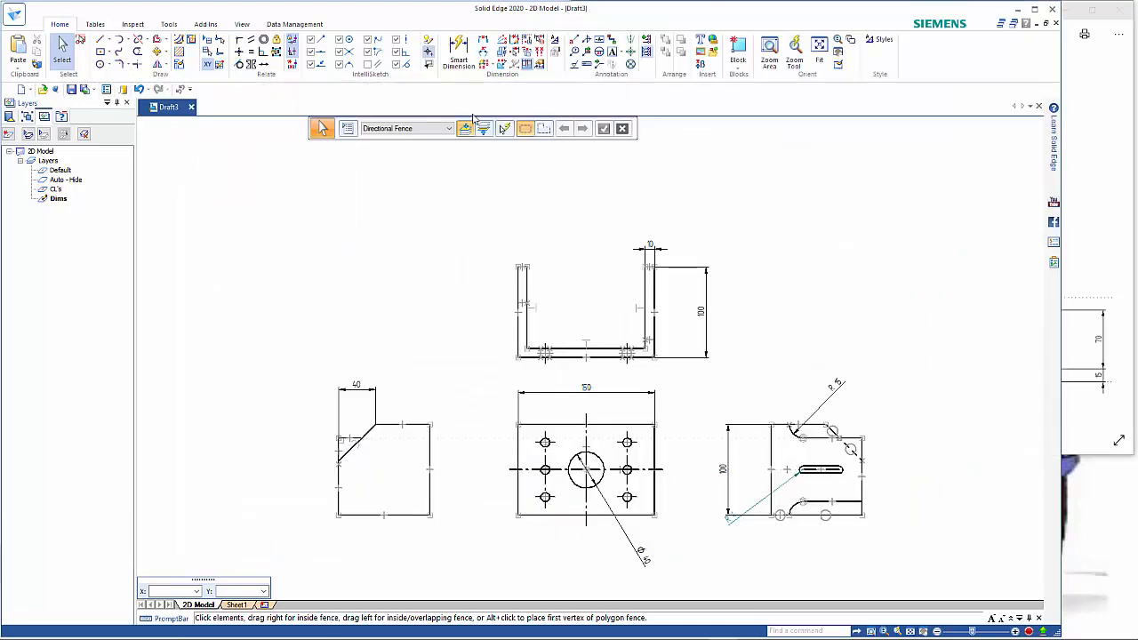
{"action": "left_click", "coordinate": [459, 51]}
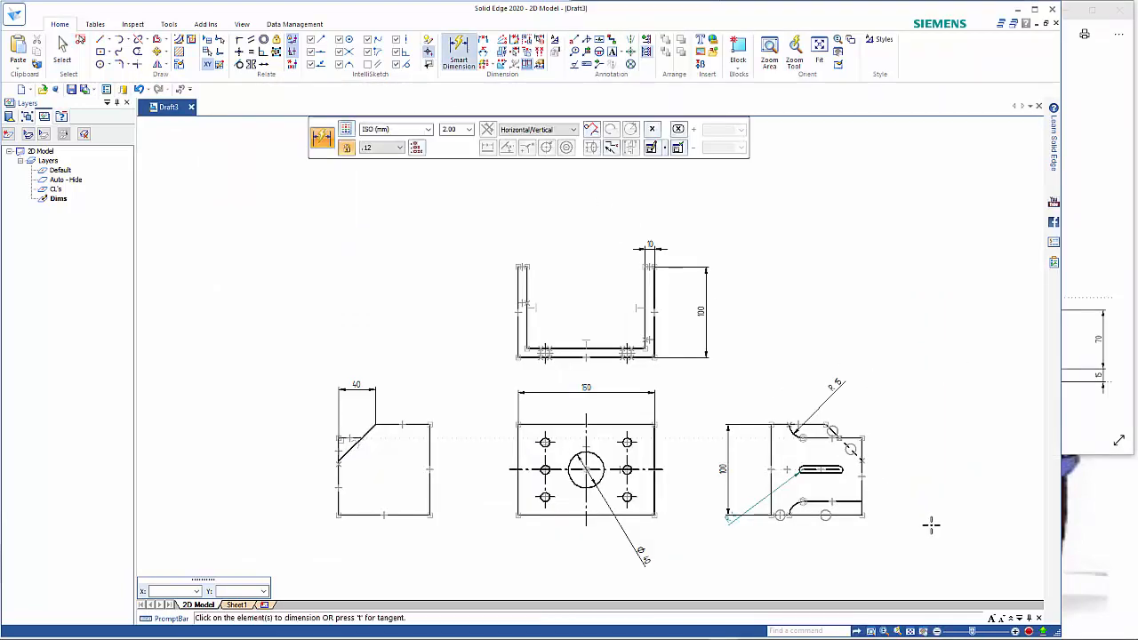
{"action": "left_click", "coordinate": [852, 501]}
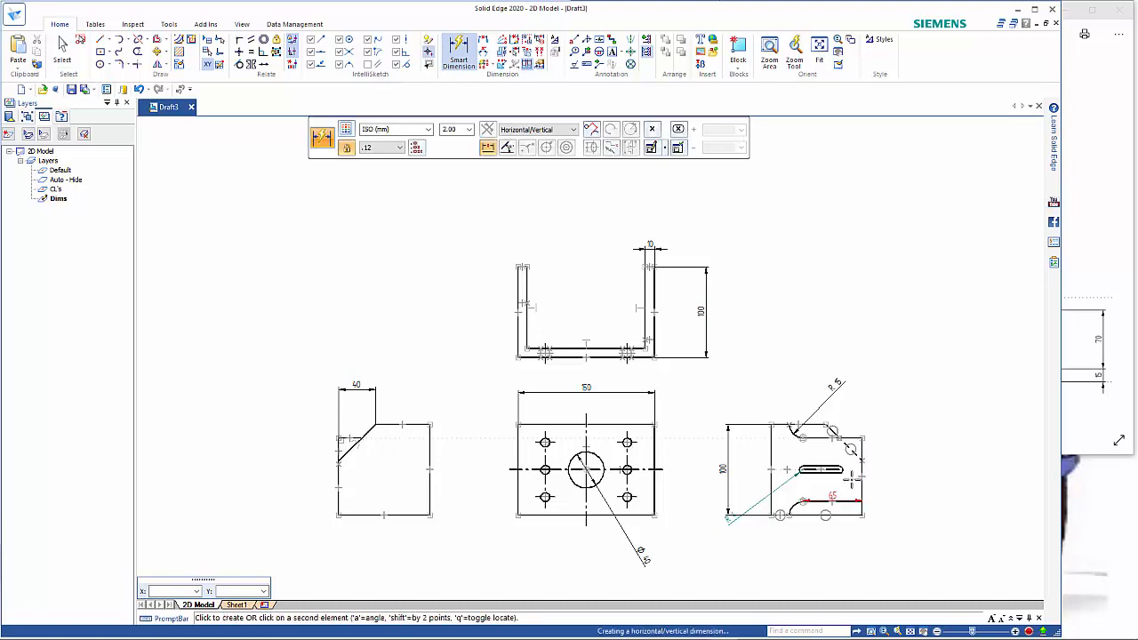
{"action": "left_click", "coordinate": [850, 448]}
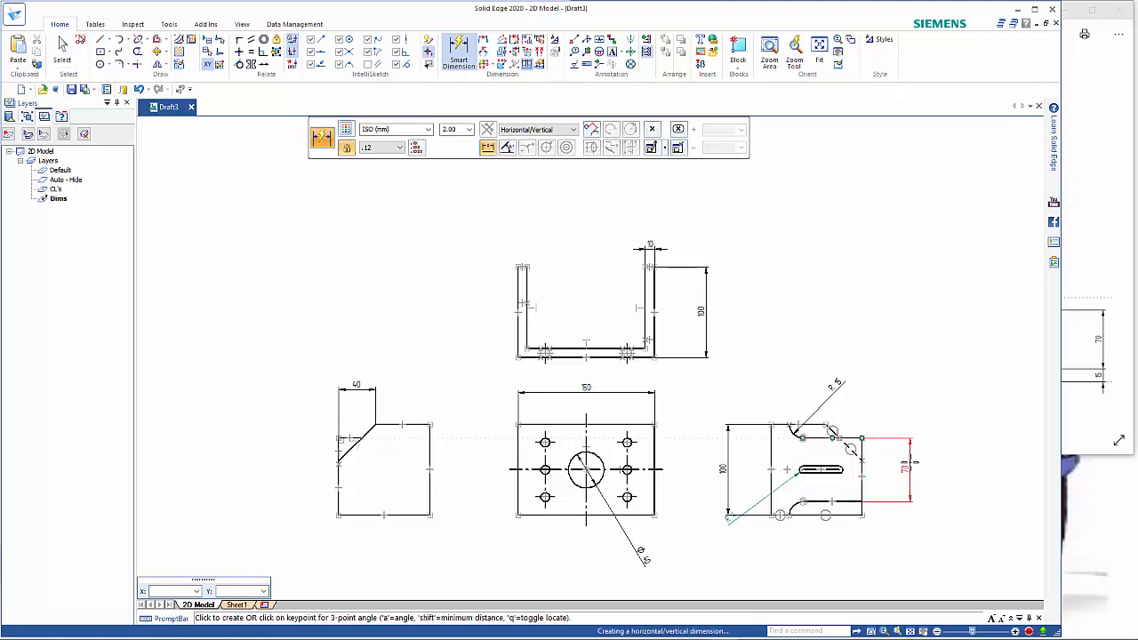
{"action": "left_click", "coordinate": [911, 462]}
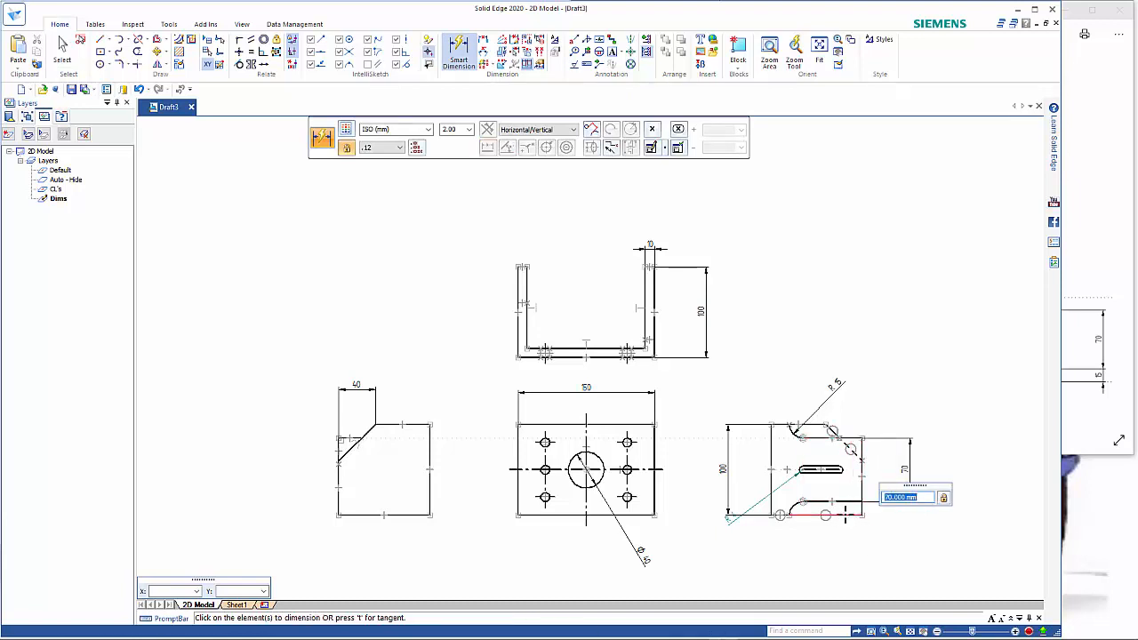
Step: Dimension the height between the right-hand view's lower cutout edge and bottom edge, and the horizontal distance from the slot's right arc centre to the right edge
{"action": "left_click", "coordinate": [851, 506]}
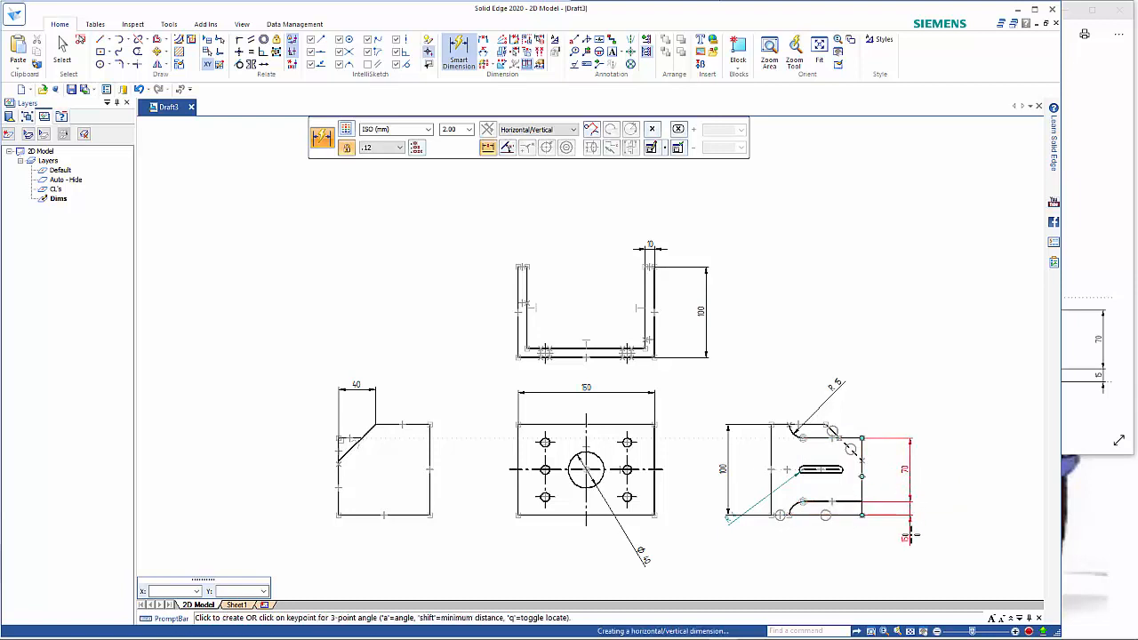
{"action": "left_click", "coordinate": [909, 535]}
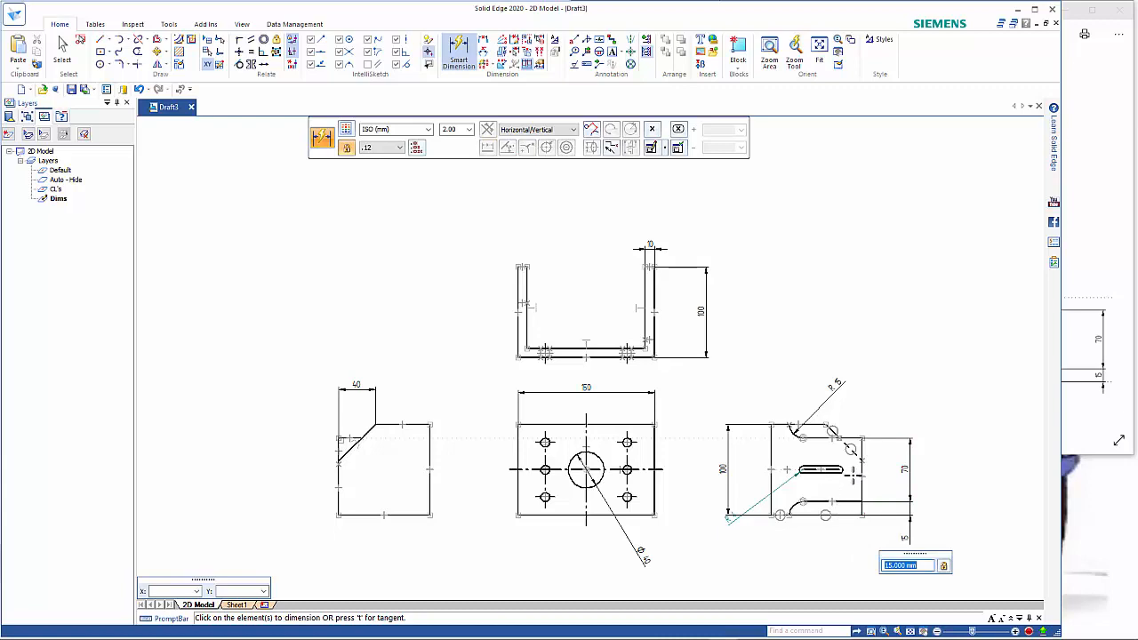
{"action": "scroll", "coordinate": [854, 486], "scroll_direction": "up", "scroll_amount": 3}
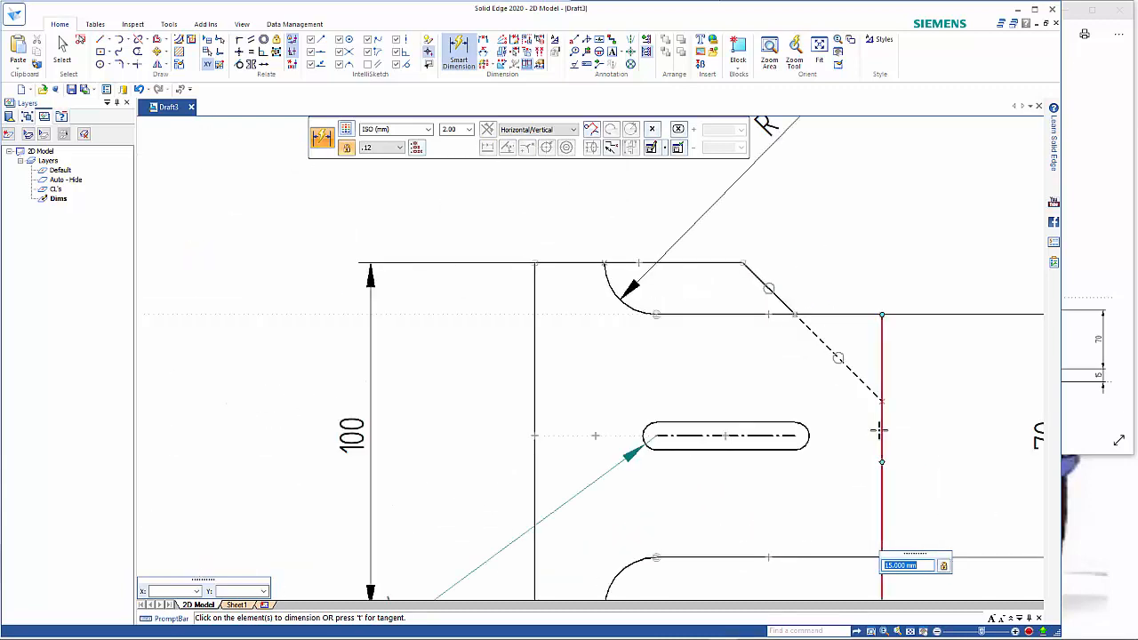
{"action": "left_click", "coordinate": [879, 432]}
{"action": "left_click", "coordinate": [796, 436]}
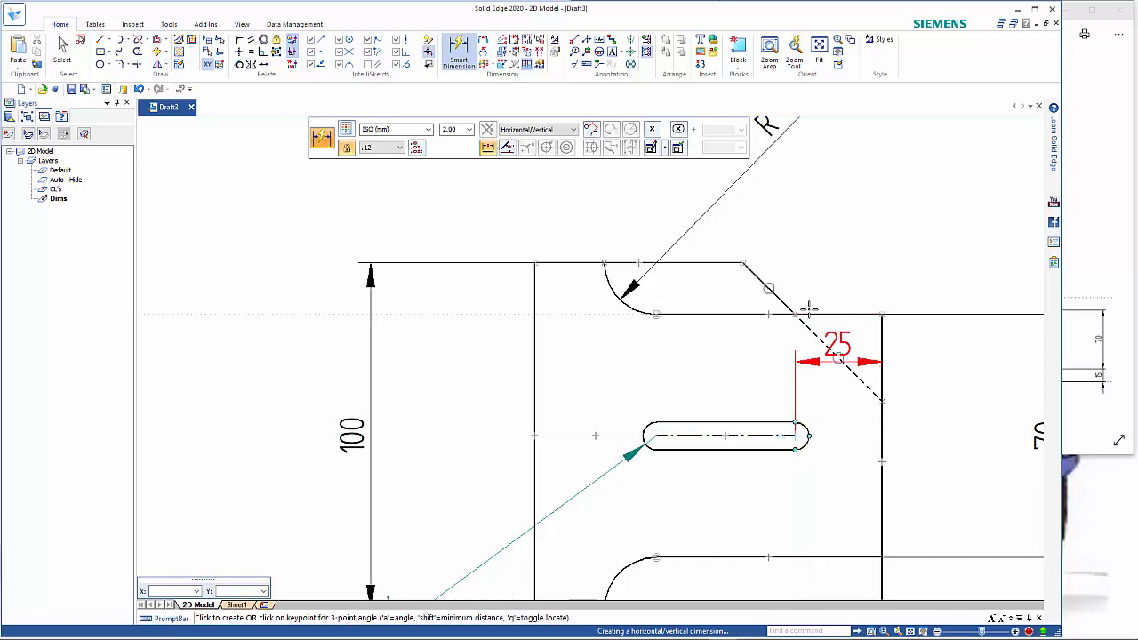
{"action": "scroll", "coordinate": [803, 218], "scroll_direction": "down", "scroll_amount": 2}
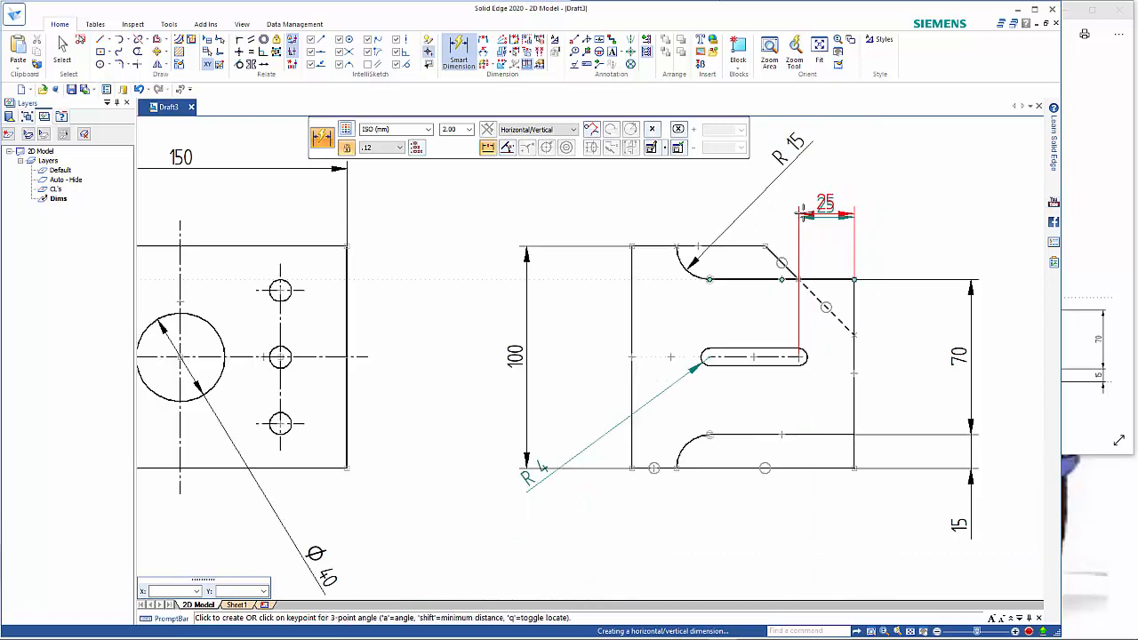
{"action": "left_click", "coordinate": [804, 202]}
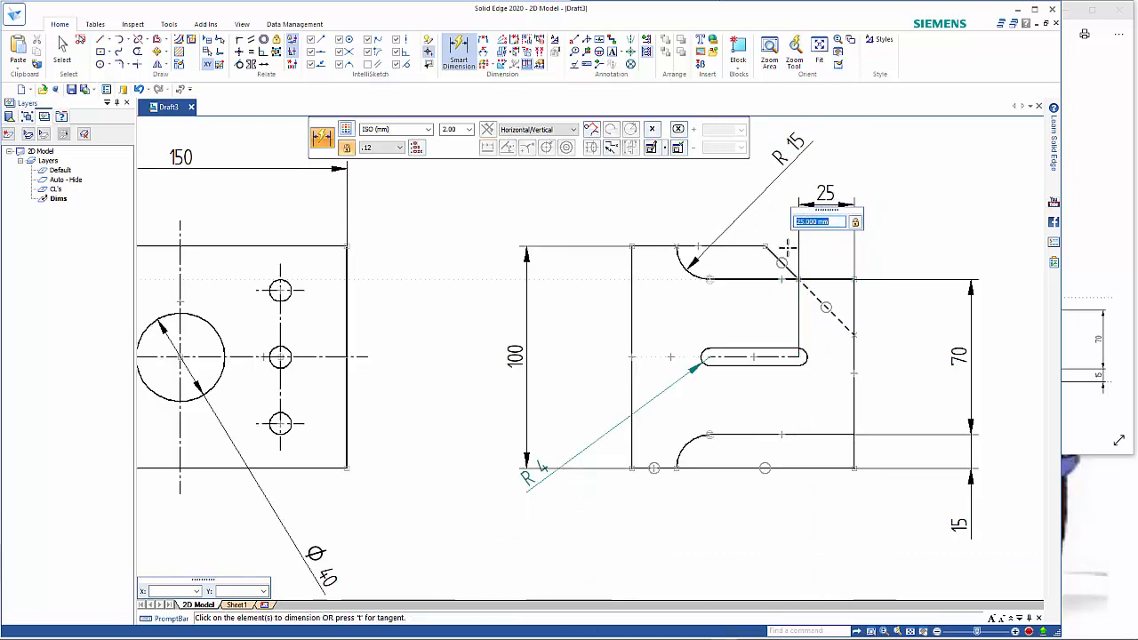
Step: Dimension the slot centreline's length above the right-hand view, and the short bottom edge segment beside the lower cutout arc below the view
{"action": "left_click", "coordinate": [775, 357]}
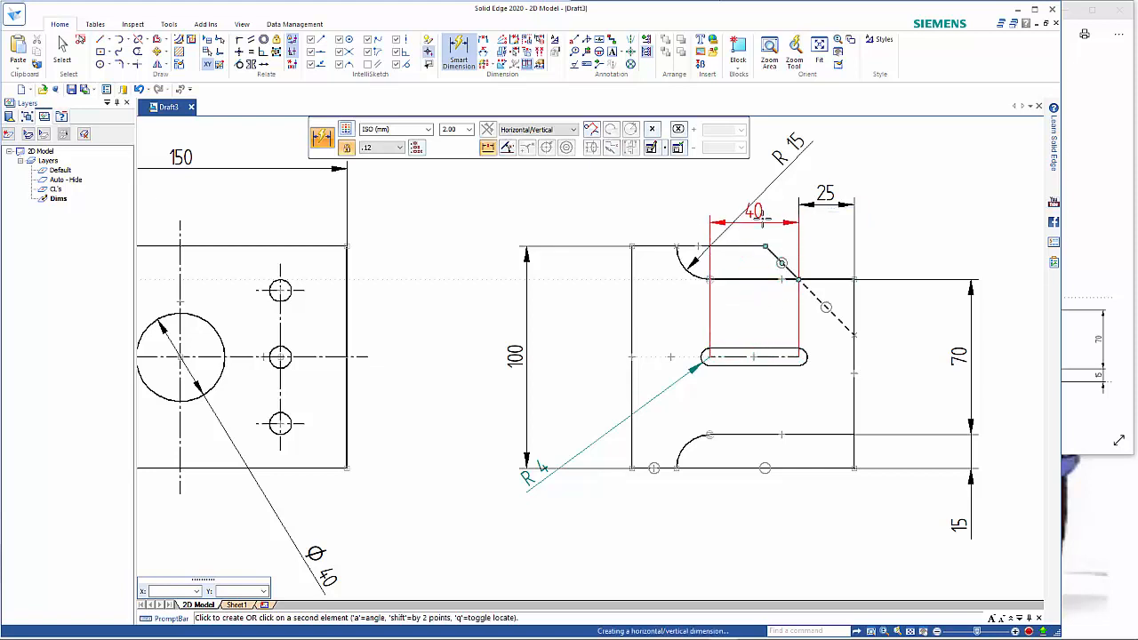
{"action": "left_click", "coordinate": [760, 203]}
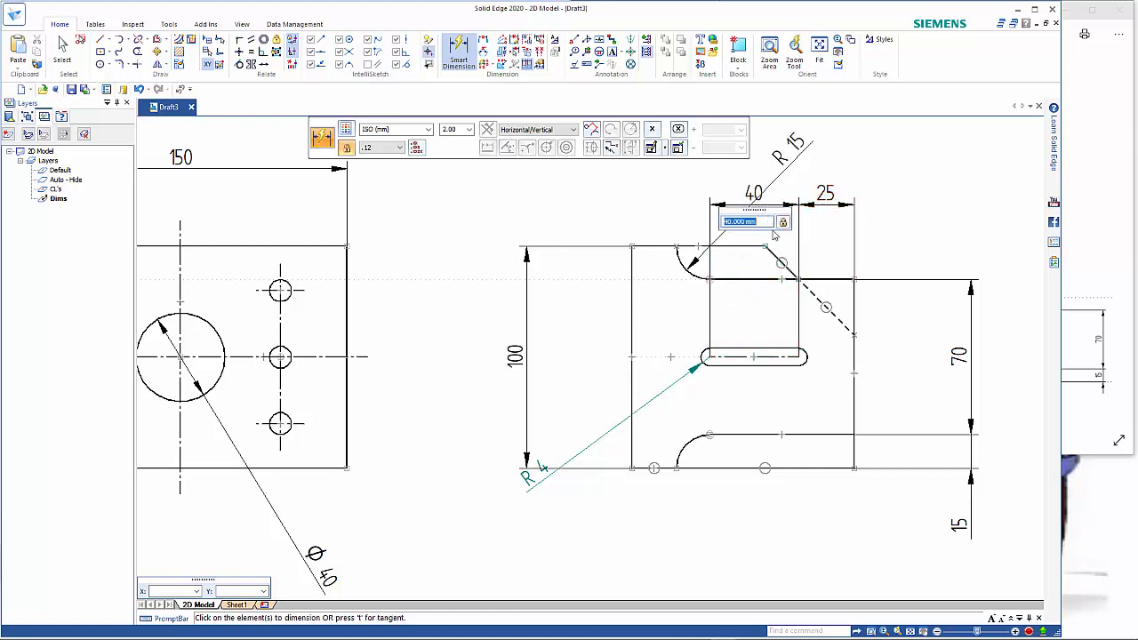
{"action": "key", "text": "Escape"}
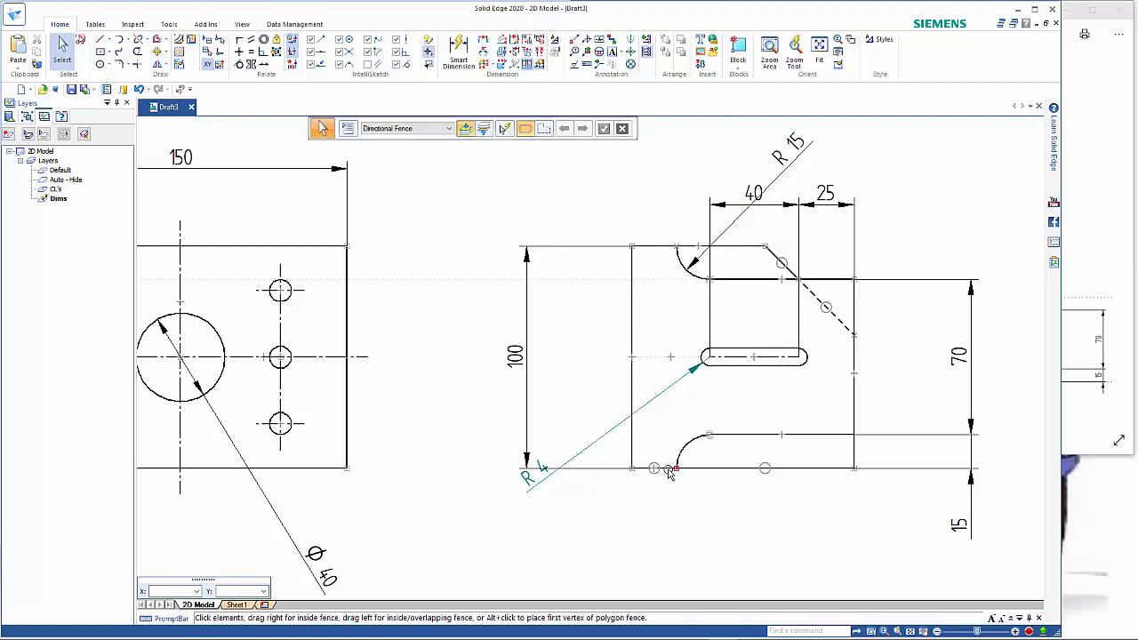
{"action": "left_click", "coordinate": [457, 44]}
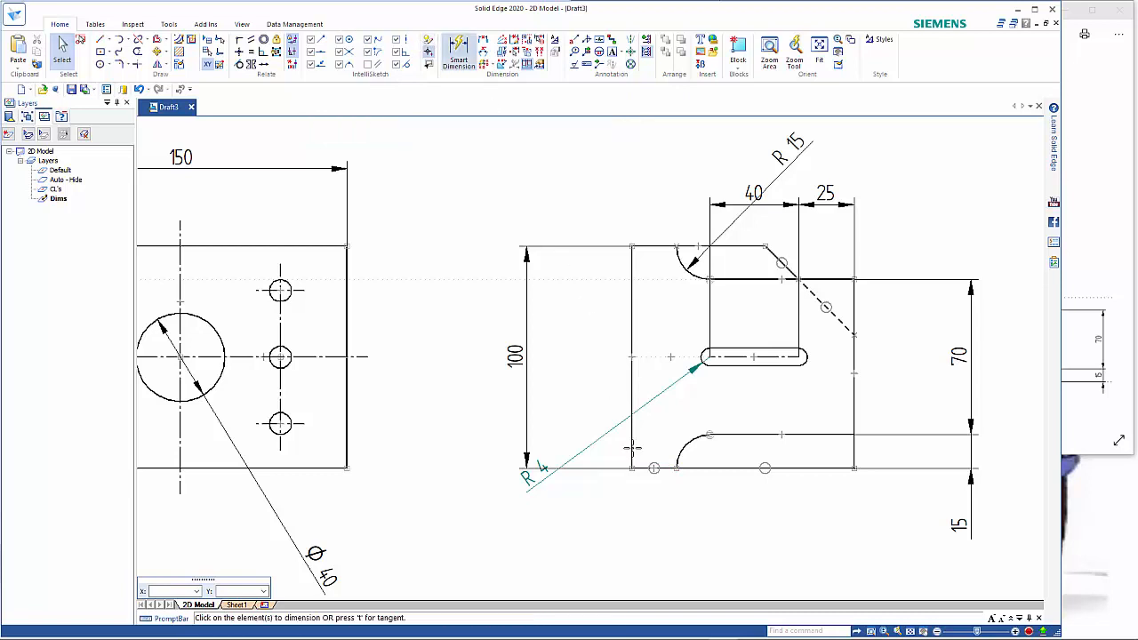
{"action": "left_click", "coordinate": [654, 467]}
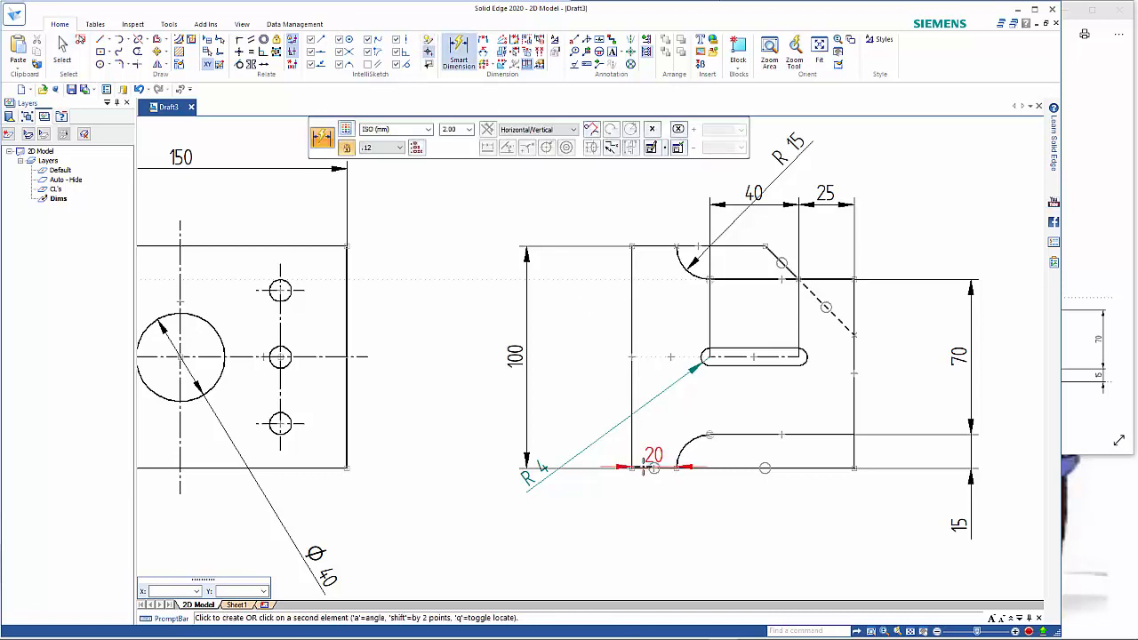
{"action": "left_click", "coordinate": [663, 551]}
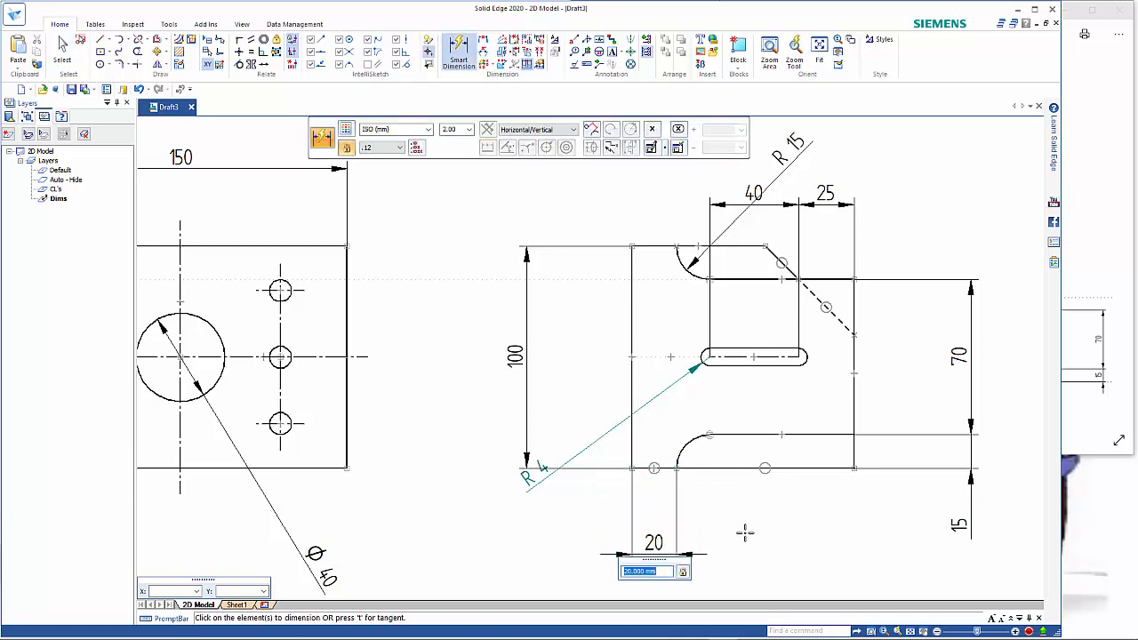
{"action": "key", "text": "Escape"}
Step: Set the text orientation of the slot's radius dimension to Horizontal and move its text below the right-hand view's lower-left corner
{"action": "scroll", "coordinate": [762, 513], "scroll_direction": "down", "scroll_amount": 3}
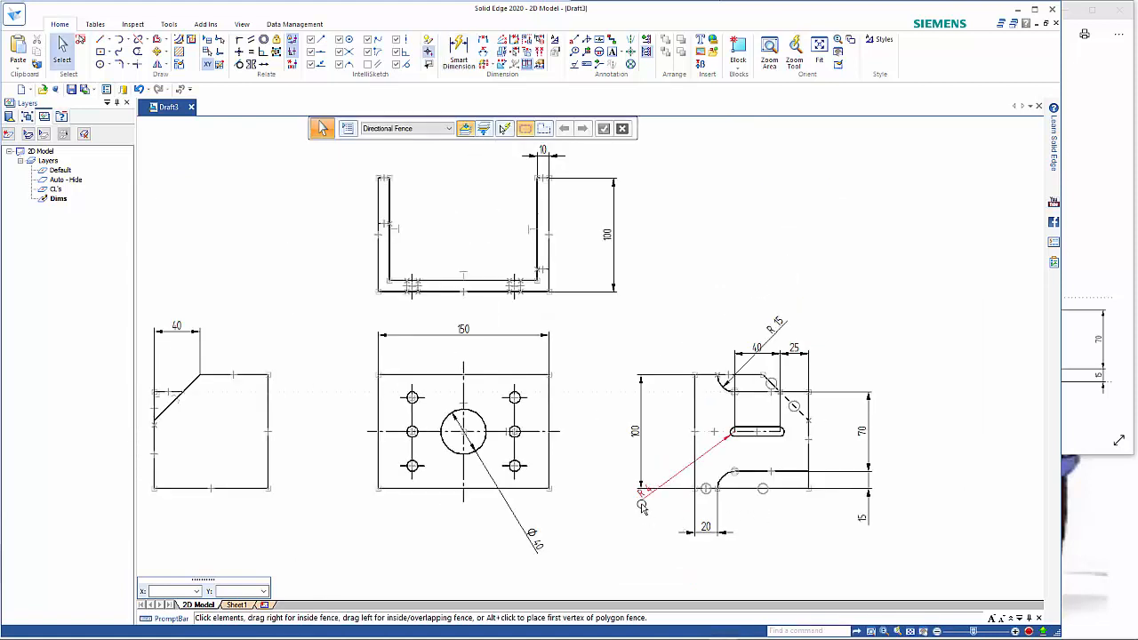
{"action": "left_click", "coordinate": [641, 504]}
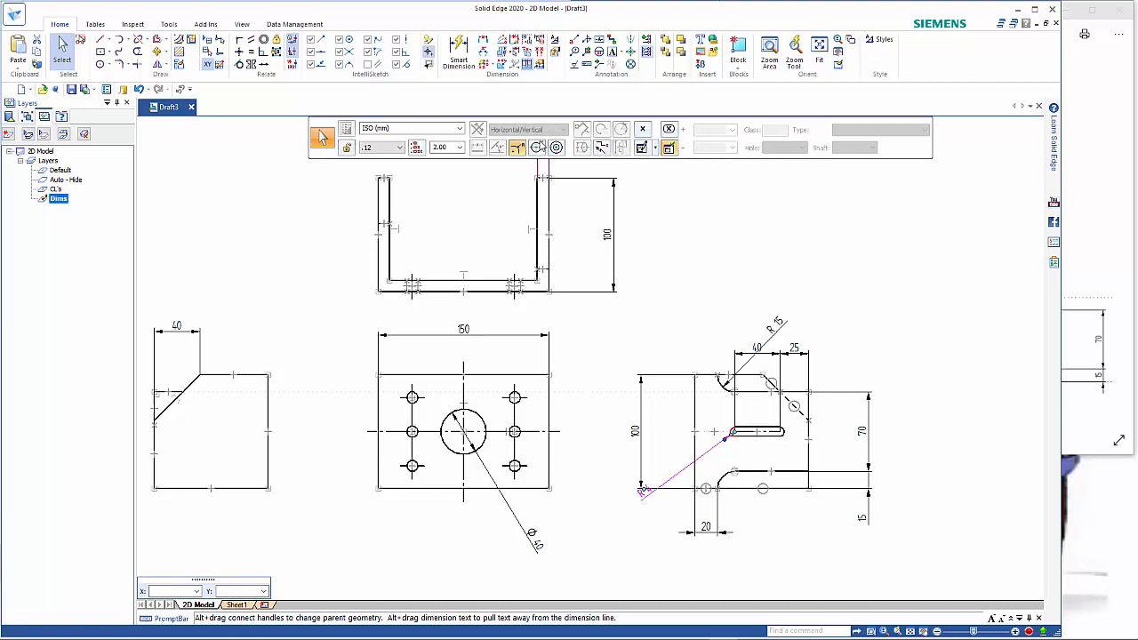
{"action": "right_click", "coordinate": [644, 491]}
{"action": "left_click", "coordinate": [683, 496]}
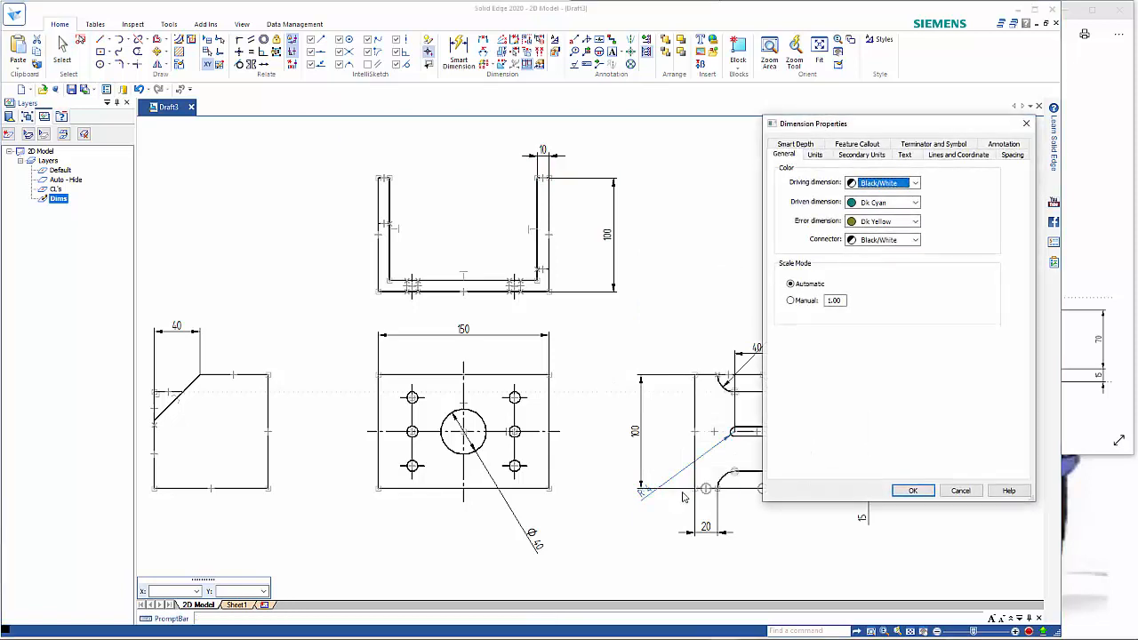
{"action": "left_click", "coordinate": [901, 155]}
{"action": "left_click", "coordinate": [831, 264]}
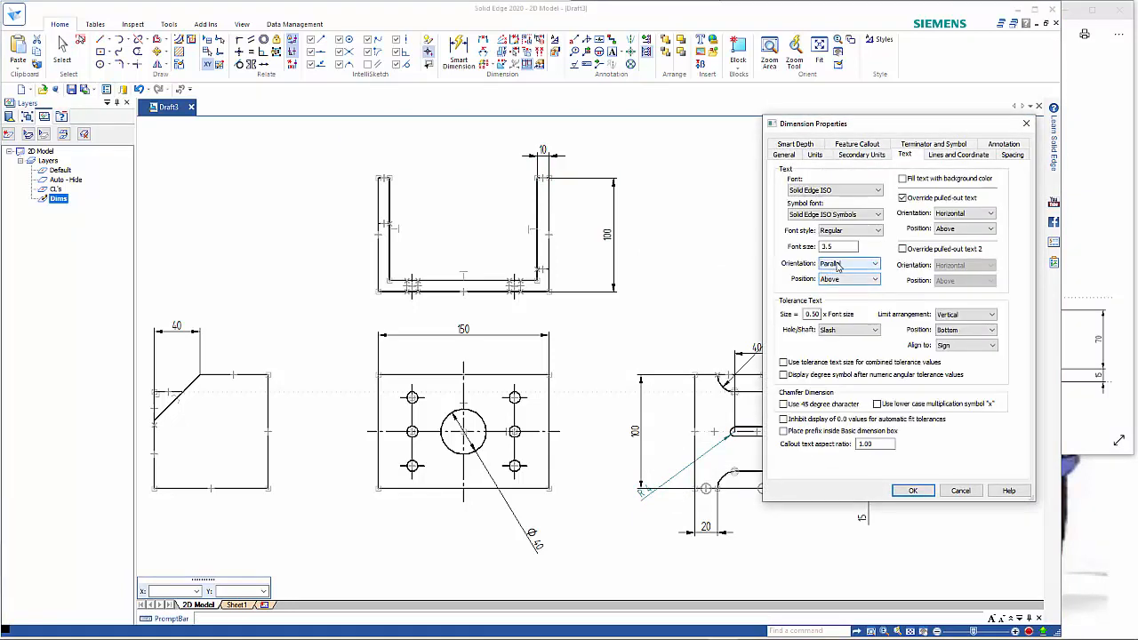
{"action": "left_click", "coordinate": [839, 264]}
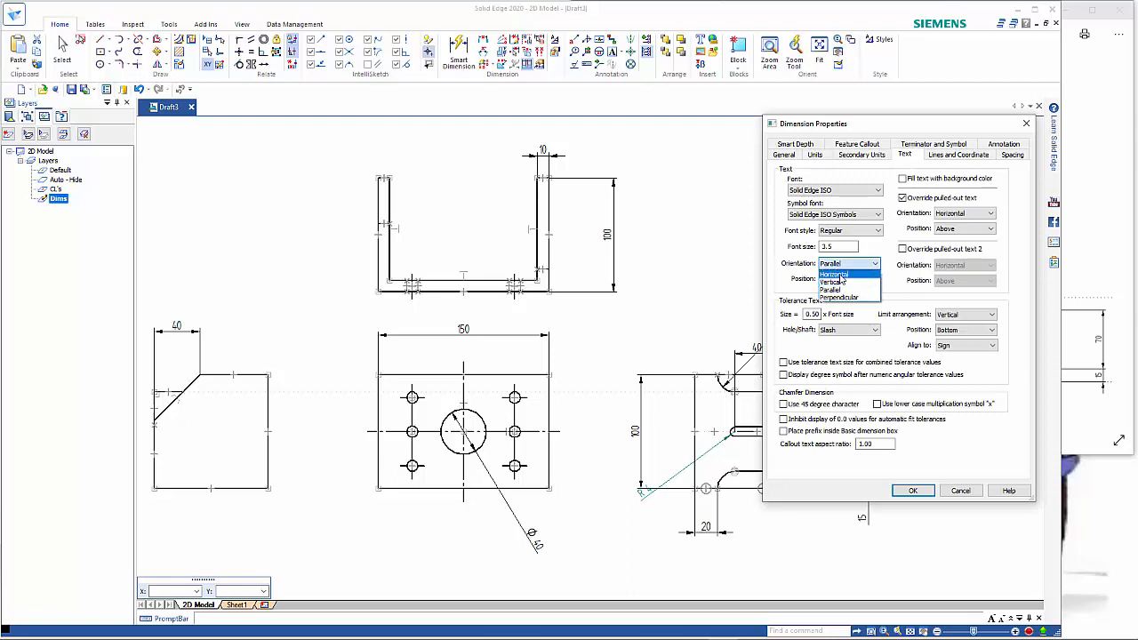
{"action": "left_click", "coordinate": [834, 274]}
{"action": "left_click", "coordinate": [916, 491]}
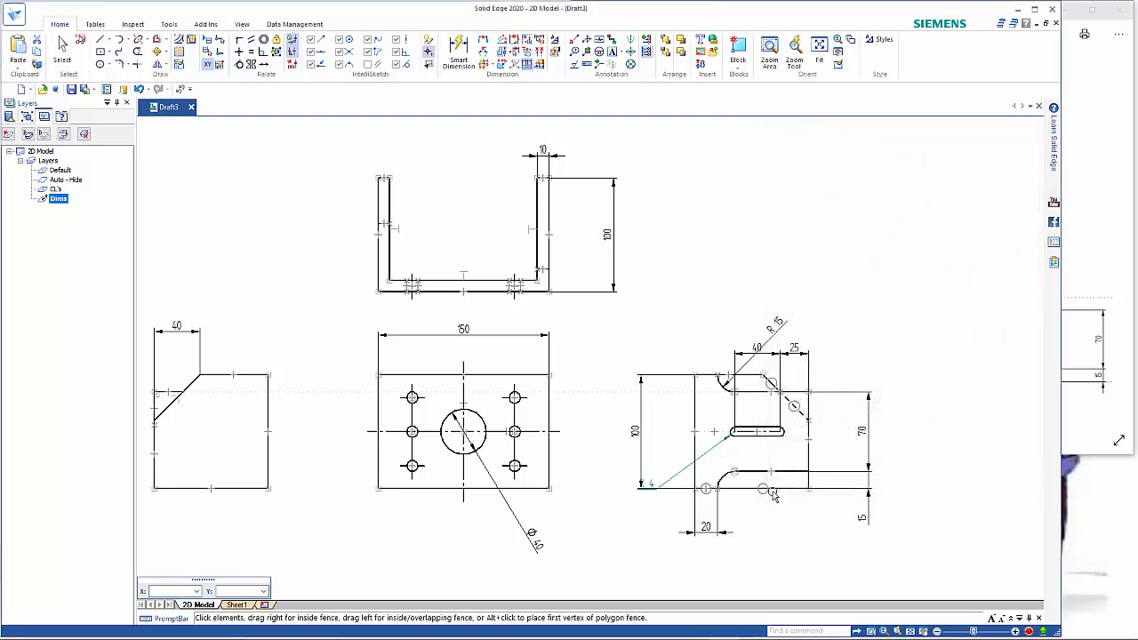
{"action": "left_click_drag", "start_coordinate": [647, 483], "coordinate": [650, 510]}
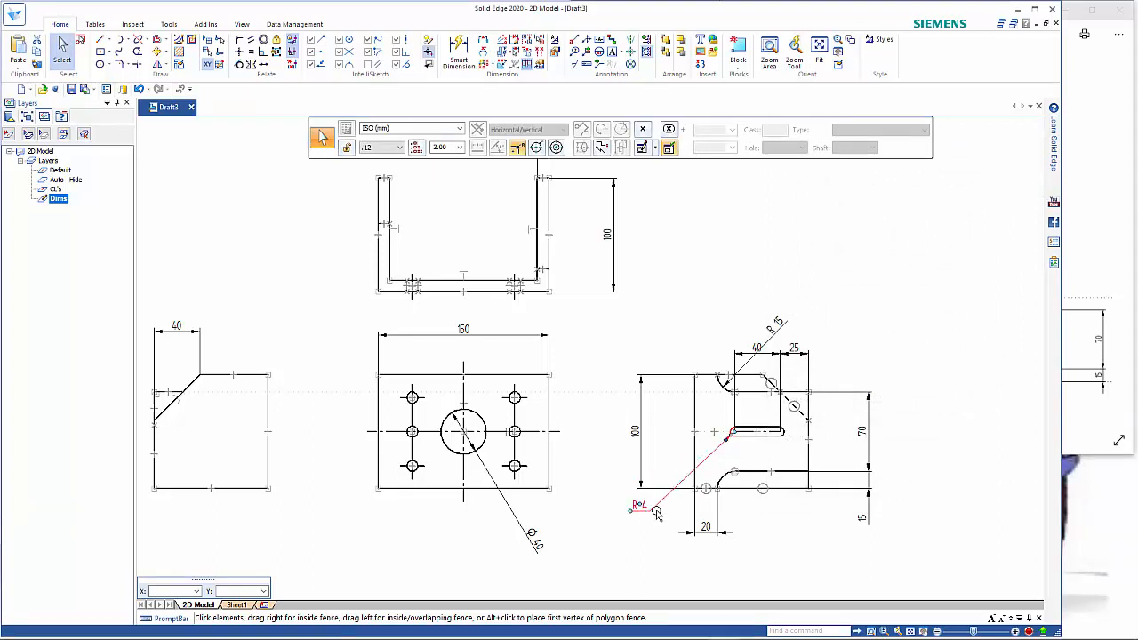
{"action": "left_click", "coordinate": [667, 470]}
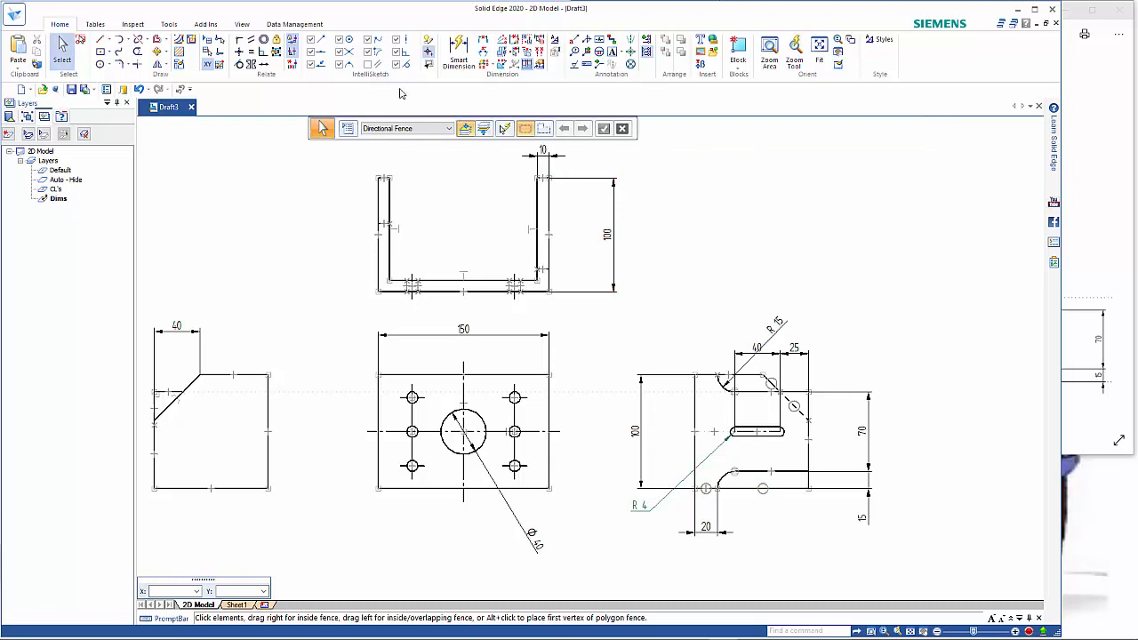
Step: Copy the slot radius dimension's style to the large hole's diameter dimension and the upper cutout arc's radius dimension
{"action": "left_click", "coordinate": [528, 55]}
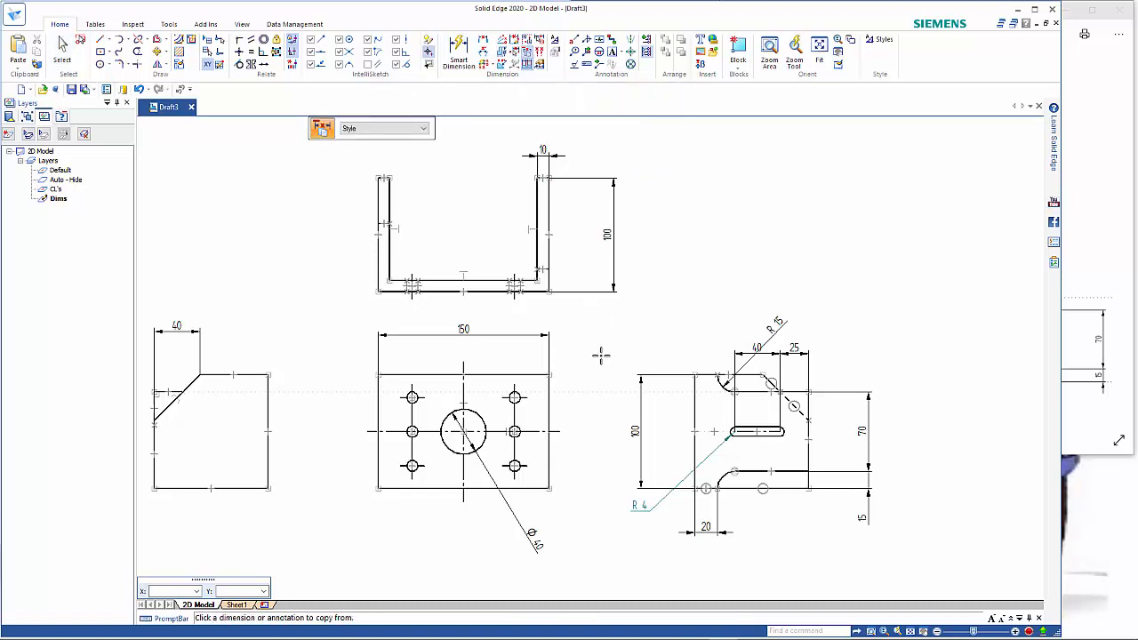
{"action": "left_click", "coordinate": [638, 505]}
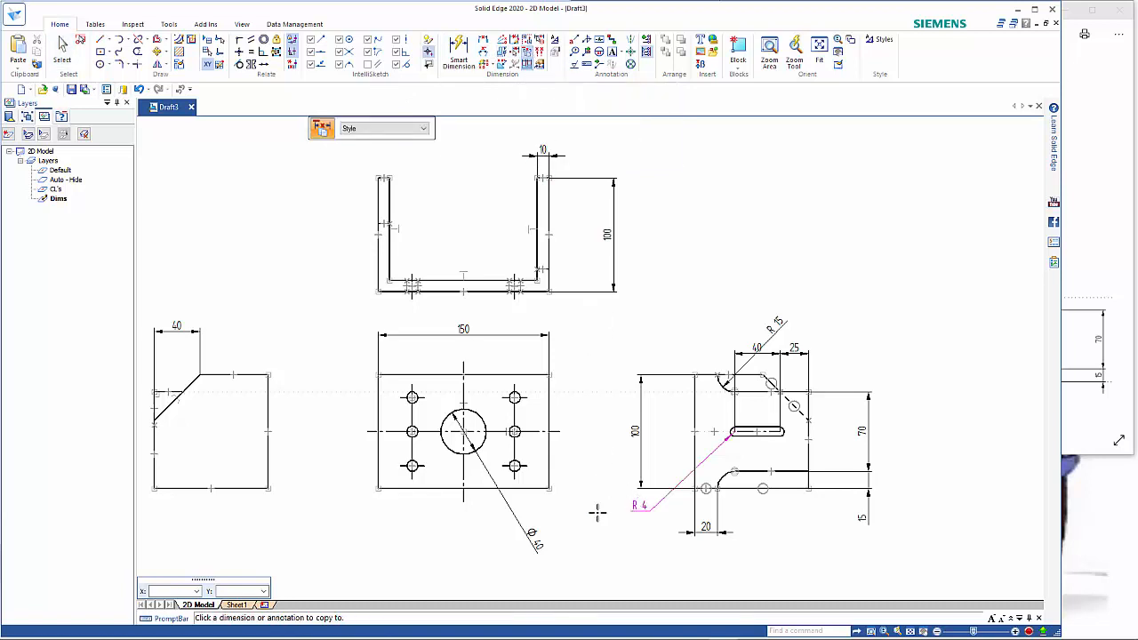
{"action": "left_click", "coordinate": [533, 536]}
{"action": "left_click", "coordinate": [779, 324]}
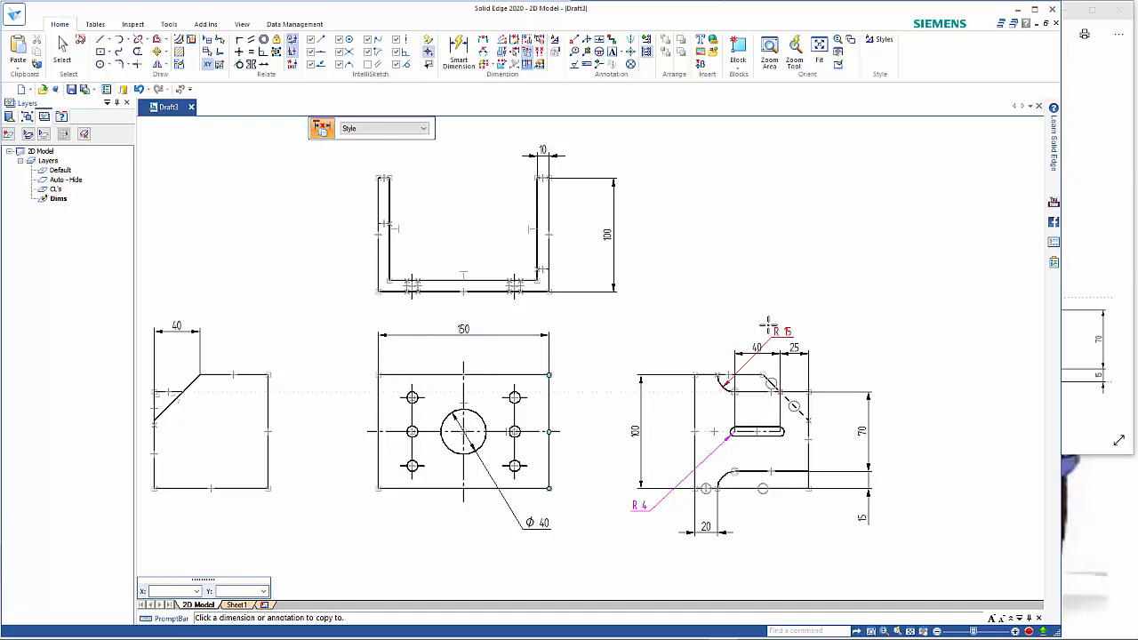
{"action": "key", "text": "Escape"}
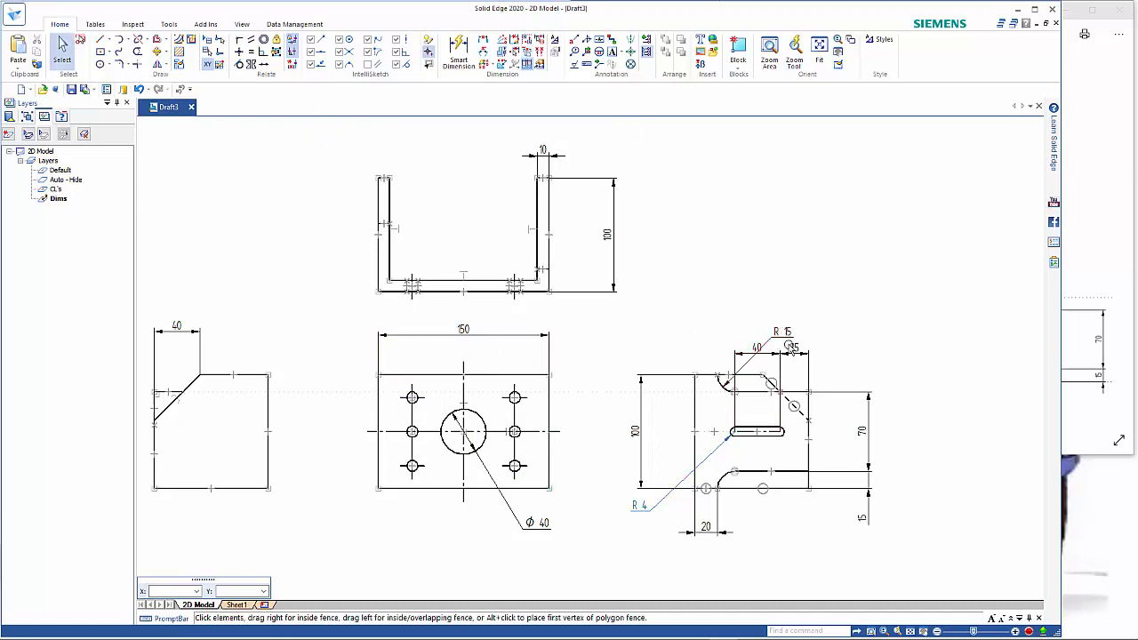
Step: Move the upper cutout arc's radius dimension text up, clear of the slot length dimension
{"action": "left_click", "coordinate": [788, 333]}
{"action": "left_click_drag", "start_coordinate": [788, 333], "coordinate": [757, 311]}
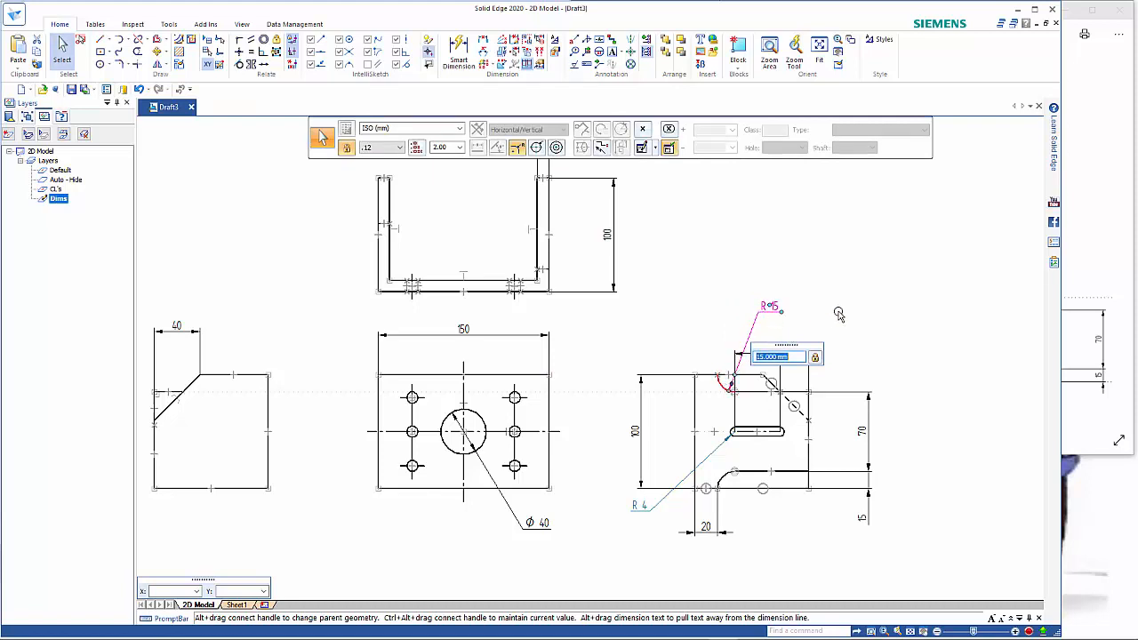
{"action": "left_click", "coordinate": [840, 314]}
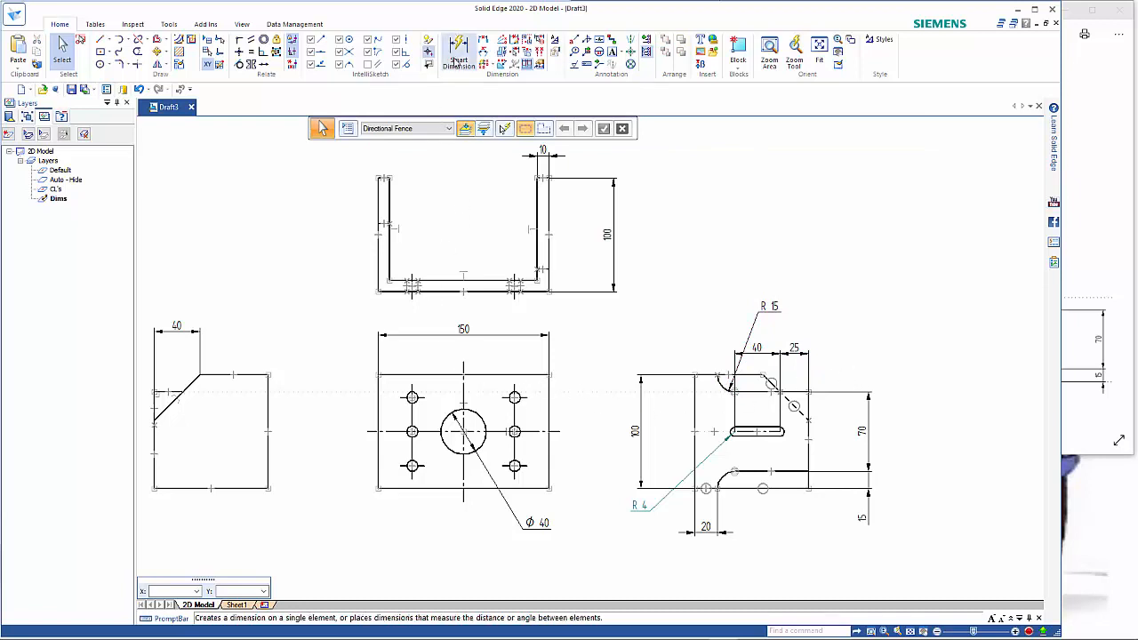
Step: Add a diameter dimension to the lower-left small hole of the middle view, placed below the view's lower-left corner
{"action": "left_click", "coordinate": [457, 55]}
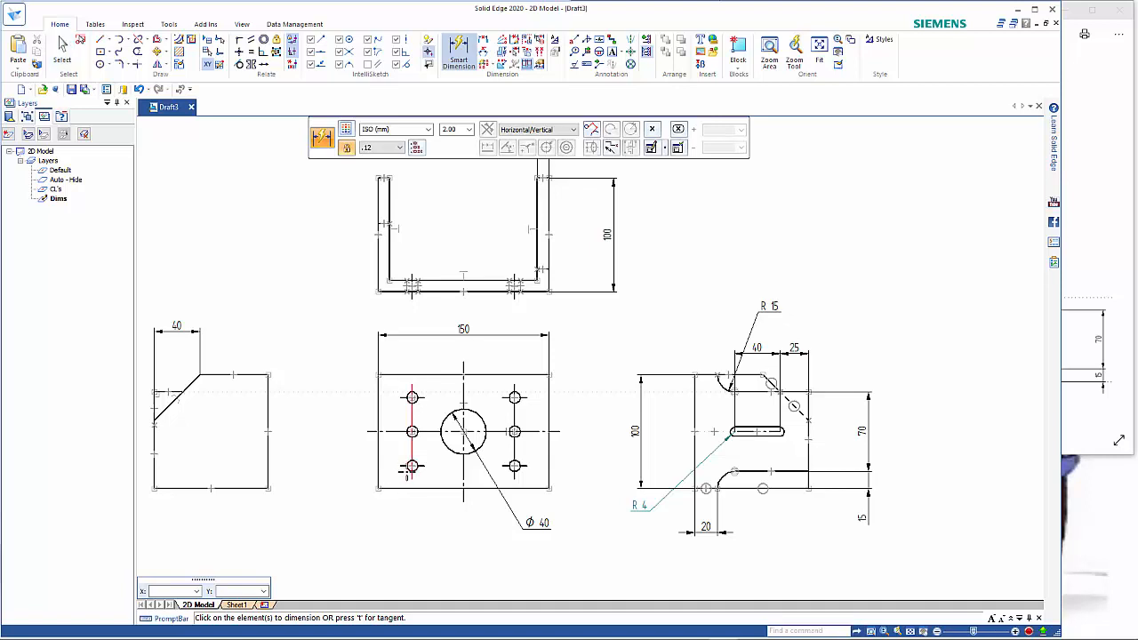
{"action": "left_click", "coordinate": [410, 467]}
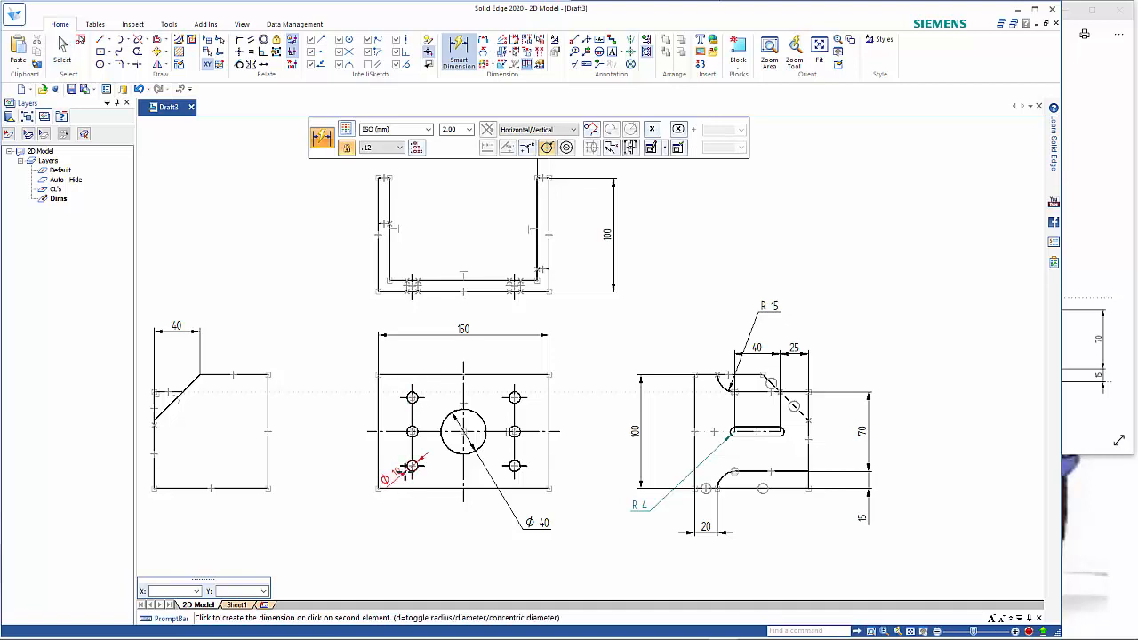
{"action": "left_click", "coordinate": [378, 517]}
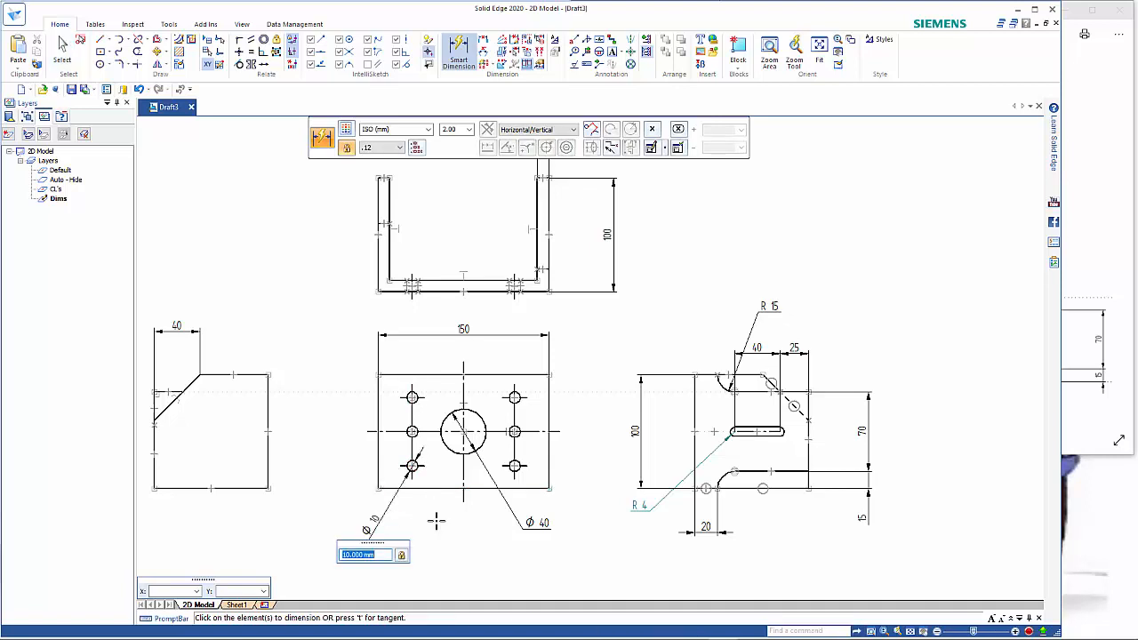
{"action": "key", "text": "Return"}
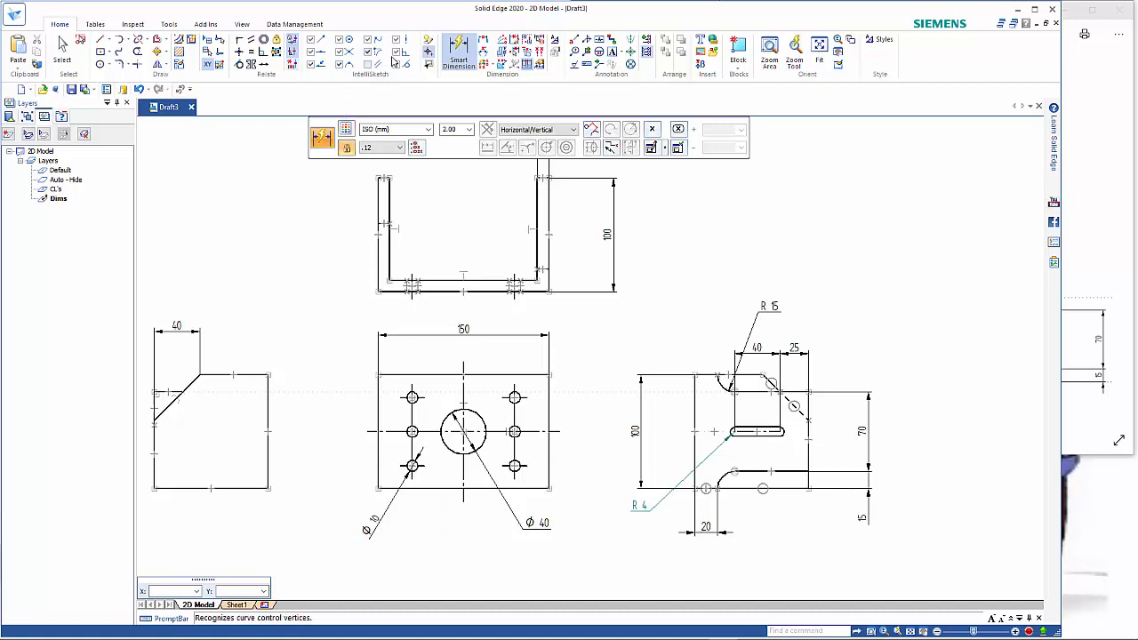
Step: Copy the large hole diameter dimension's style to the small hole's diameter dimension
{"action": "left_click", "coordinate": [530, 55]}
{"action": "left_click", "coordinate": [534, 527]}
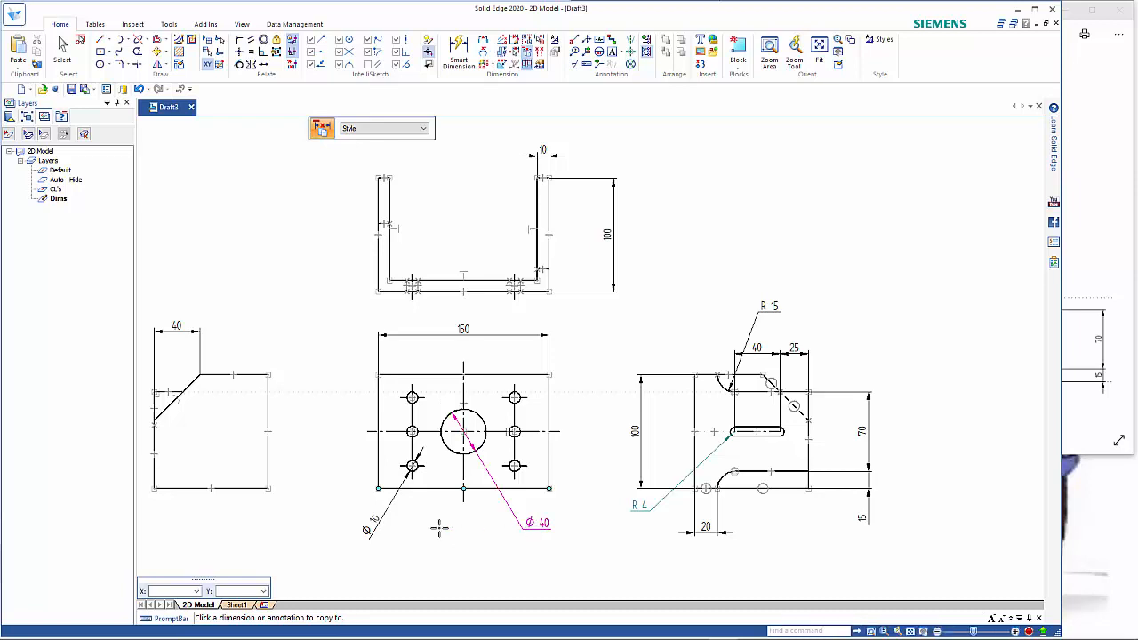
{"action": "left_click", "coordinate": [375, 524]}
{"action": "key", "text": "Escape"}
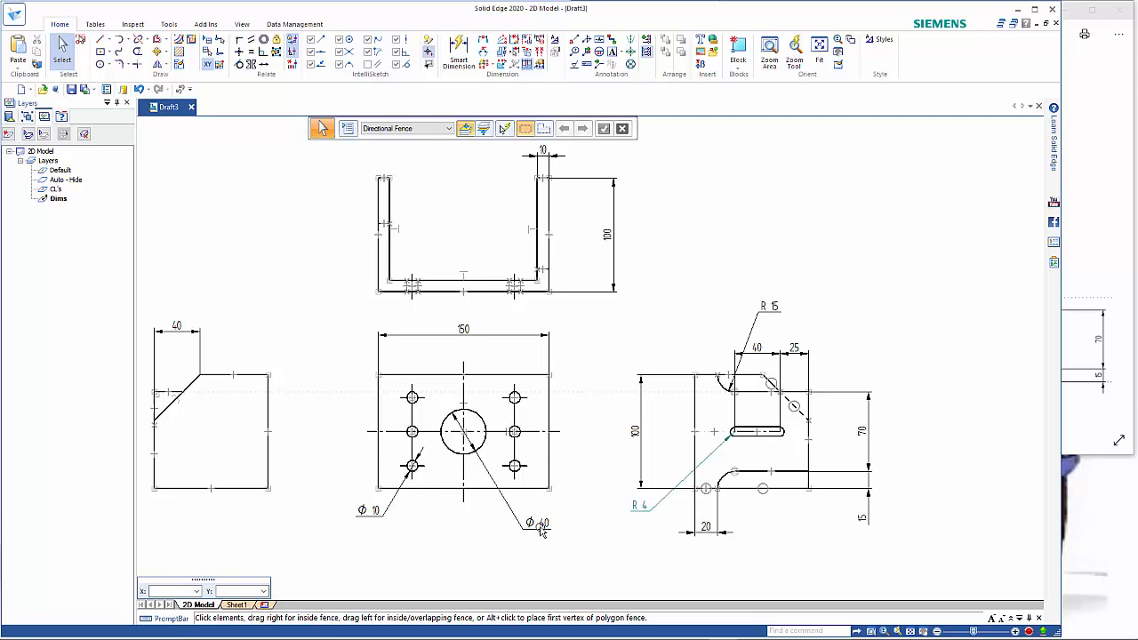
Step: Add the prefix "6 Holes" to the small hole's diameter dimension below the middle view
{"action": "left_click", "coordinate": [369, 514]}
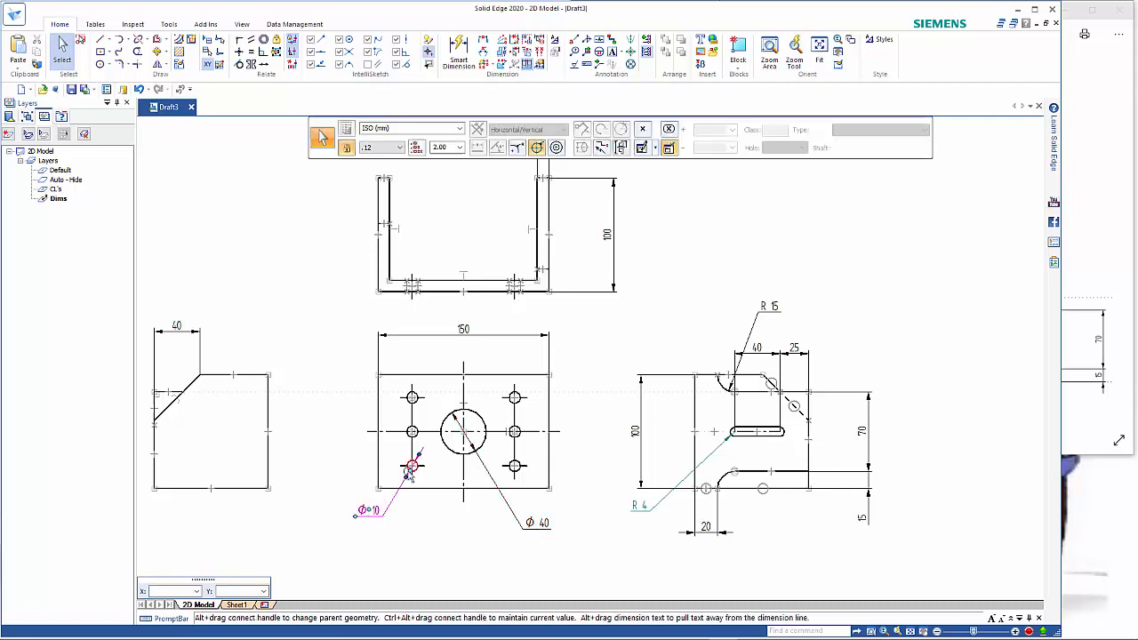
{"action": "left_click", "coordinate": [641, 147]}
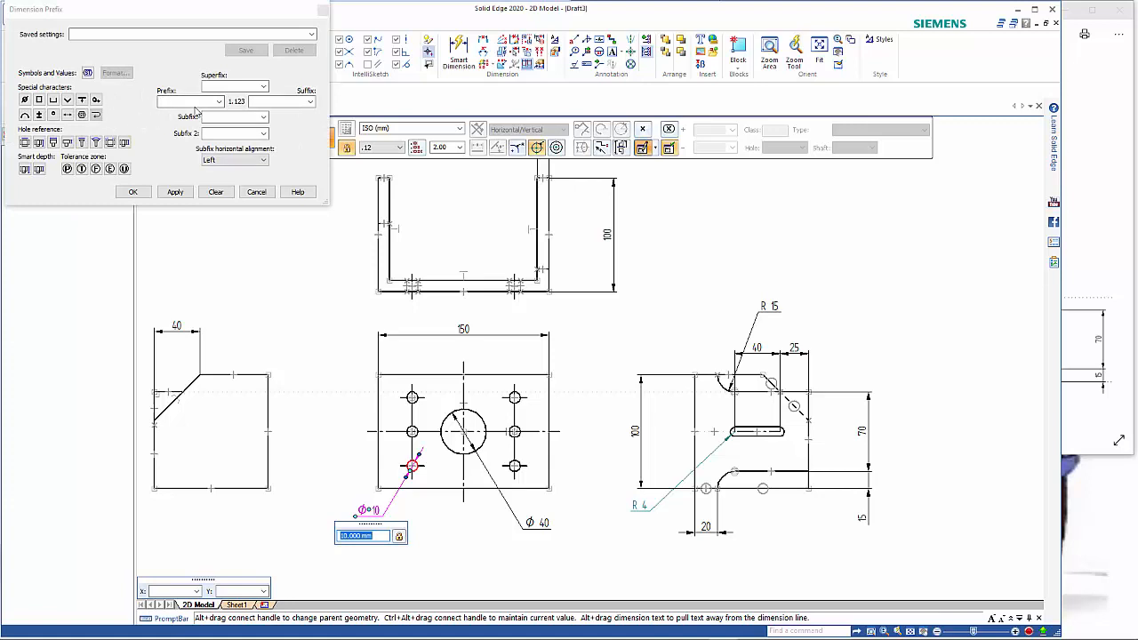
{"action": "left_click", "coordinate": [264, 100]}
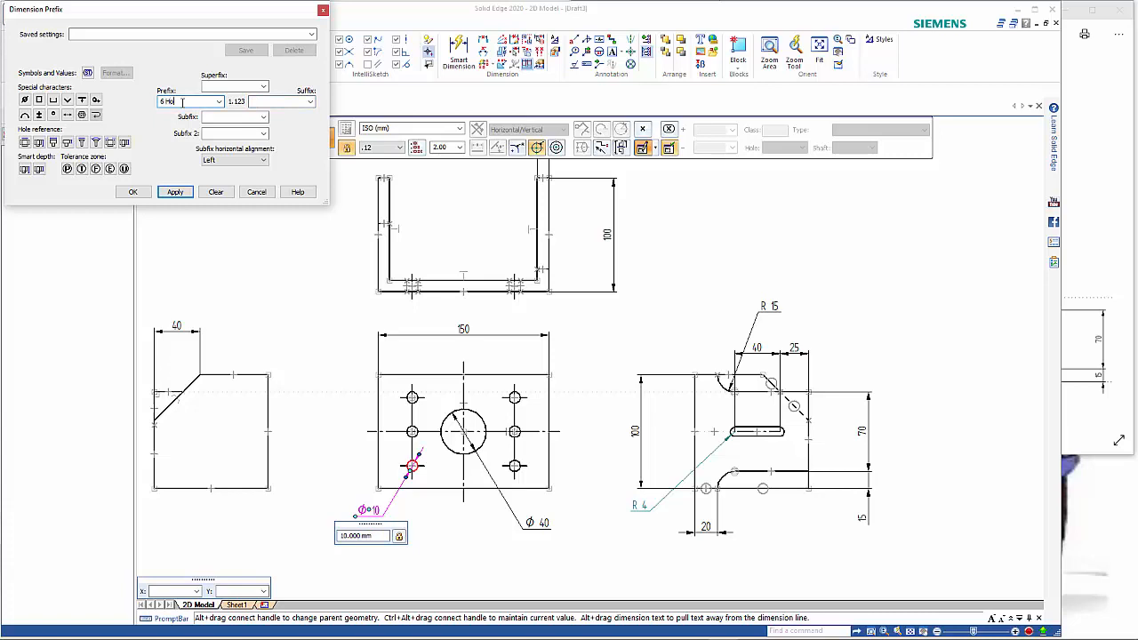
{"action": "left_click", "coordinate": [173, 195]}
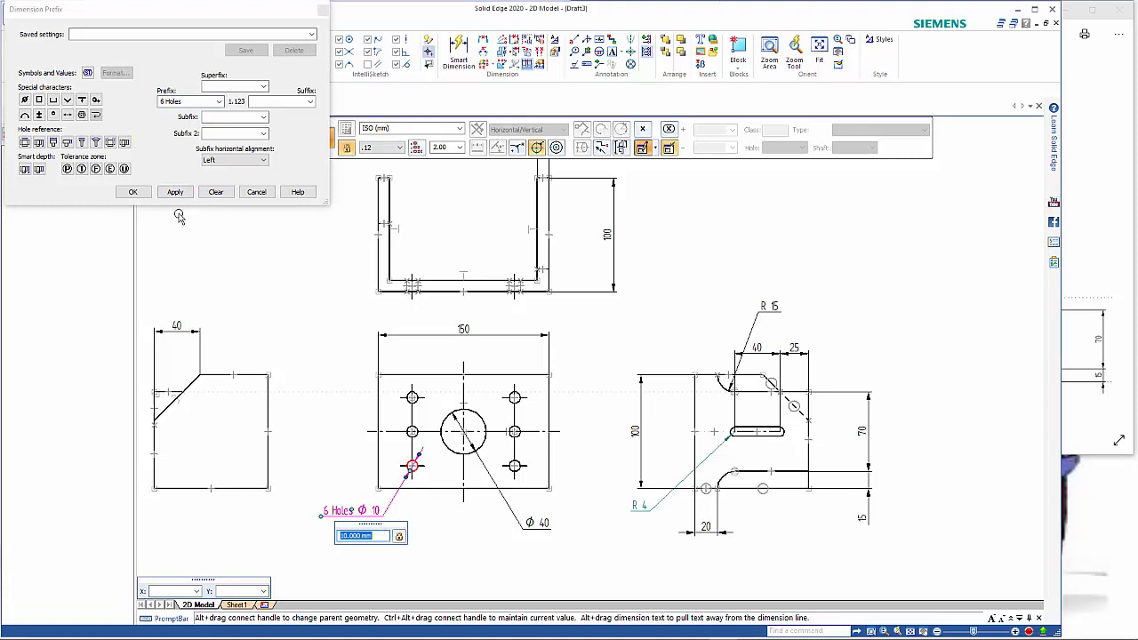
{"action": "left_click", "coordinate": [133, 192]}
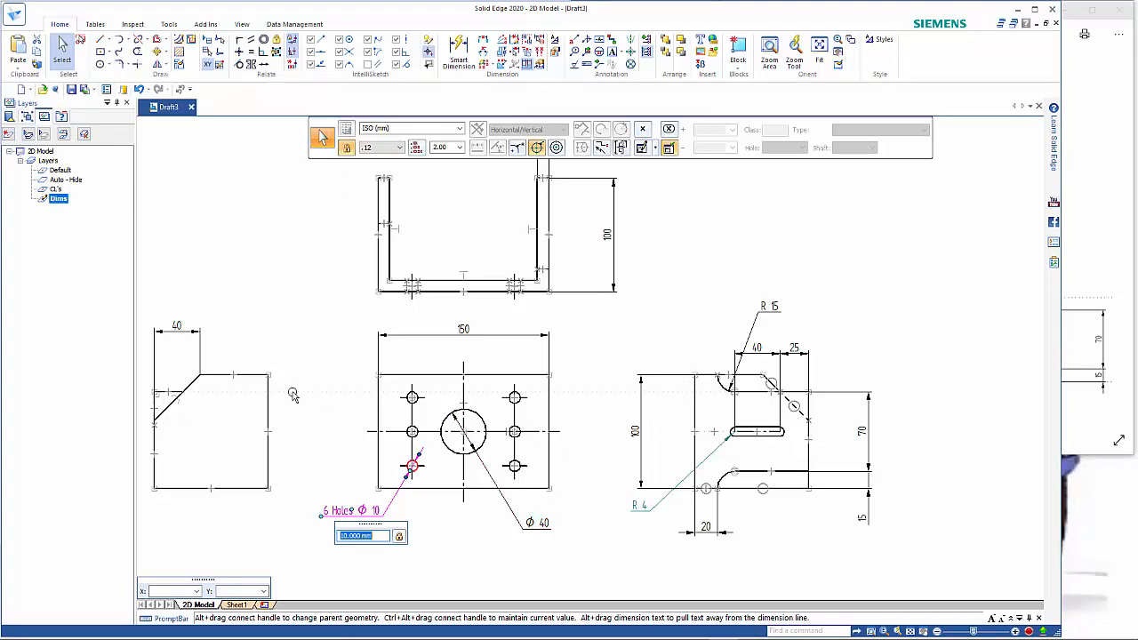
Step: Add the suffix "x 45°" with the degree symbol to the chamfer dimension of the view with the cut corner
{"action": "left_click", "coordinate": [178, 329]}
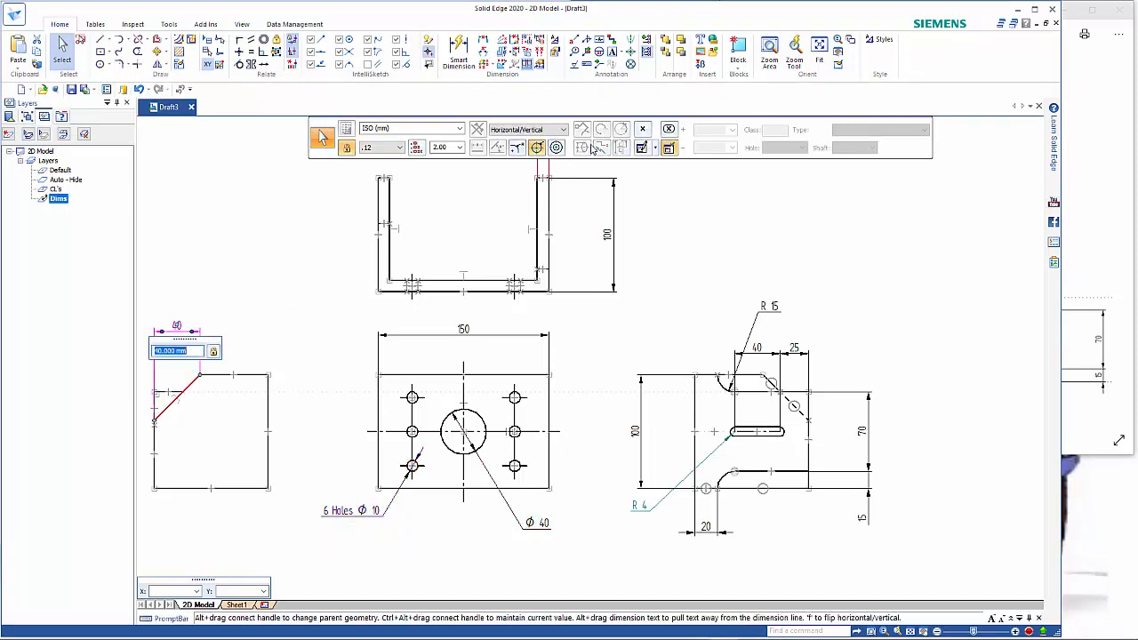
{"action": "left_click", "coordinate": [641, 148]}
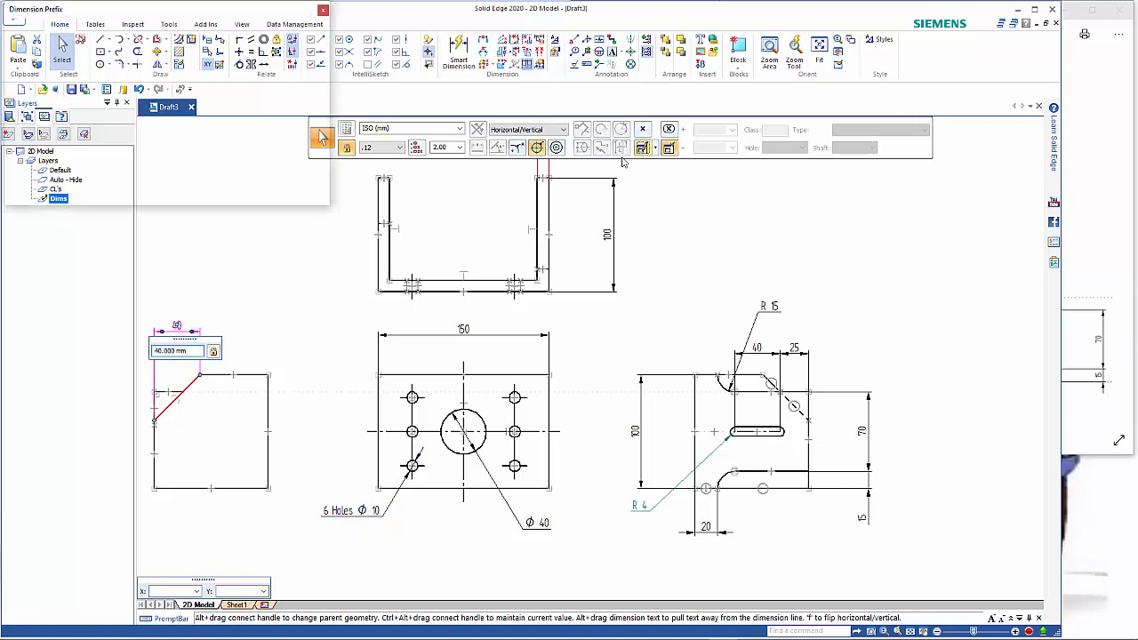
{"action": "left_click", "coordinate": [262, 102]}
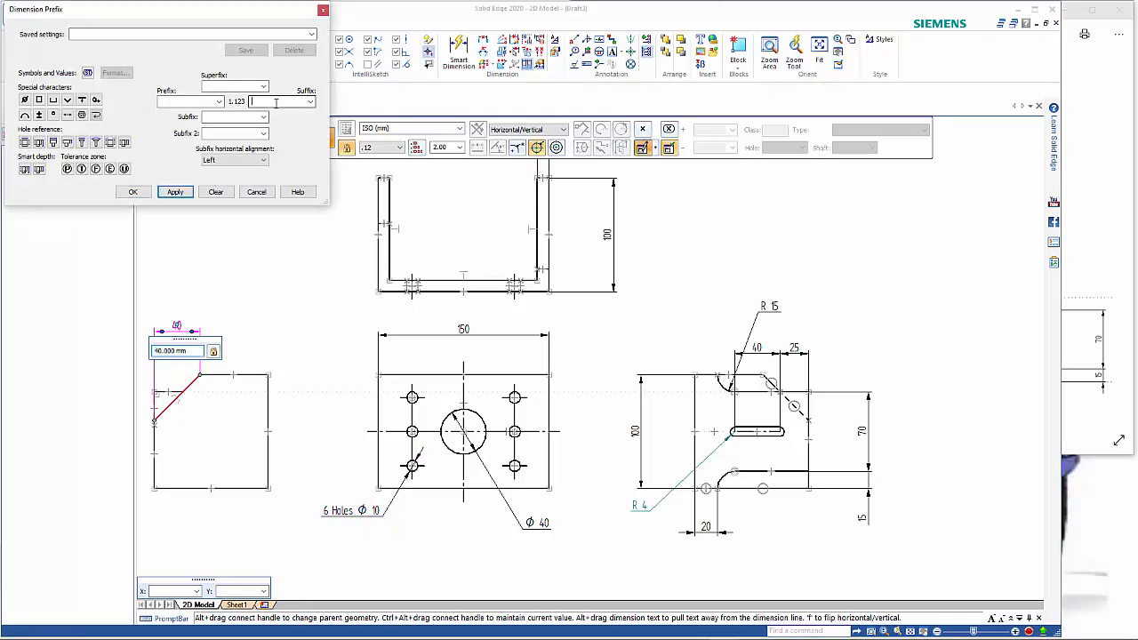
{"action": "type", "text": "x 45"}
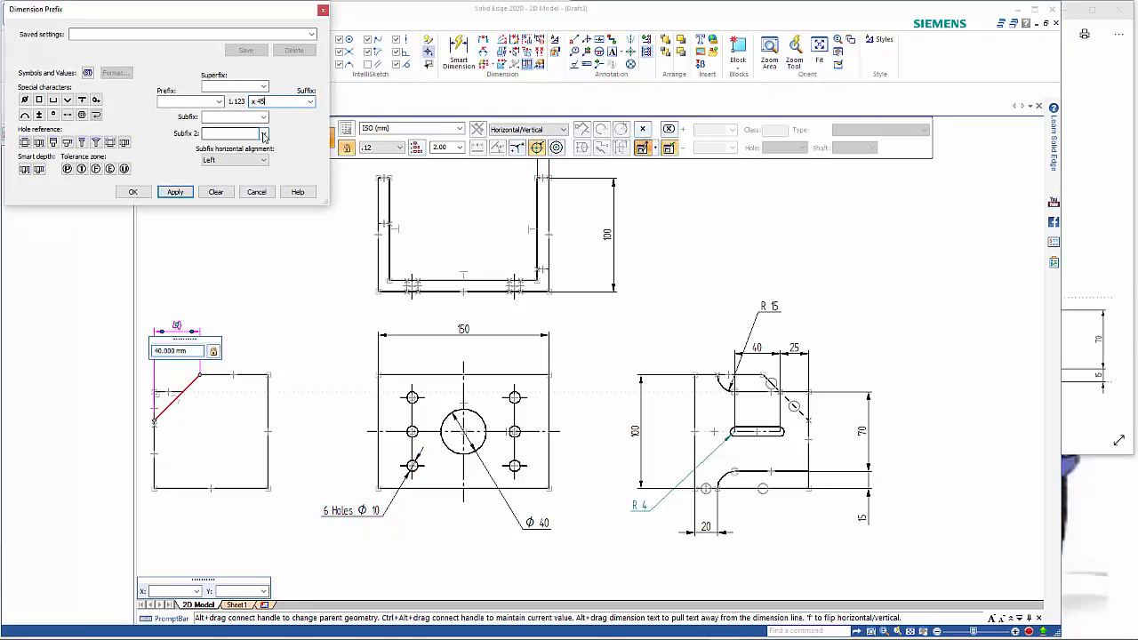
{"action": "left_click", "coordinate": [54, 115]}
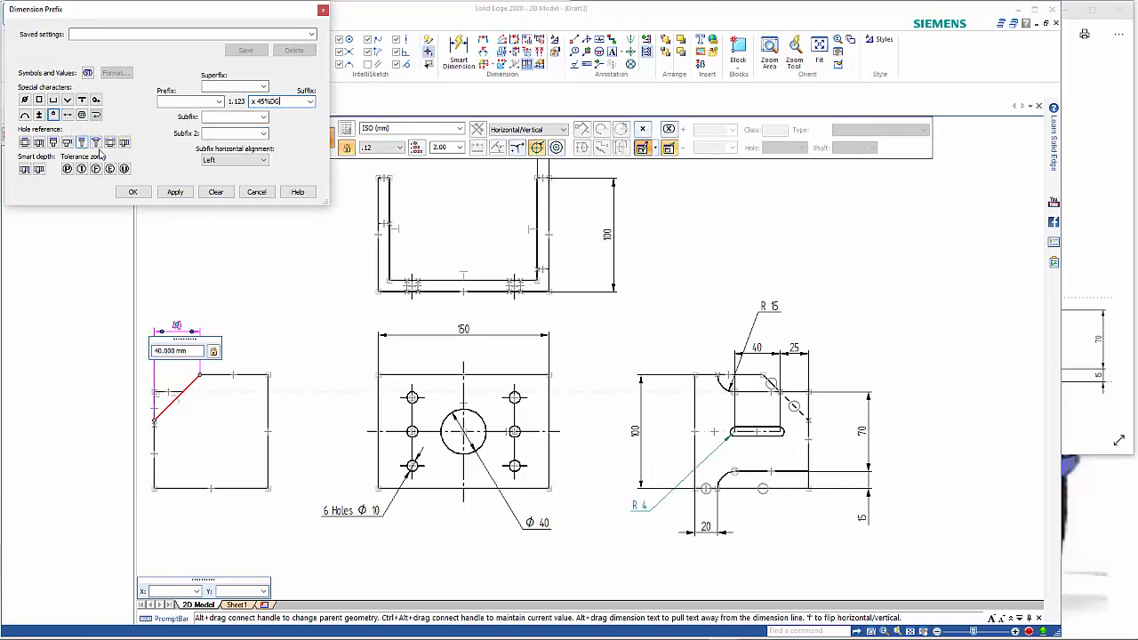
{"action": "left_click", "coordinate": [132, 193]}
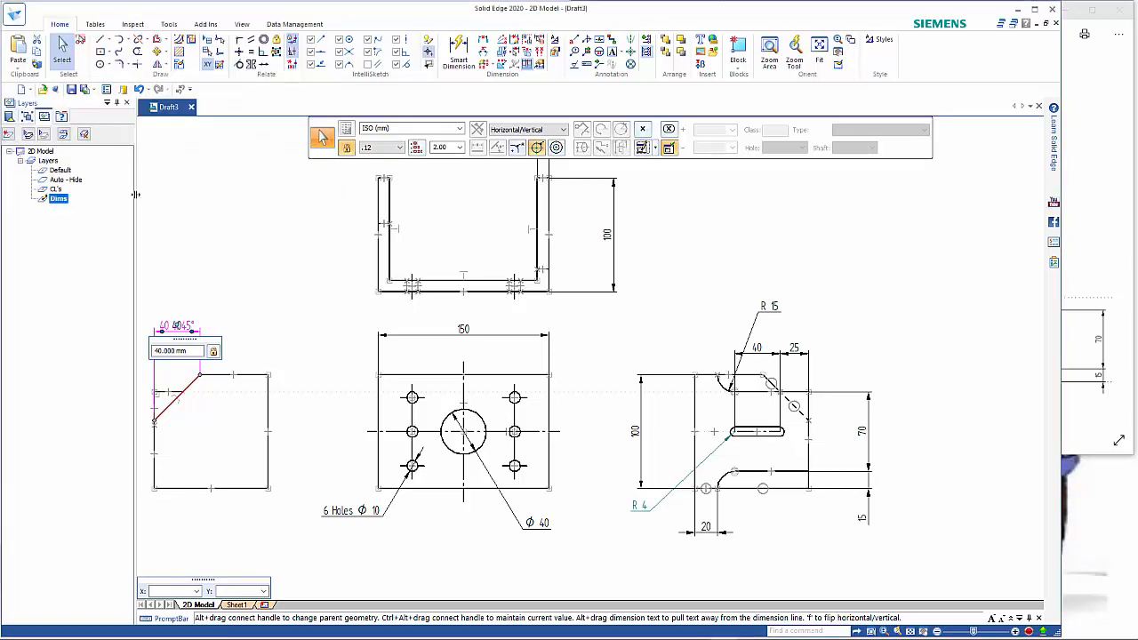
{"action": "key", "text": "Escape"}
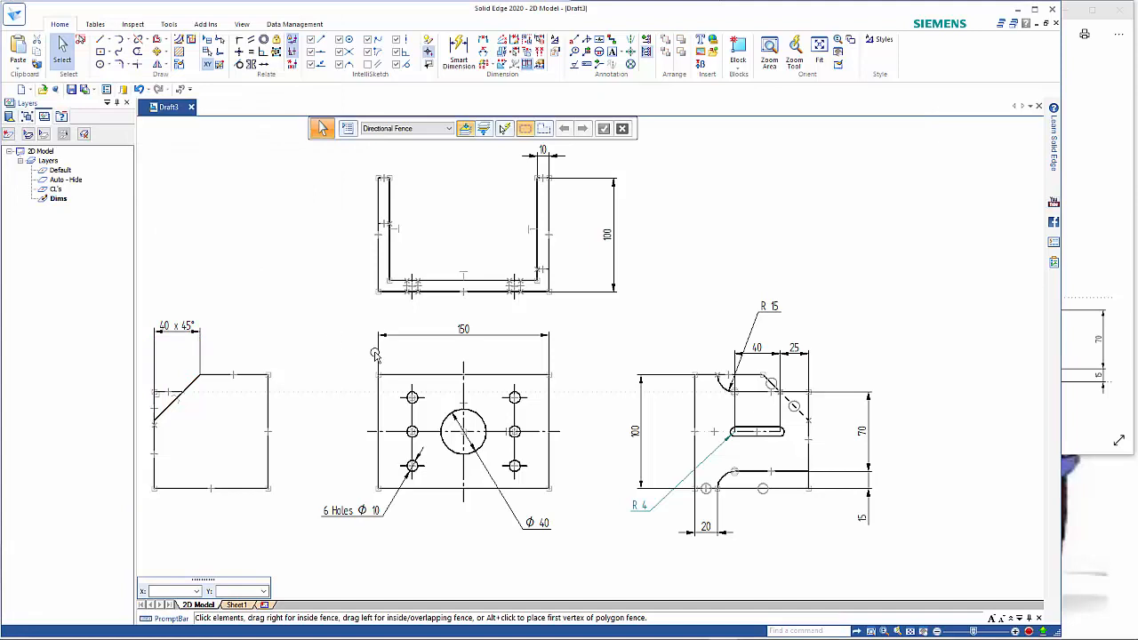
Step: Turn on projection lines for both vertical outer edges of the middle view
{"action": "scroll", "coordinate": [378, 363], "scroll_direction": "down", "scroll_amount": 2}
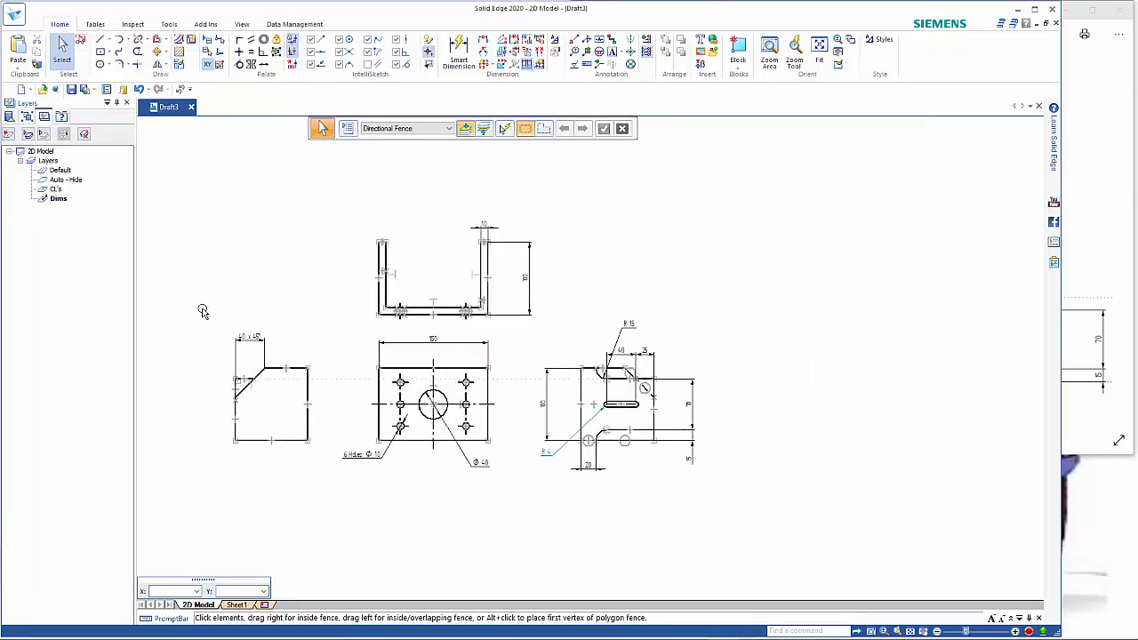
{"action": "scroll", "coordinate": [202, 311], "scroll_direction": "up", "scroll_amount": 1}
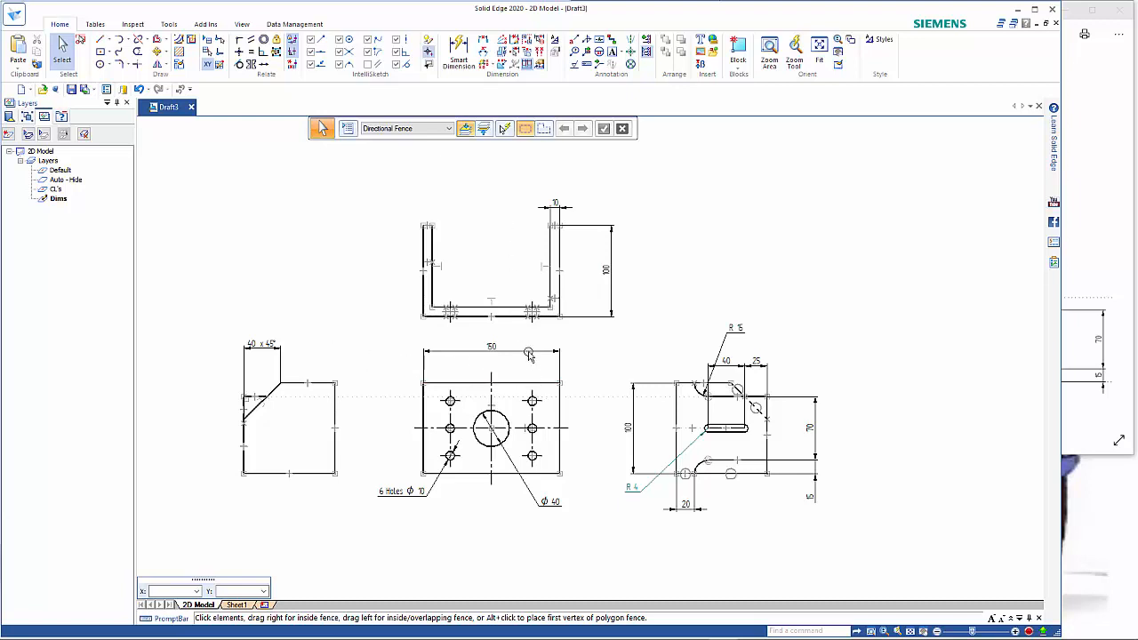
{"action": "left_click", "coordinate": [561, 409]}
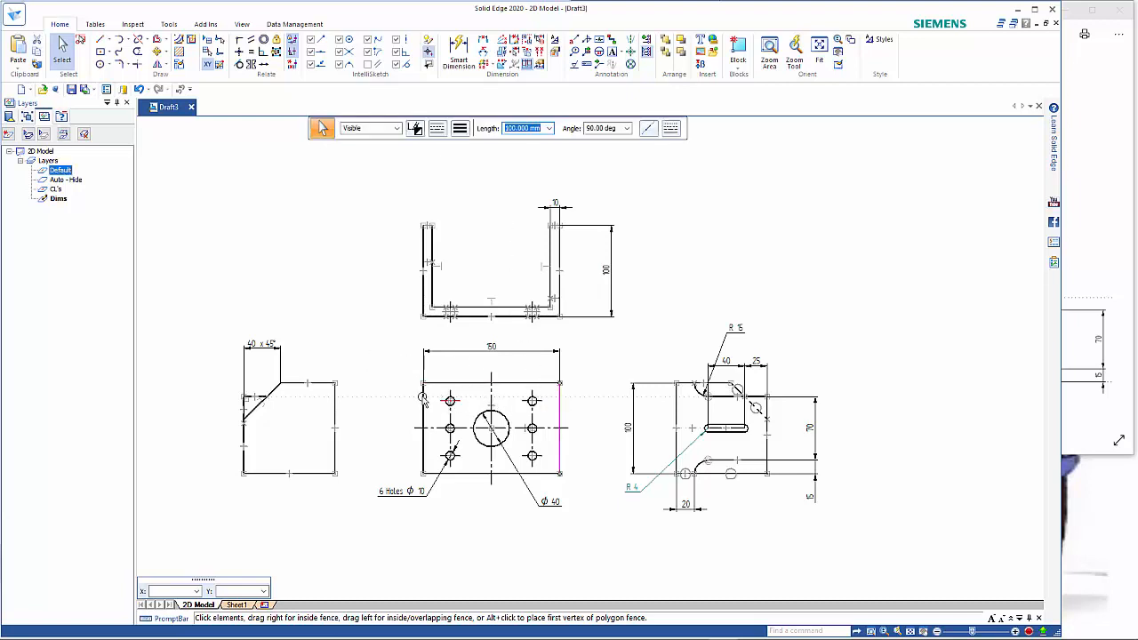
{"action": "left_click", "coordinate": [422, 400], "text": "shift"}
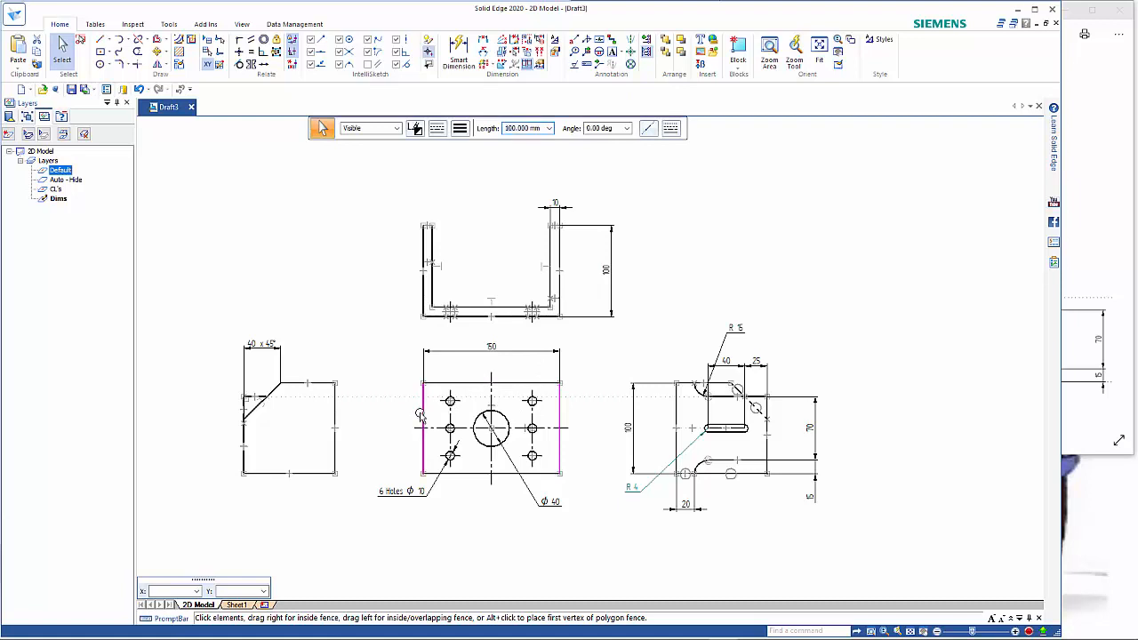
{"action": "left_click", "coordinate": [649, 130]}
Step: Connect both lower outer corners of the U-shaped view to the projection lines of the middle view's vertical edges
{"action": "scroll", "coordinate": [542, 343], "scroll_direction": "up", "scroll_amount": 5}
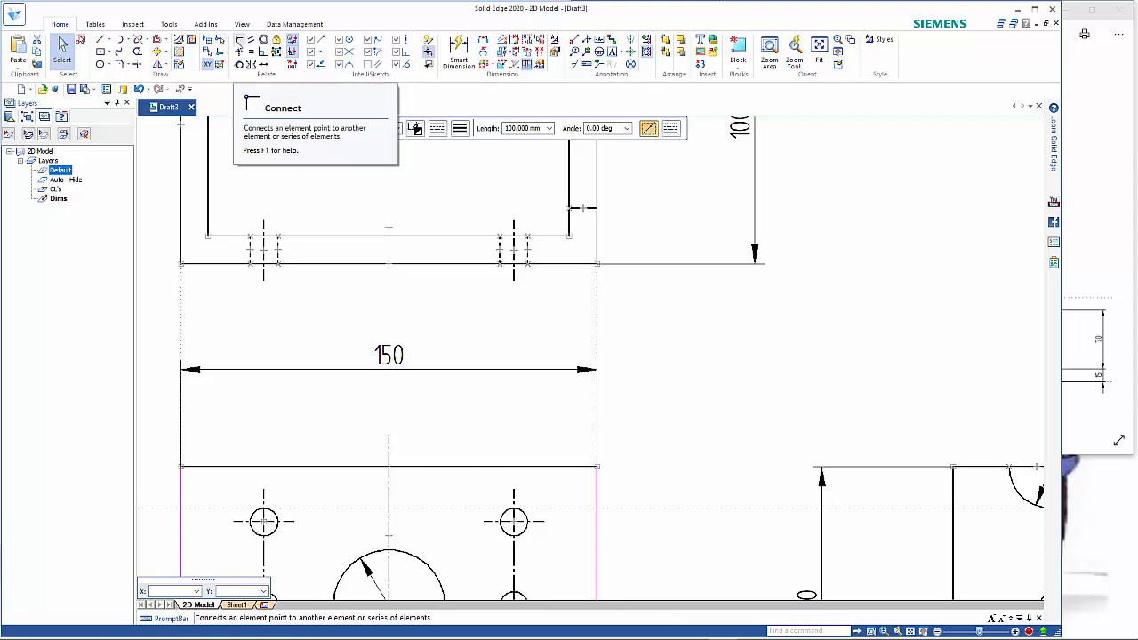
{"action": "left_click", "coordinate": [238, 43]}
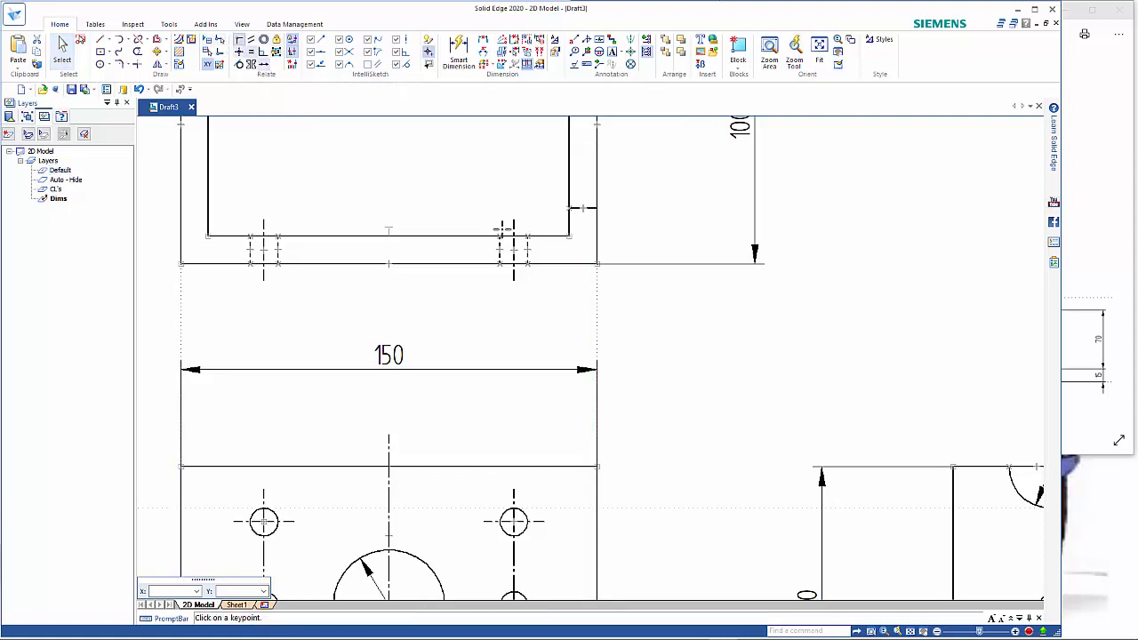
{"action": "left_click", "coordinate": [597, 263]}
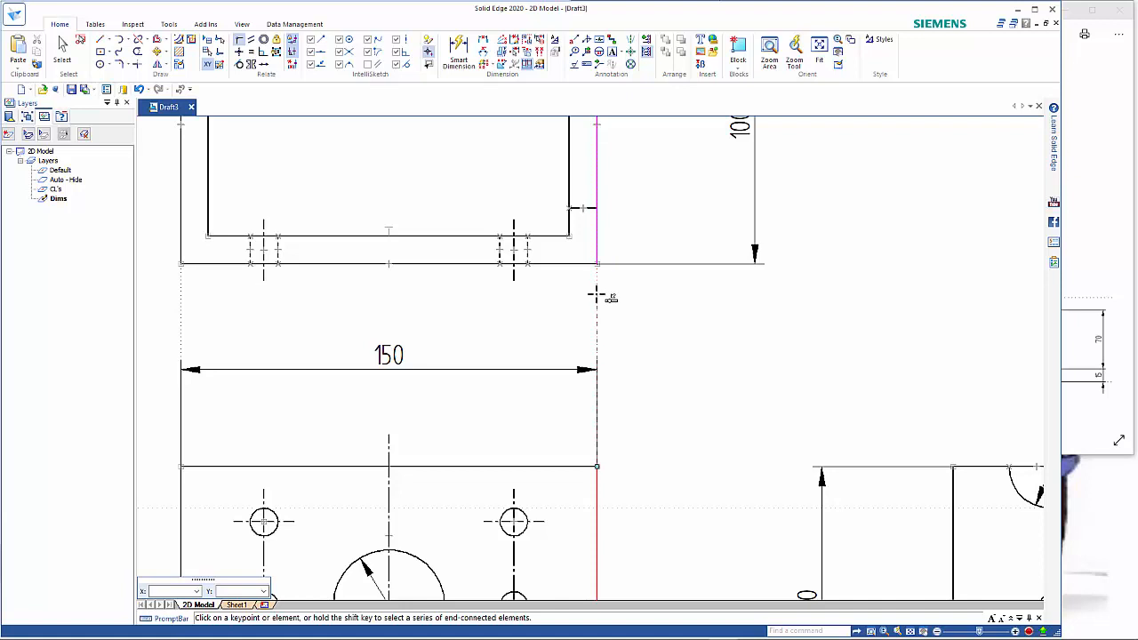
{"action": "left_click", "coordinate": [596, 296]}
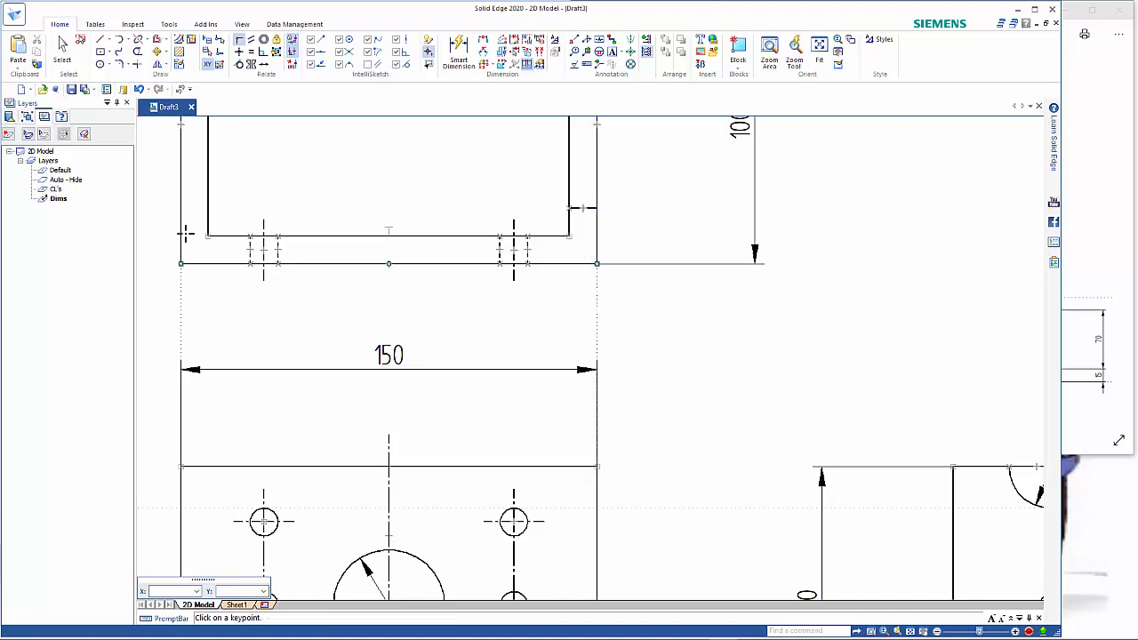
{"action": "left_click", "coordinate": [181, 263]}
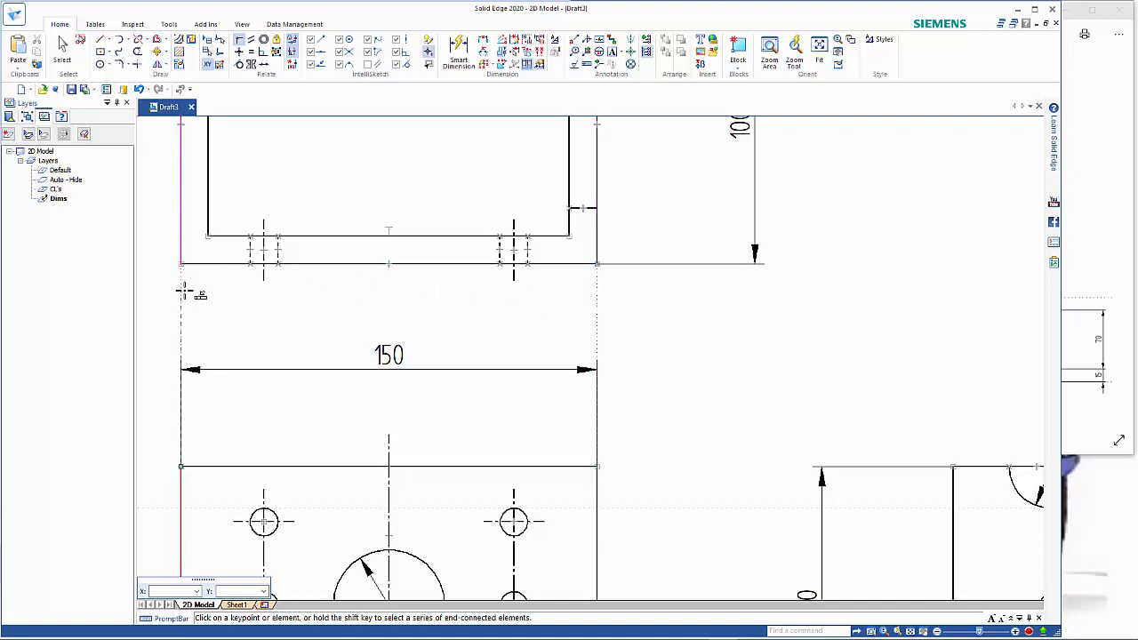
{"action": "left_click", "coordinate": [182, 288]}
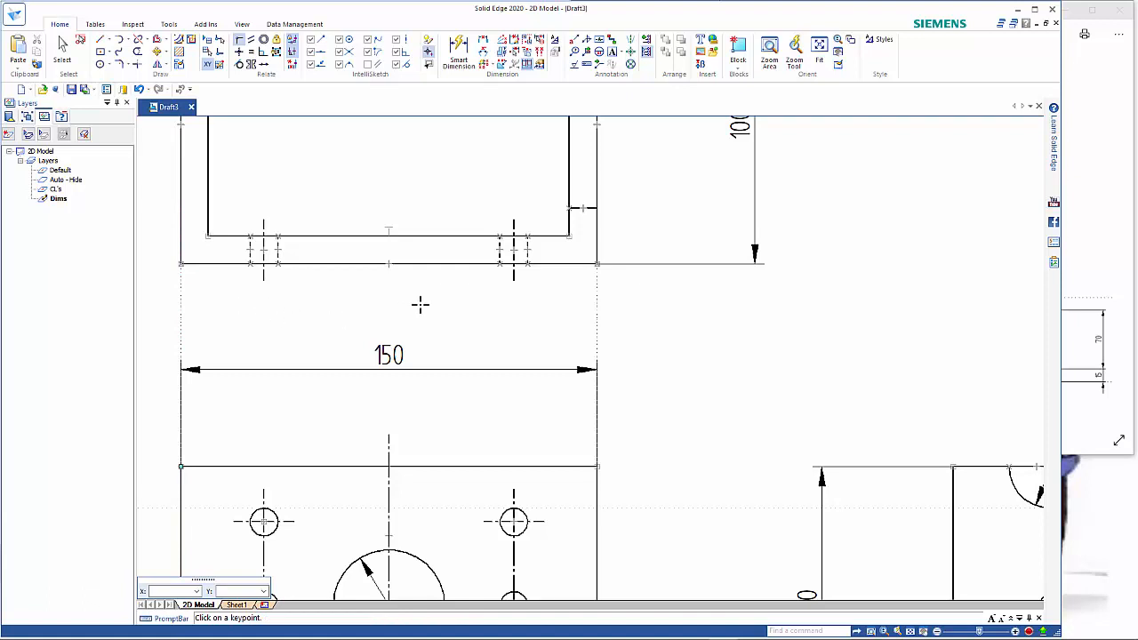
{"action": "key", "text": "Escape"}
{"action": "scroll", "coordinate": [460, 306], "scroll_direction": "down", "scroll_amount": 5}
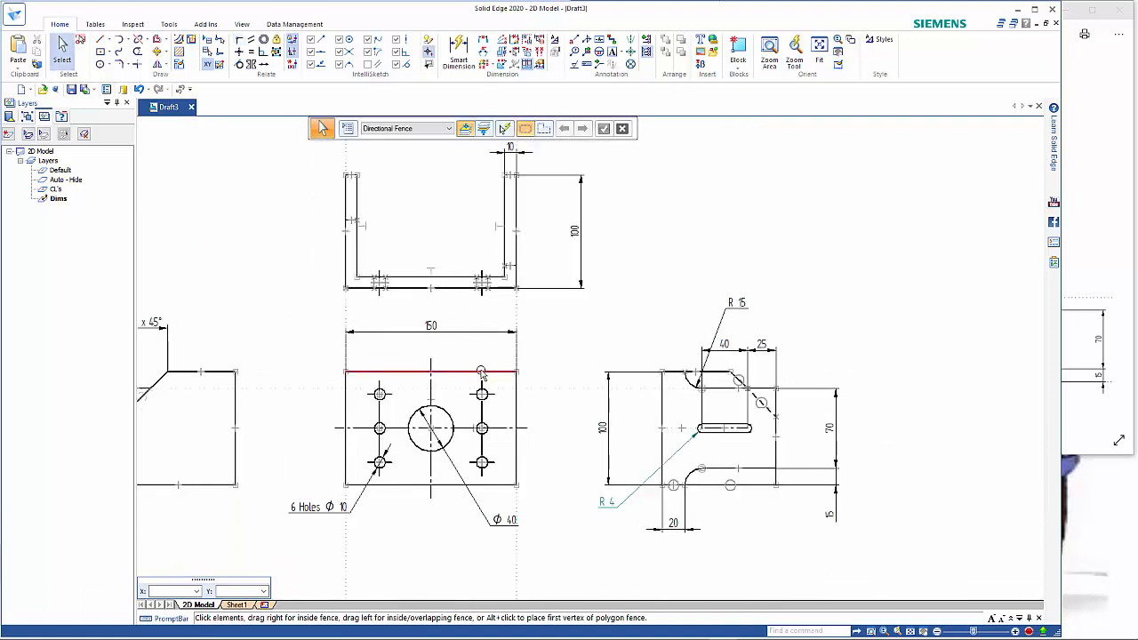
Step: Try setting the middle view's overall width dimension to 160 mm, and undo the change
{"action": "left_click", "coordinate": [436, 336]}
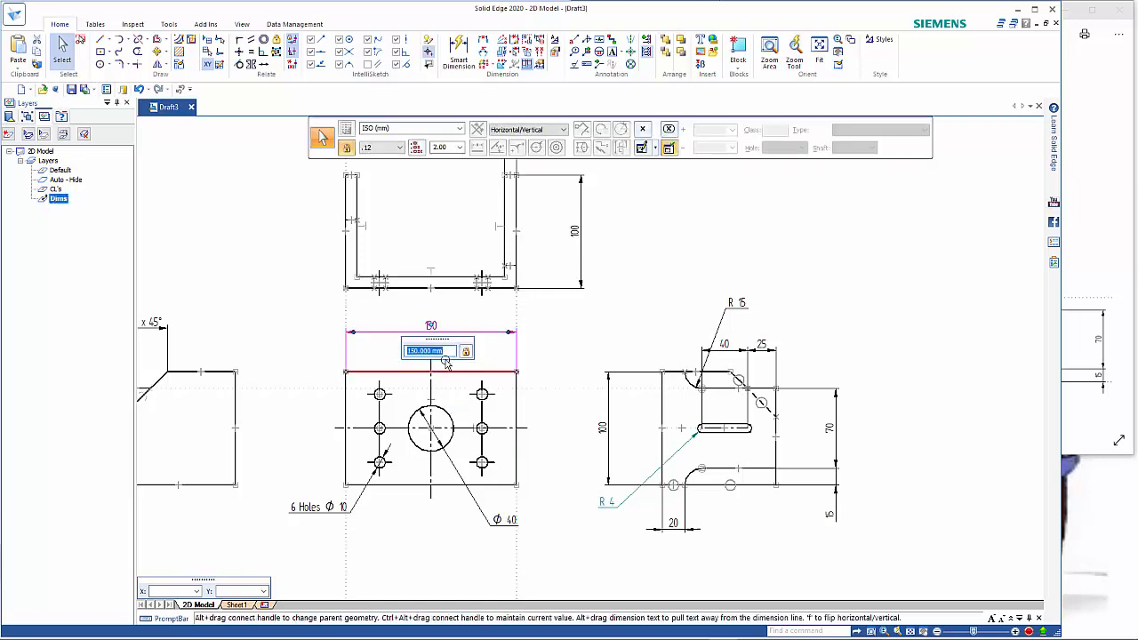
{"action": "type", "text": "160"}
{"action": "key", "text": "Return"}
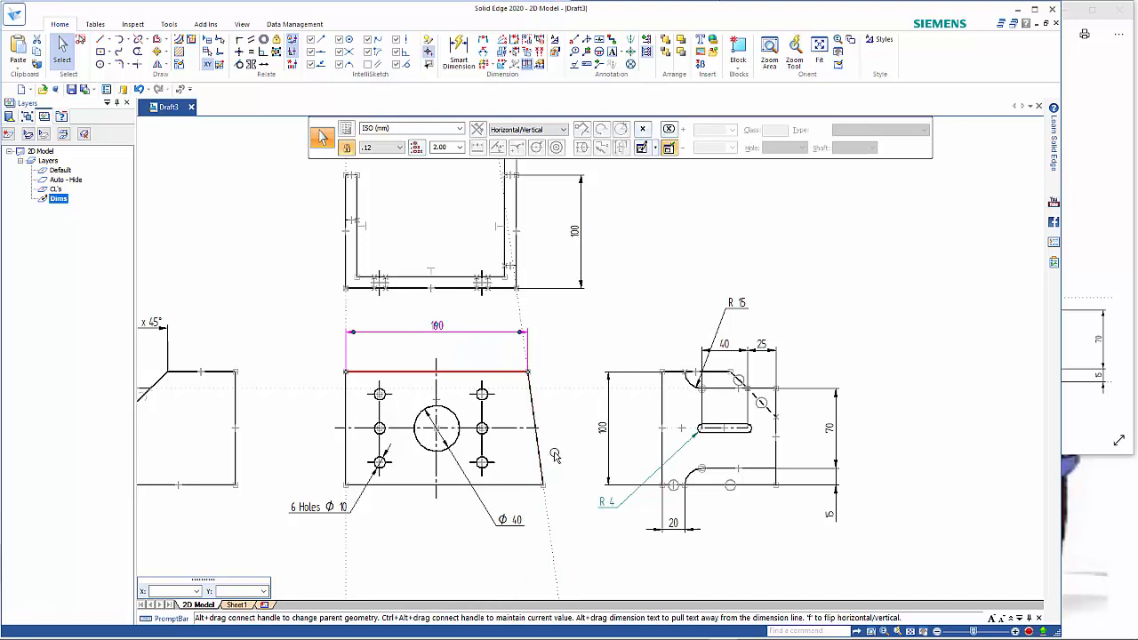
{"action": "key", "text": "ctrl+z"}
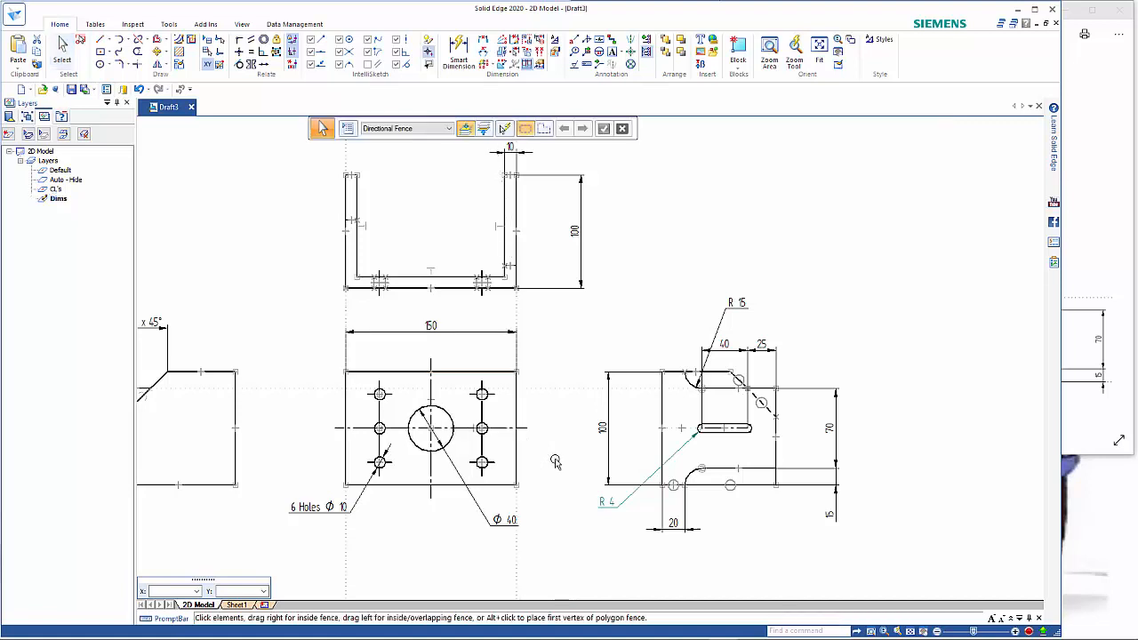
{"action": "left_click", "coordinate": [655, 431]}
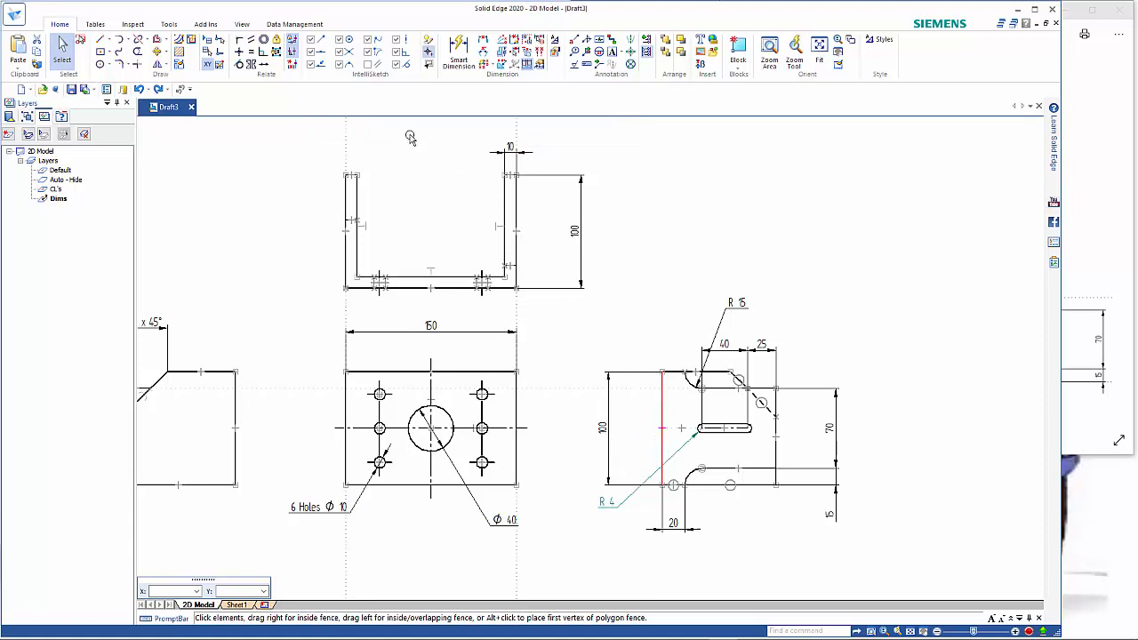
{"action": "left_click", "coordinate": [238, 55]}
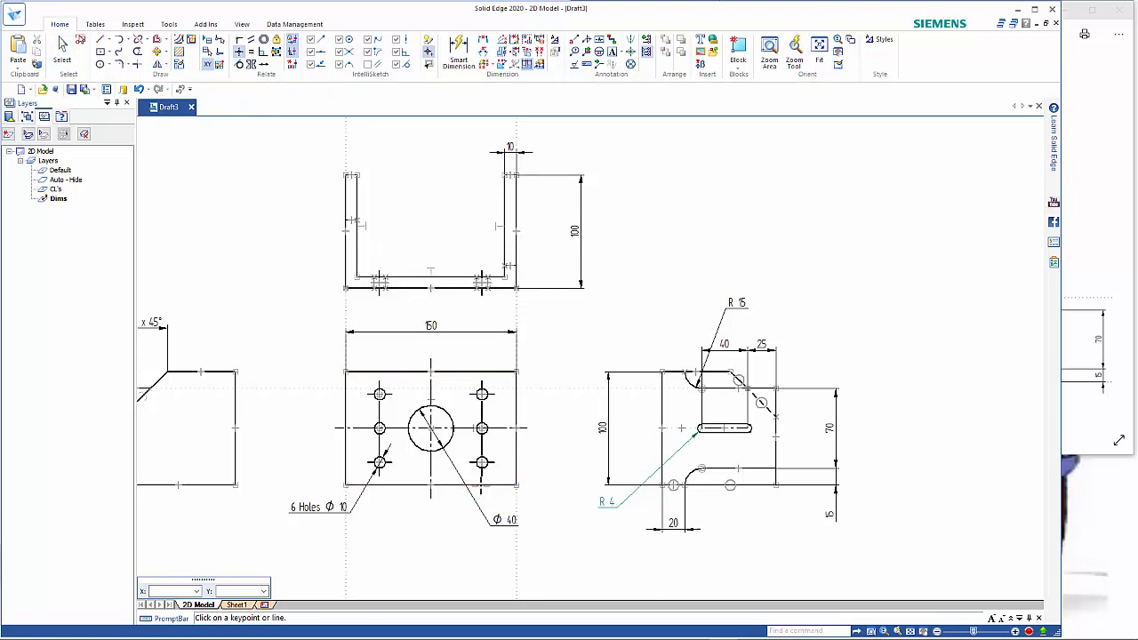
{"action": "scroll", "coordinate": [302, 408], "scroll_direction": "down", "scroll_amount": 2}
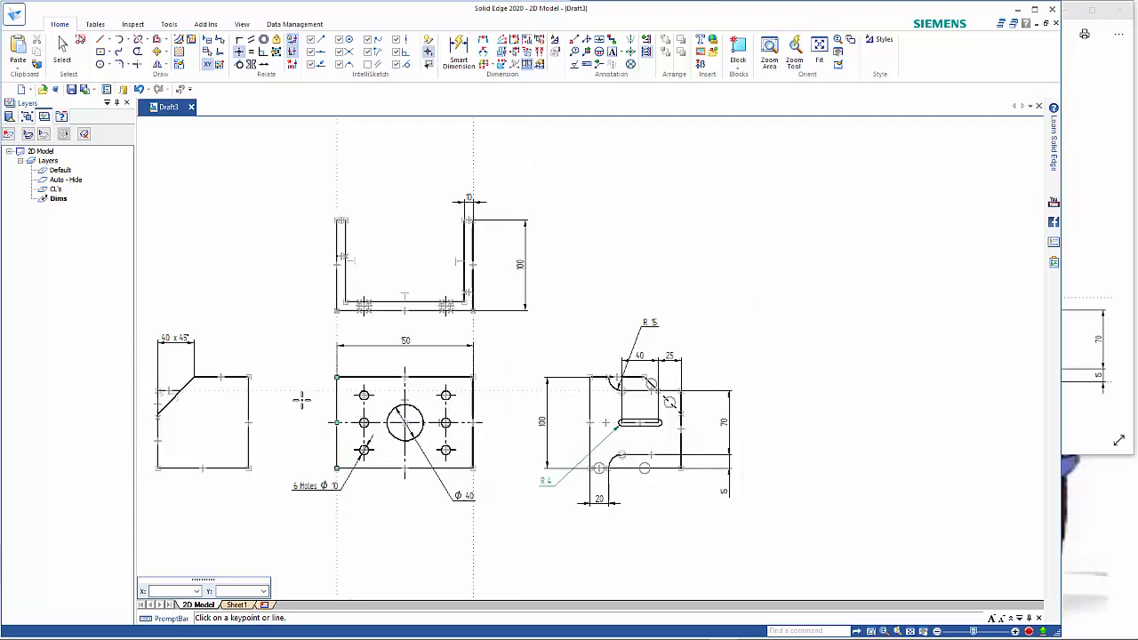
{"action": "middle_click_drag", "start_coordinate": [305, 393], "coordinate": [449, 382]}
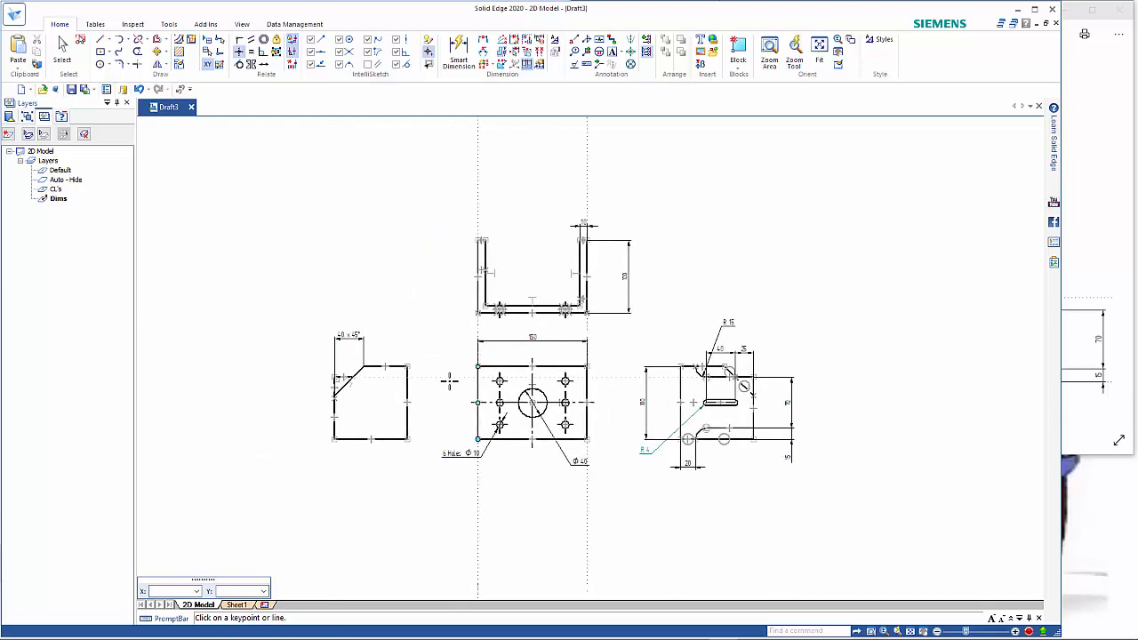
{"action": "key", "text": "Escape"}
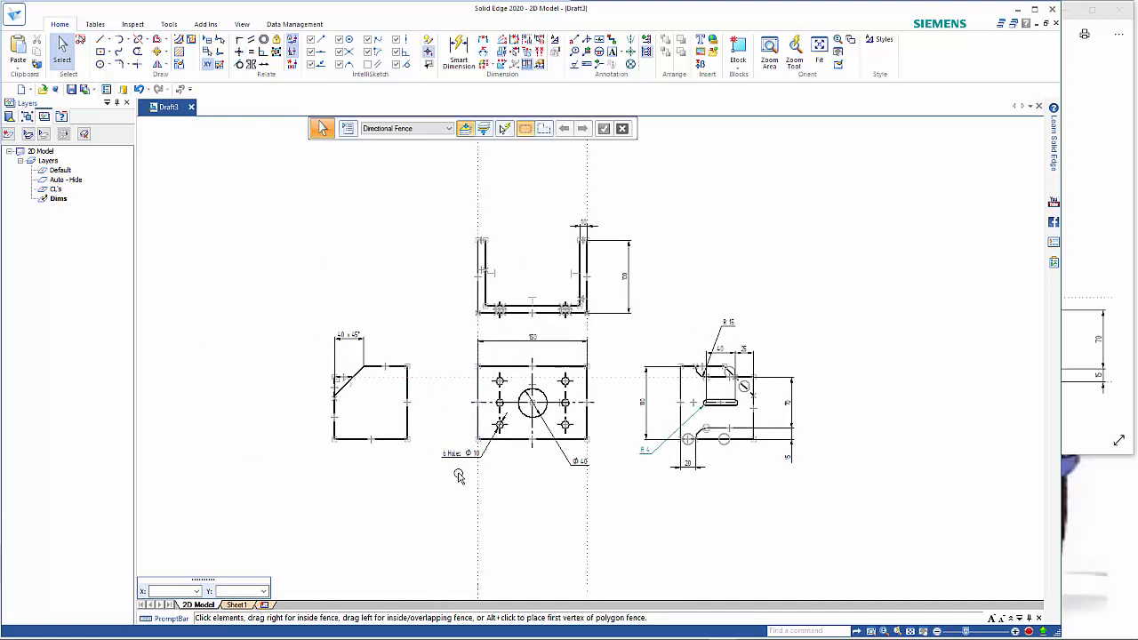
Step: Place the middle view with the six holes on Sheet1 as a 1:1 2D Model view and move it slightly lower
{"action": "left_click", "coordinate": [237, 605]}
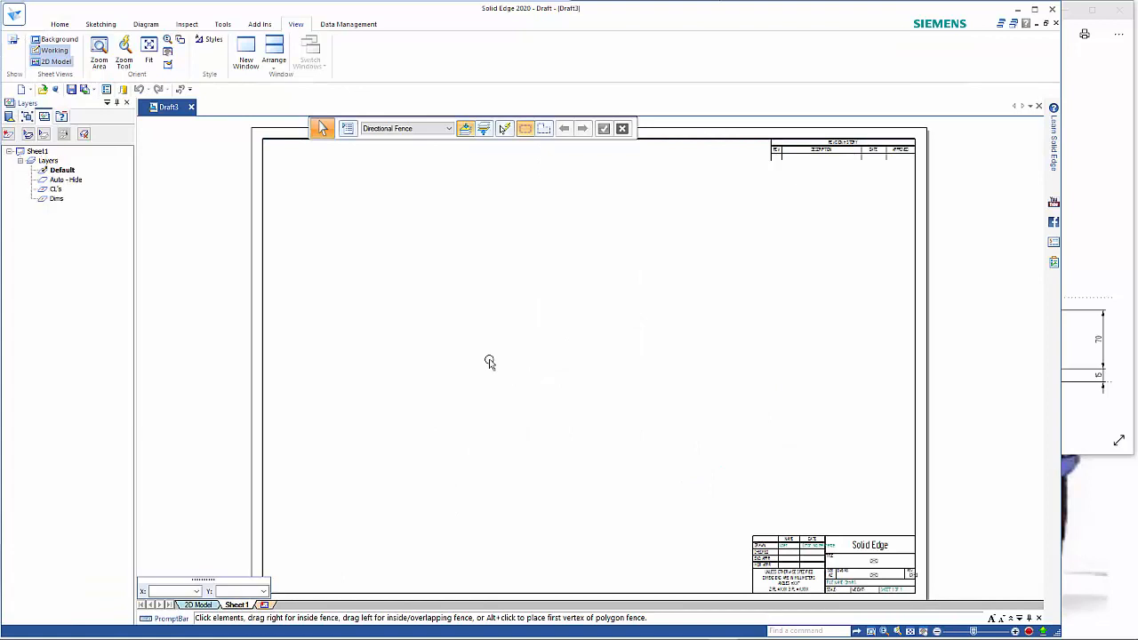
{"action": "left_click", "coordinate": [59, 24]}
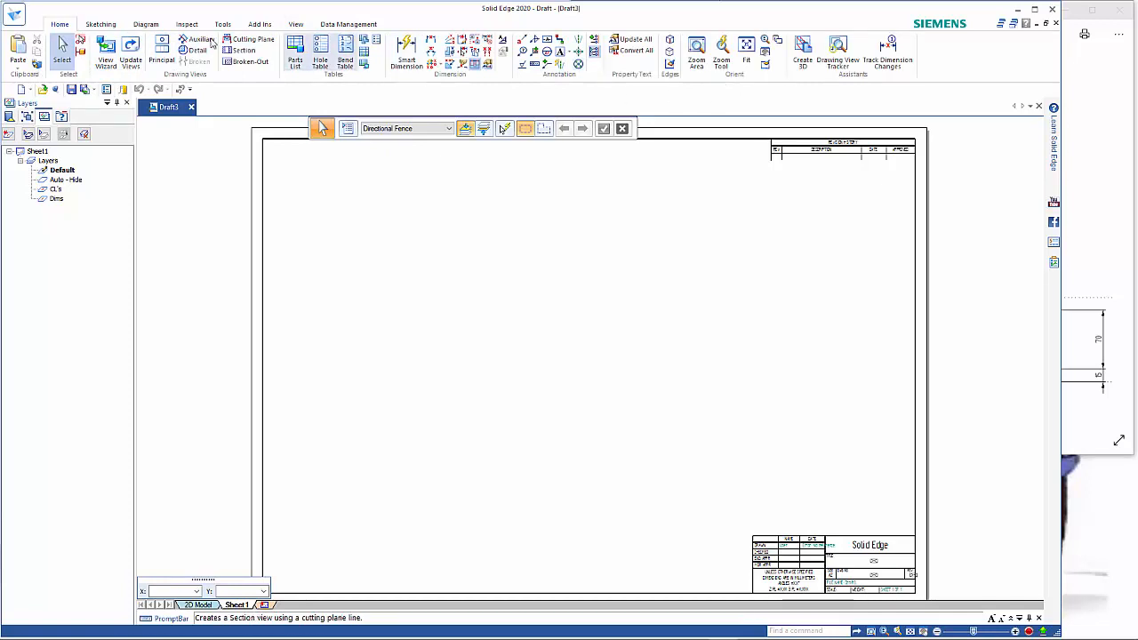
{"action": "left_click", "coordinate": [101, 24]}
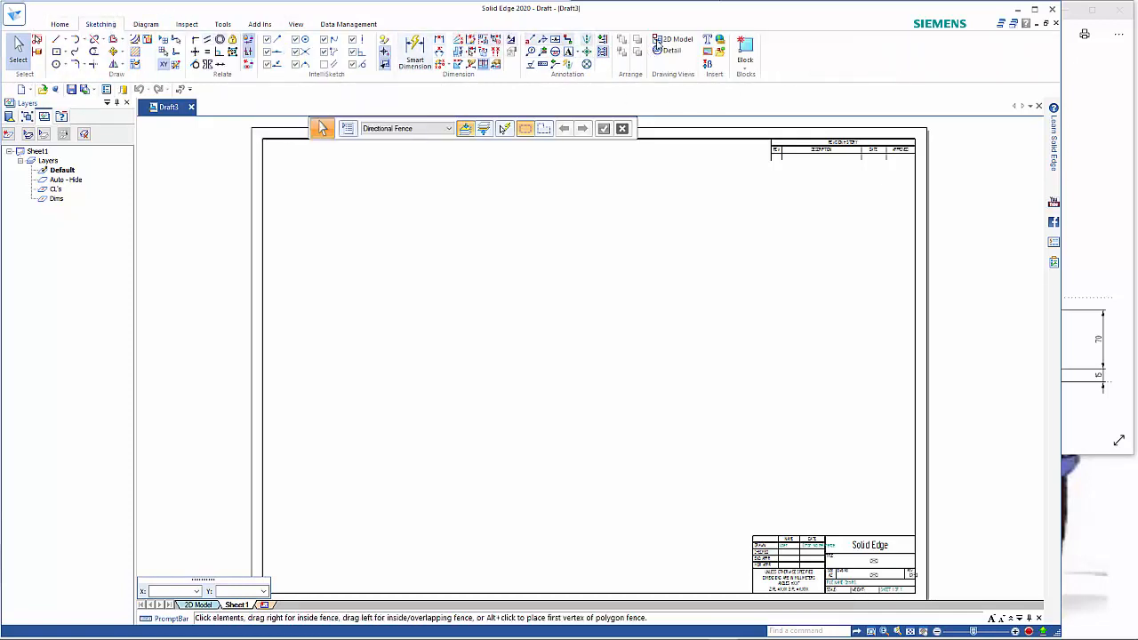
{"action": "left_click", "coordinate": [673, 40]}
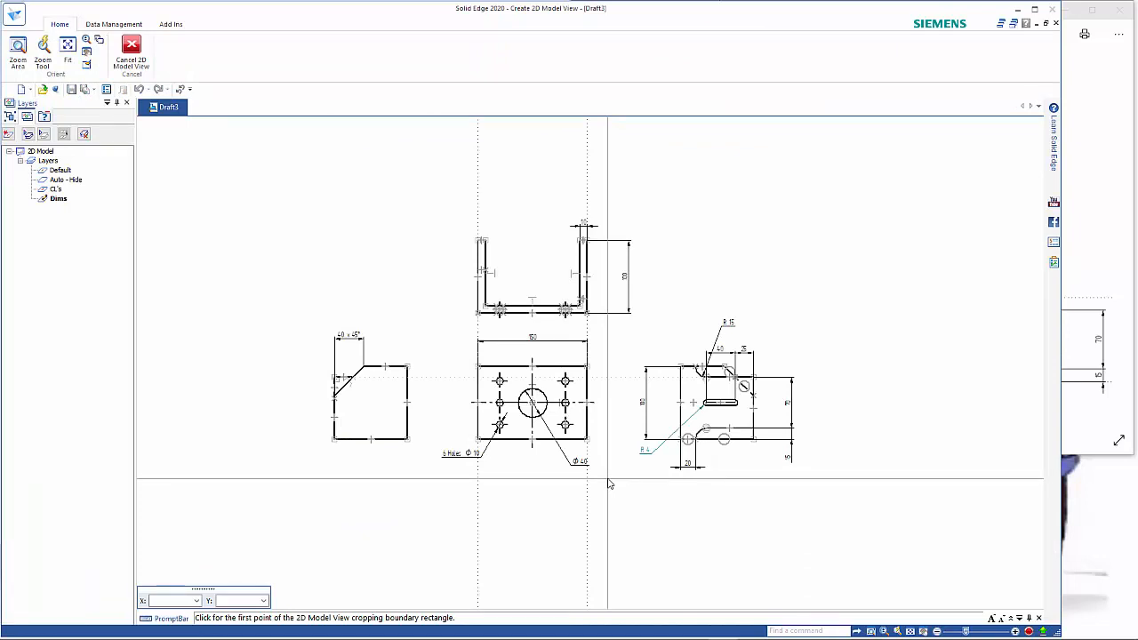
{"action": "left_click", "coordinate": [609, 478]}
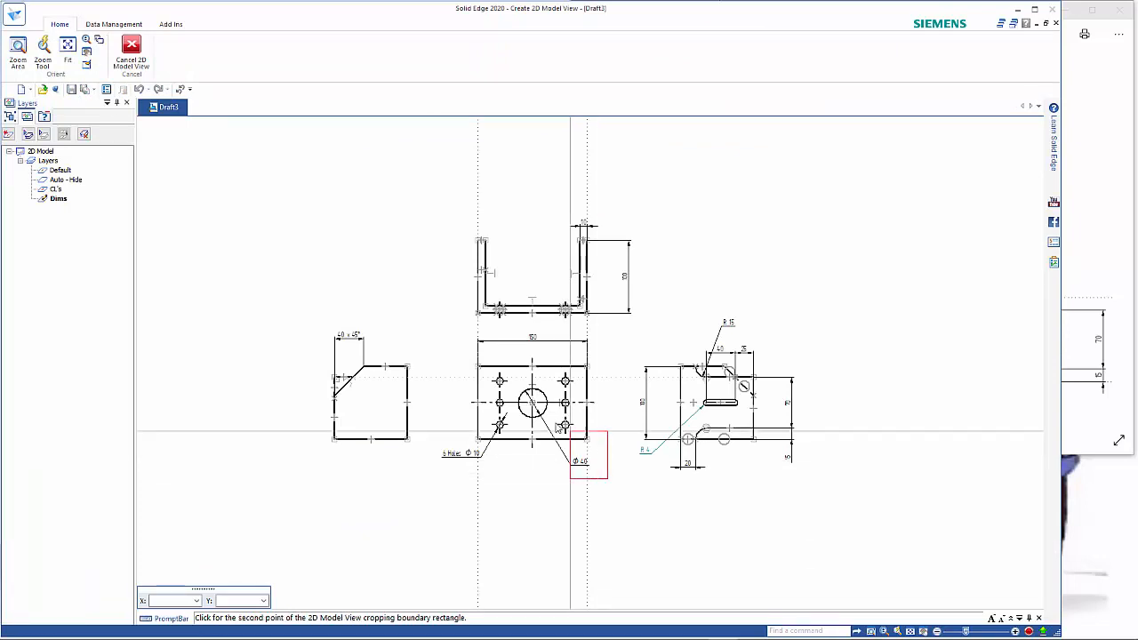
{"action": "left_click", "coordinate": [434, 335]}
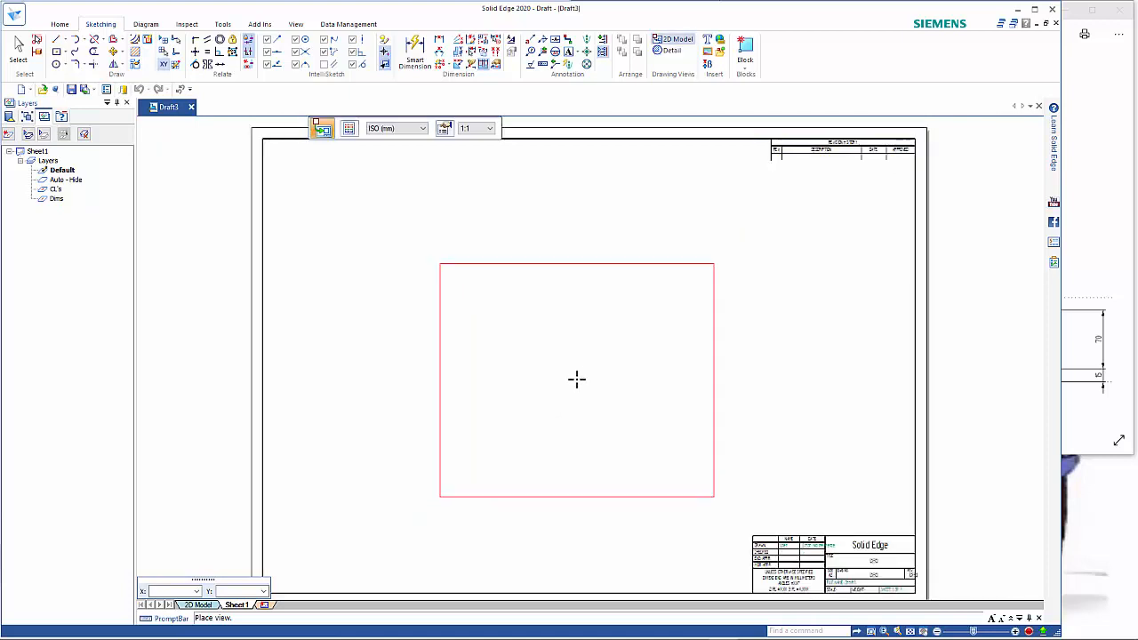
{"action": "left_click", "coordinate": [584, 382]}
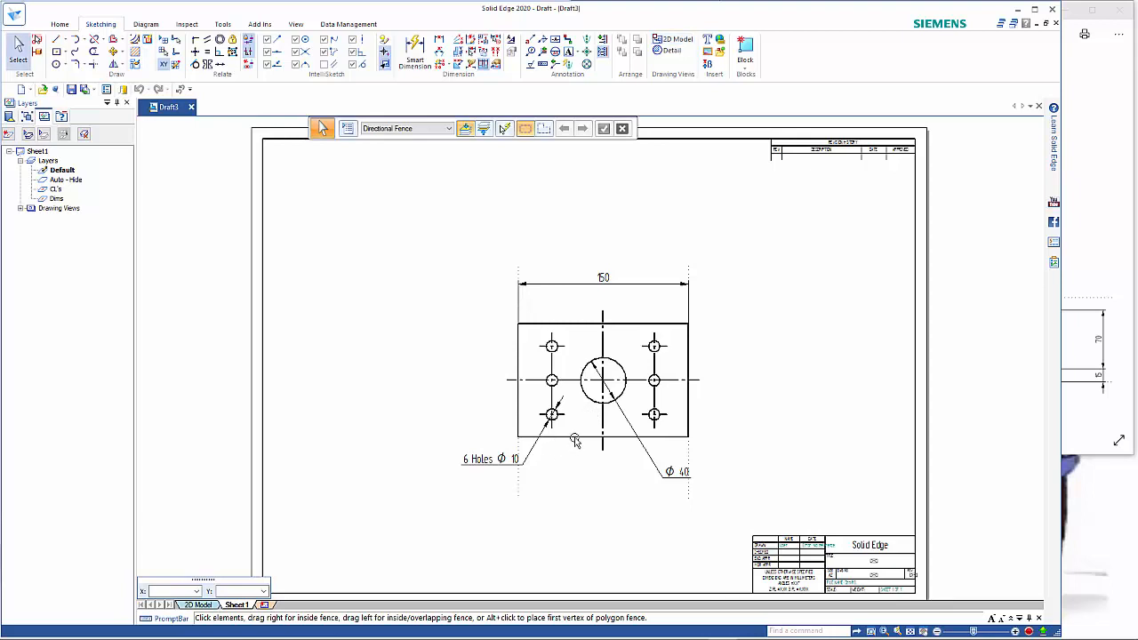
{"action": "left_click", "coordinate": [576, 462]}
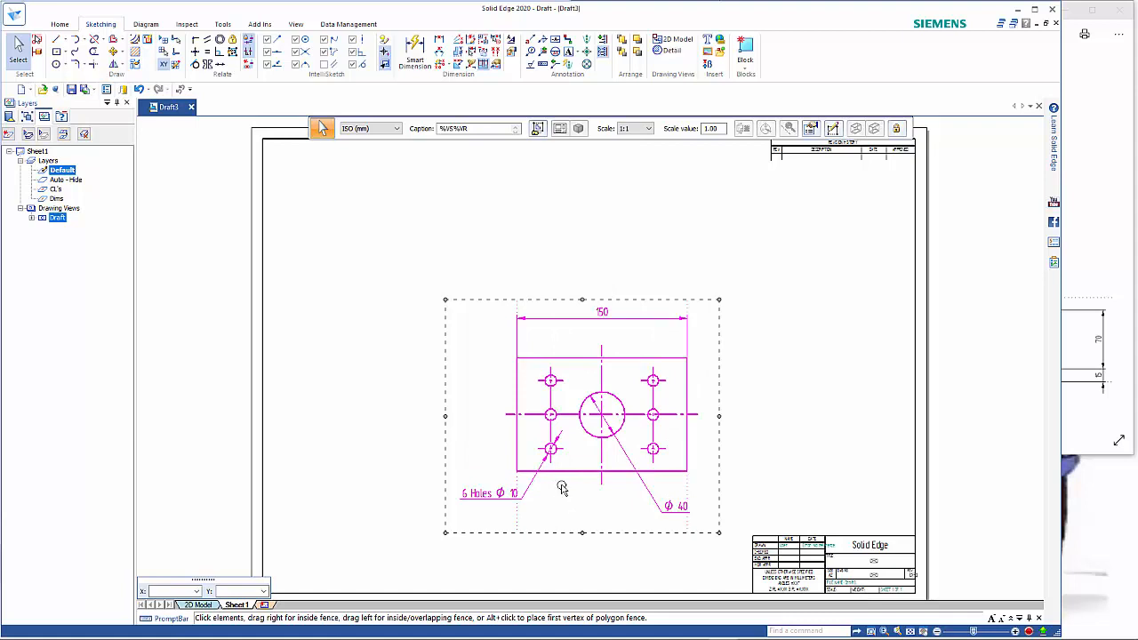
{"action": "key", "text": "Escape"}
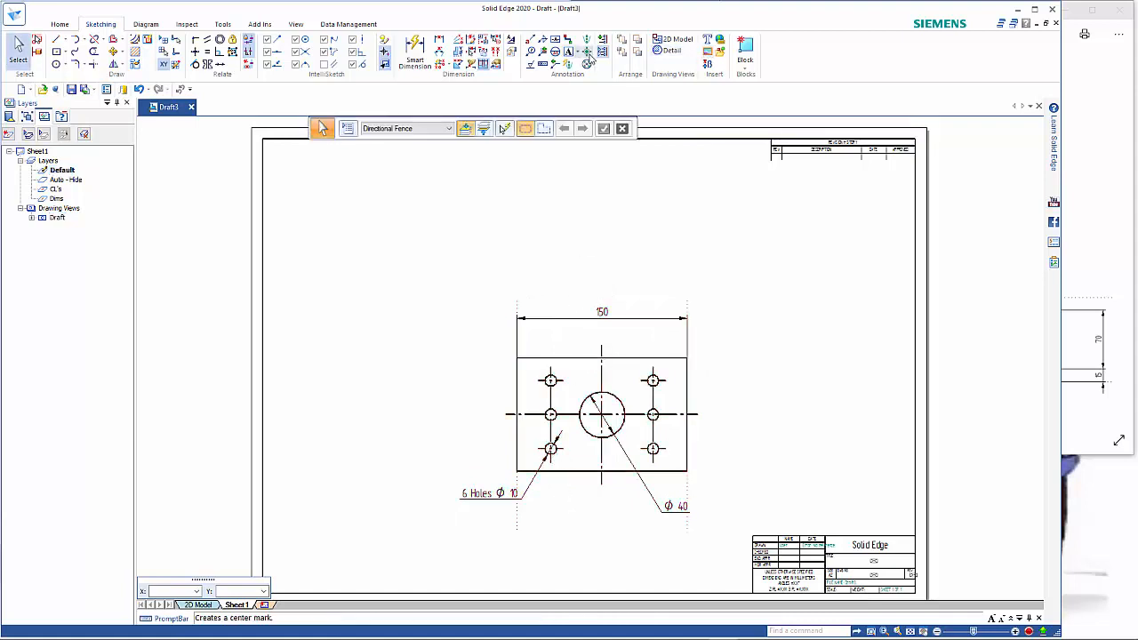
Step: Place the slotted side view with its dimensions on Sheet1 as a 1:1 2D Model view to the right of the hole view
{"action": "left_click", "coordinate": [673, 41]}
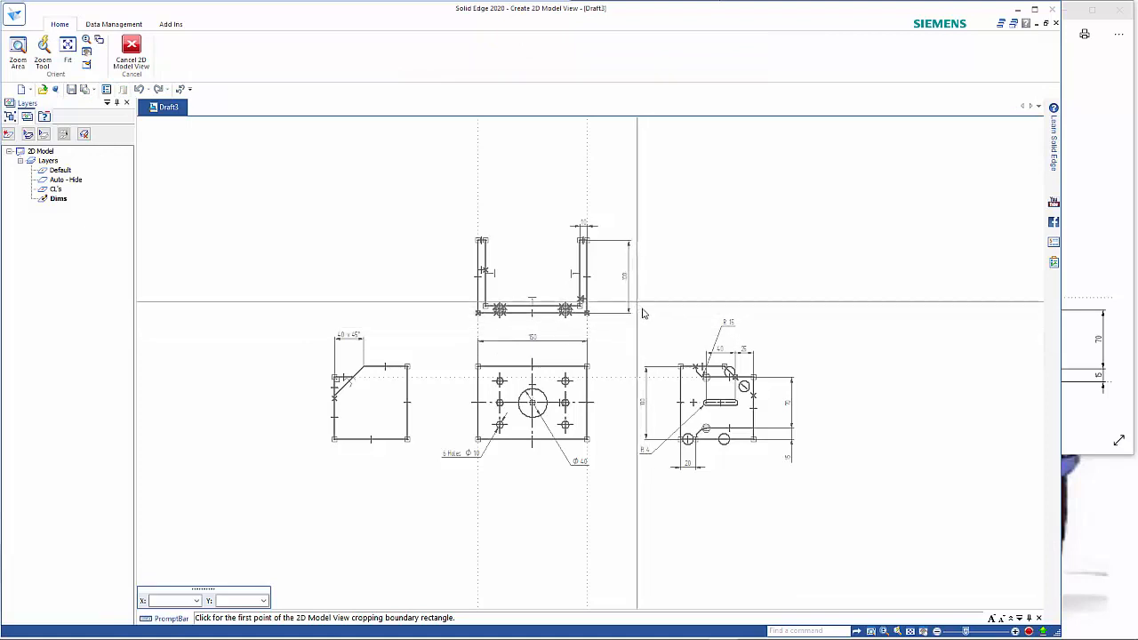
{"action": "left_click", "coordinate": [634, 299]}
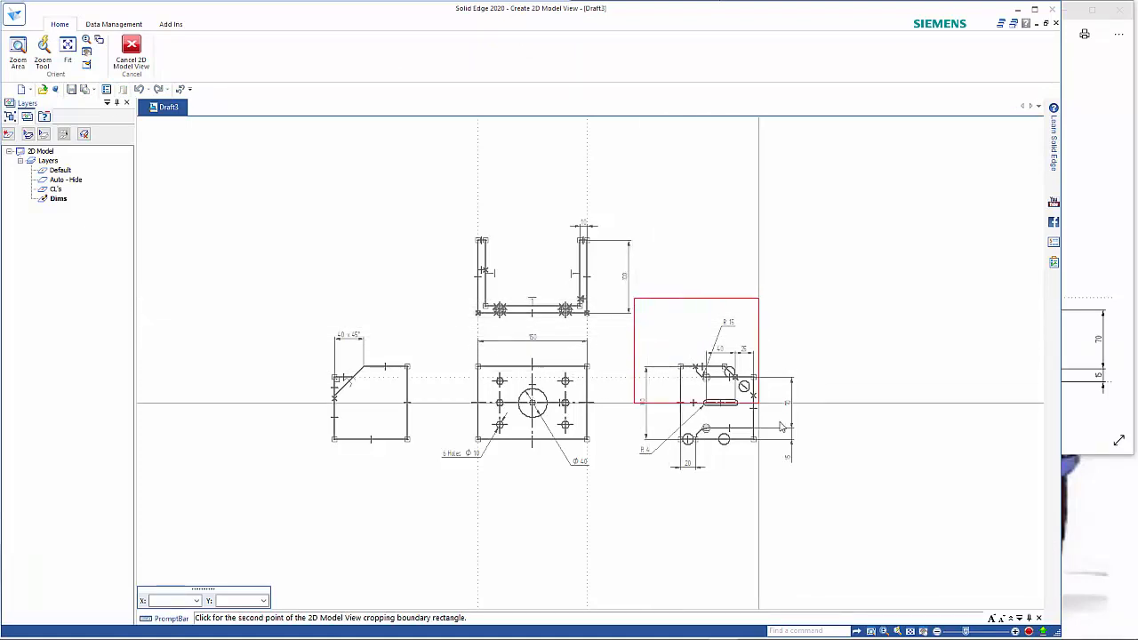
{"action": "left_click", "coordinate": [810, 485]}
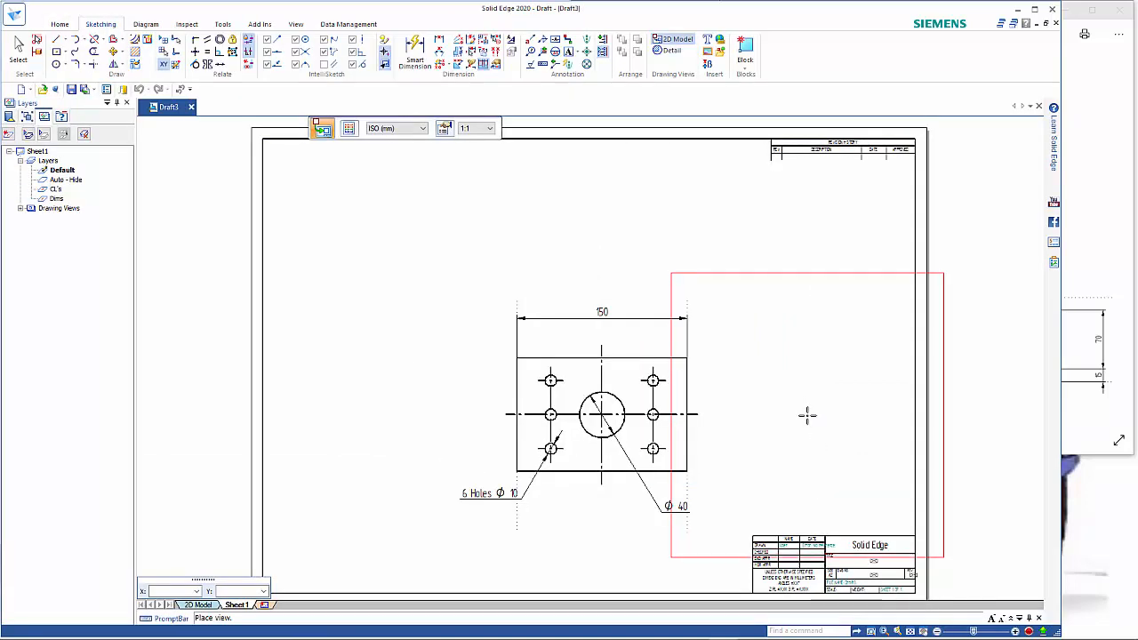
{"action": "left_click", "coordinate": [805, 409]}
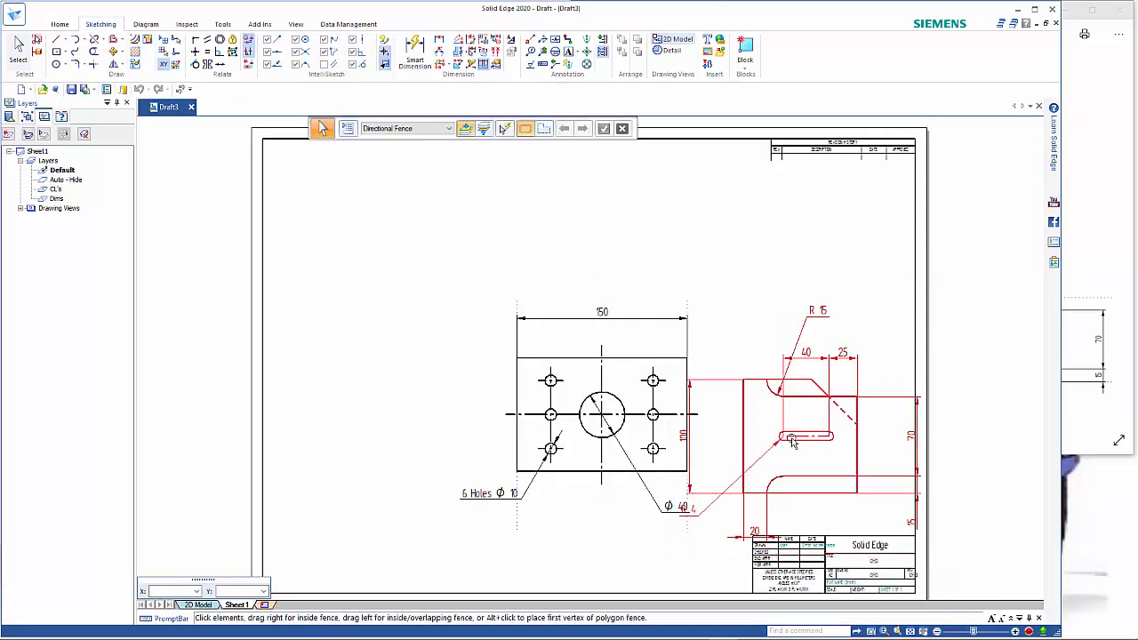
{"action": "left_click", "coordinate": [745, 475]}
{"action": "left_click", "coordinate": [657, 265]}
Step: Align the slotted view with the hole view horizontally by Keypoints, using the midpoints of their facing vertical edges
{"action": "left_click", "coordinate": [749, 381]}
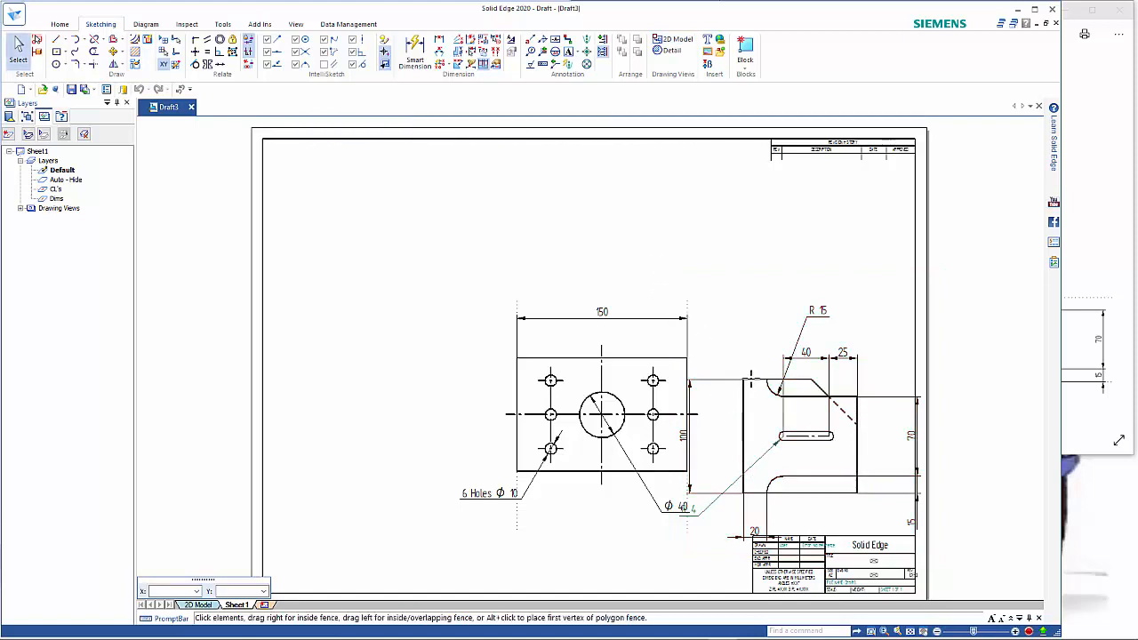
{"action": "right_click", "coordinate": [750, 381]}
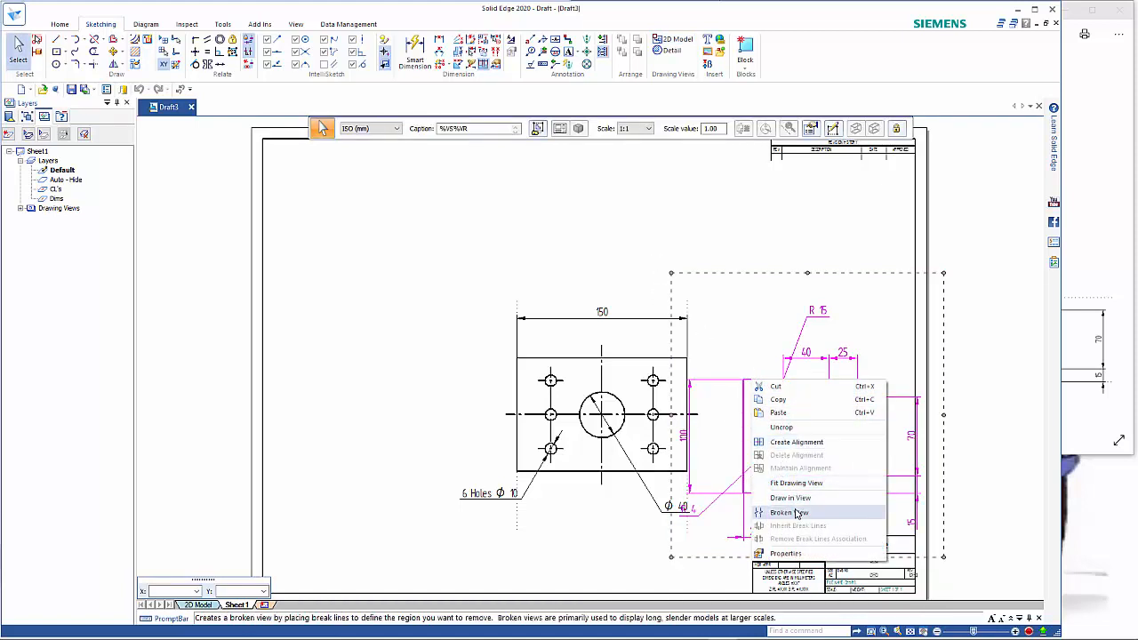
{"action": "left_click", "coordinate": [797, 442]}
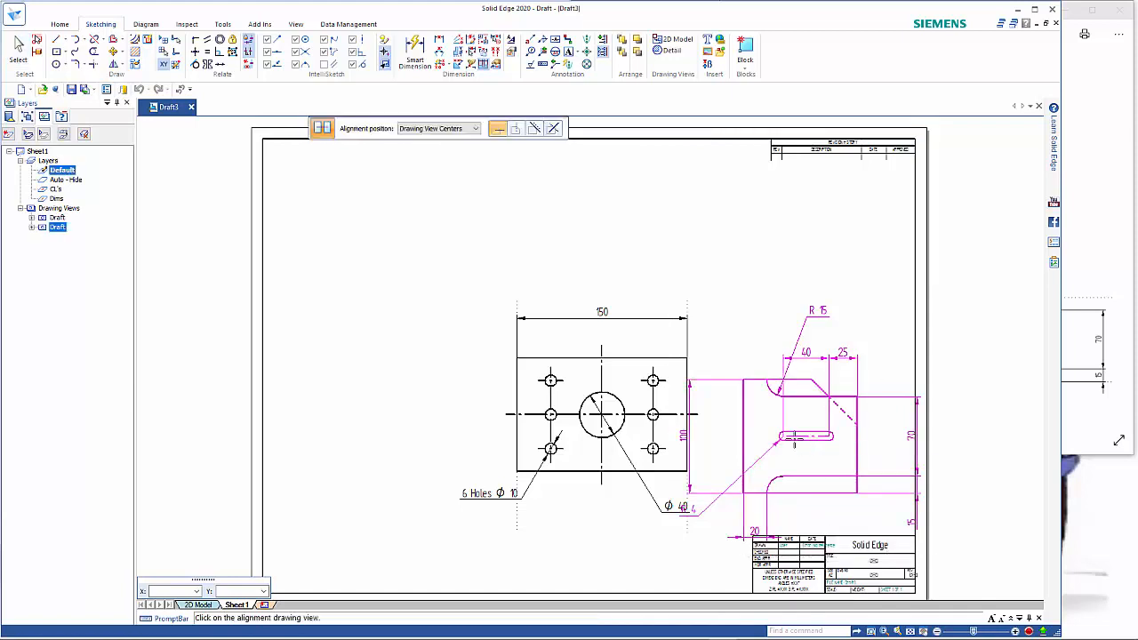
{"action": "left_click", "coordinate": [436, 129]}
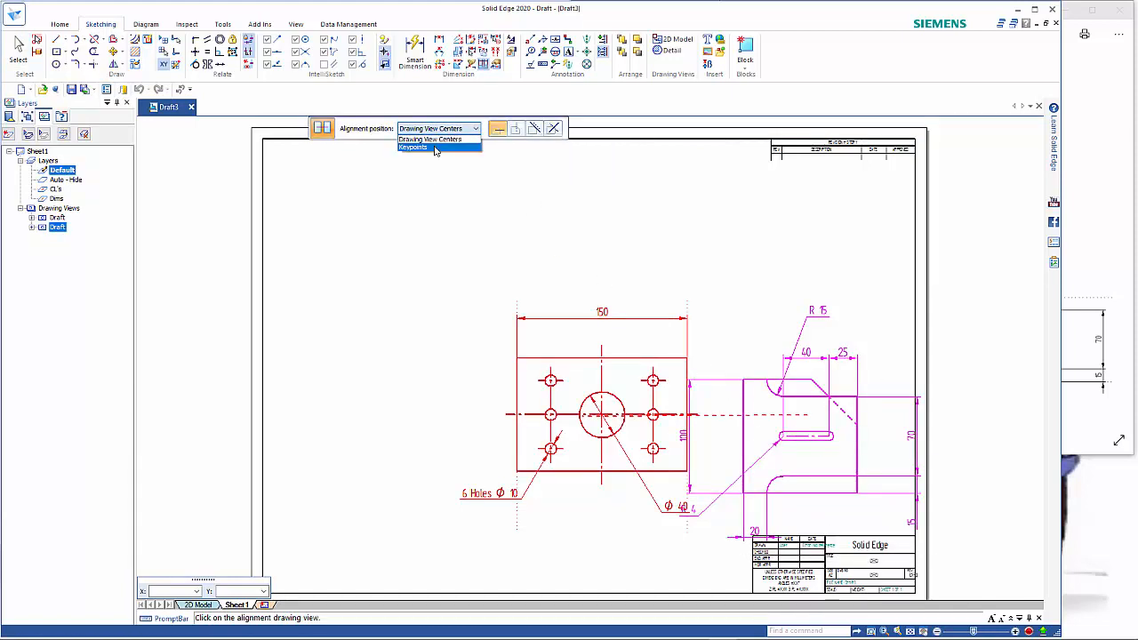
{"action": "left_click", "coordinate": [437, 147]}
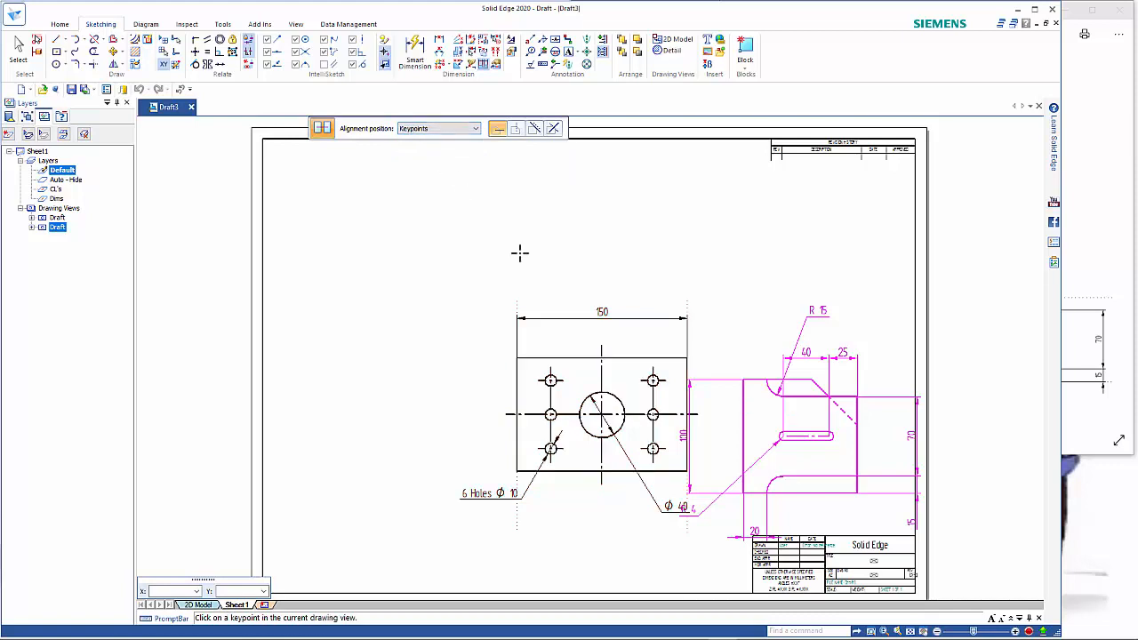
{"action": "left_click", "coordinate": [743, 438]}
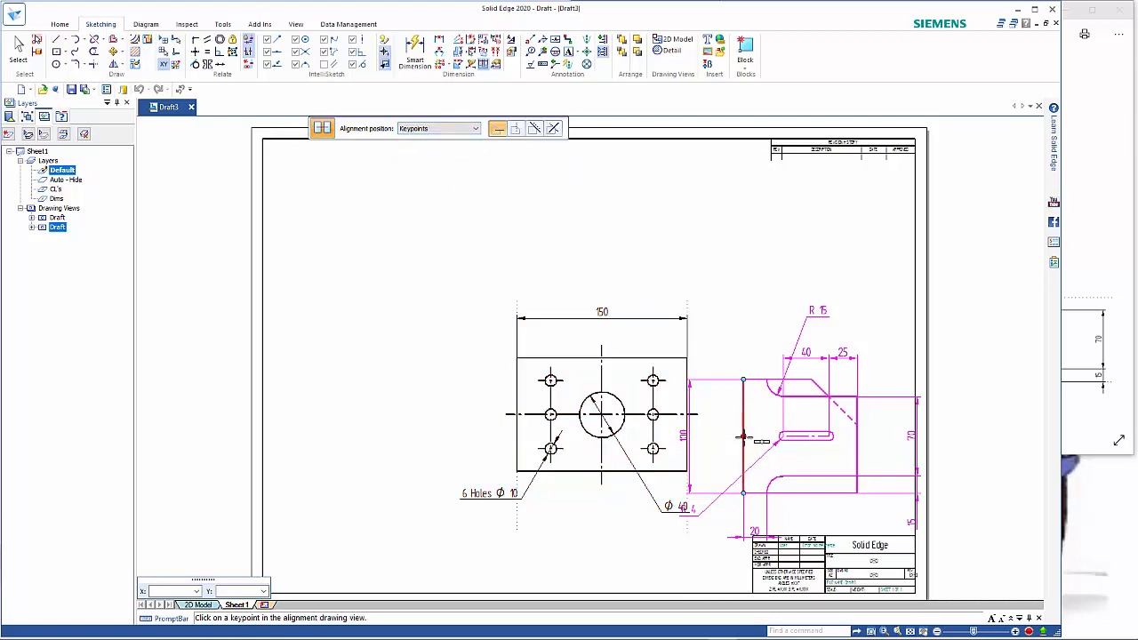
{"action": "left_click", "coordinate": [689, 414]}
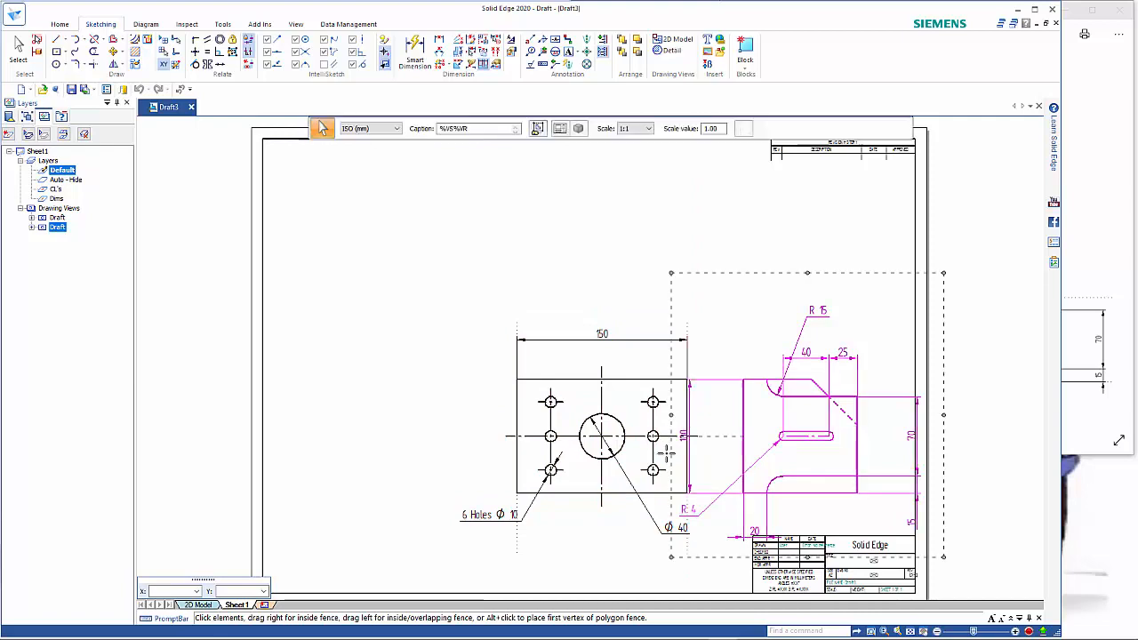
Step: Reposition the two aligned views on Sheet1 so they sit apart from each other and clear of the title block
{"action": "left_click", "coordinate": [626, 411]}
{"action": "mouse_move", "coordinate": [632, 379]}
{"action": "left_mouse_down"}
{"action": "mouse_move", "coordinate": [599, 368]}
{"action": "mouse_move", "coordinate": [611, 357]}
{"action": "left_mouse_up"}
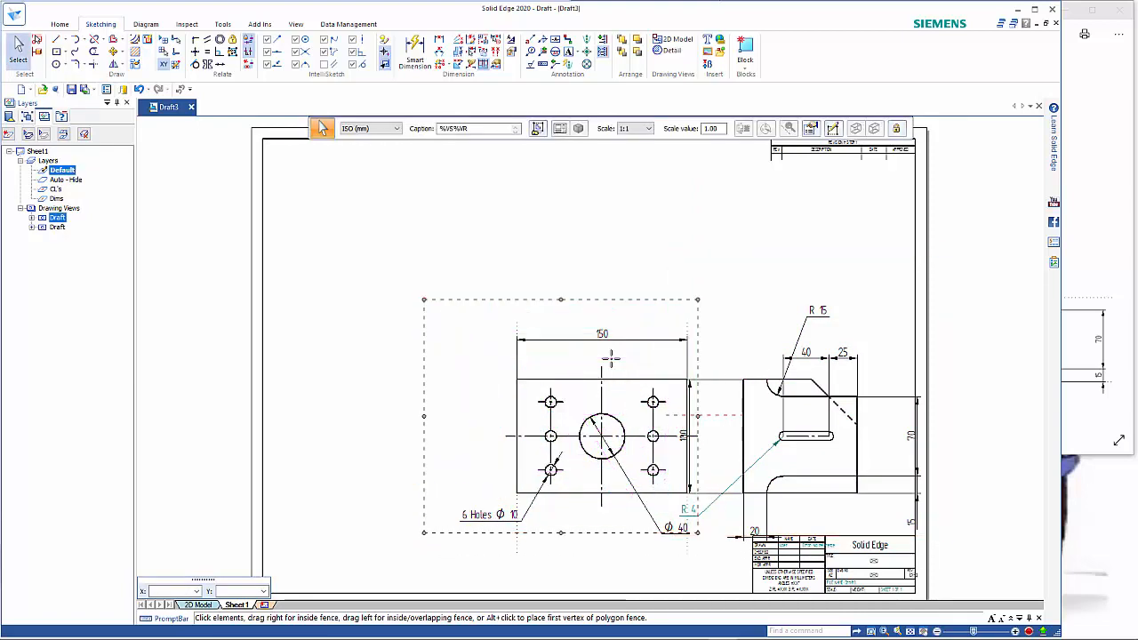
{"action": "left_click", "coordinate": [781, 439]}
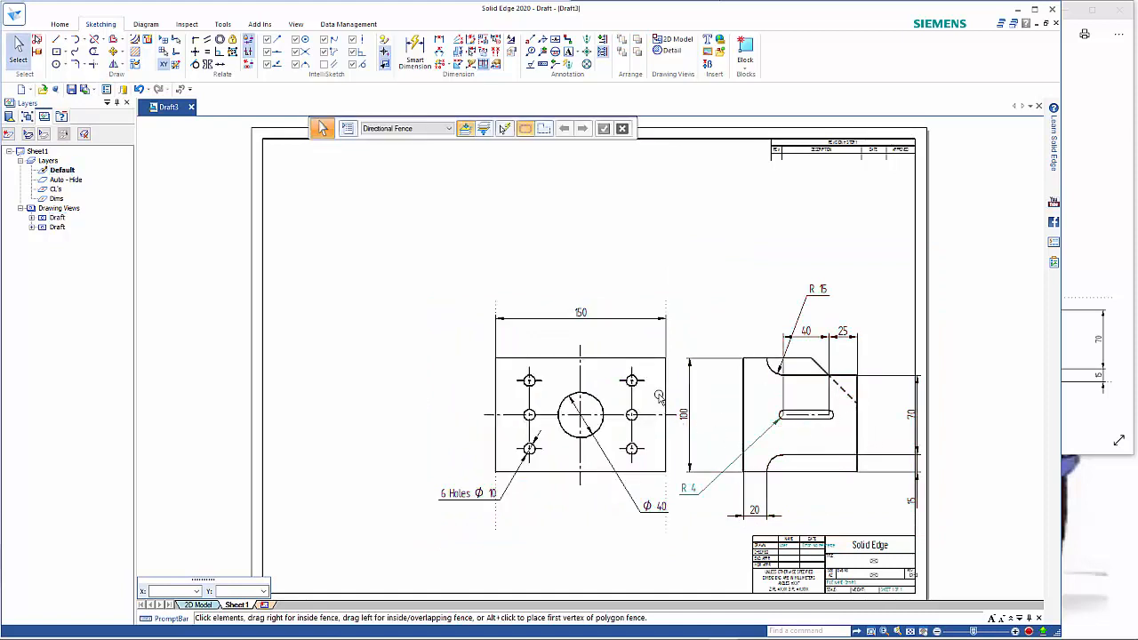
{"action": "left_click_drag", "start_coordinate": [659, 397], "coordinate": [627, 383]}
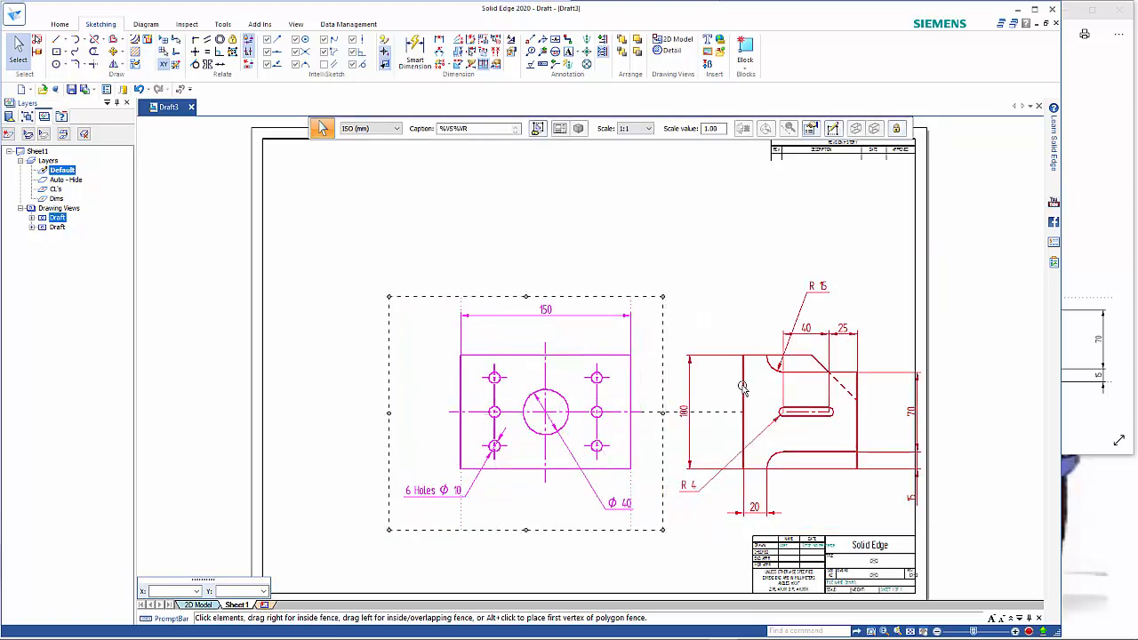
{"action": "left_click_drag", "start_coordinate": [740, 390], "coordinate": [718, 407]}
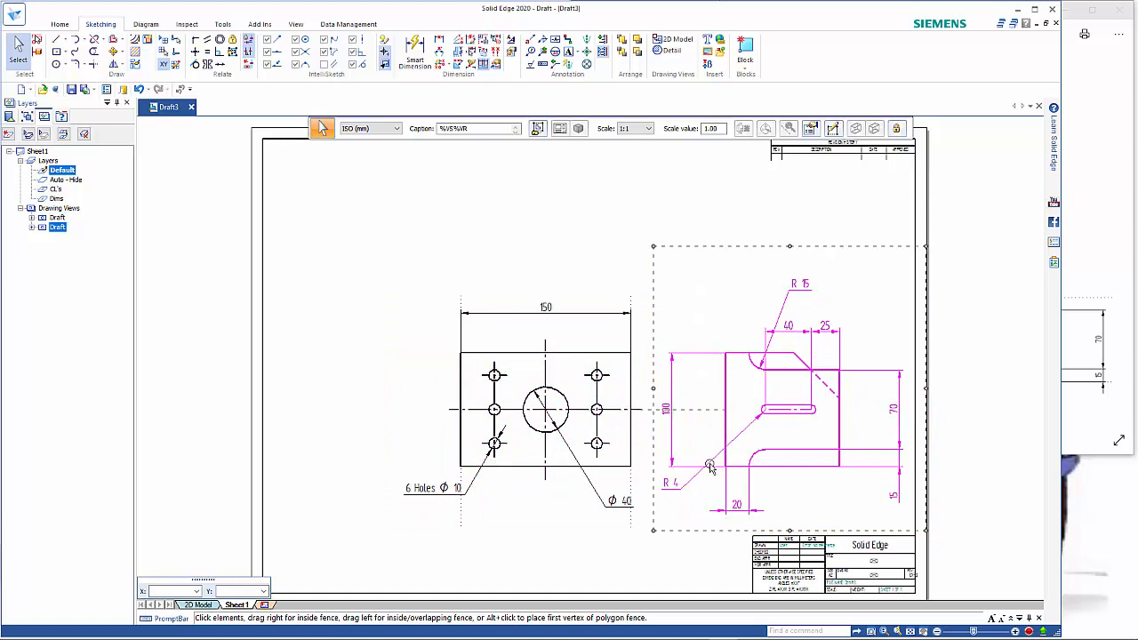
{"action": "key", "text": "Escape"}
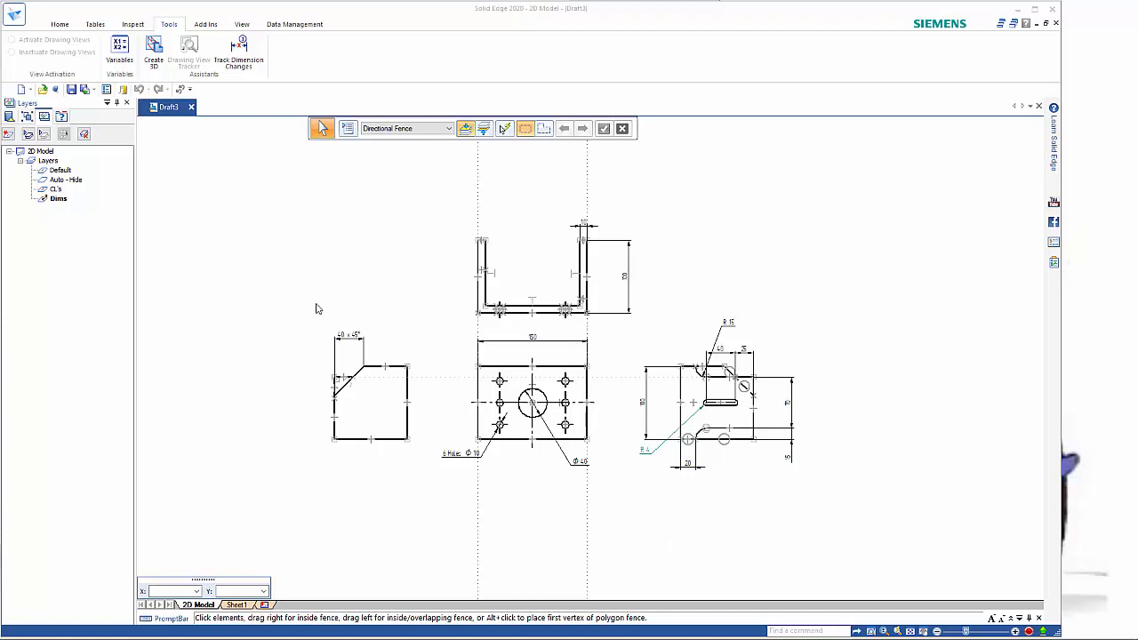
Step: Hide the CL's layer in the 2D Model sheet and start Create 3D with a new iso metric part.par file
{"action": "right_click", "coordinate": [59, 189]}
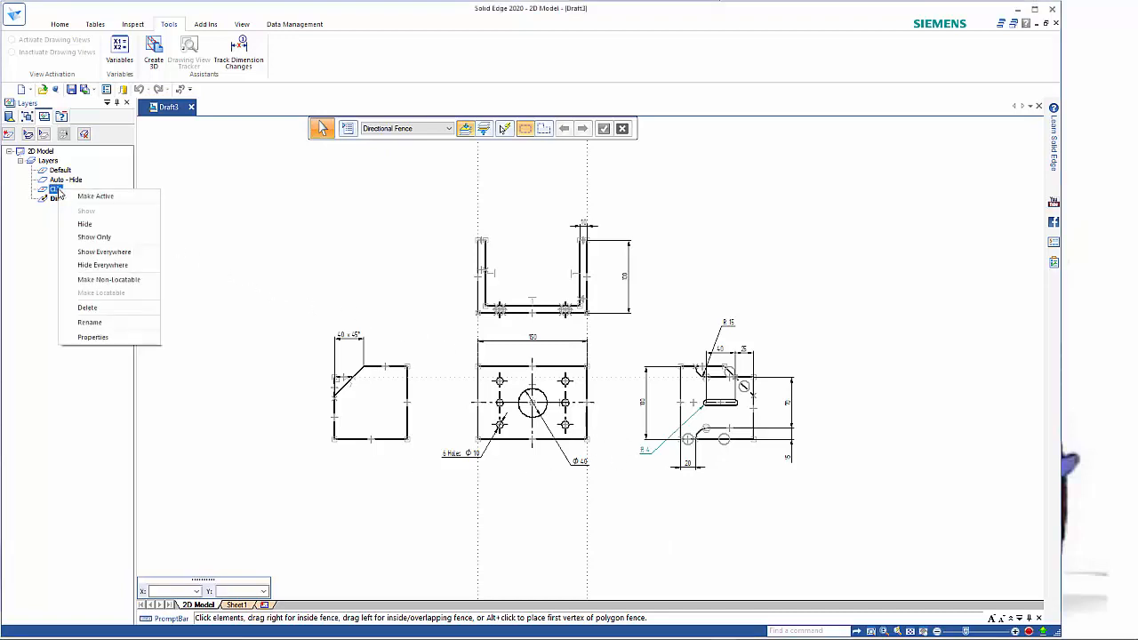
{"action": "left_click", "coordinate": [85, 224]}
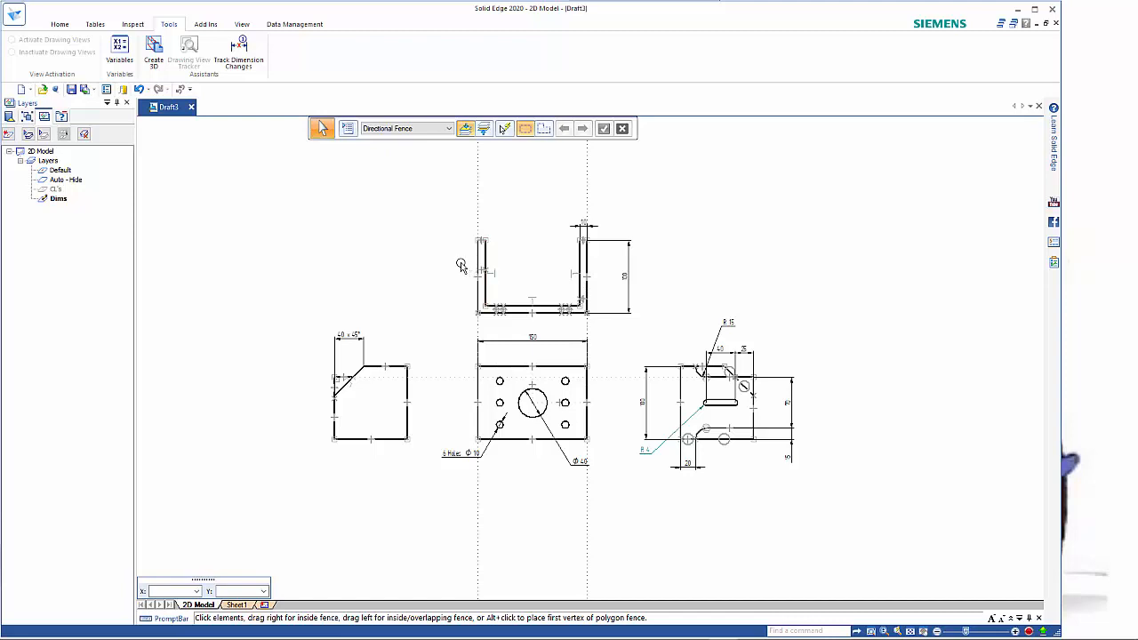
{"action": "left_click", "coordinate": [153, 52]}
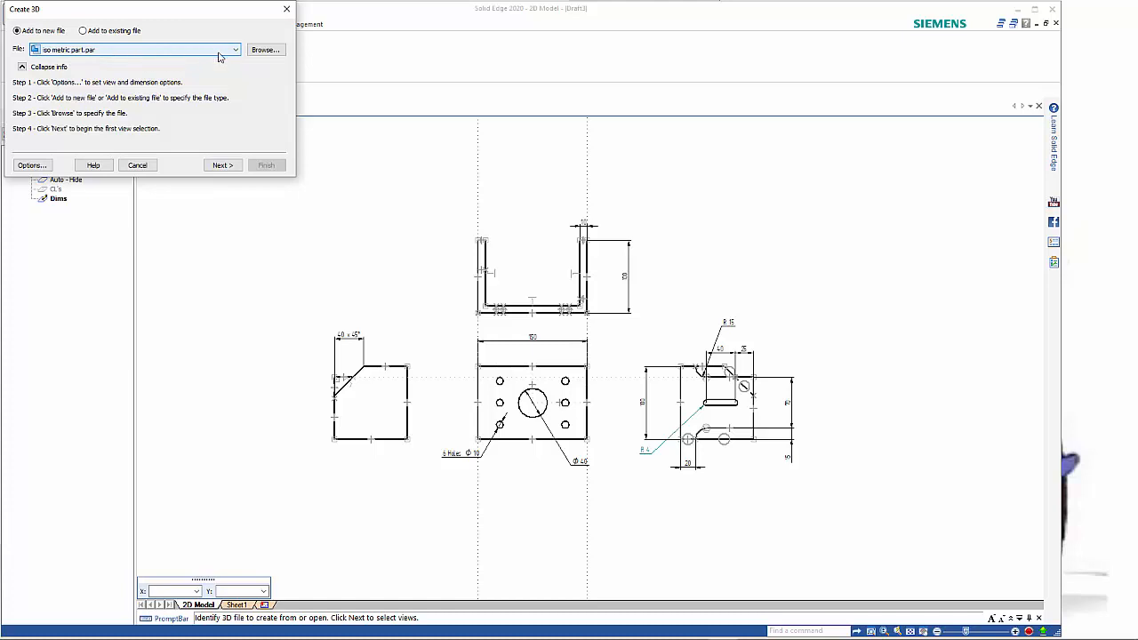
{"action": "left_click", "coordinate": [222, 165]}
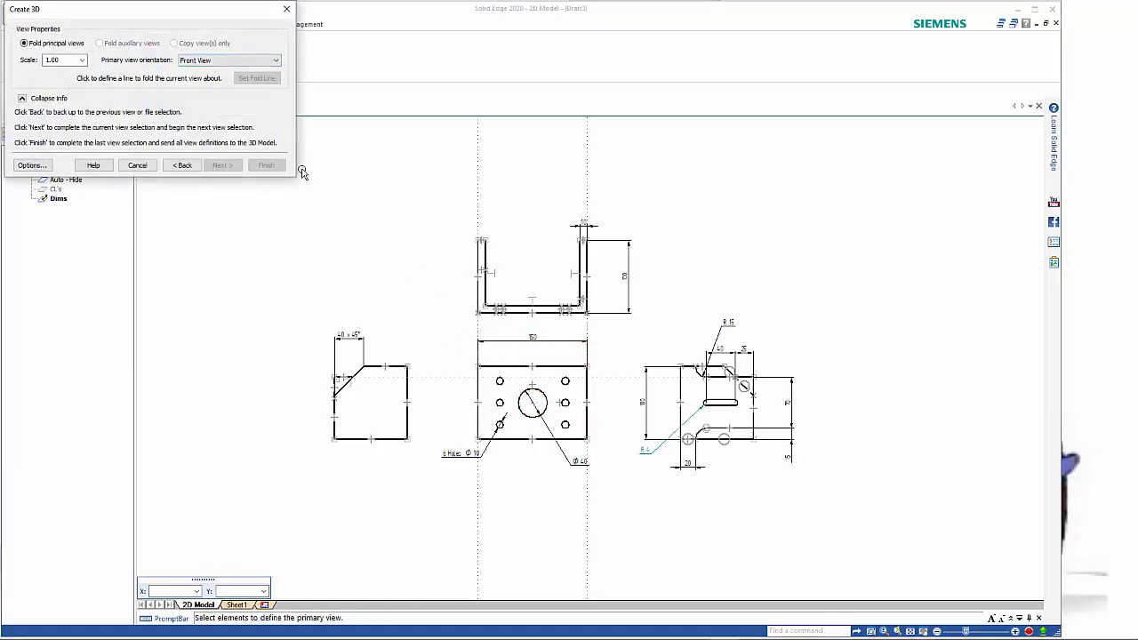
Step: Define the middle view with the holes as the primary Front View at scale 1.00, including its dimensions
{"action": "left_click", "coordinate": [221, 62]}
{"action": "left_click", "coordinate": [222, 64]}
{"action": "left_click_drag", "start_coordinate": [428, 330], "coordinate": [614, 501]}
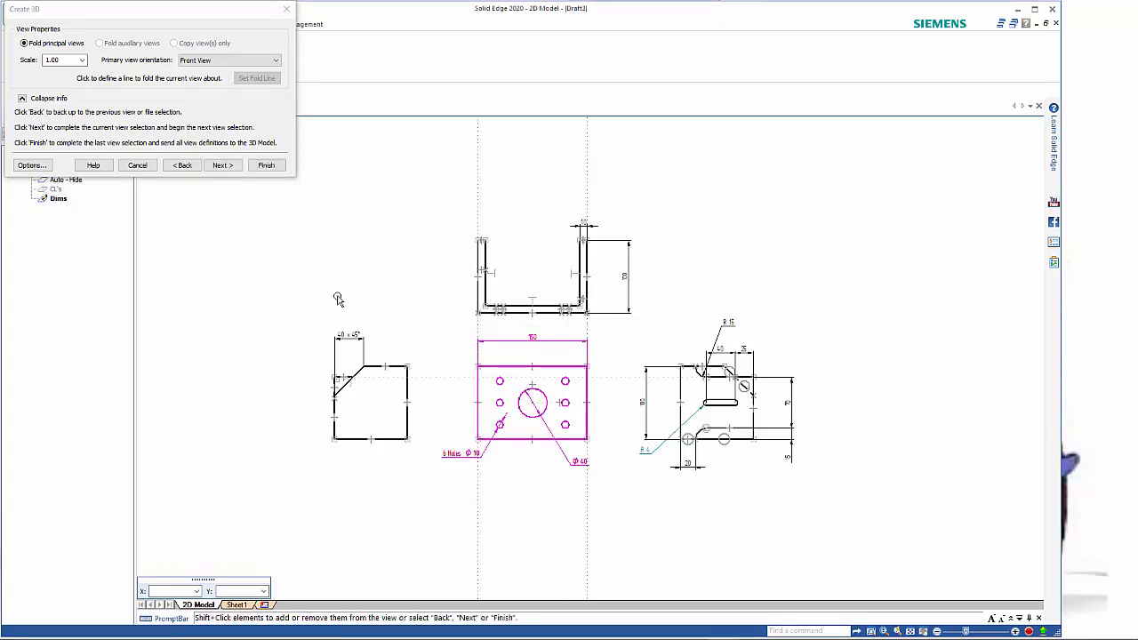
{"action": "left_click", "coordinate": [223, 167]}
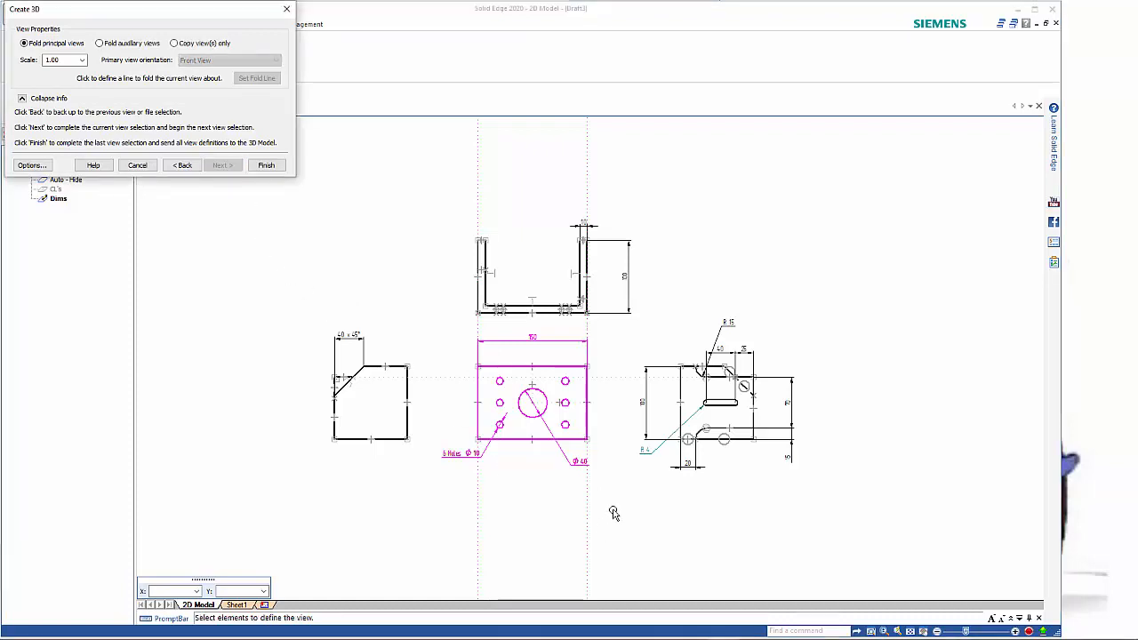
Step: Add the slotted side view as a folded principal view, with the middle view's left vertical edge as its fold line
{"action": "mouse_move", "coordinate": [613, 509]}
{"action": "left_mouse_down"}
{"action": "mouse_move", "coordinate": [771, 325]}
{"action": "mouse_move", "coordinate": [822, 318]}
{"action": "left_mouse_up"}
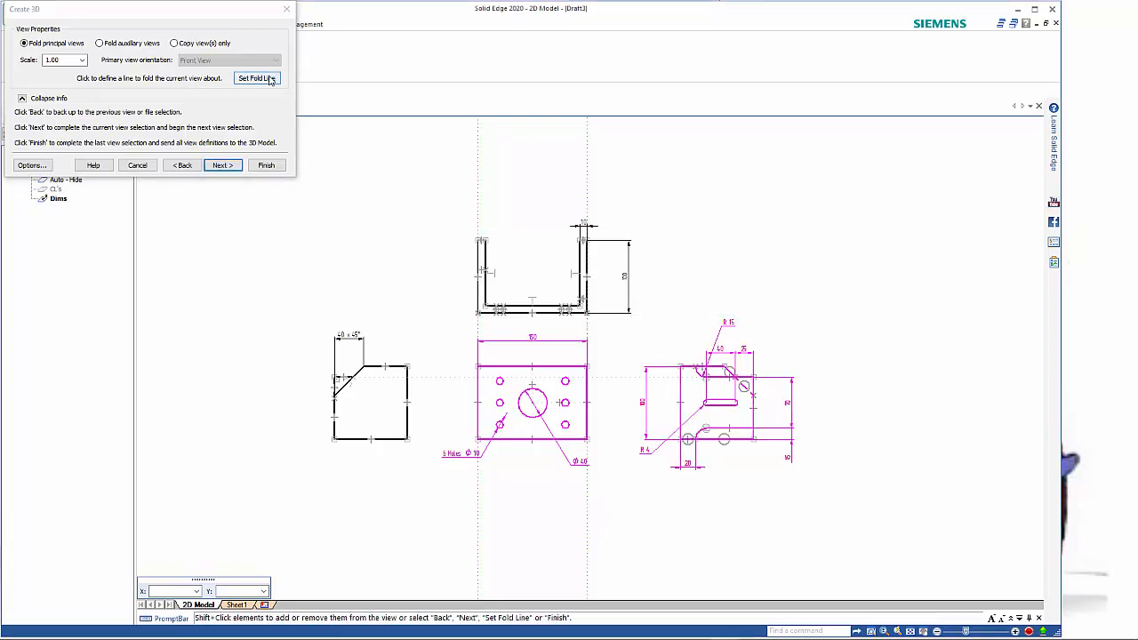
{"action": "left_click", "coordinate": [236, 80]}
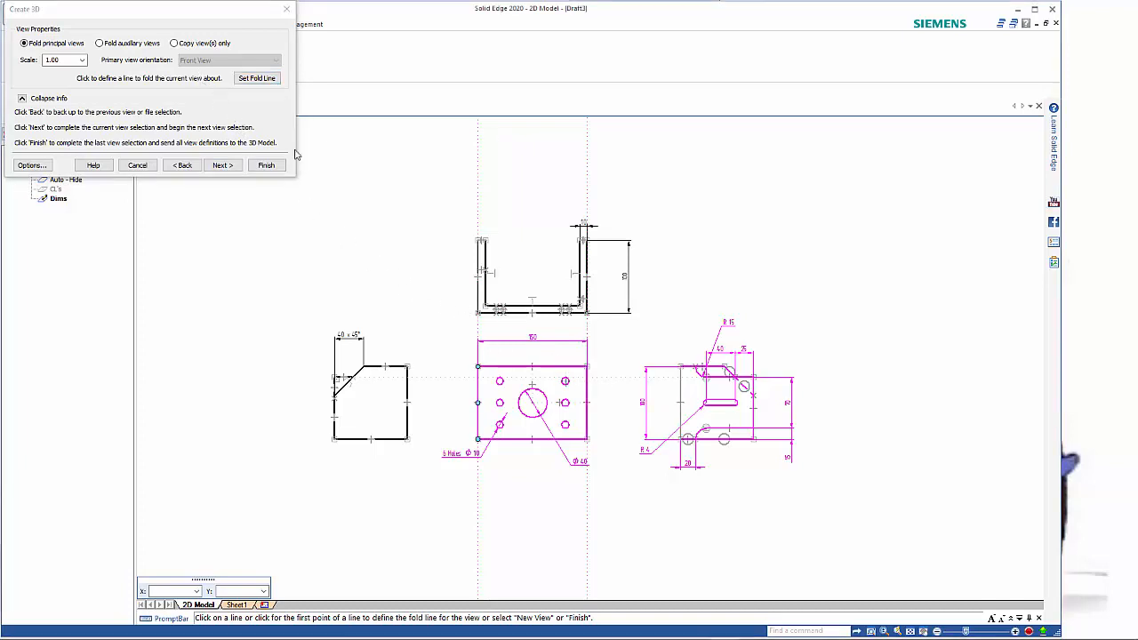
{"action": "left_click", "coordinate": [224, 165]}
Step: Add the chamfered side view with its dimension as a folded principal view, using its right vertical edge as the fold line
{"action": "left_click_drag", "start_coordinate": [264, 288], "coordinate": [423, 466]}
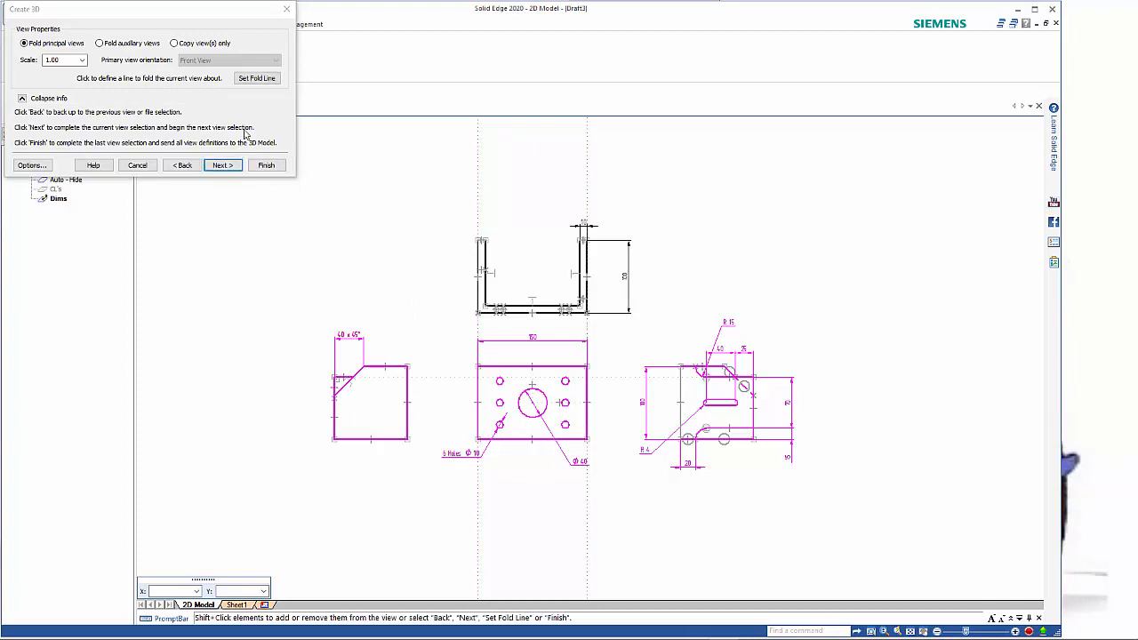
{"action": "left_click", "coordinate": [257, 78]}
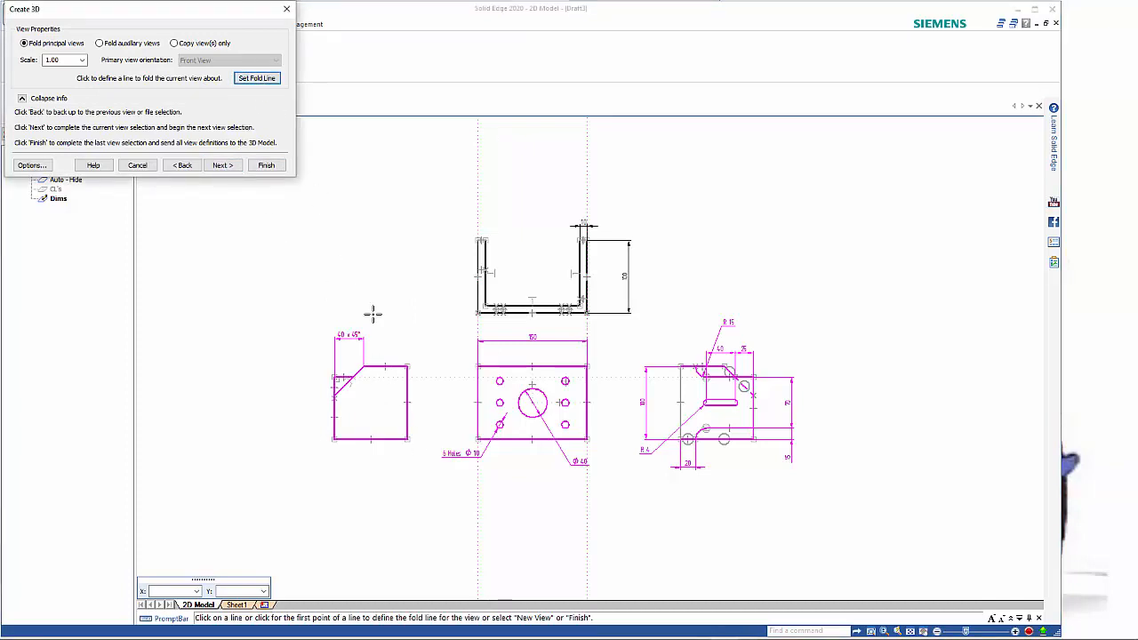
{"action": "left_click", "coordinate": [408, 384]}
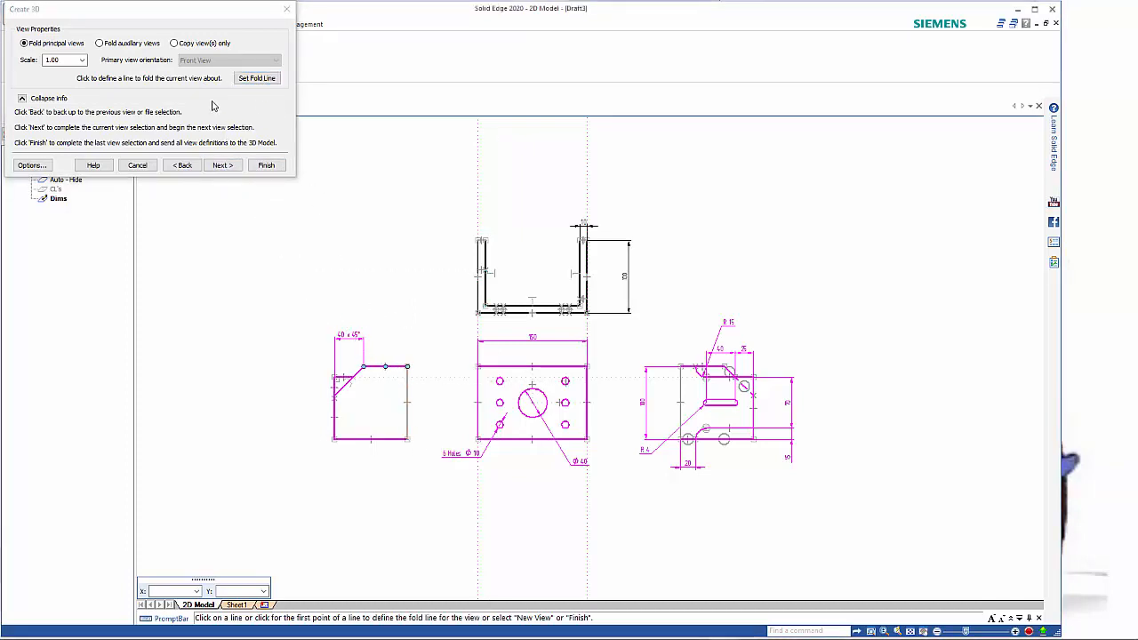
{"action": "left_click", "coordinate": [221, 165]}
Step: Add the U-shaped view folded about its bottom edge and finish Create 3D to generate the part's sketches
{"action": "left_click_drag", "start_coordinate": [407, 173], "coordinate": [654, 323]}
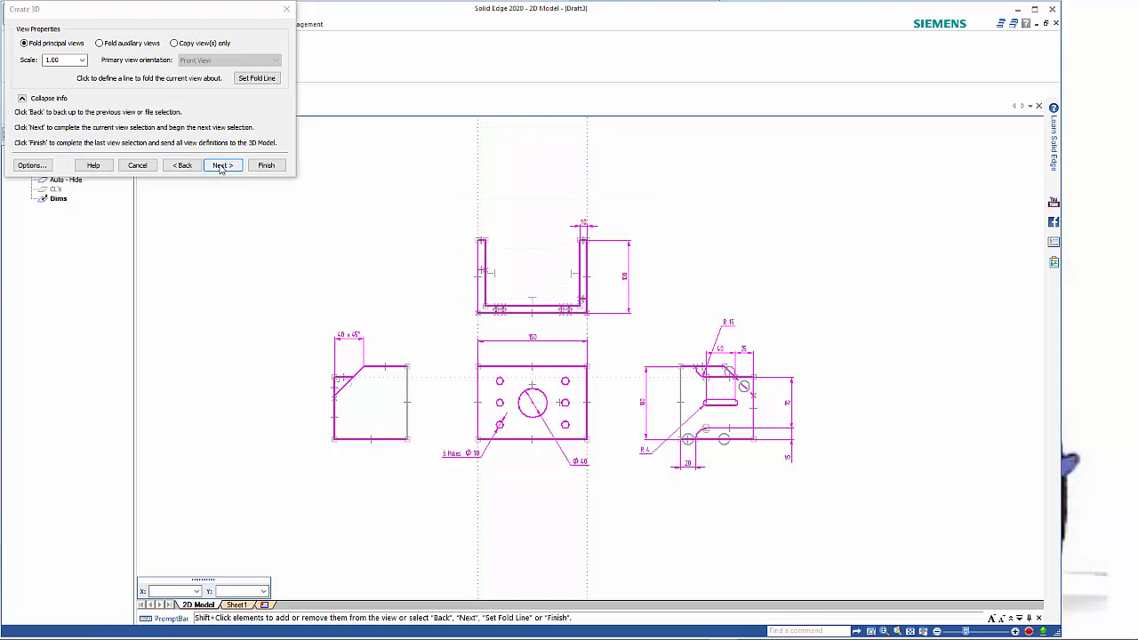
{"action": "left_click", "coordinate": [257, 78]}
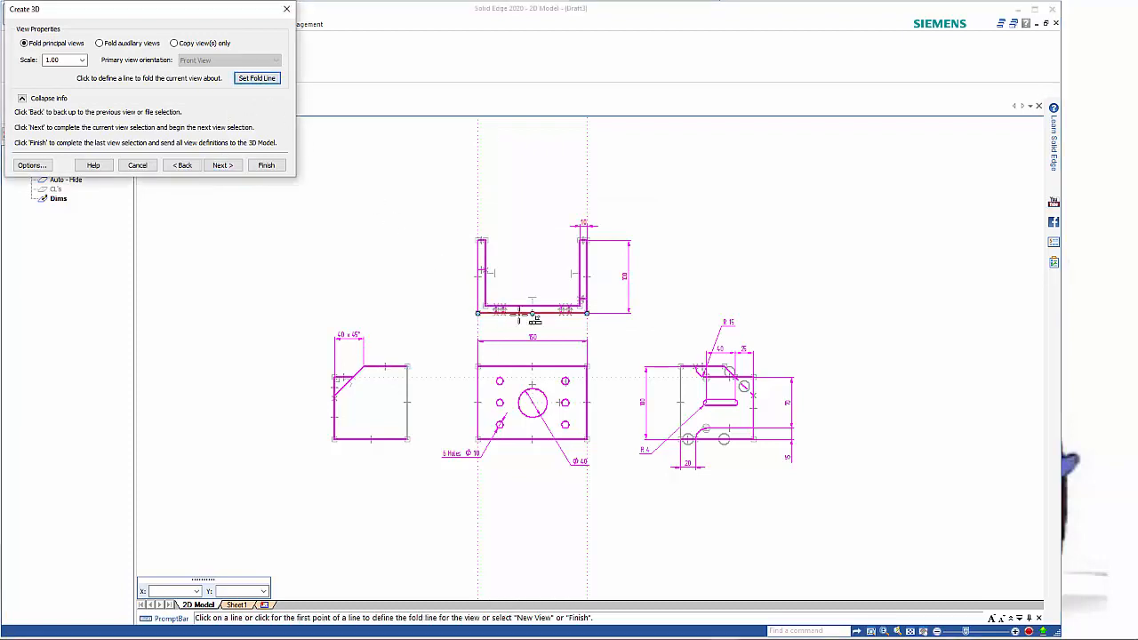
{"action": "left_click", "coordinate": [276, 167]}
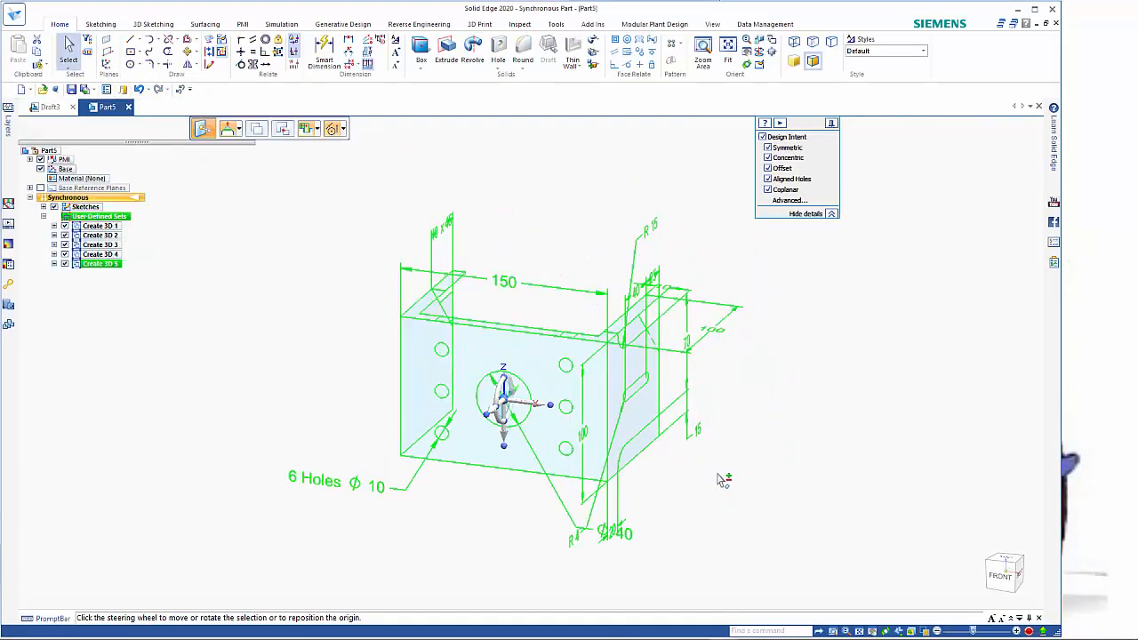
Step: Extrude the front sketch region with its seven holes left open, back to the far end of the folded side sketch
{"action": "middle_click_drag", "start_coordinate": [721, 475], "coordinate": [686, 481]}
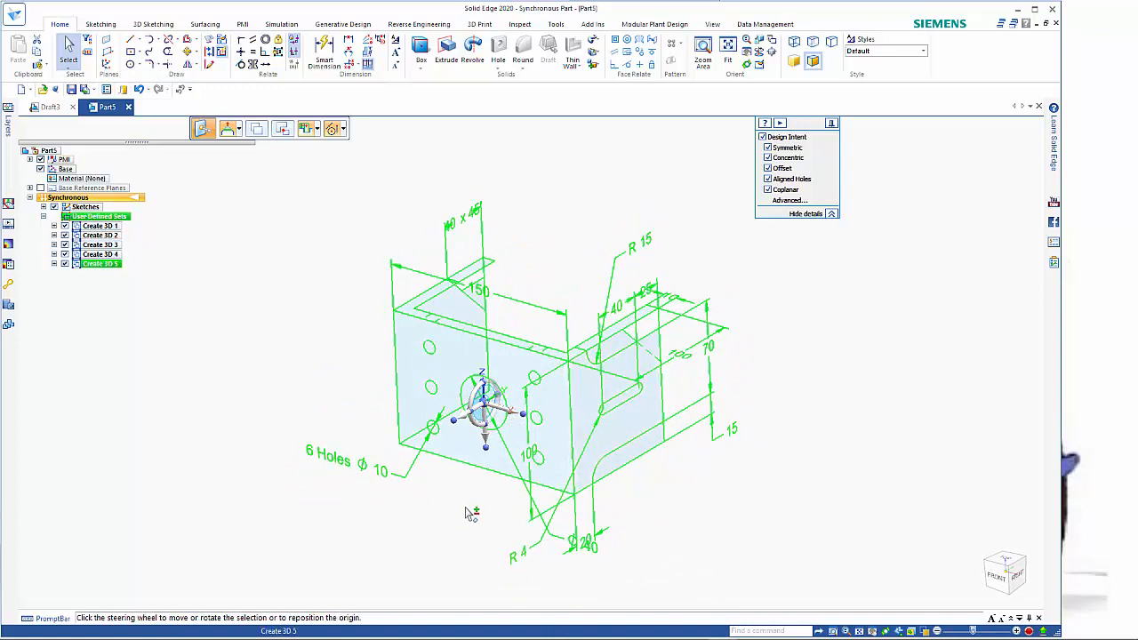
{"action": "mouse_move", "coordinate": [468, 511]}
{"action": "middle_mouse_down"}
{"action": "mouse_move", "coordinate": [470, 524]}
{"action": "mouse_move", "coordinate": [466, 509]}
{"action": "middle_mouse_up"}
{"action": "key", "text": "Escape"}
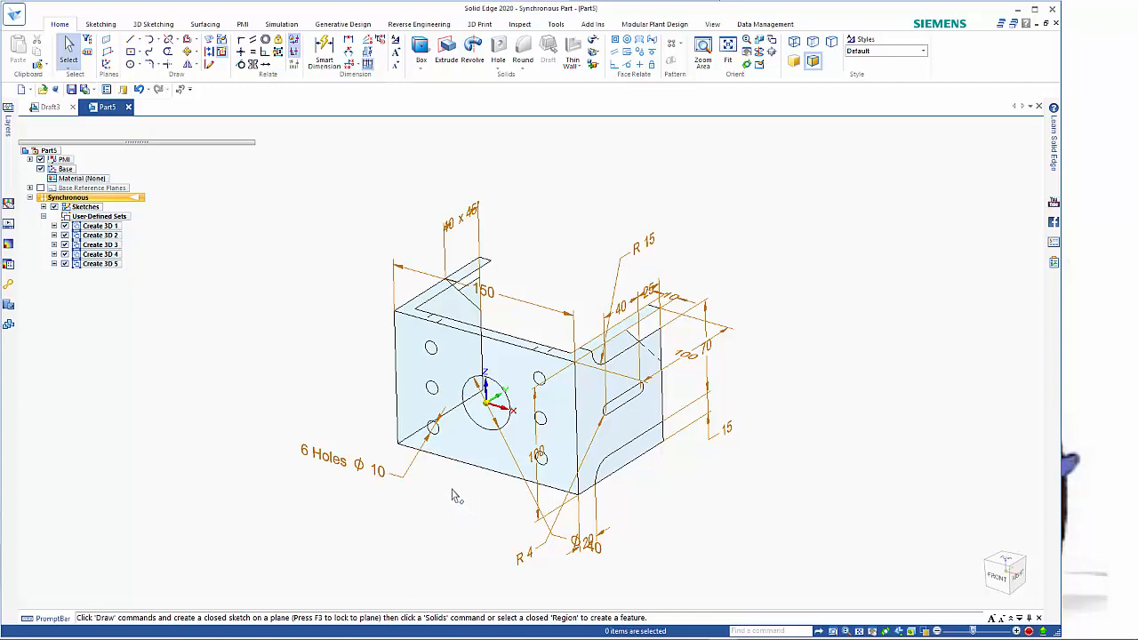
{"action": "left_click", "coordinate": [471, 449]}
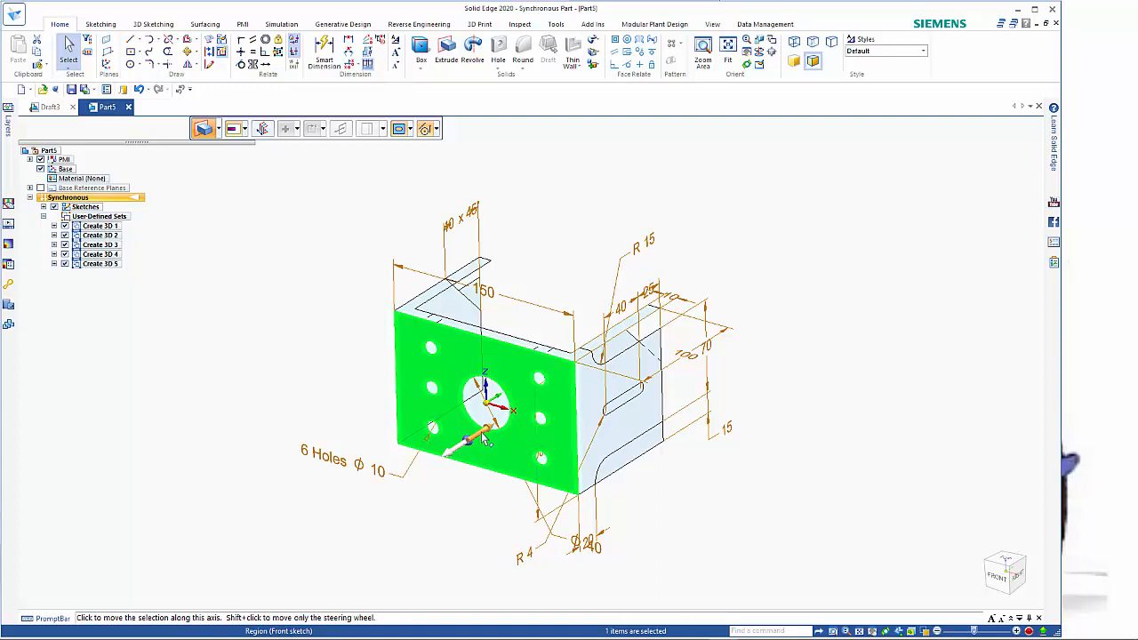
{"action": "left_click", "coordinate": [485, 441]}
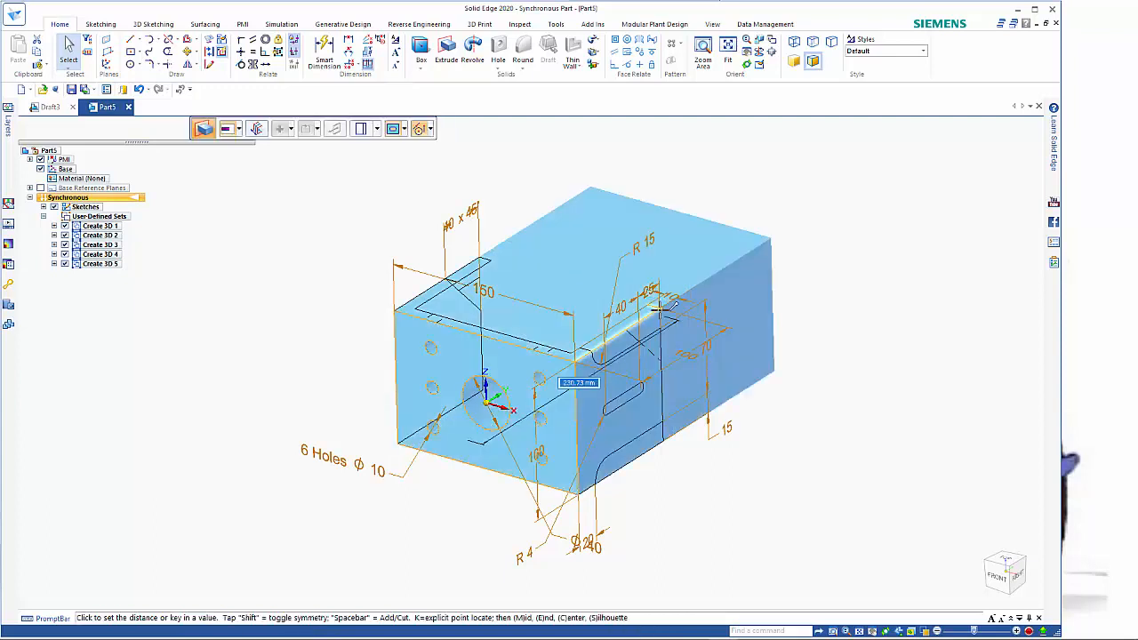
{"action": "left_click", "coordinate": [662, 307]}
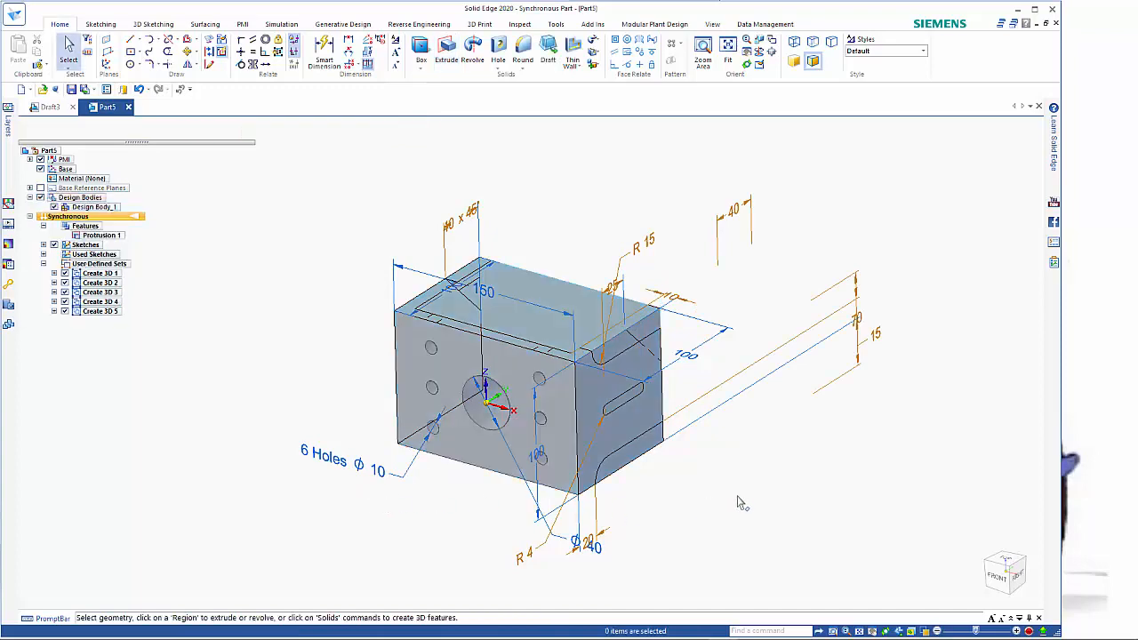
Step: Cut the inner rectangular region of the top sketch down through the full height of the block to form the U shape
{"action": "middle_click_drag", "start_coordinate": [736, 488], "coordinate": [605, 418]}
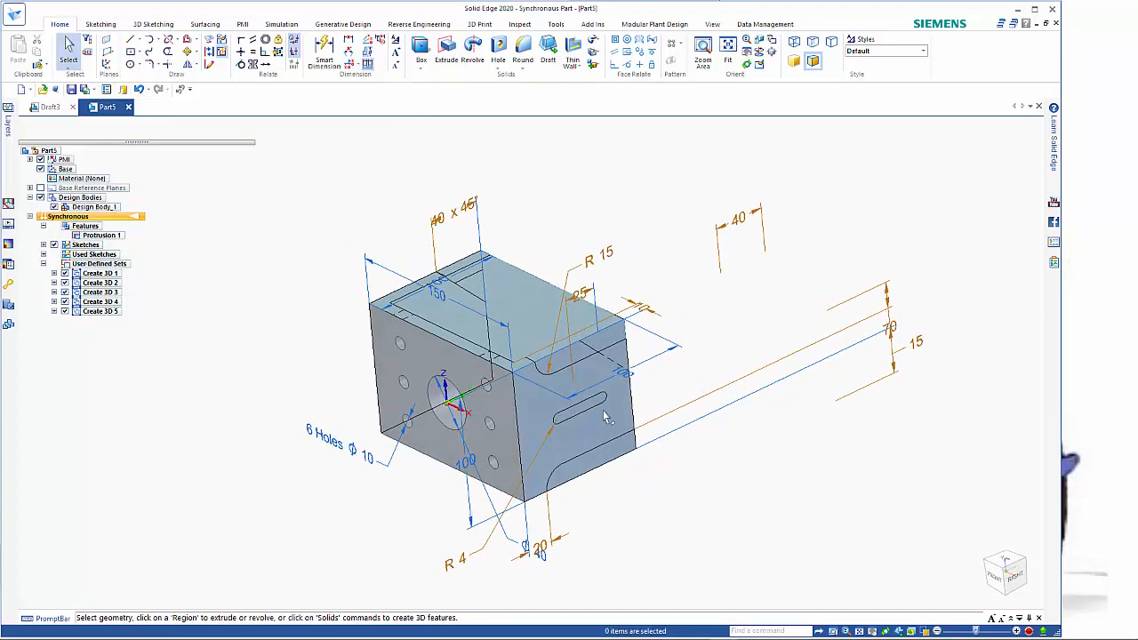
{"action": "left_click", "coordinate": [510, 302]}
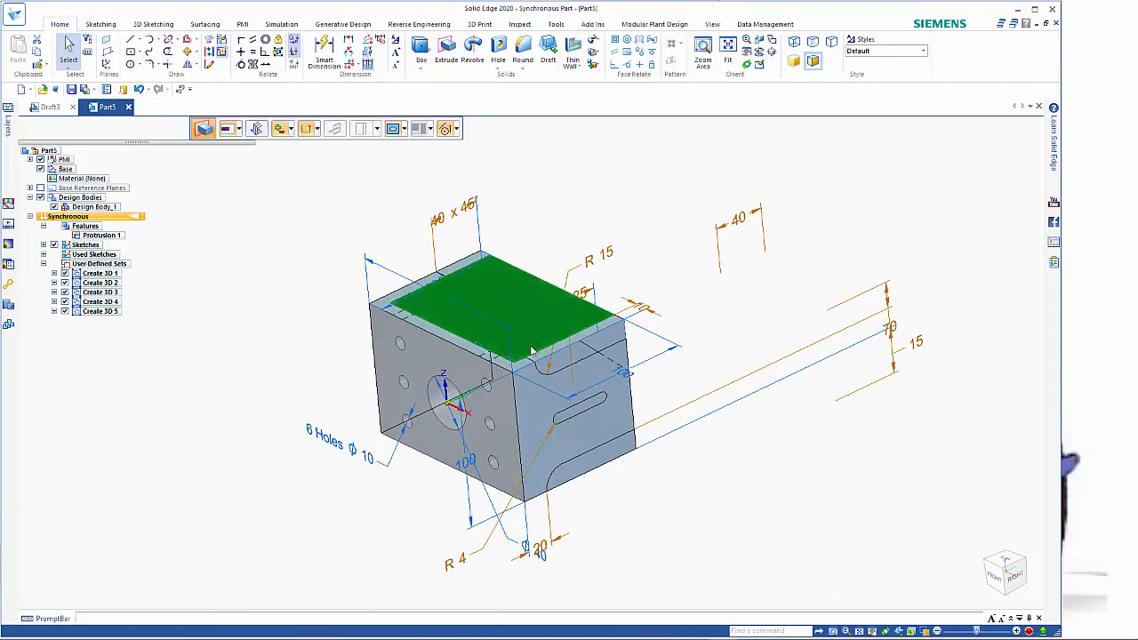
{"action": "left_click", "coordinate": [509, 278]}
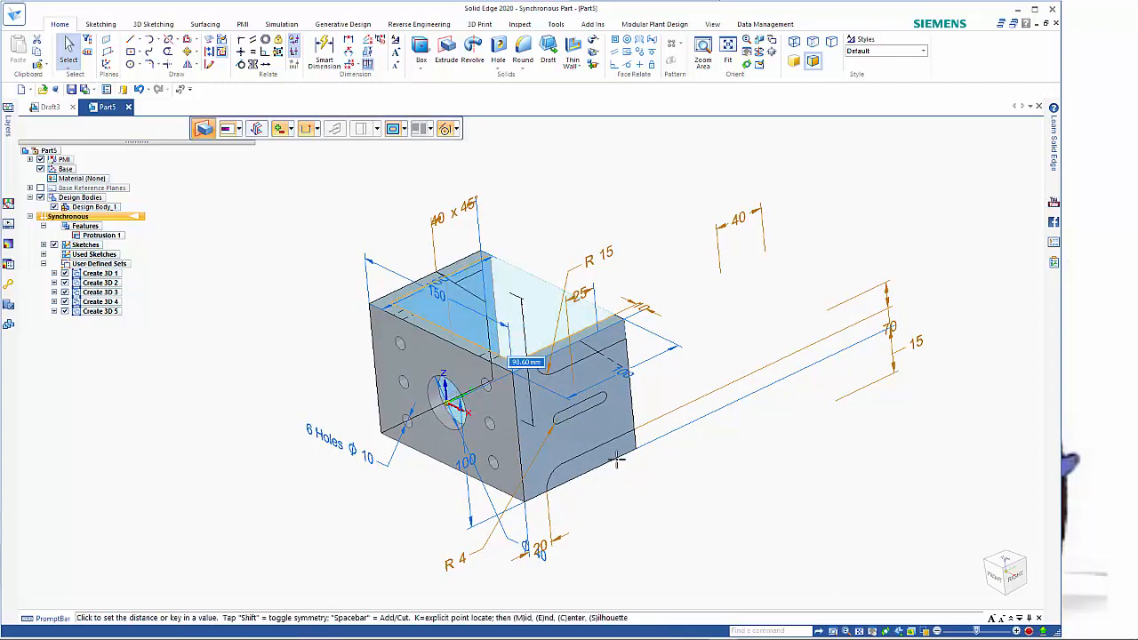
{"action": "left_click", "coordinate": [685, 514]}
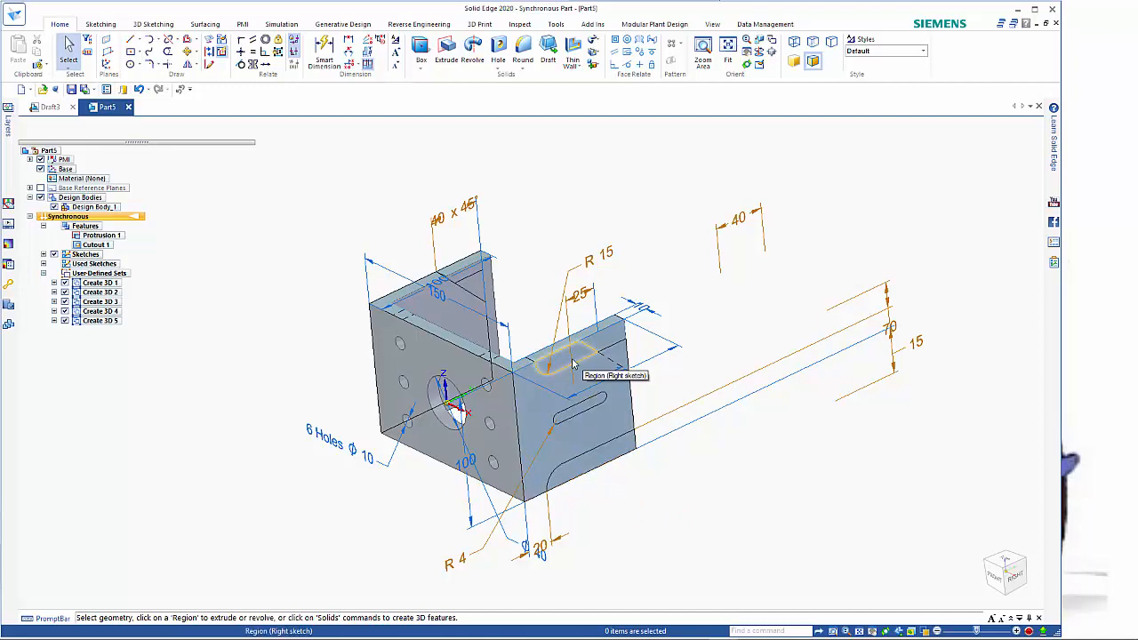
Step: Cut the two upper-edge regions of the right sketch, including the R 15 corner, through the near flange only
{"action": "scroll", "coordinate": [573, 364], "scroll_direction": "up", "scroll_amount": 3}
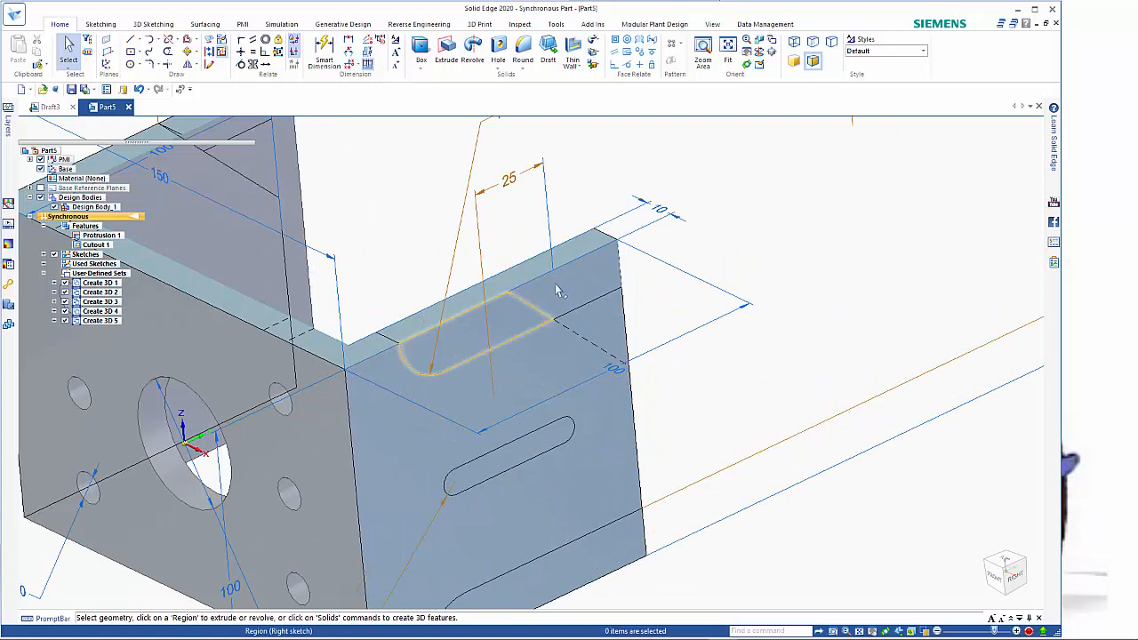
{"action": "left_click", "coordinate": [518, 315]}
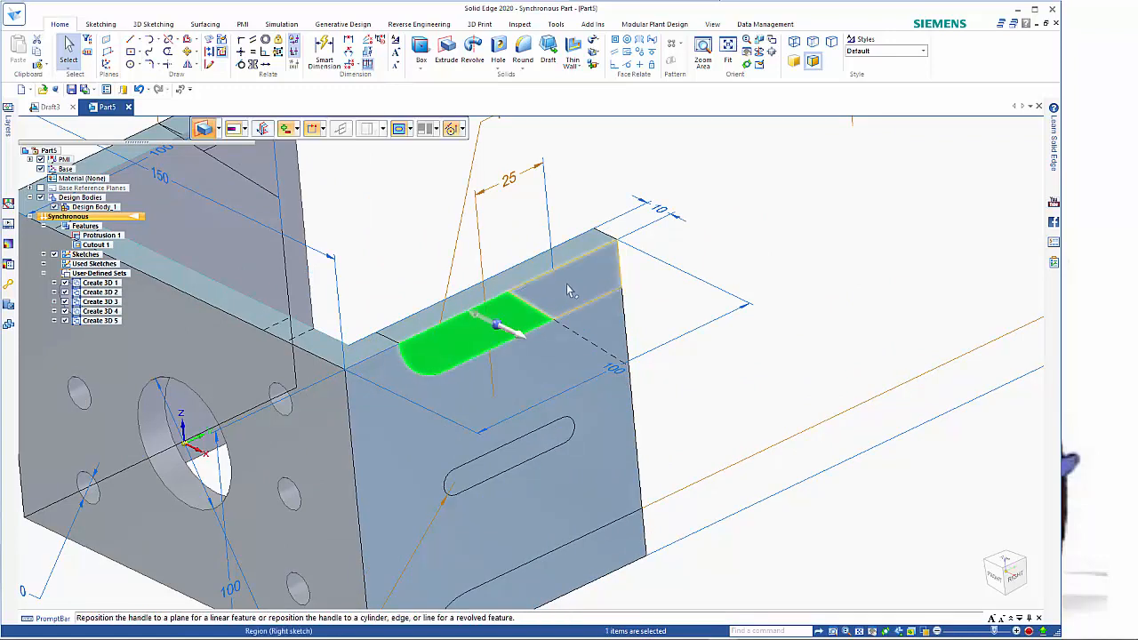
{"action": "left_click", "coordinate": [569, 292]}
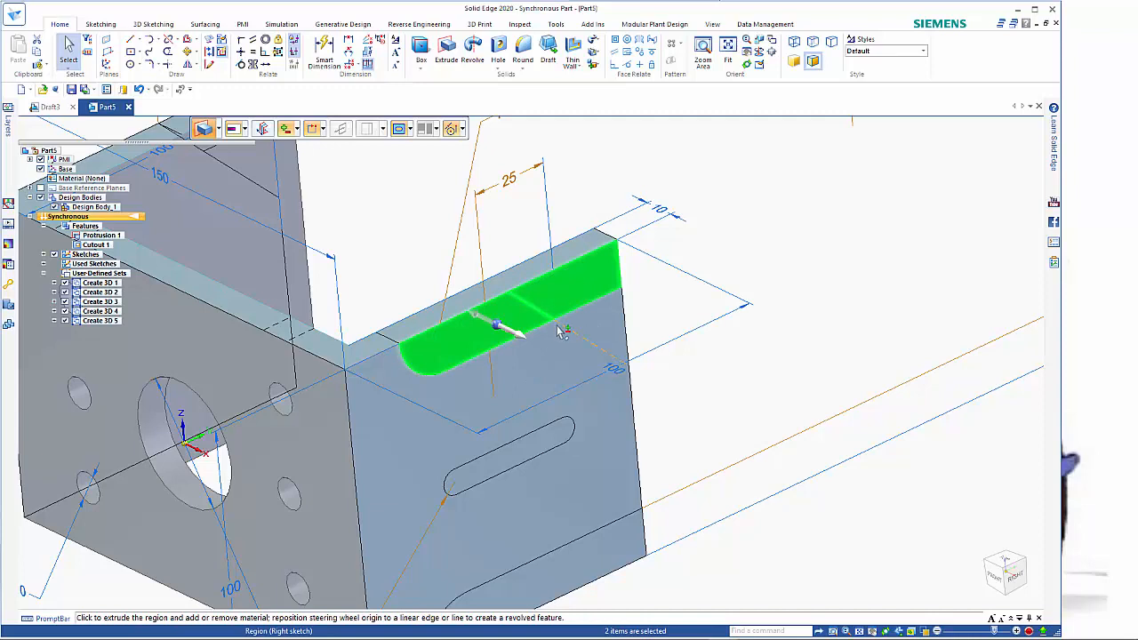
{"action": "key", "text": "Escape"}
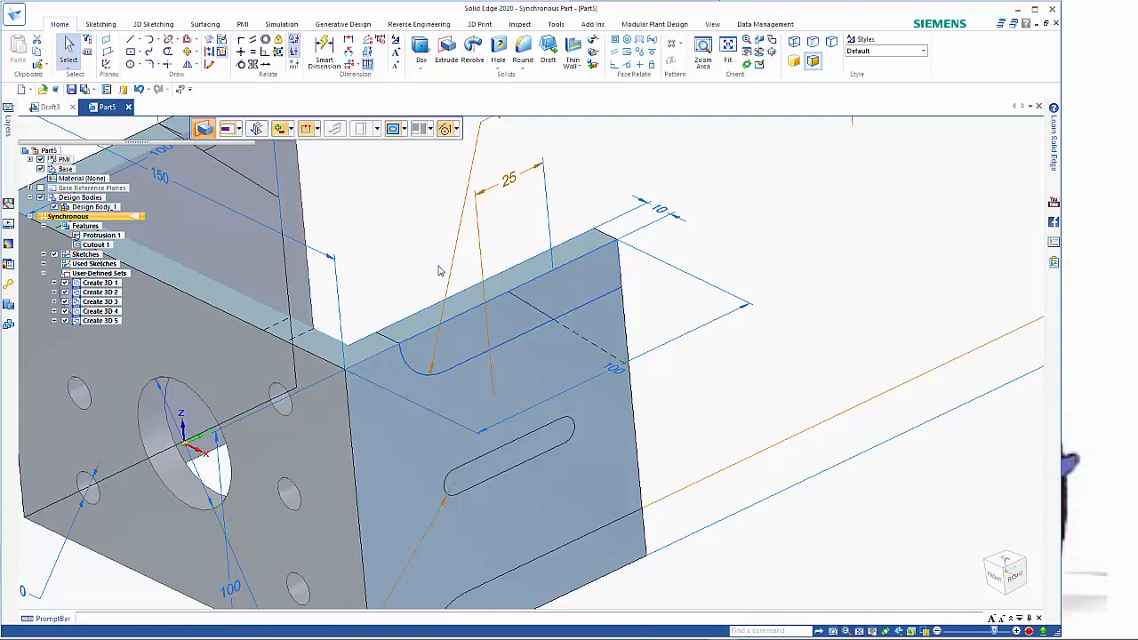
{"action": "left_click", "coordinate": [439, 270]}
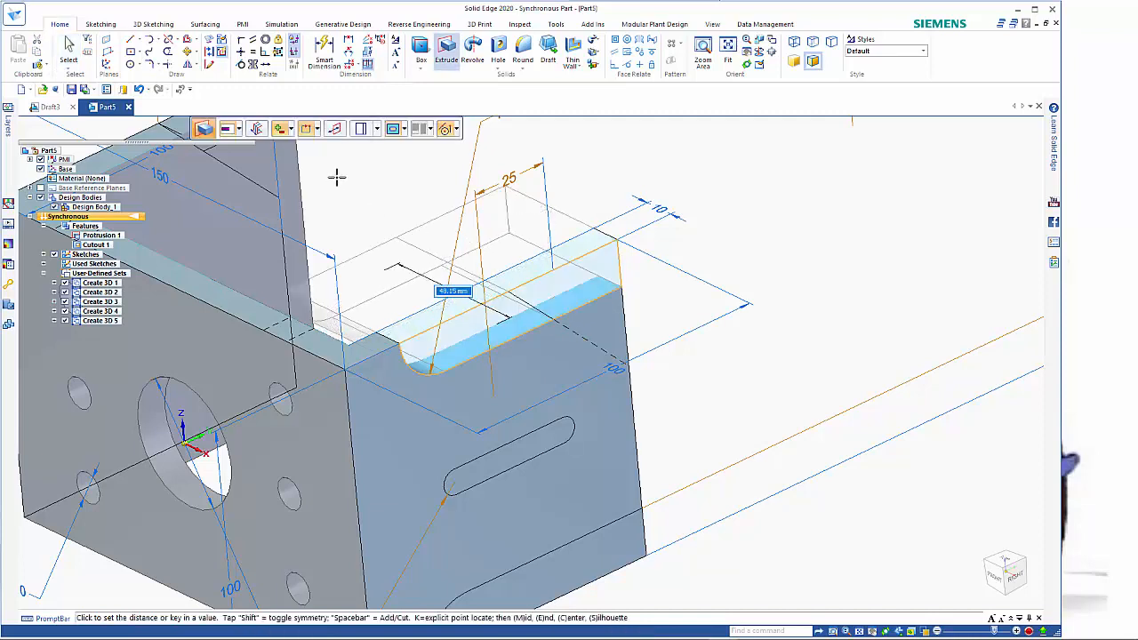
{"action": "left_click", "coordinate": [240, 133]}
{"action": "left_click", "coordinate": [259, 171]}
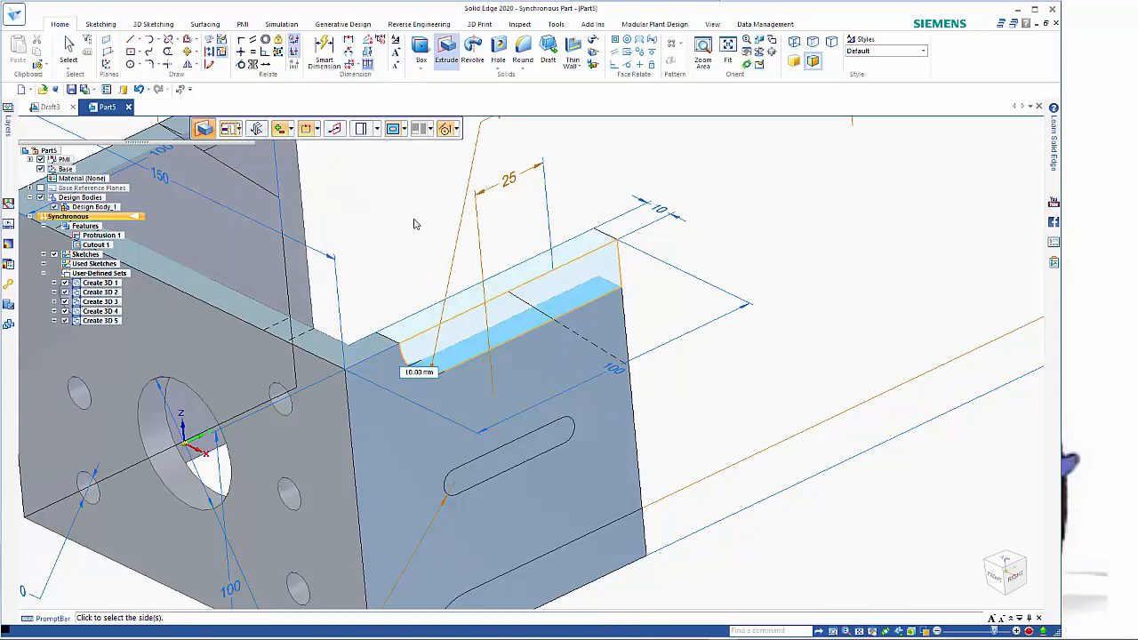
{"action": "left_click", "coordinate": [444, 231]}
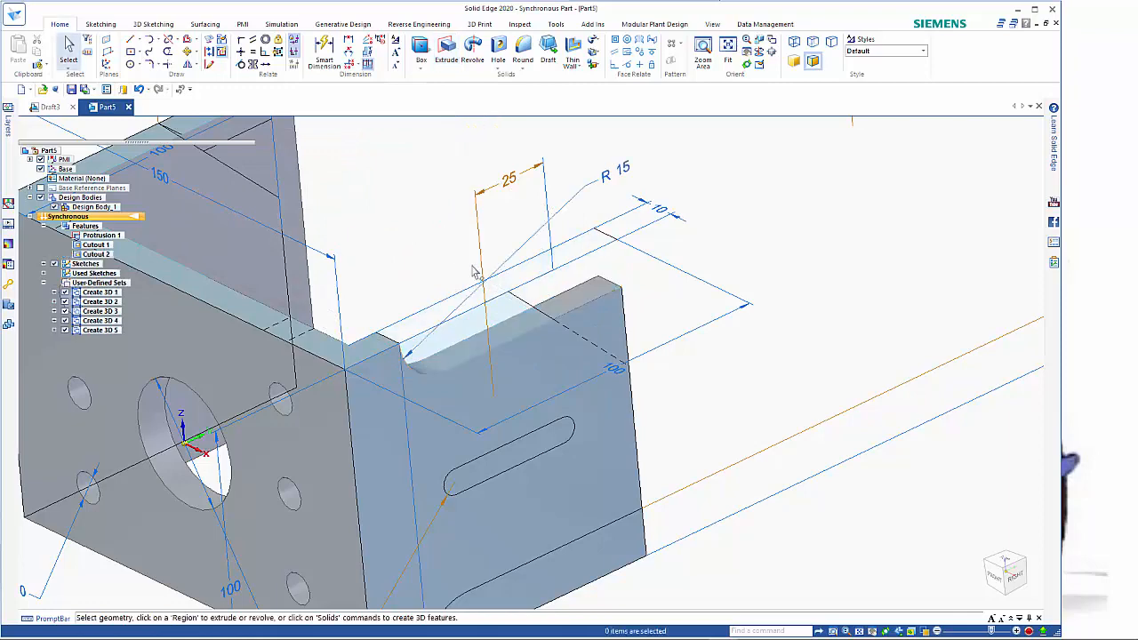
{"action": "scroll", "coordinate": [653, 485], "scroll_direction": "down", "scroll_amount": 3}
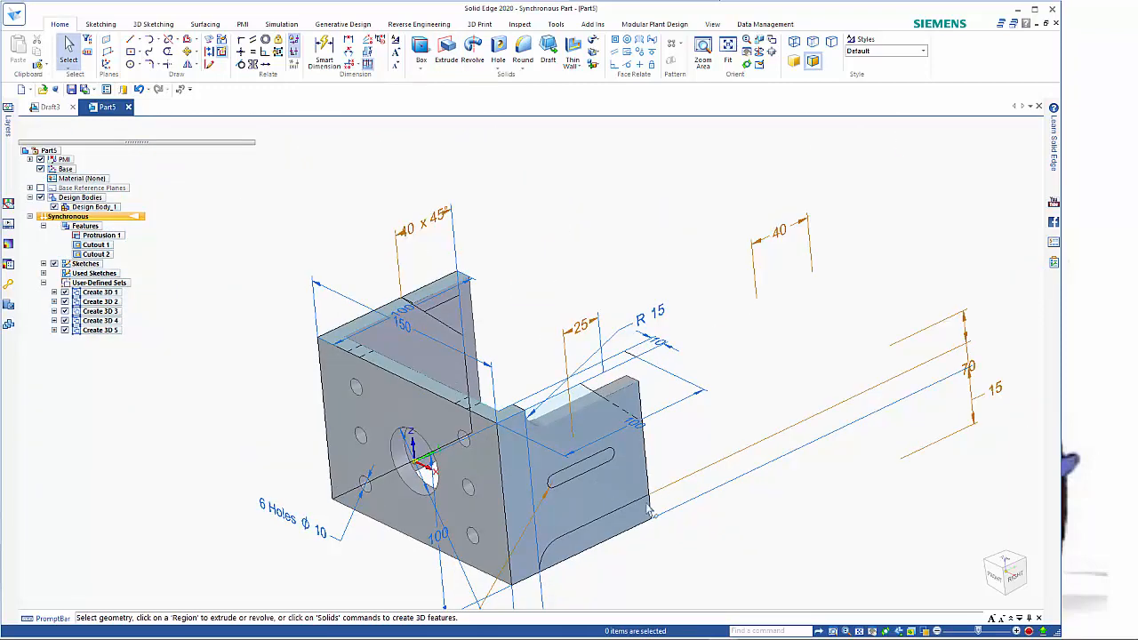
{"action": "left_click", "coordinate": [601, 537]}
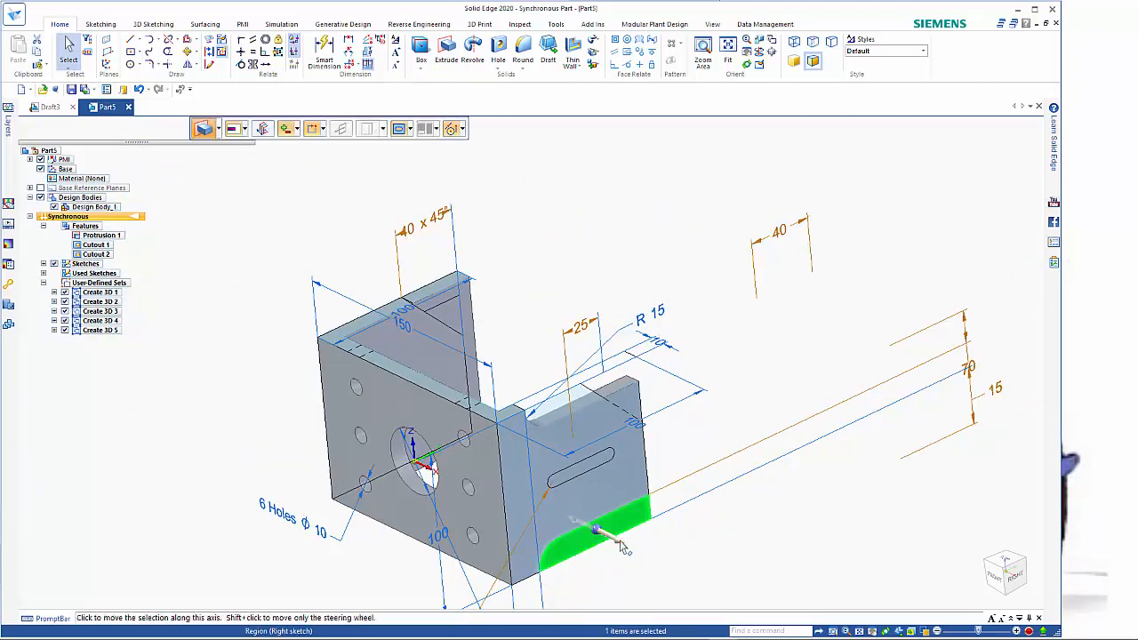
{"action": "left_click", "coordinate": [620, 541]}
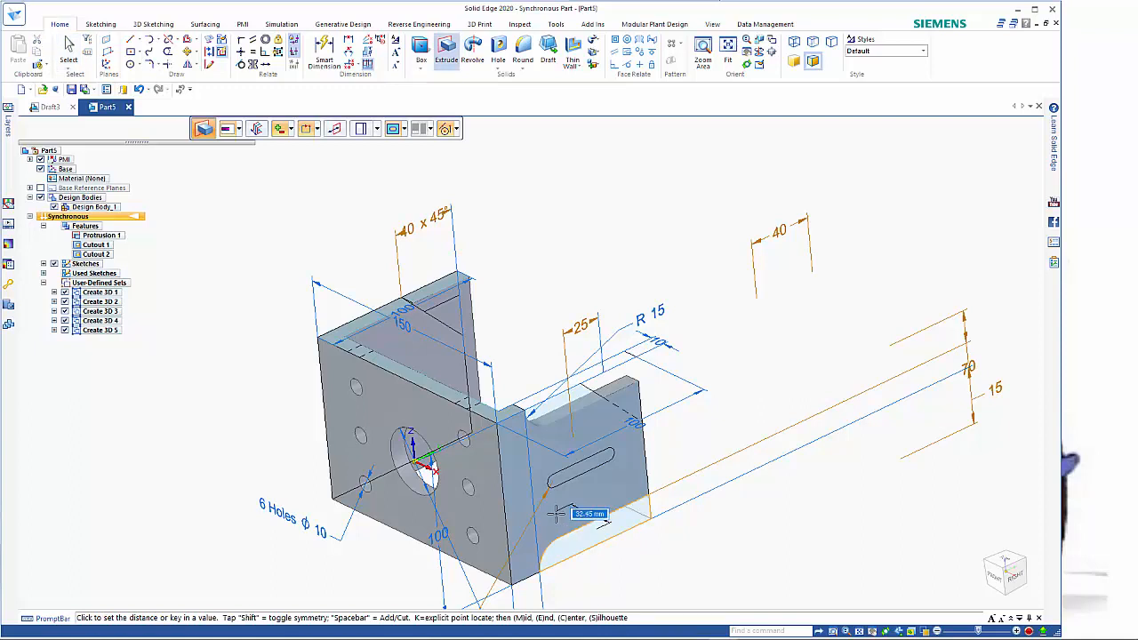
{"action": "left_click", "coordinate": [627, 537]}
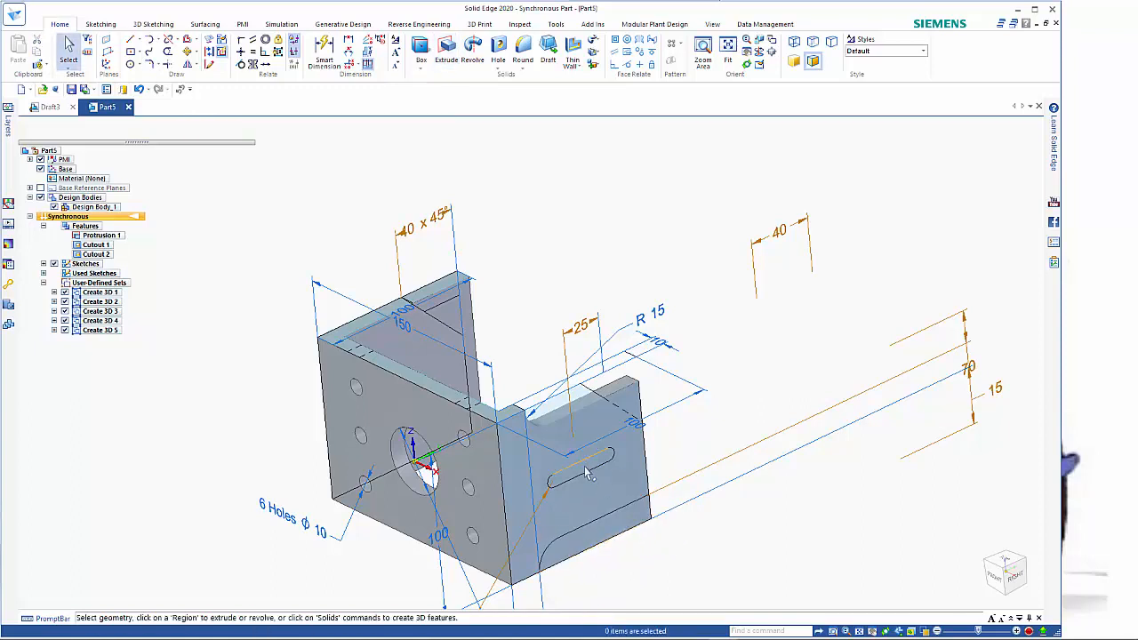
Step: Cut the slot and the rounded lower-edge region of the right sketch together through the right flange
{"action": "left_click", "coordinate": [618, 526]}
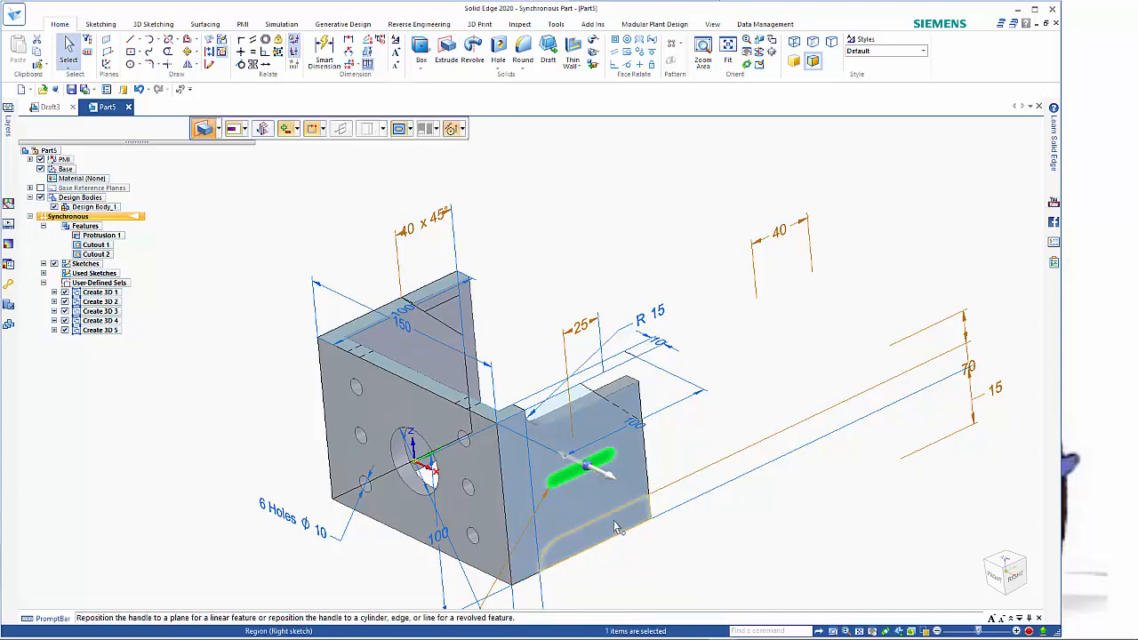
{"action": "left_click", "coordinate": [607, 548], "text": "ctrl"}
{"action": "left_click", "coordinate": [610, 484]}
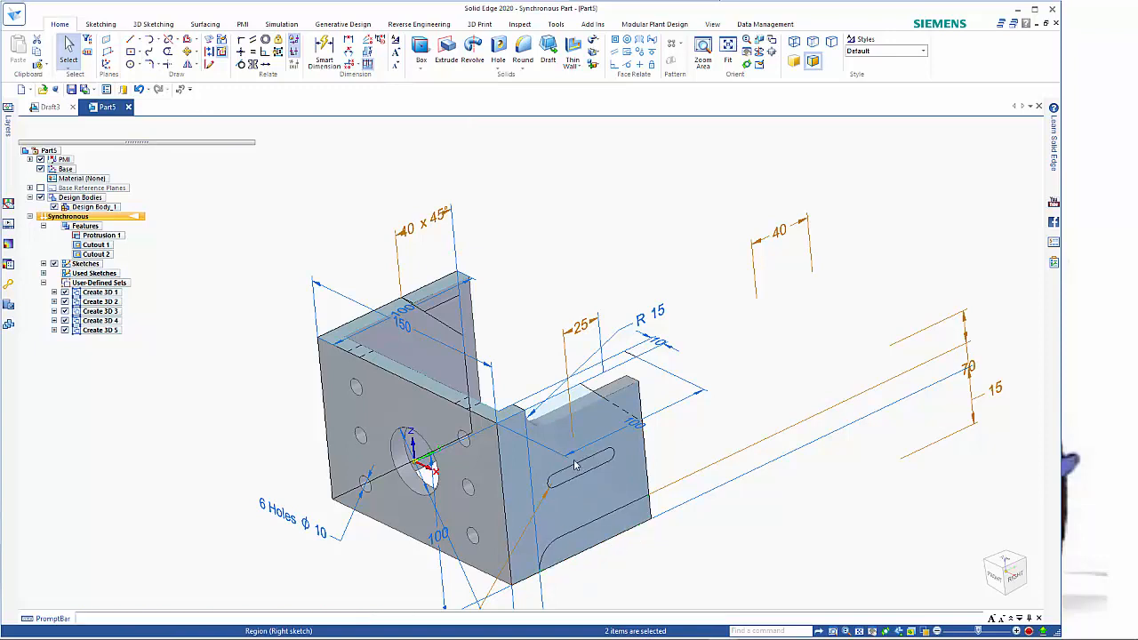
{"action": "left_click", "coordinate": [529, 382]}
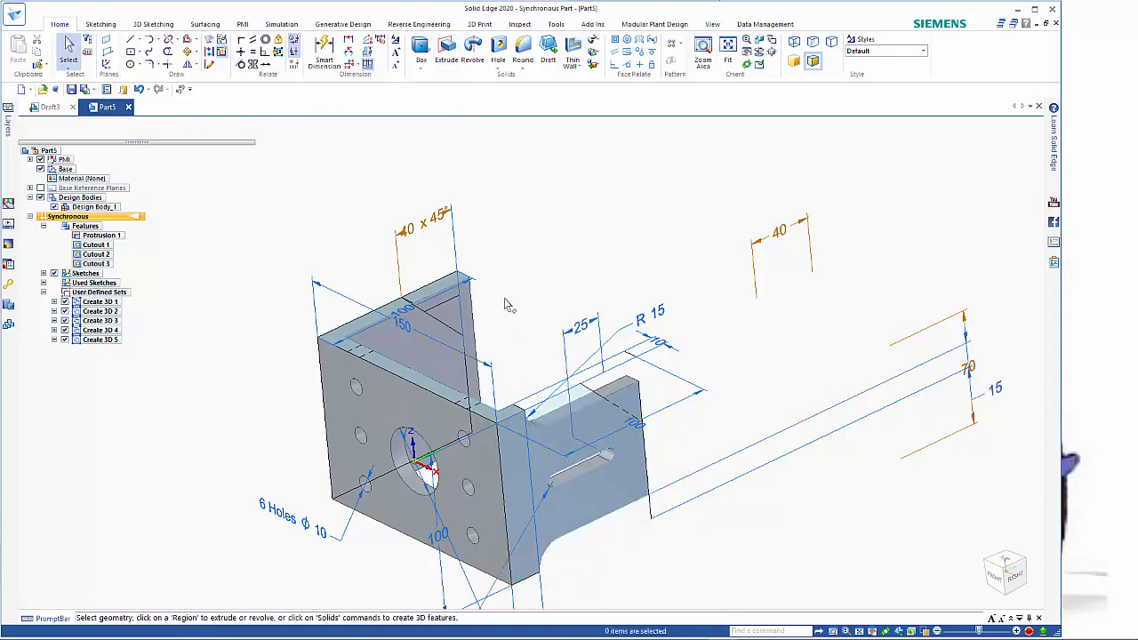
Step: Cut both corner regions above the 40 x 45° chamfer line in the left sketch through the left flange
{"action": "middle_click_drag", "start_coordinate": [503, 300], "coordinate": [687, 316]}
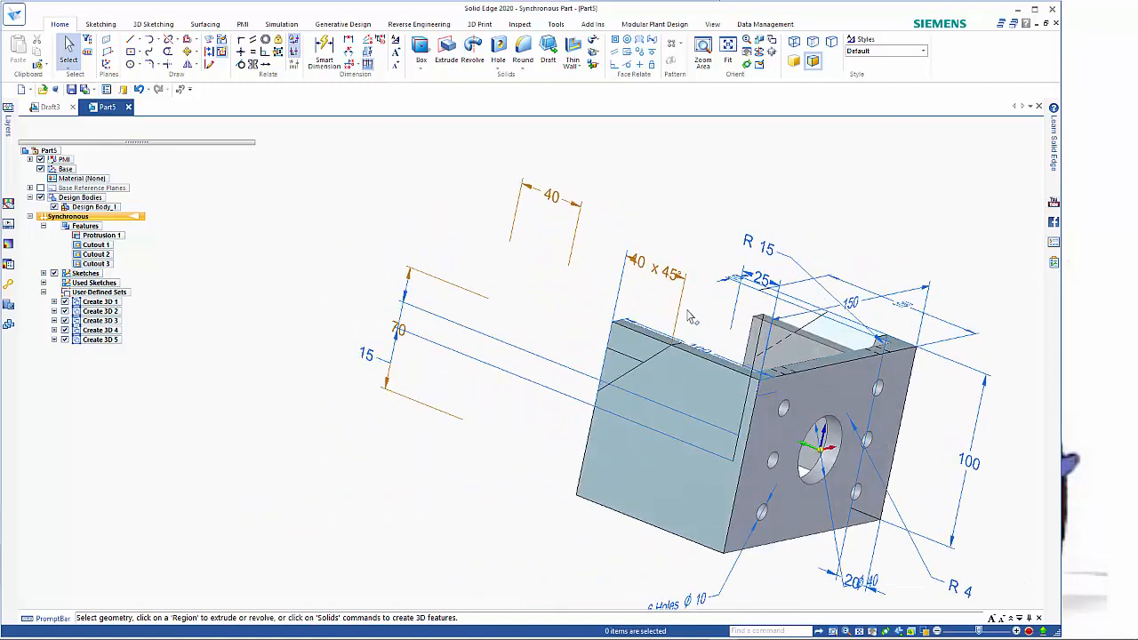
{"action": "left_click", "coordinate": [638, 352]}
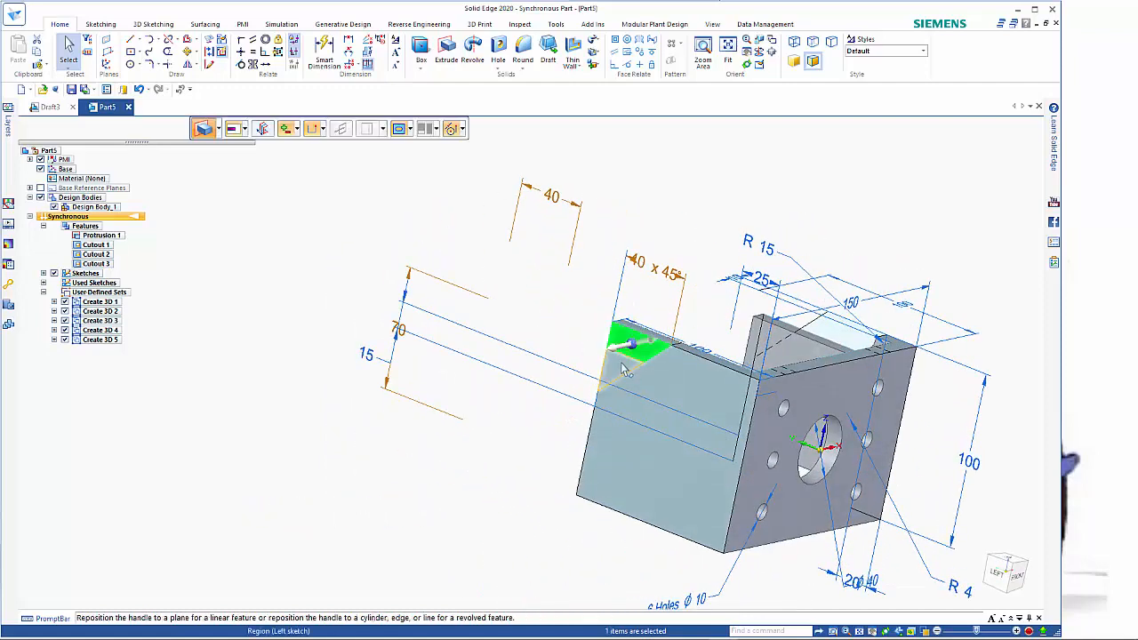
{"action": "left_click", "coordinate": [612, 375]}
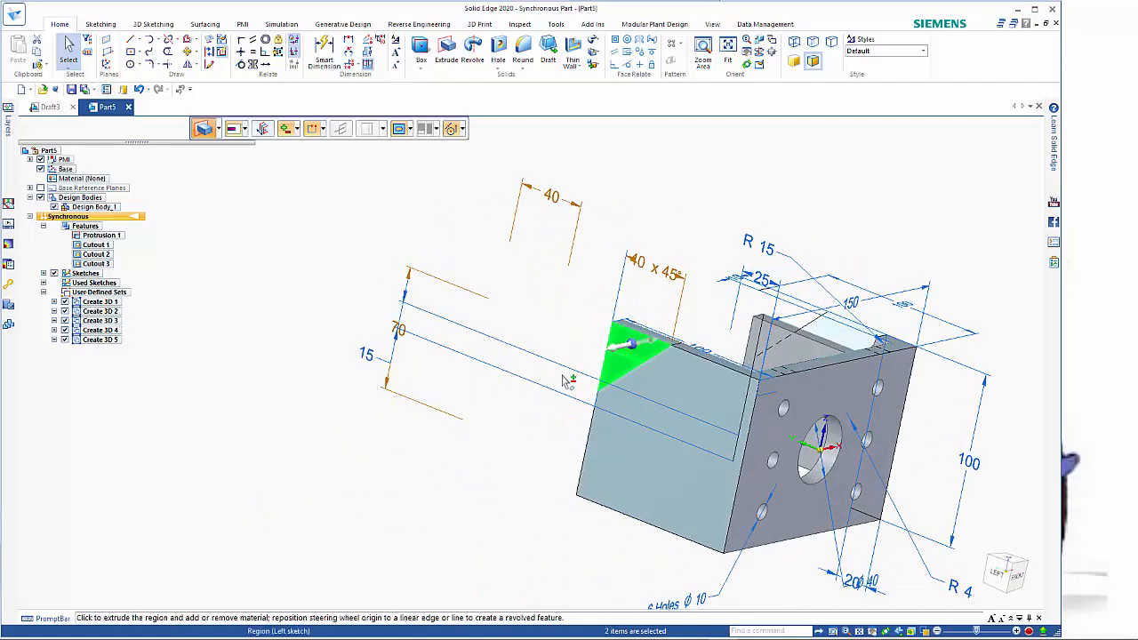
{"action": "left_click", "coordinate": [617, 352]}
{"action": "left_click", "coordinate": [575, 367]}
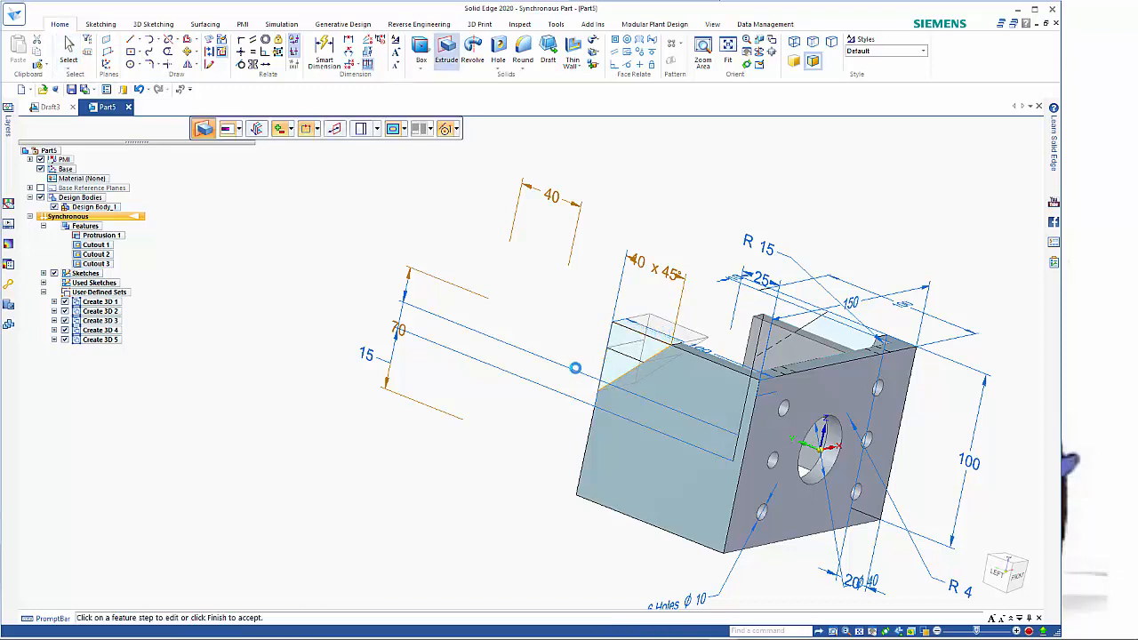
{"action": "middle_click_drag", "start_coordinate": [497, 407], "coordinate": [252, 383]}
{"action": "middle_click_drag", "start_coordinate": [211, 376], "coordinate": [470, 406]}
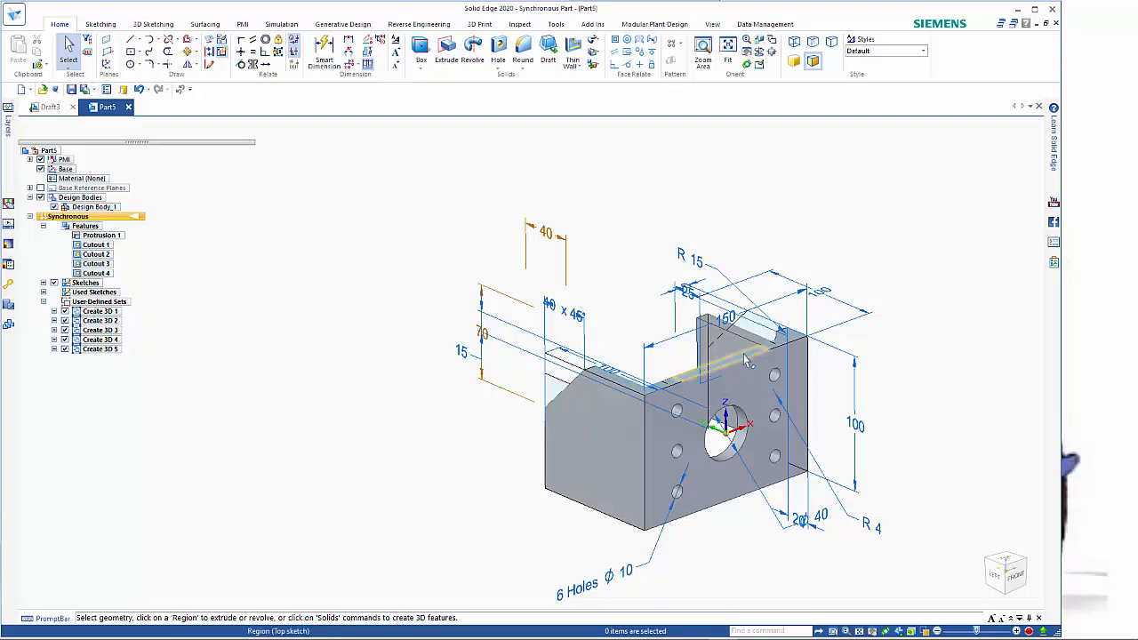
{"action": "mouse_move", "coordinate": [745, 358]}
{"action": "middle_mouse_down"}
{"action": "mouse_move", "coordinate": [727, 316]}
{"action": "mouse_move", "coordinate": [762, 343]}
{"action": "middle_mouse_up"}
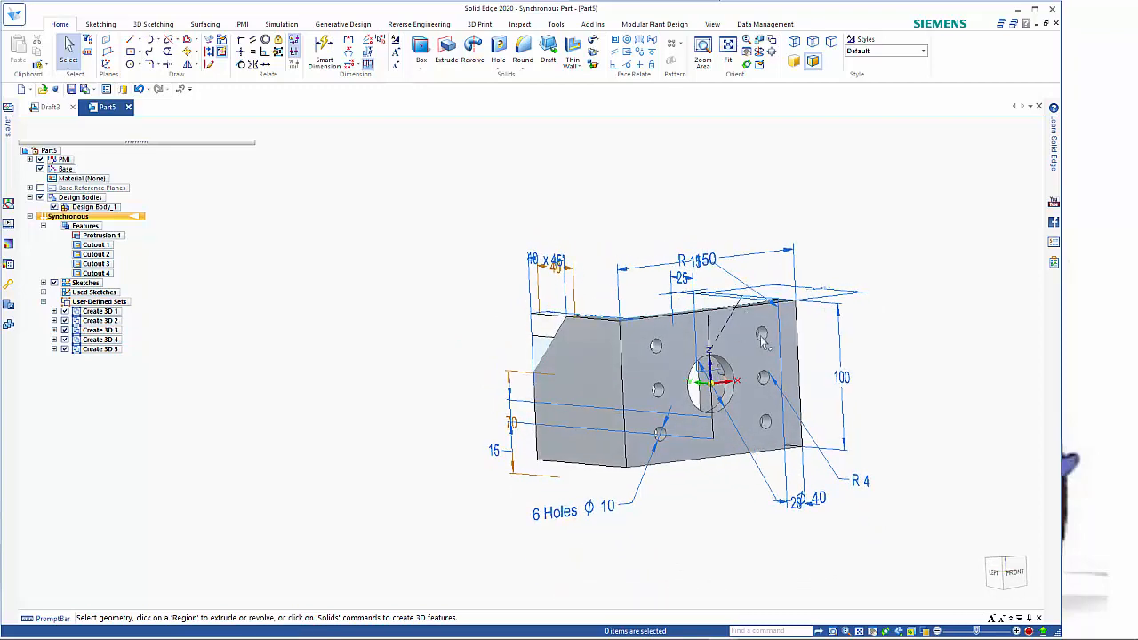
Step: Try varying the bracket's overall height symmetrically up to 110 mm, return it to 100 mm, and leave the dimension edit
{"action": "left_click", "coordinate": [845, 380]}
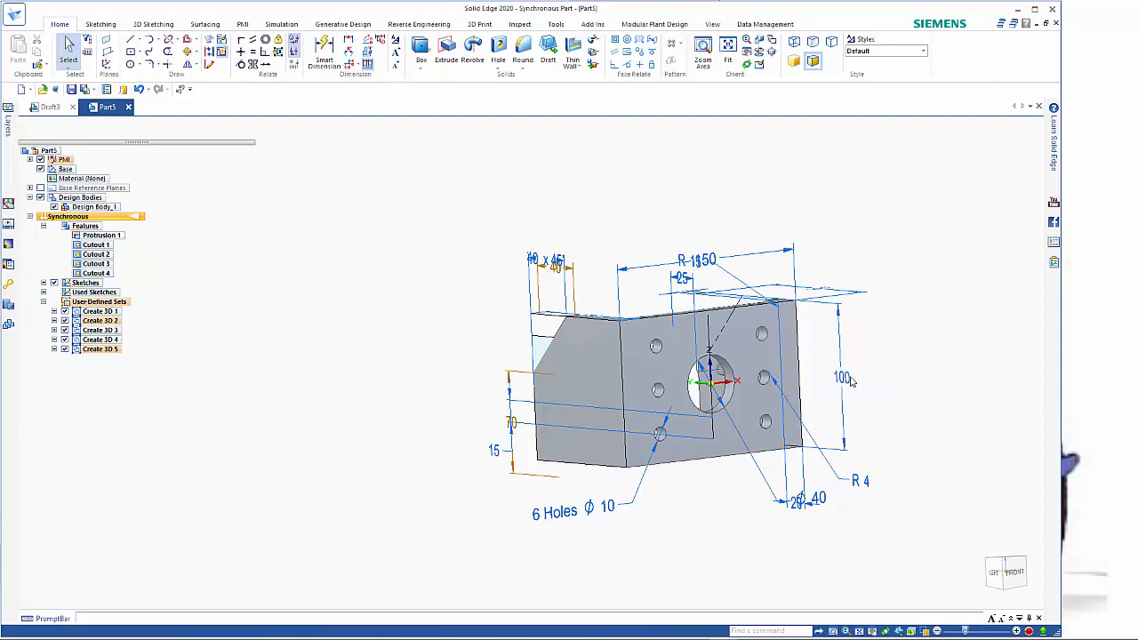
{"action": "scroll", "coordinate": [881, 377], "scroll_direction": "down", "scroll_amount": 3}
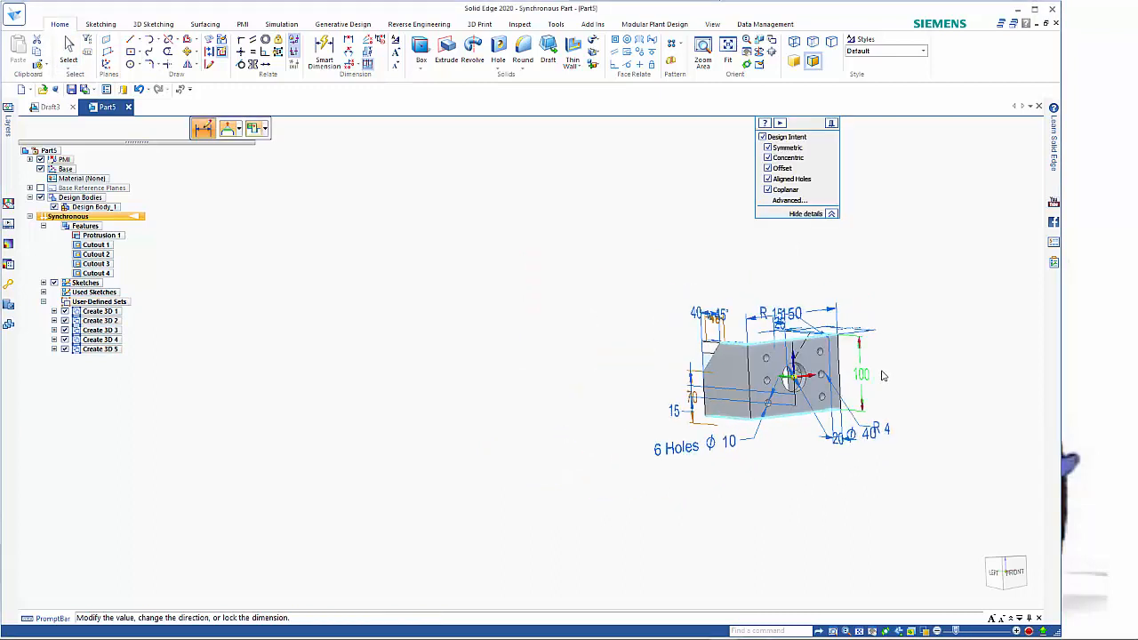
{"action": "left_click", "coordinate": [862, 376]}
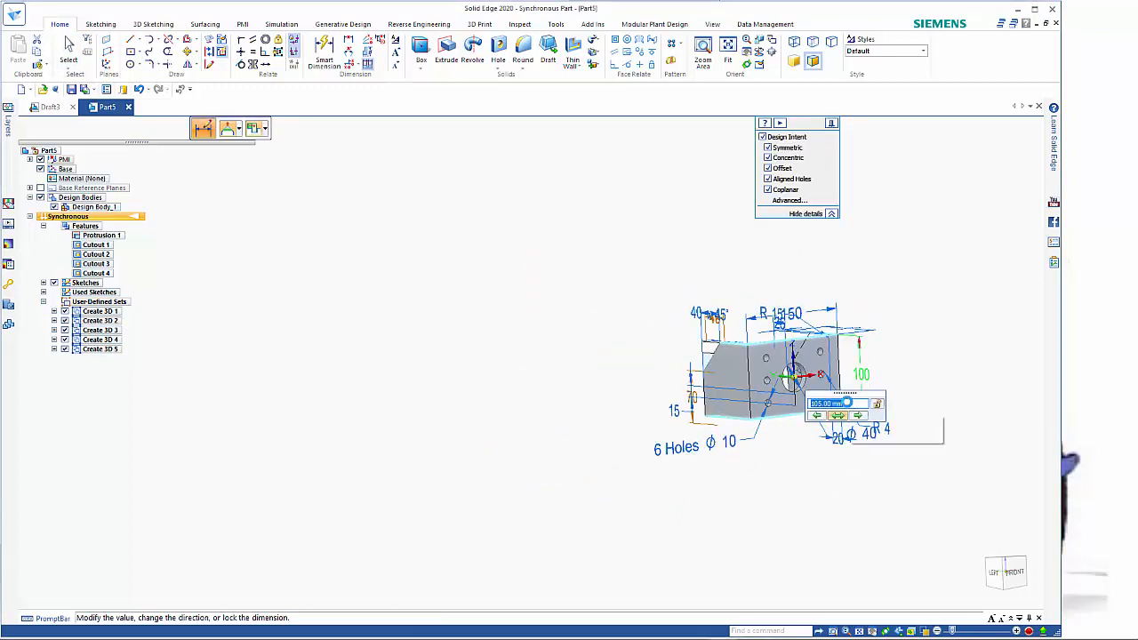
{"action": "scroll", "coordinate": [849, 408], "scroll_direction": "up", "scroll_amount": 4}
{"action": "scroll", "coordinate": [849, 407], "scroll_direction": "down", "scroll_amount": 3}
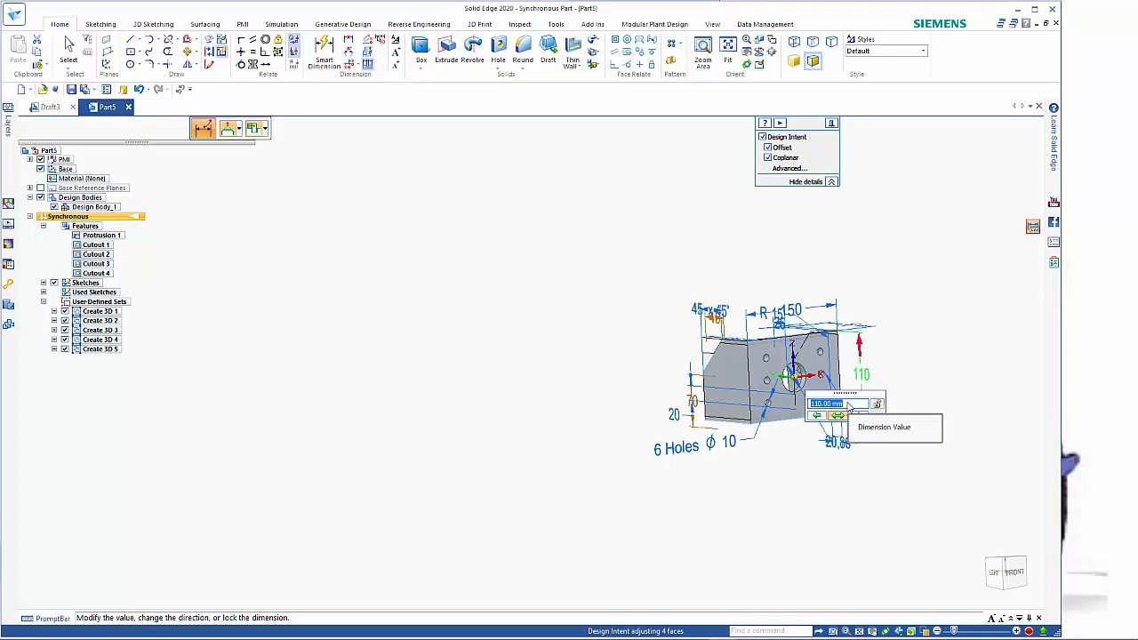
{"action": "scroll", "coordinate": [849, 407], "scroll_direction": "up", "scroll_amount": 1}
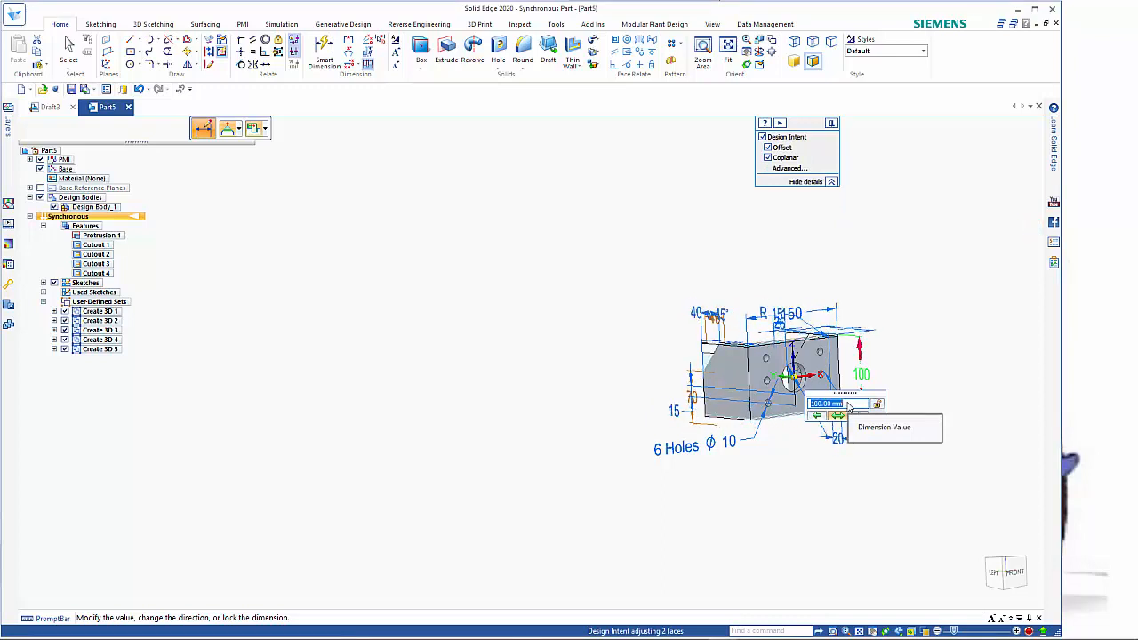
{"action": "left_click", "coordinate": [845, 466]}
{"action": "key", "text": "Escape"}
{"action": "middle_click_drag", "start_coordinate": [895, 503], "coordinate": [903, 551]}
{"action": "scroll", "coordinate": [913, 495], "scroll_direction": "up", "scroll_amount": 3}
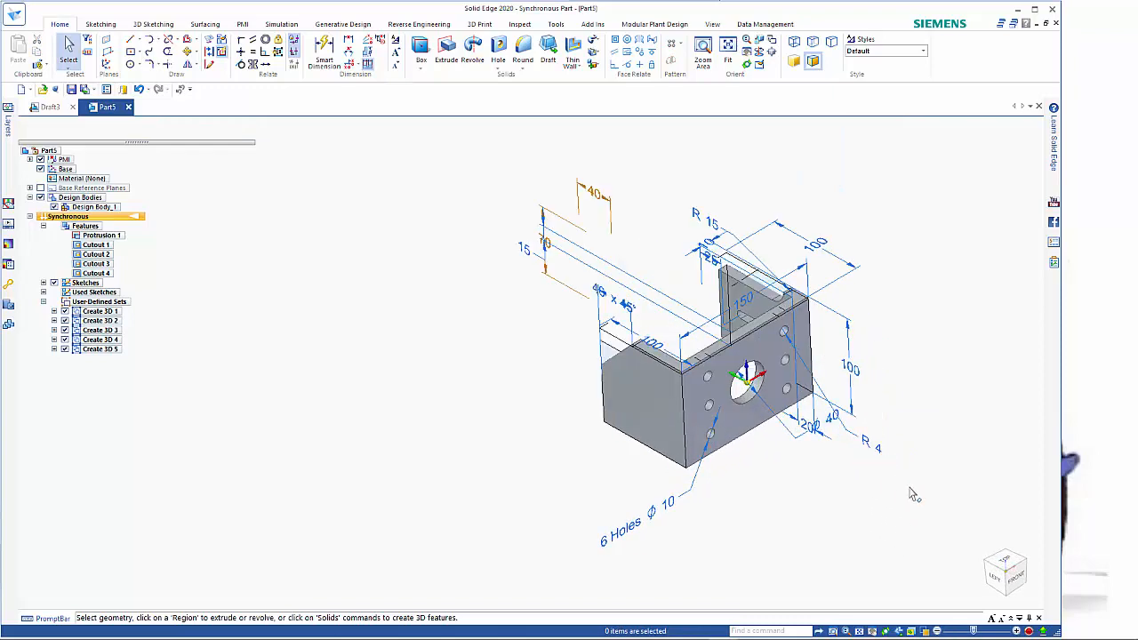
{"action": "mouse_move", "coordinate": [913, 367]}
{"action": "middle_mouse_down"}
{"action": "mouse_move", "coordinate": [930, 290]}
{"action": "mouse_move", "coordinate": [920, 356]}
{"action": "middle_mouse_up"}
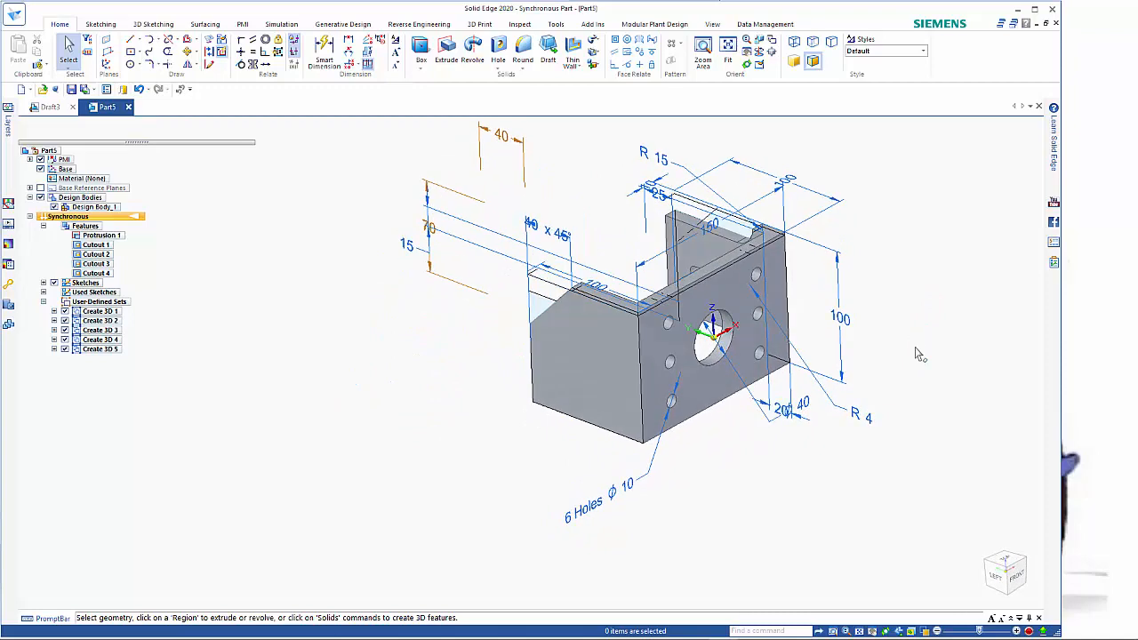